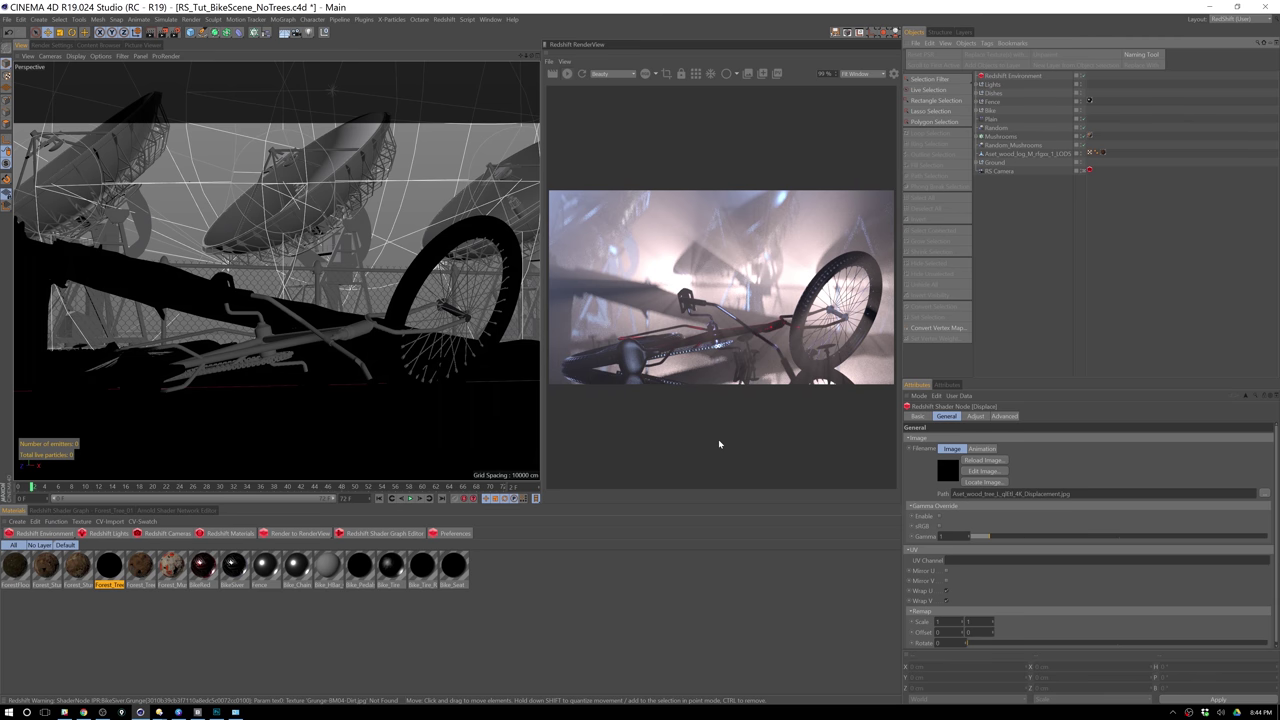
# Switch to the RS_Tut_BikeScene_TreesToProxies scene and merge Stump_01.FBX from the Assets folder, accepting the FBX import settings.
pyautogui.click(491, 19)
pyautogui.click(540, 271)
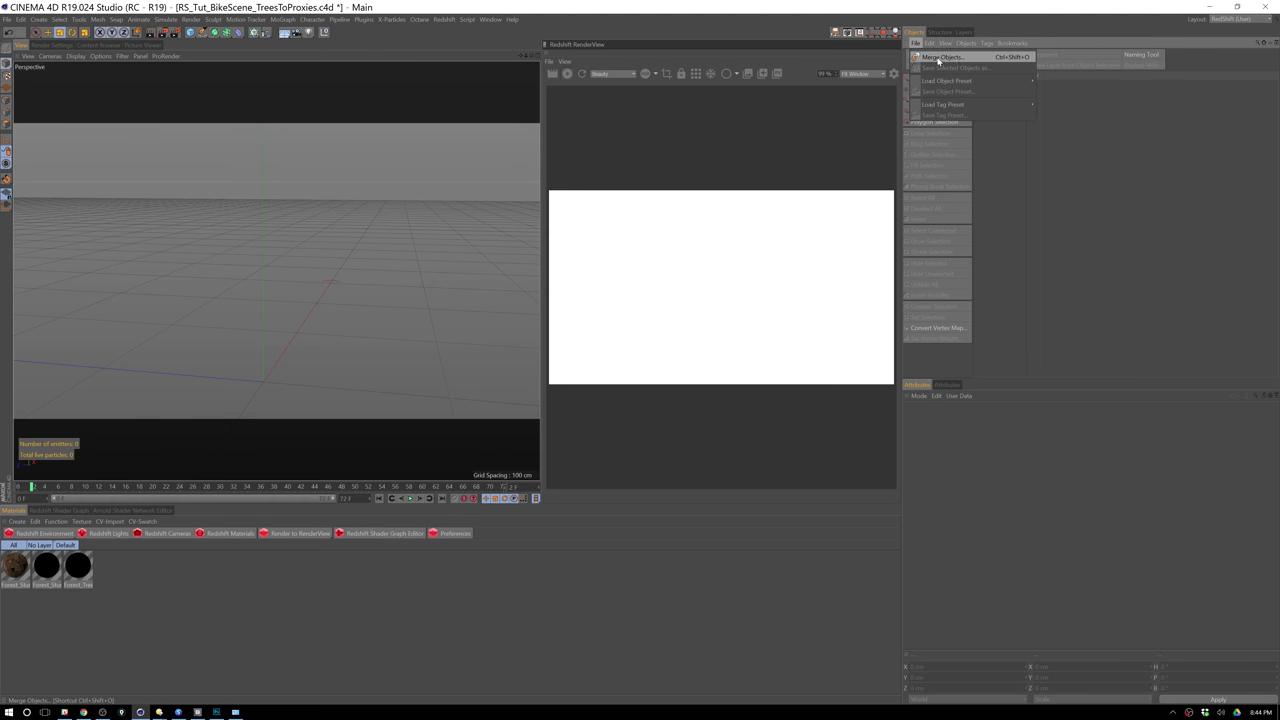
pyautogui.click(943, 62)
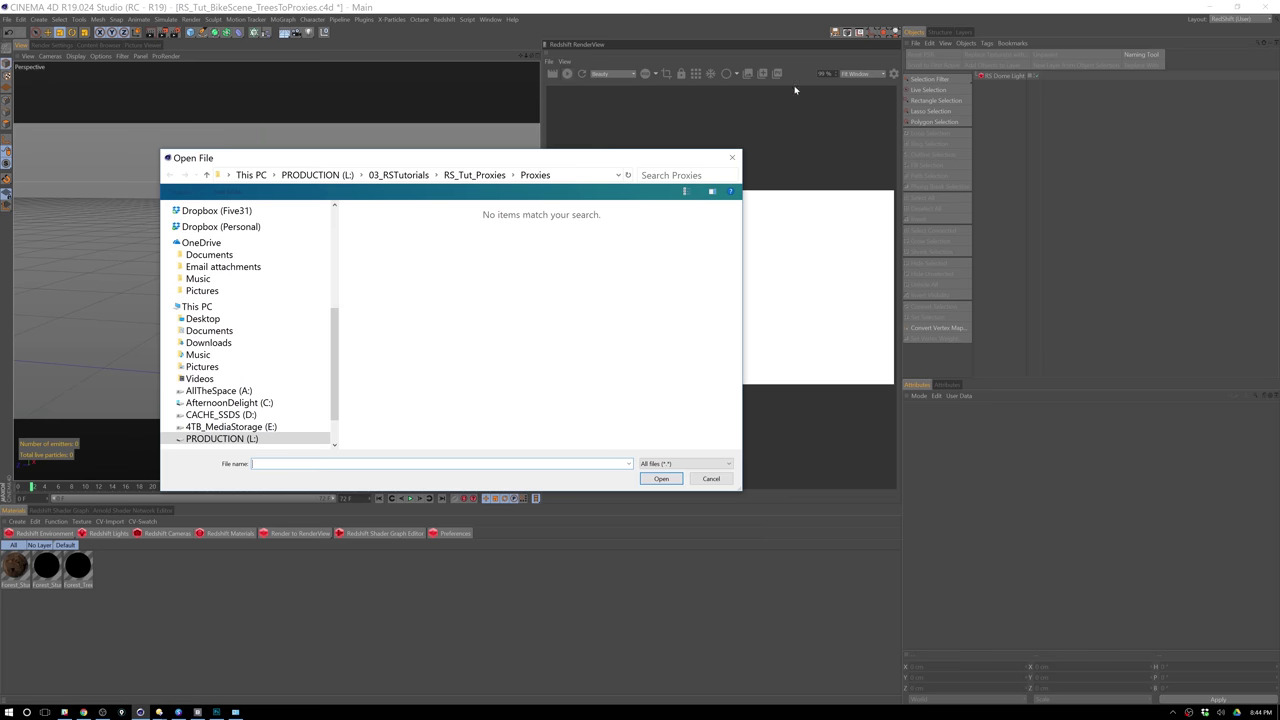
pyautogui.click(476, 176)
pyautogui.doubleClick(382, 237)
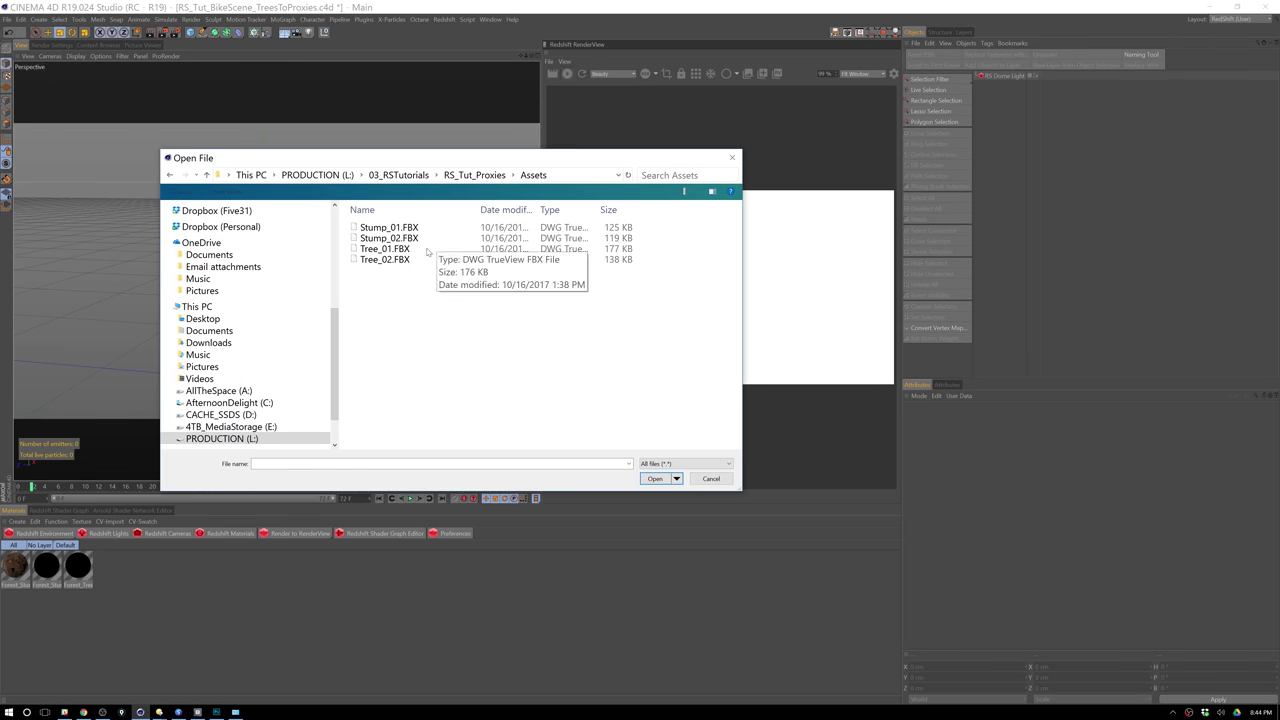
pyautogui.click(408, 228)
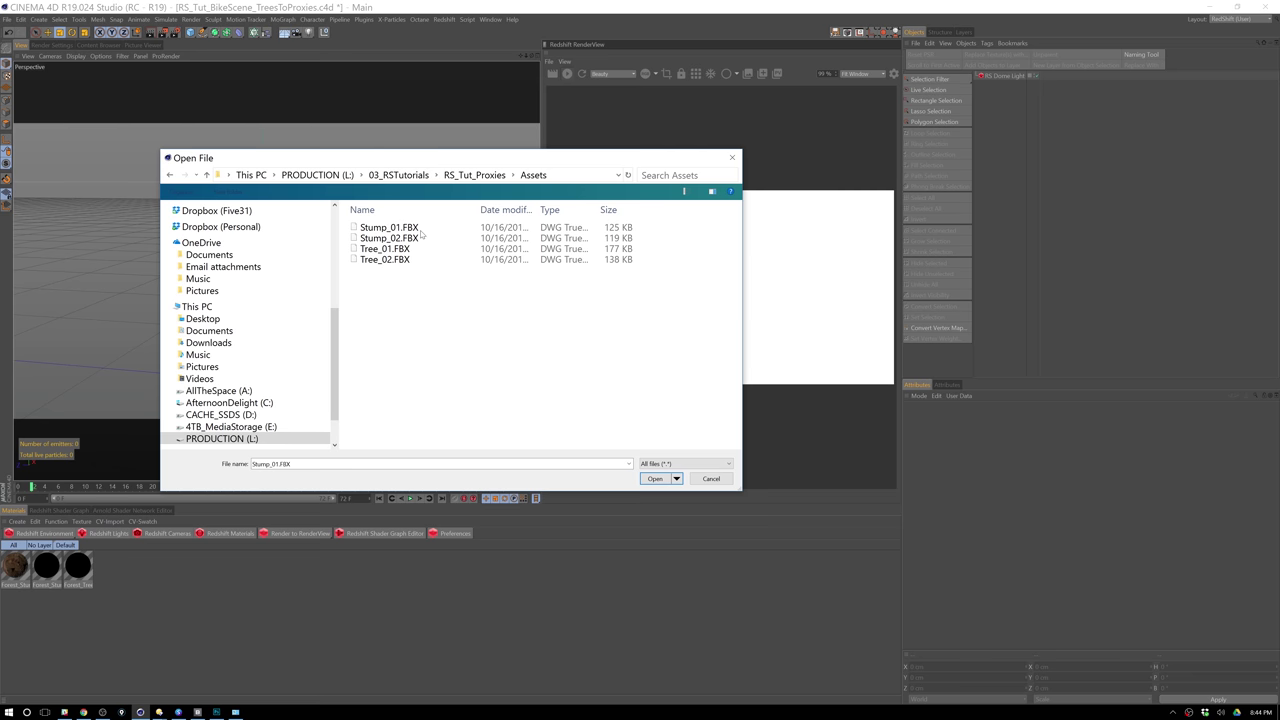
pyautogui.click(384, 227)
pyautogui.doubleClick(360, 228)
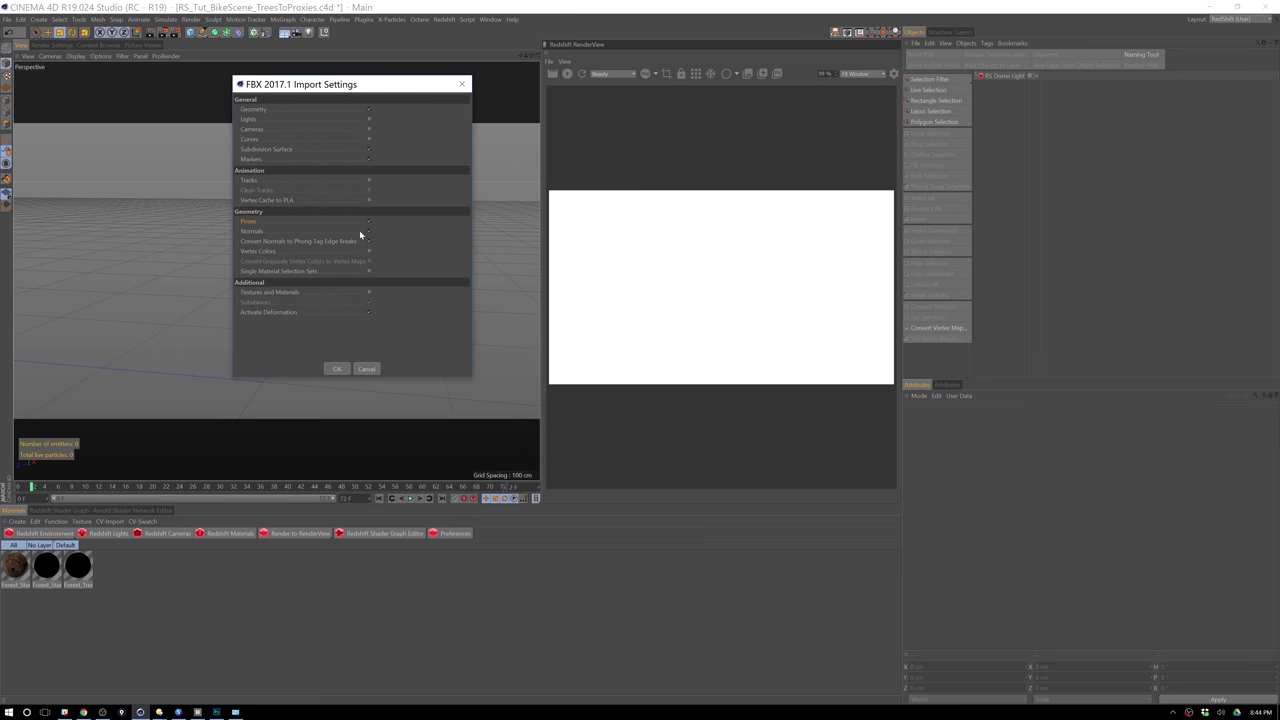
pyautogui.click(337, 369)
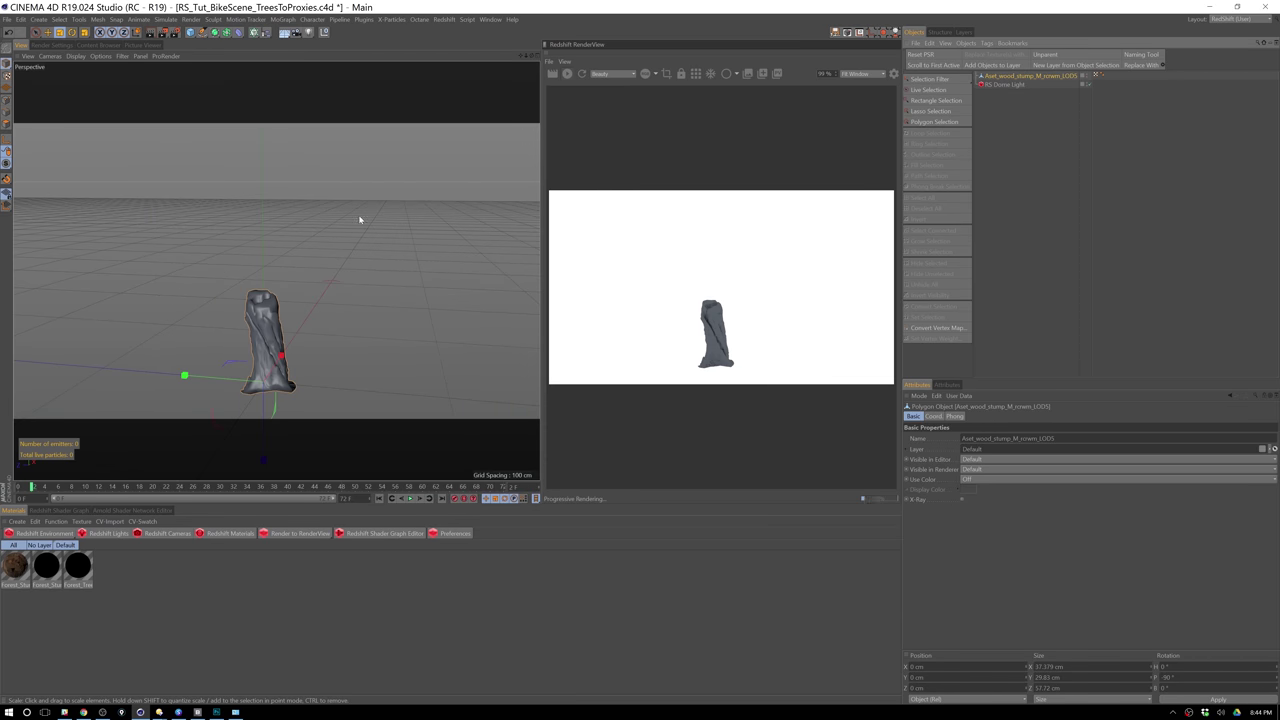
# Scale the imported stump up to about 128 cm tall and rename it Stump_1.
pyautogui.moveTo(310, 351); pyautogui.dragTo(500, 127)
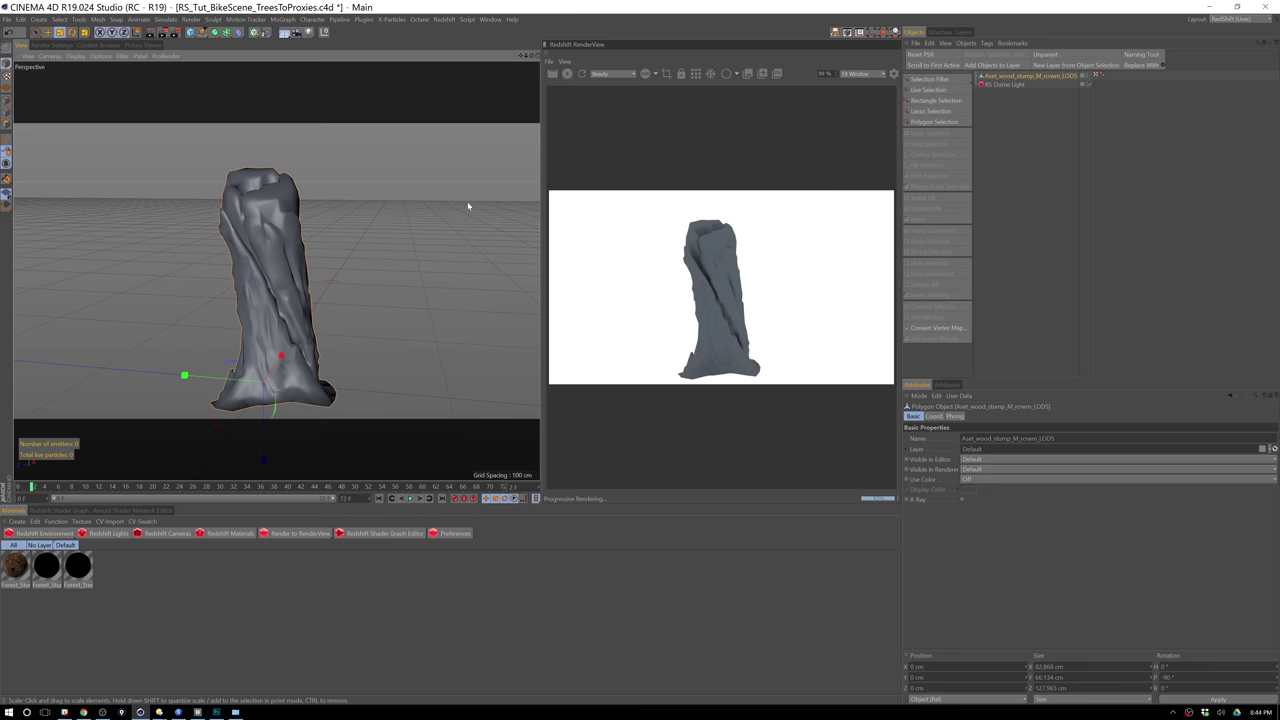
pyautogui.click(1033, 80)
pyautogui.click(1040, 77)
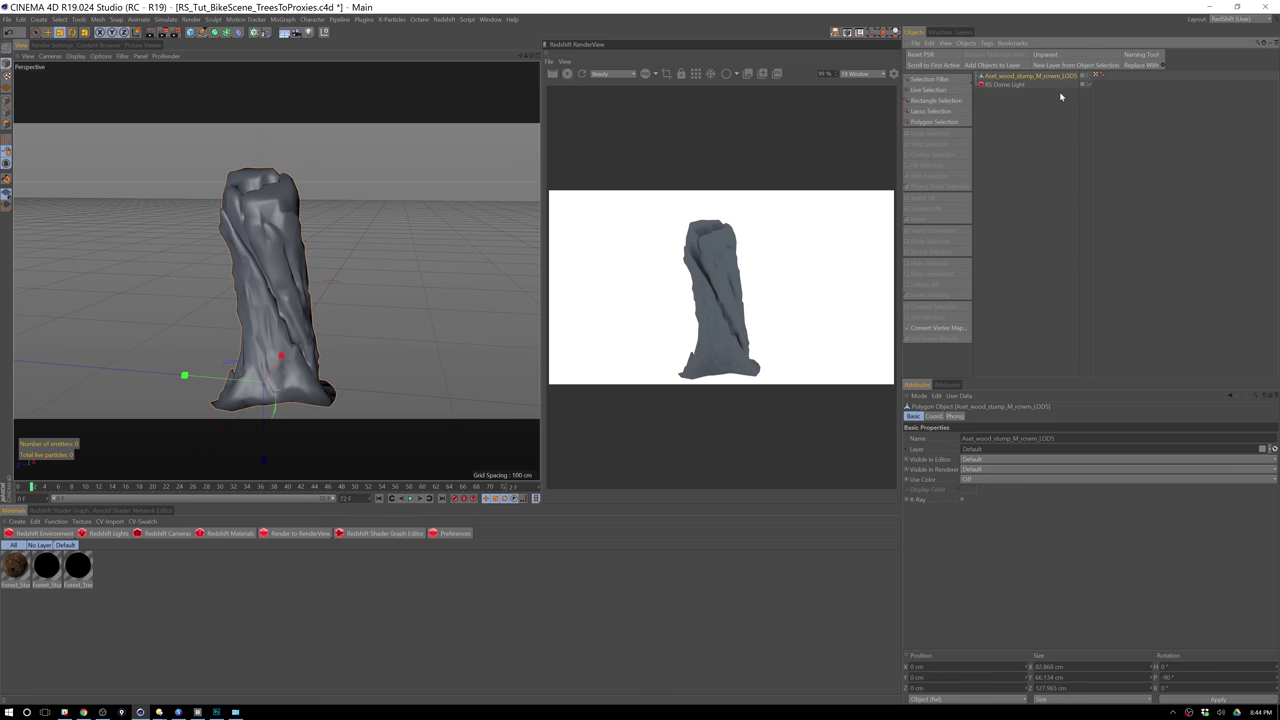
pyautogui.write('s')
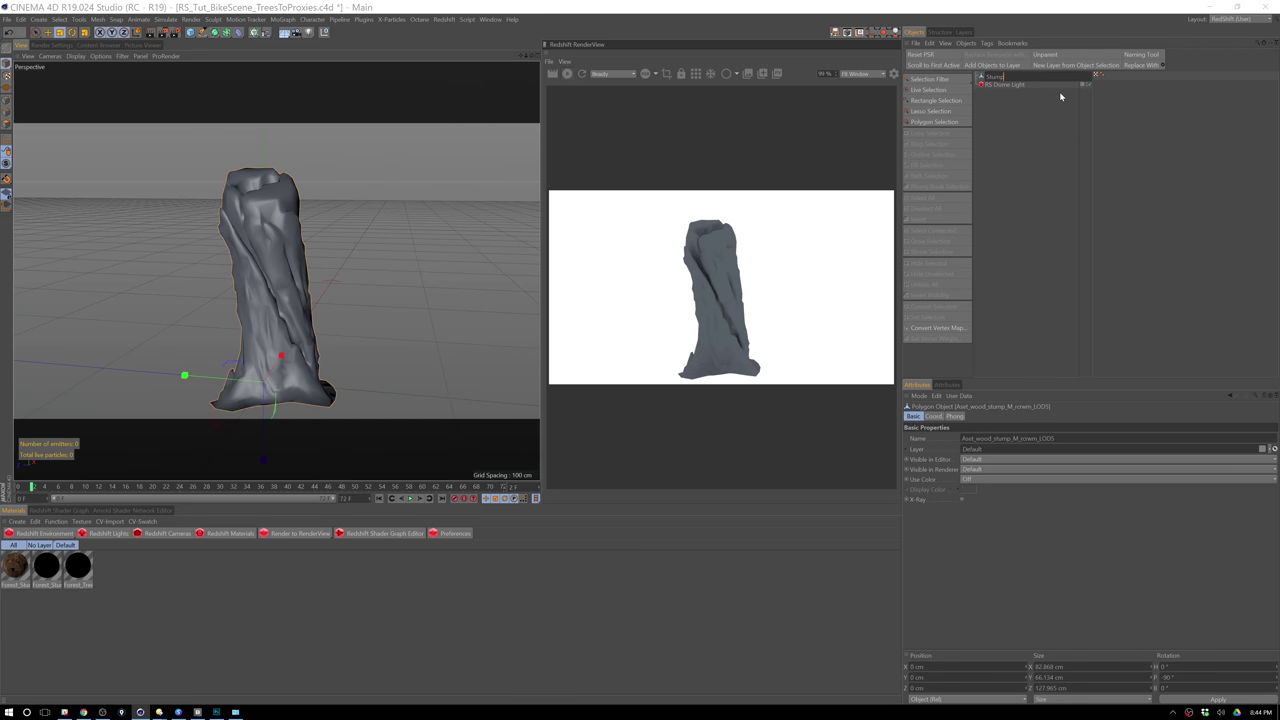
pyautogui.write('tump_1')
pyautogui.press('Return')
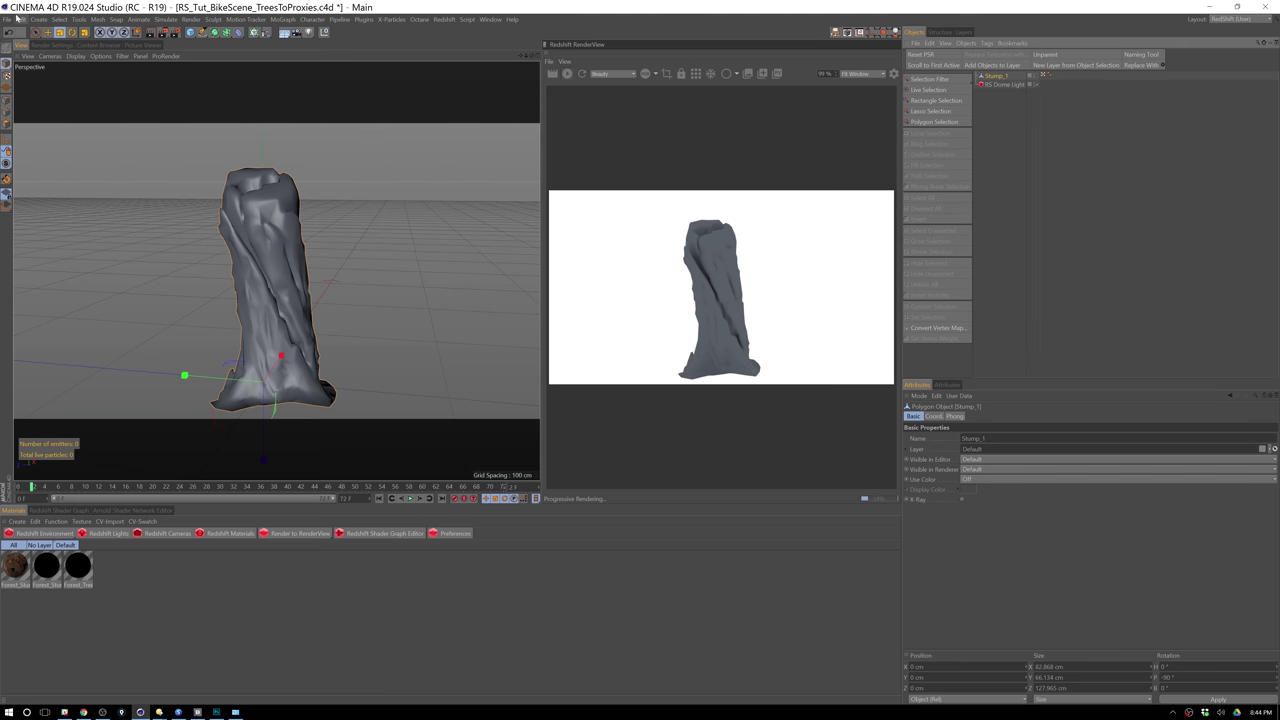
# Start a Redshift Proxy export of Stump_1 into the Proxies folder, examine the export and proxy origin options, and cancel.
pyautogui.click(8, 19)
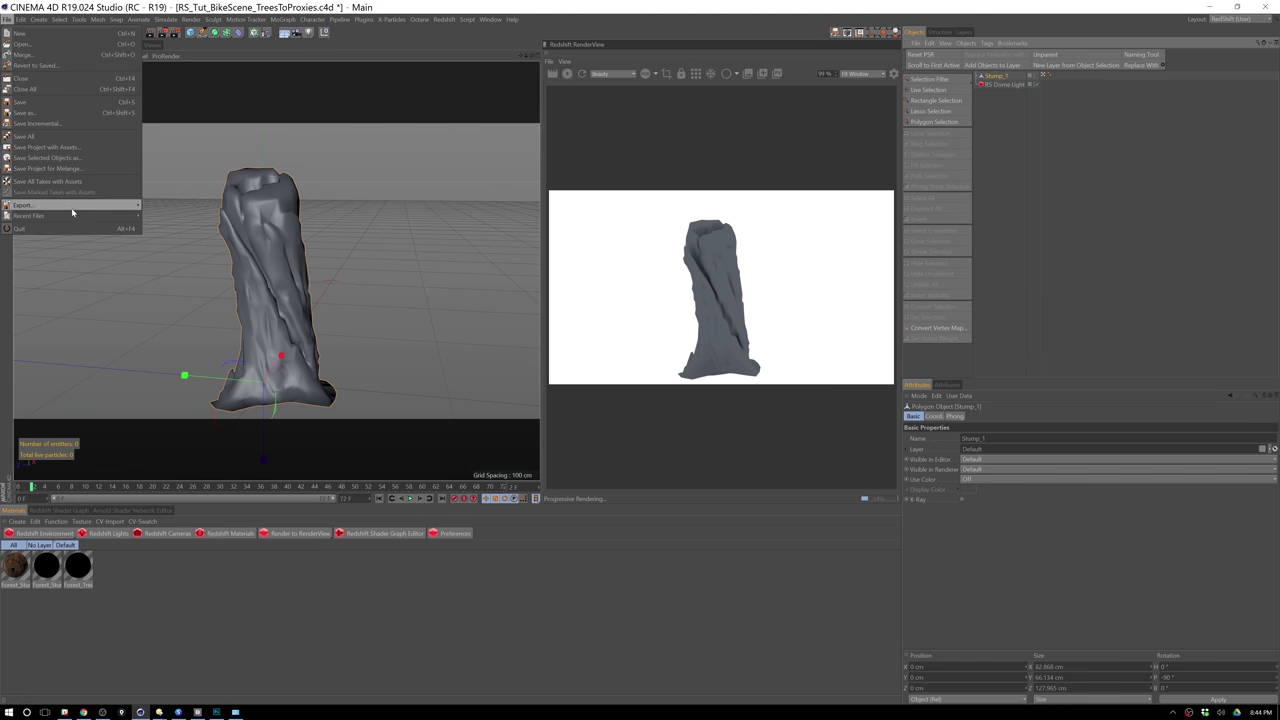
pyautogui.moveTo(93, 205)
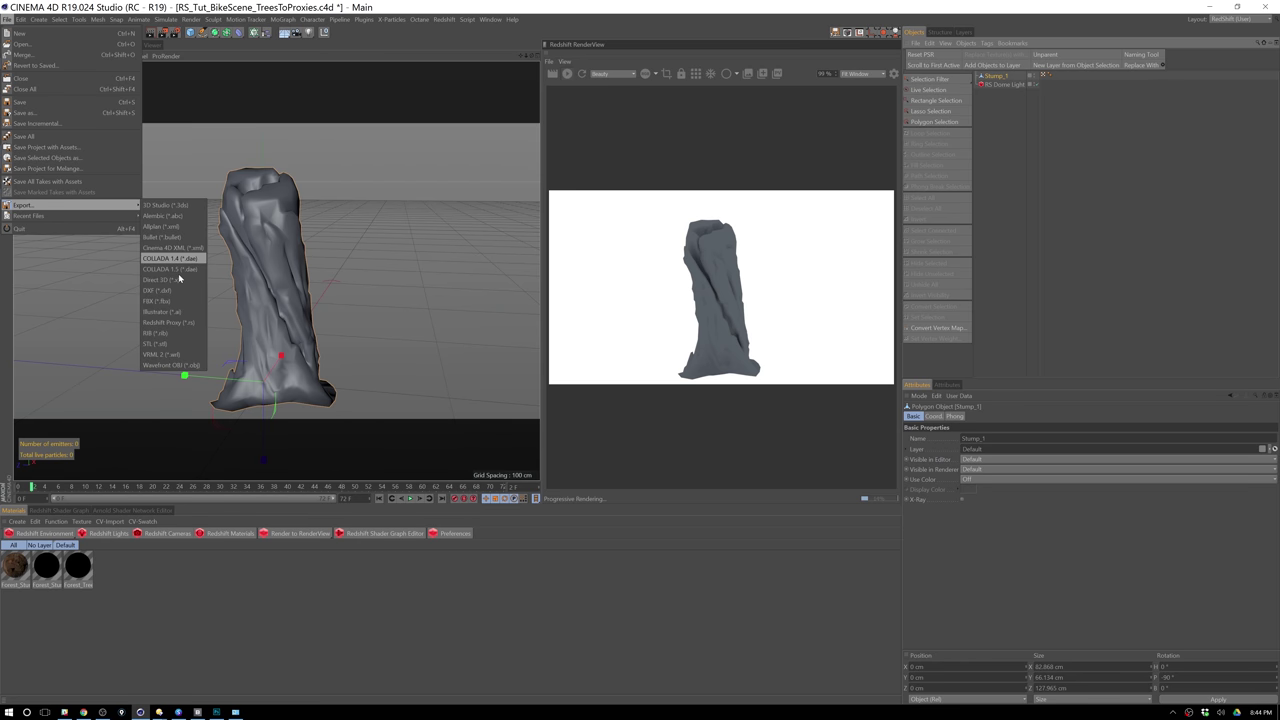
pyautogui.click(183, 325)
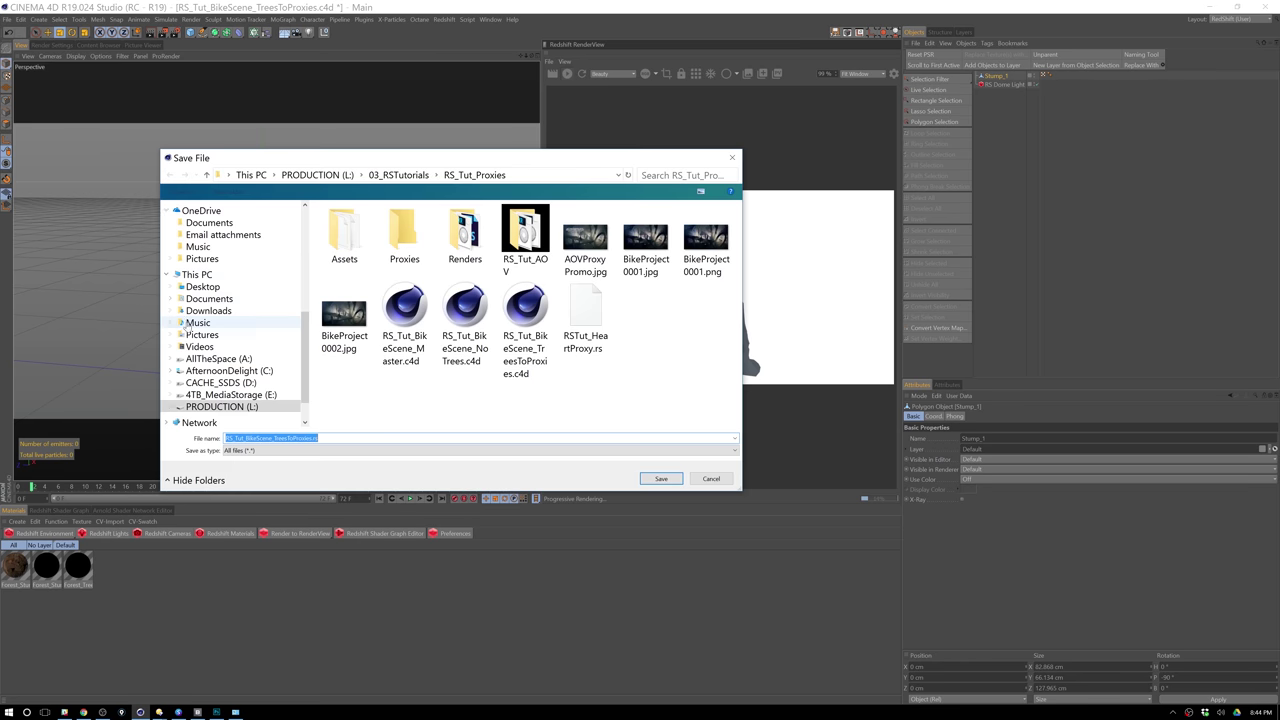
pyautogui.doubleClick(405, 232)
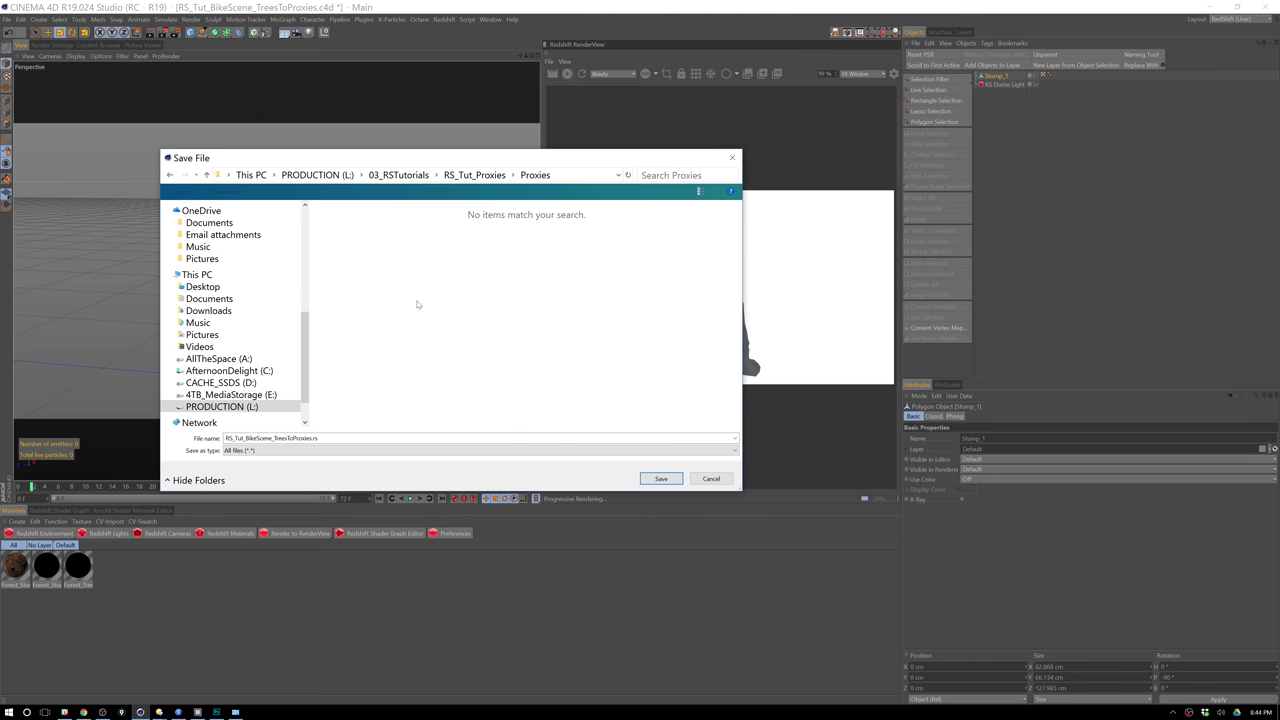
pyautogui.click(661, 479)
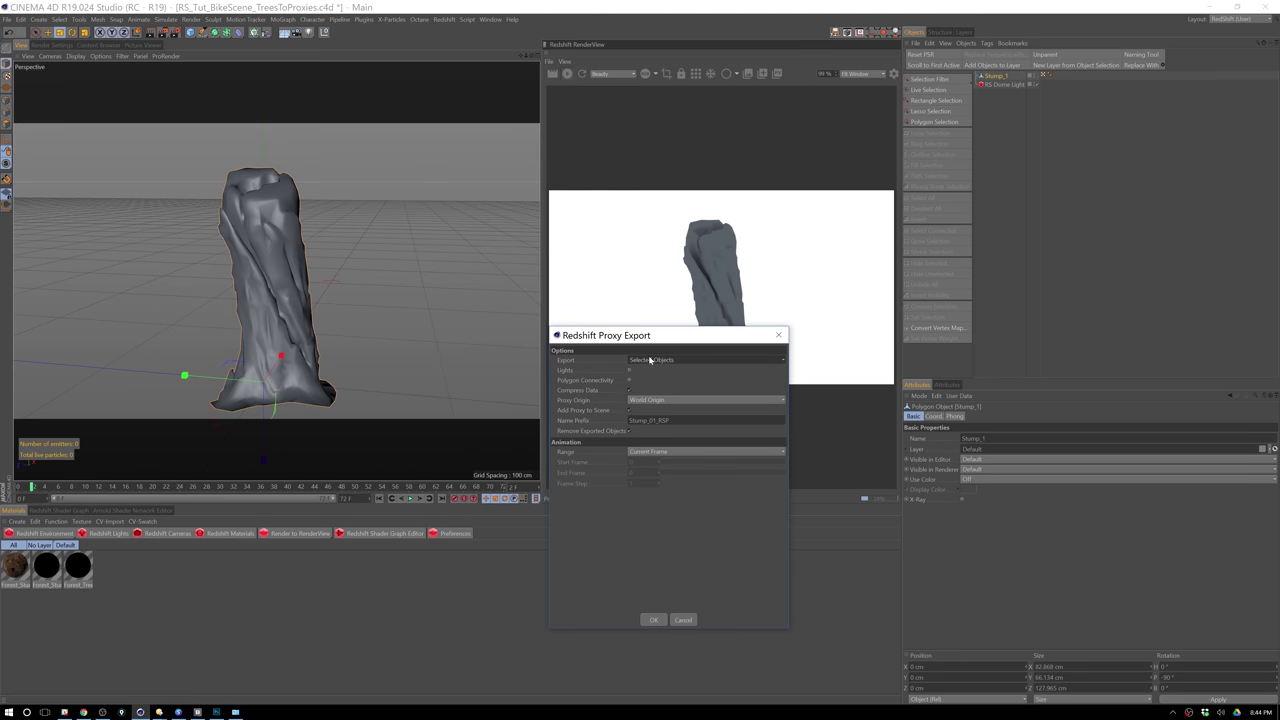
pyautogui.moveTo(662, 325); pyautogui.dragTo(445, 205)
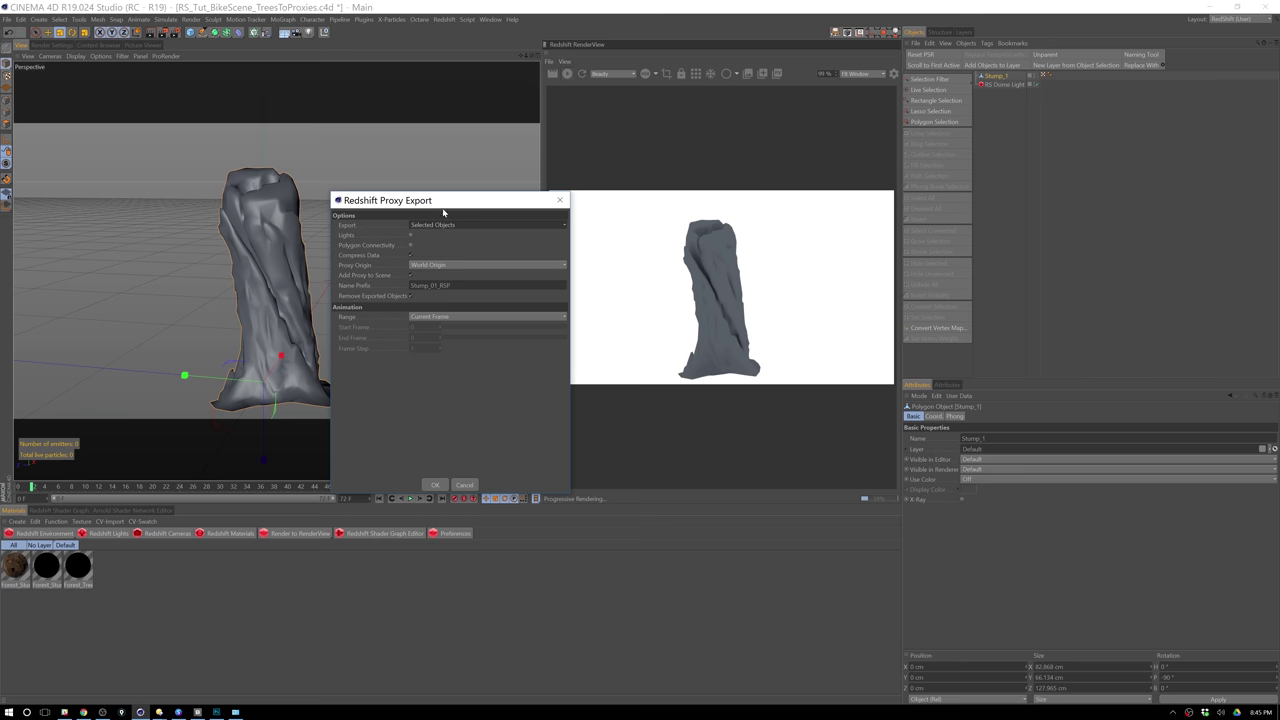
pyautogui.moveTo(467, 204); pyautogui.dragTo(446, 190)
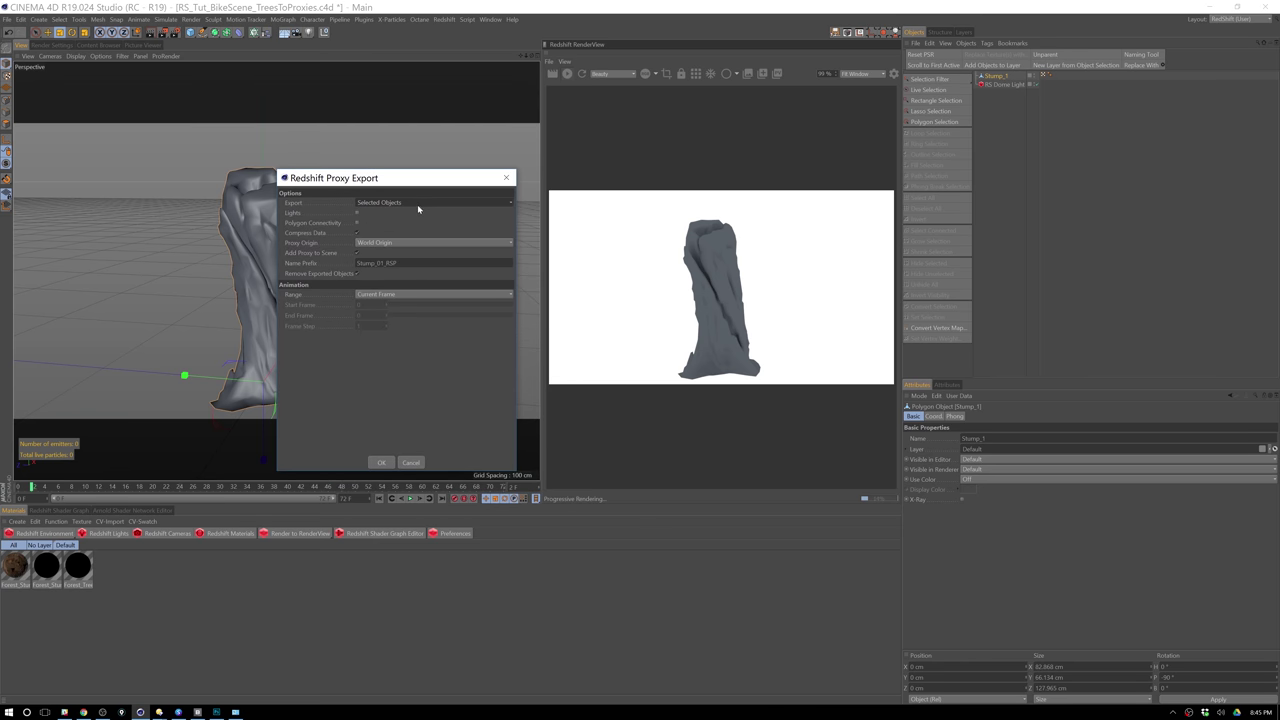
pyautogui.click(419, 205)
pyautogui.click(372, 180)
pyautogui.click(408, 241)
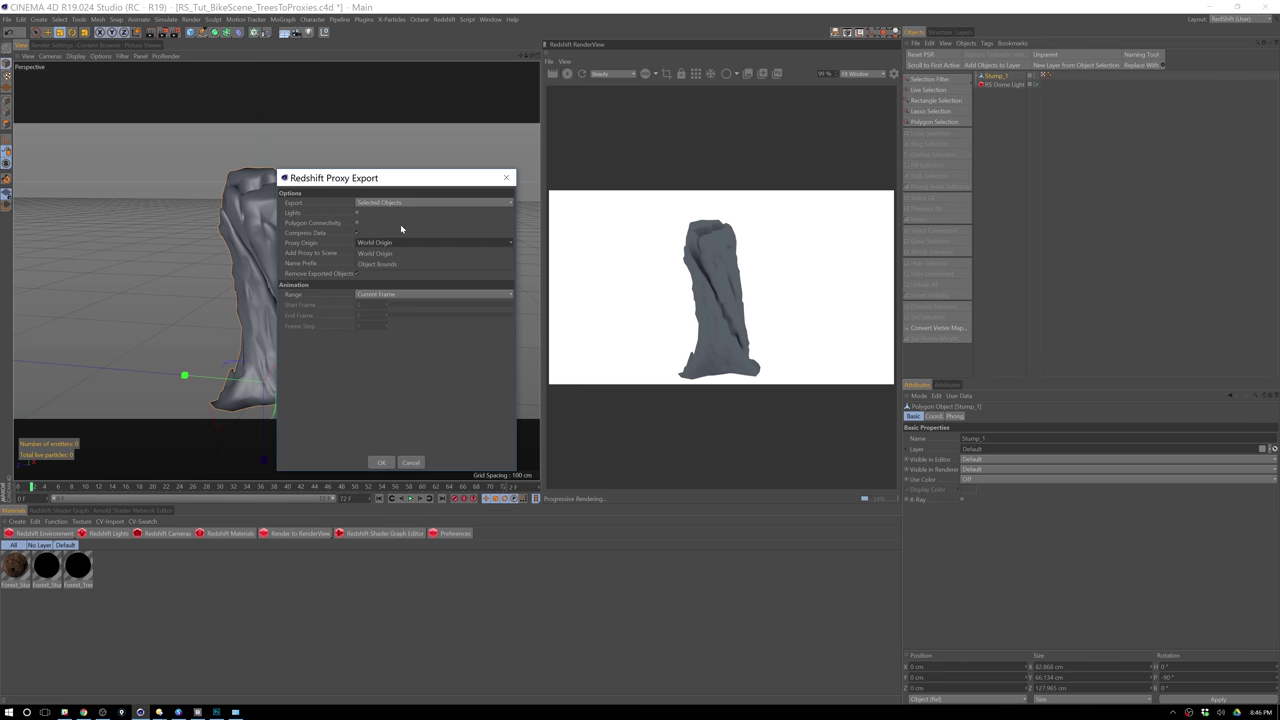
pyautogui.click(408, 230)
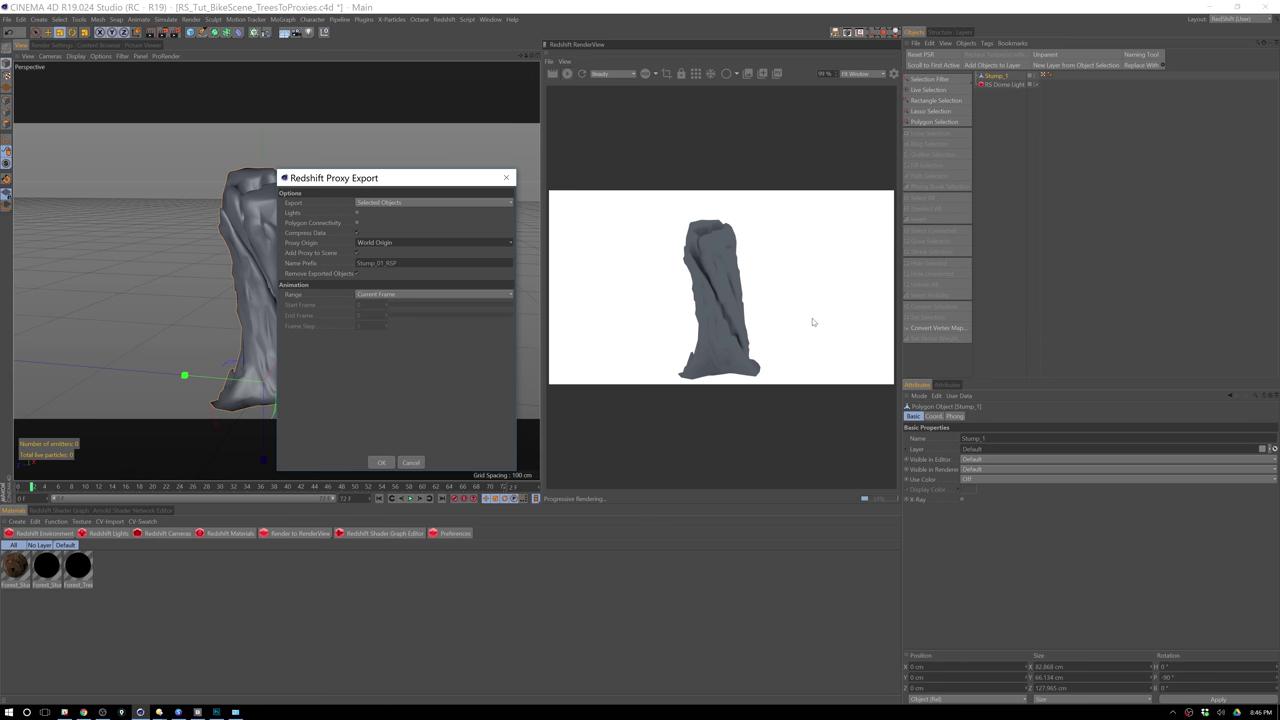
pyautogui.click(413, 463)
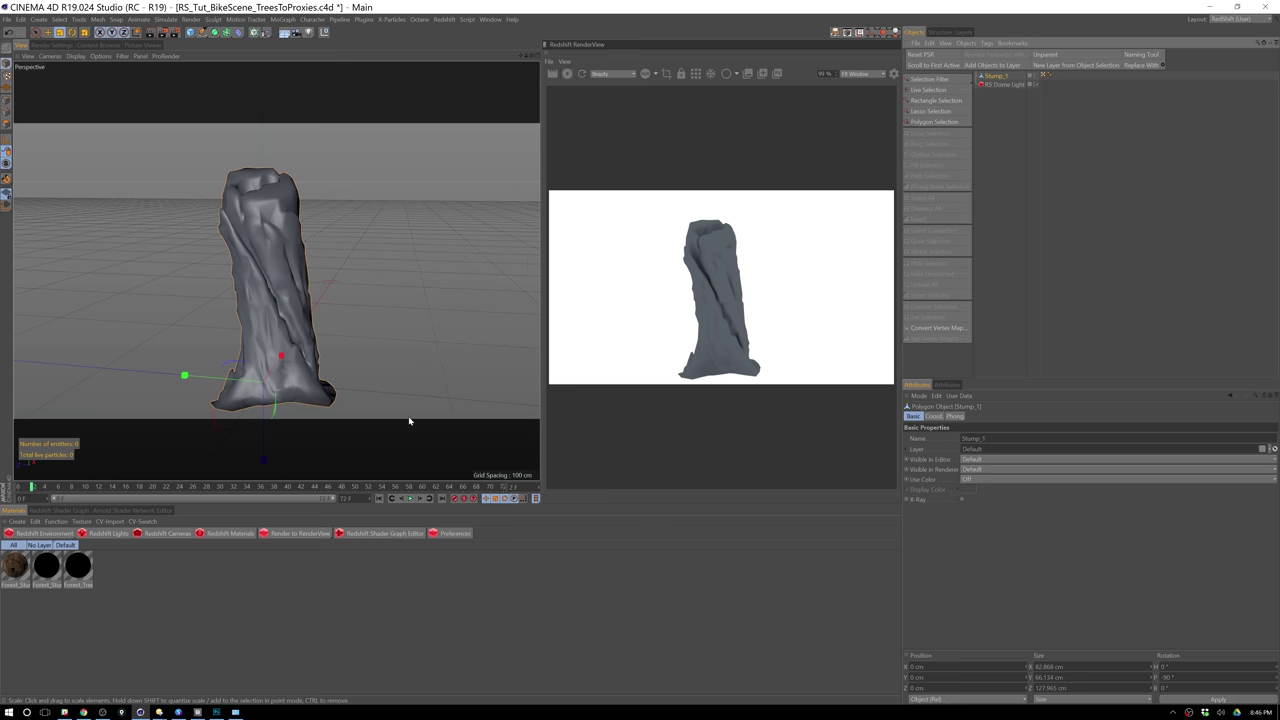
# Apply the Forest_Stump_01 material to Stump_1 and add a Redshift Object tag with geometry override and displacement enabled.
pyautogui.click(24, 571)
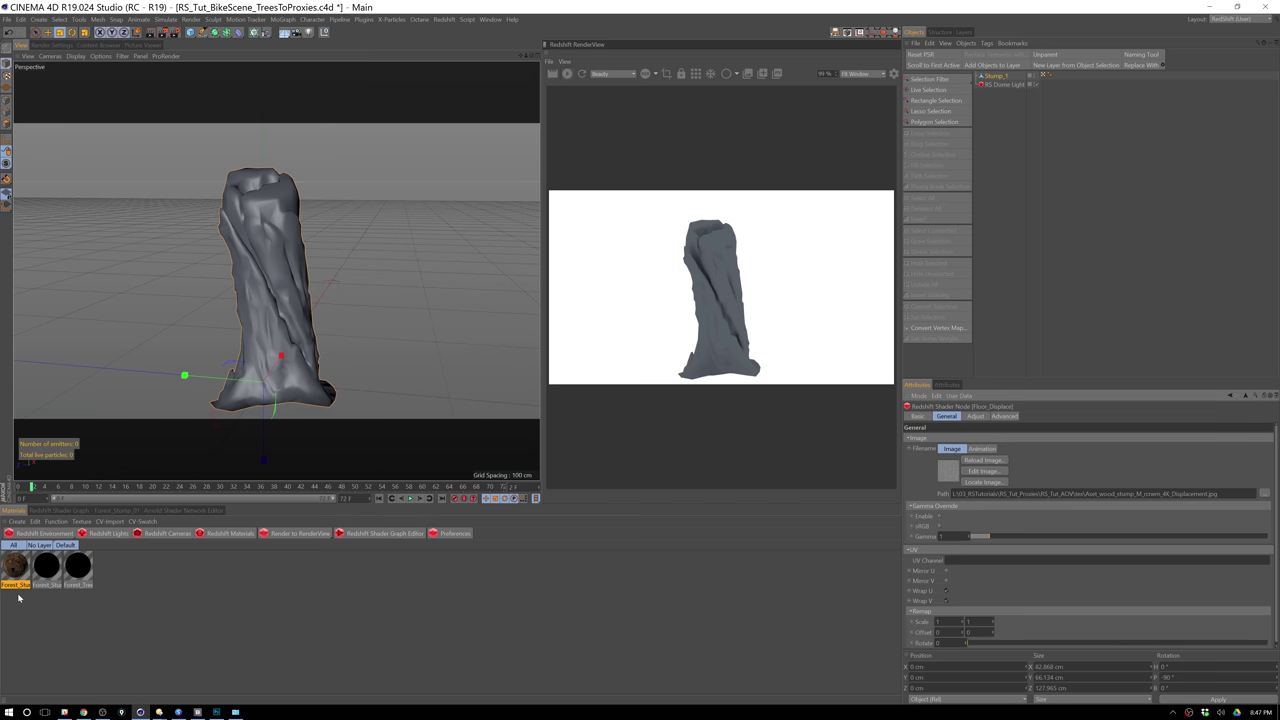
pyautogui.moveTo(24, 571); pyautogui.dragTo(998, 77)
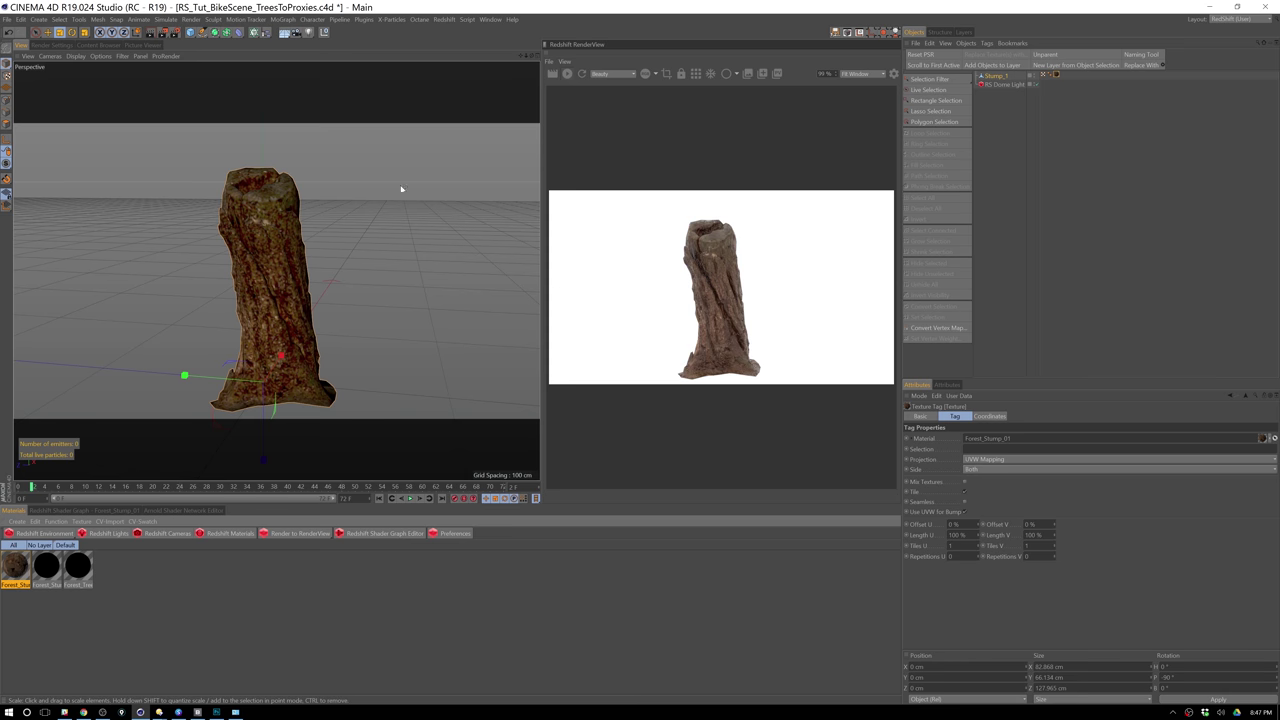
pyautogui.rightClick(995, 77)
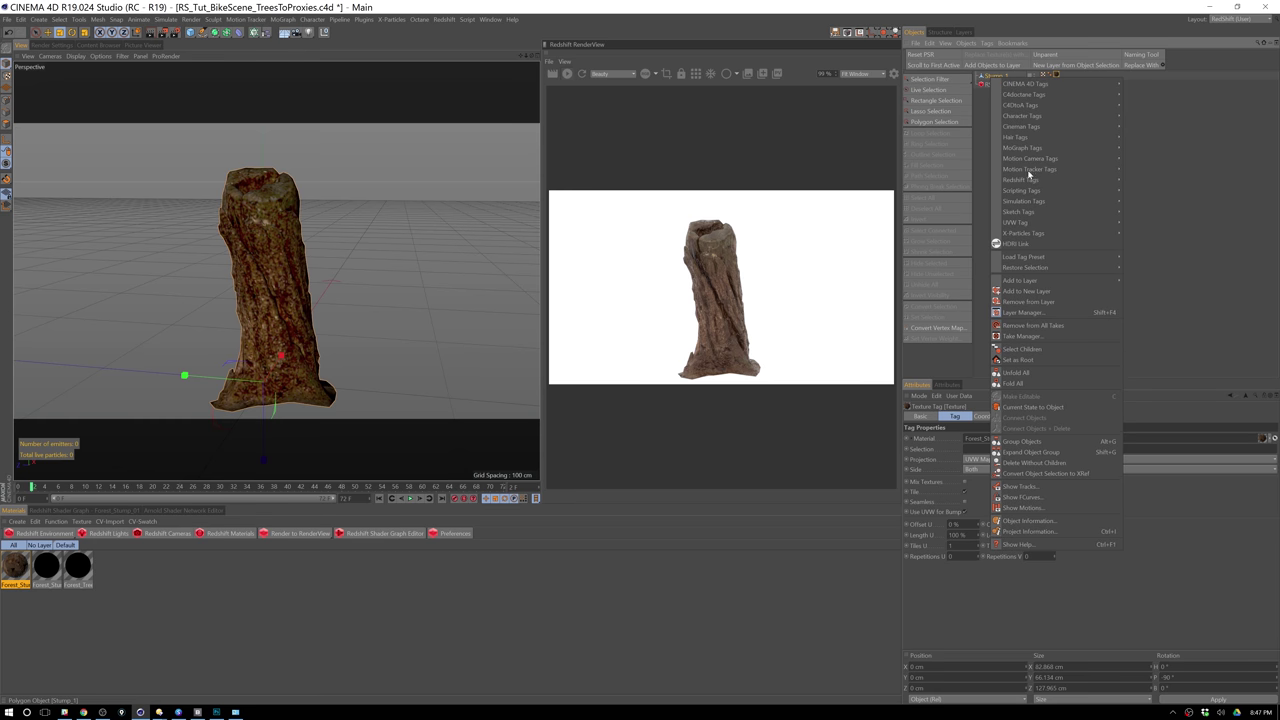
pyautogui.moveTo(1072, 183)
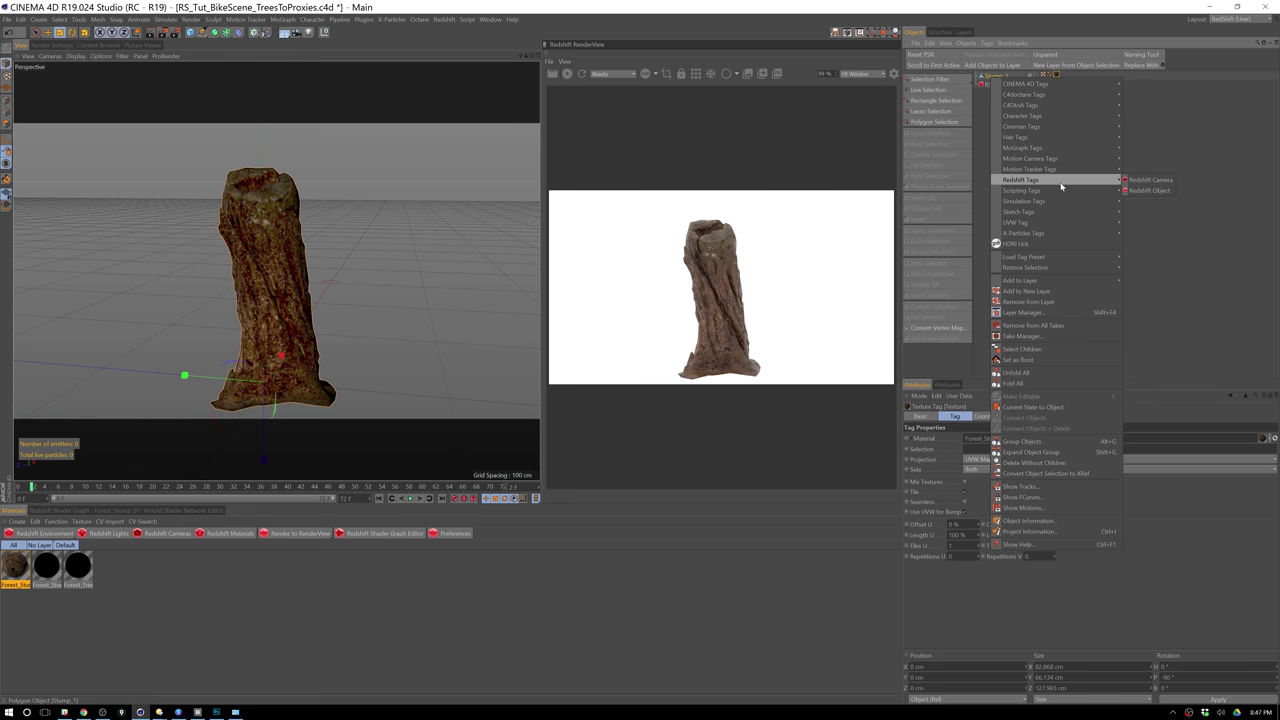
pyautogui.click(1155, 190)
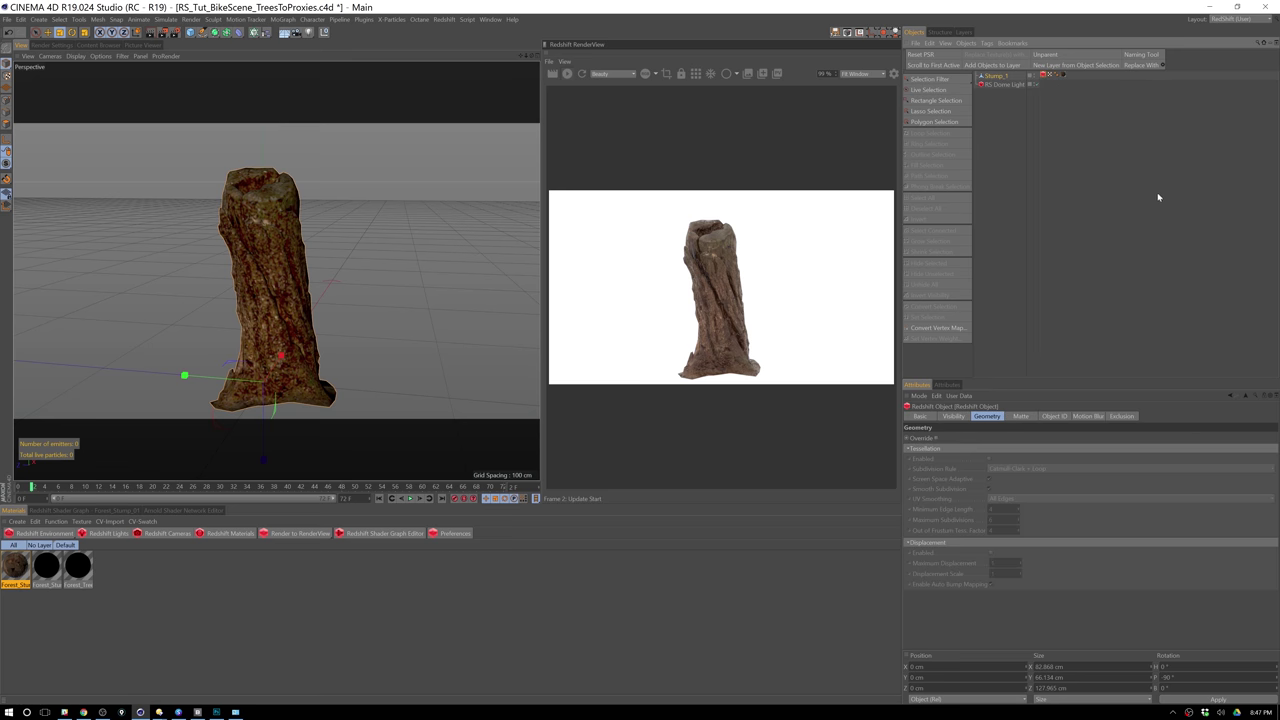
pyautogui.click(935, 439)
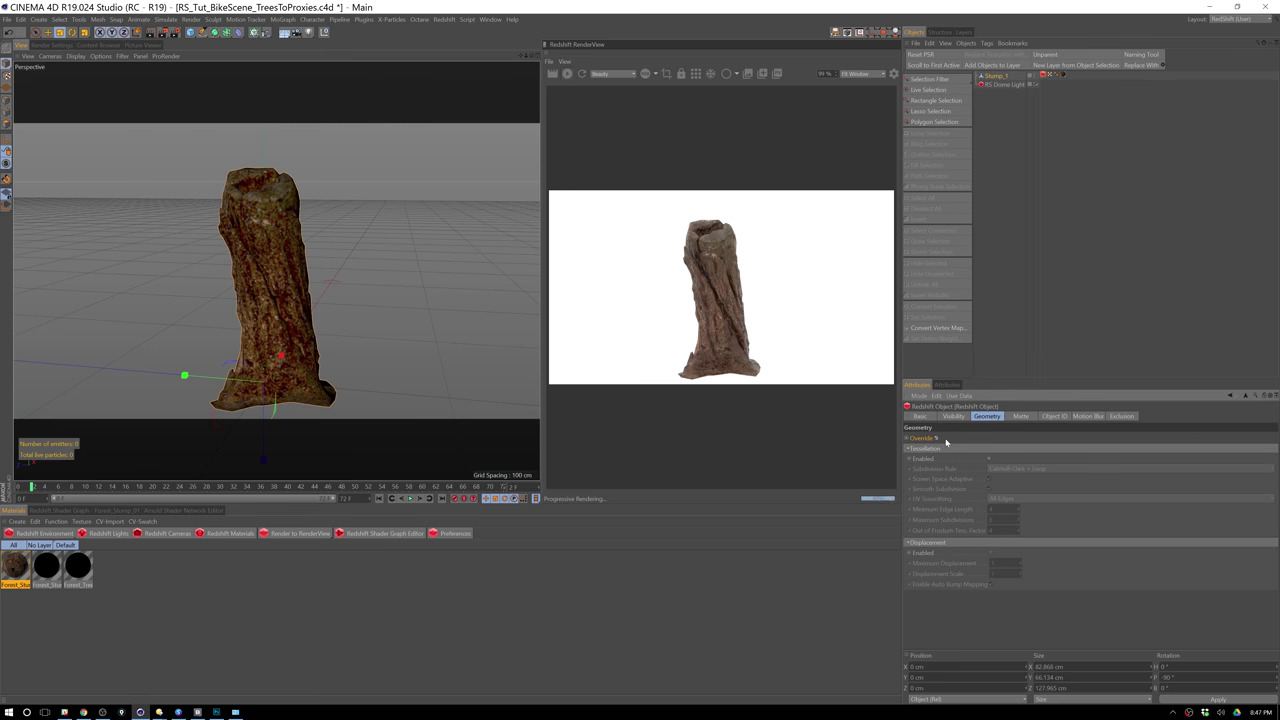
pyautogui.click(990, 553)
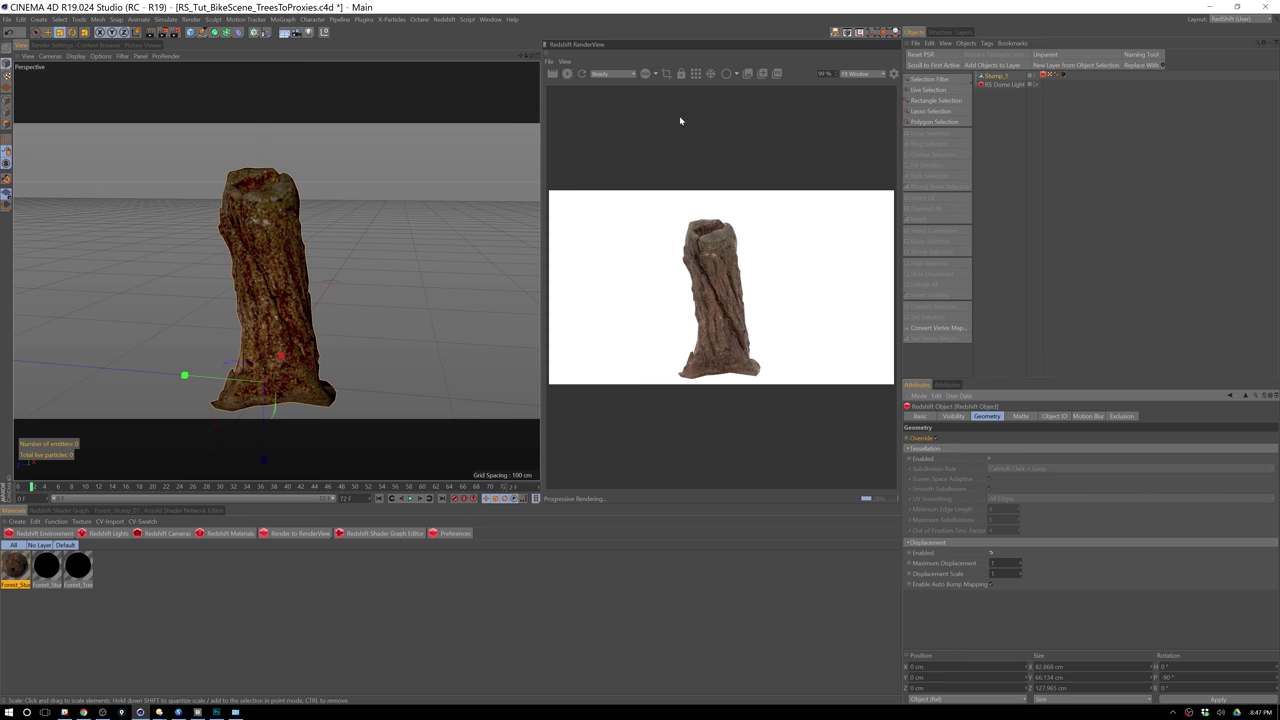
# Reorder Stump_1 below the RS Dome Light and merge Stump_02.FBX from the Assets folder, accepting the FBX import settings.
pyautogui.click(1008, 104)
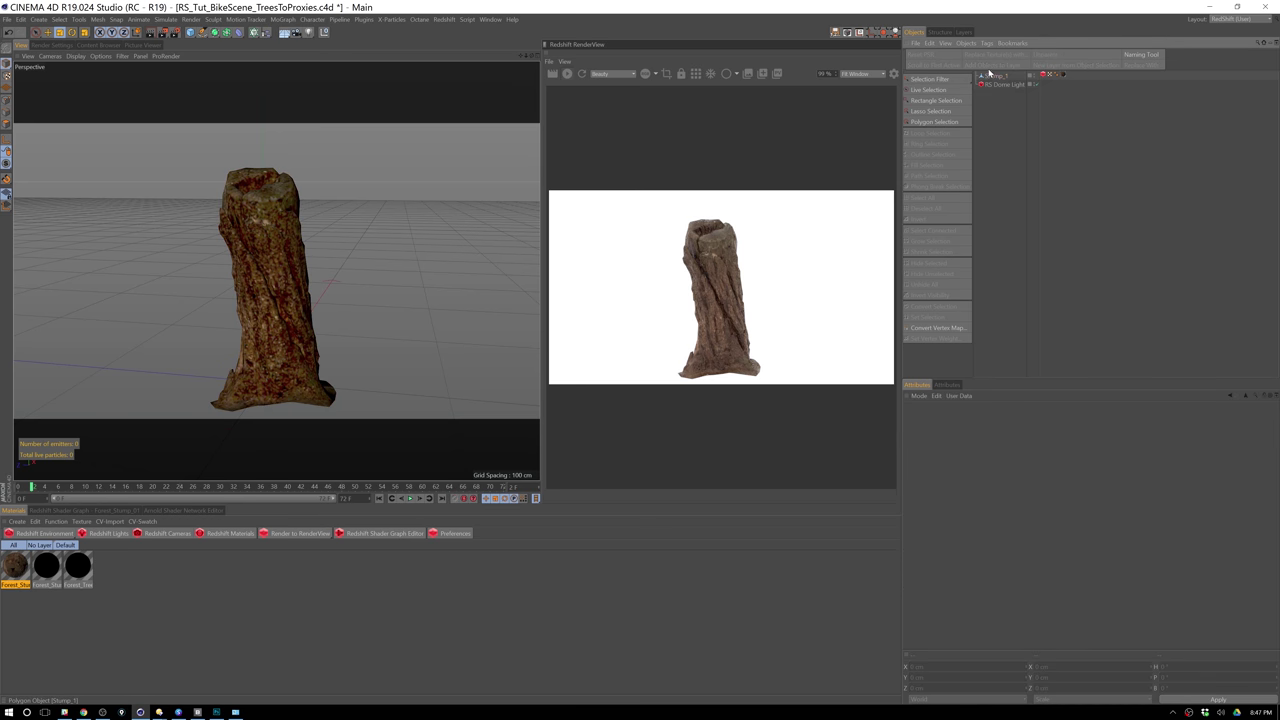
pyautogui.moveTo(988, 76); pyautogui.dragTo(992, 88)
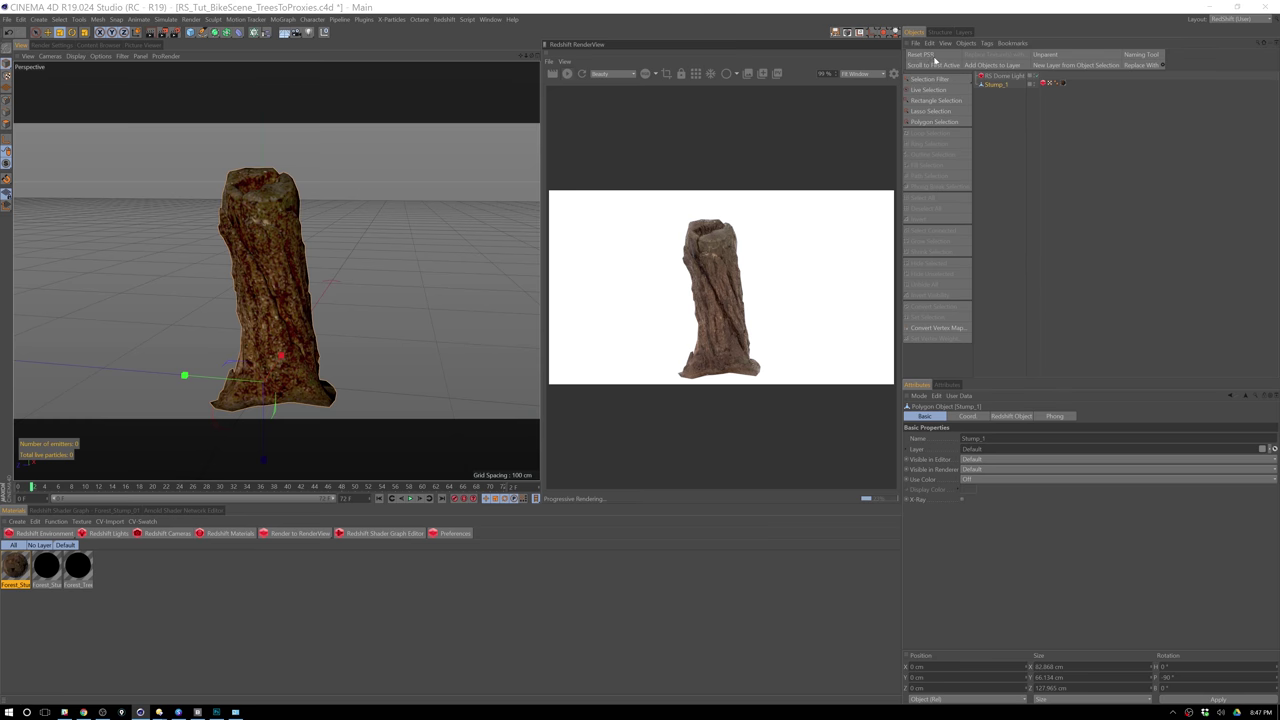
pyautogui.hotkey('ctrl', 'o')
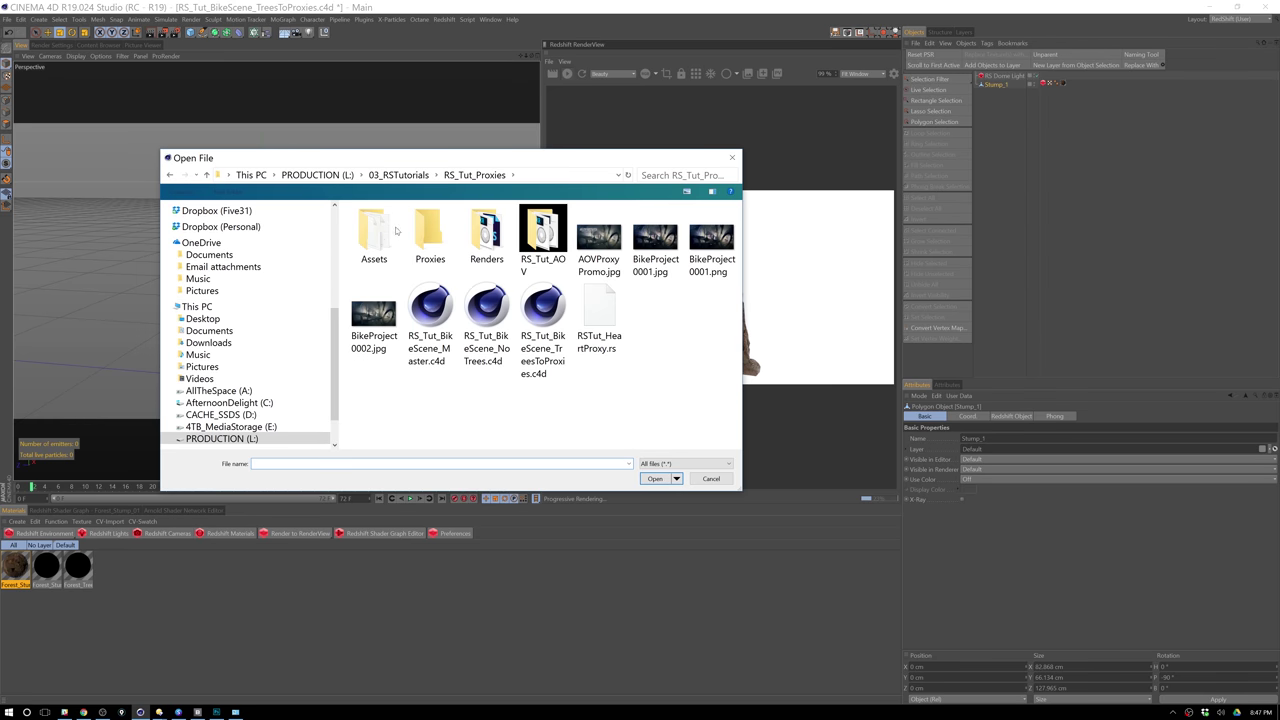
pyautogui.doubleClick(396, 231)
pyautogui.click(396, 242)
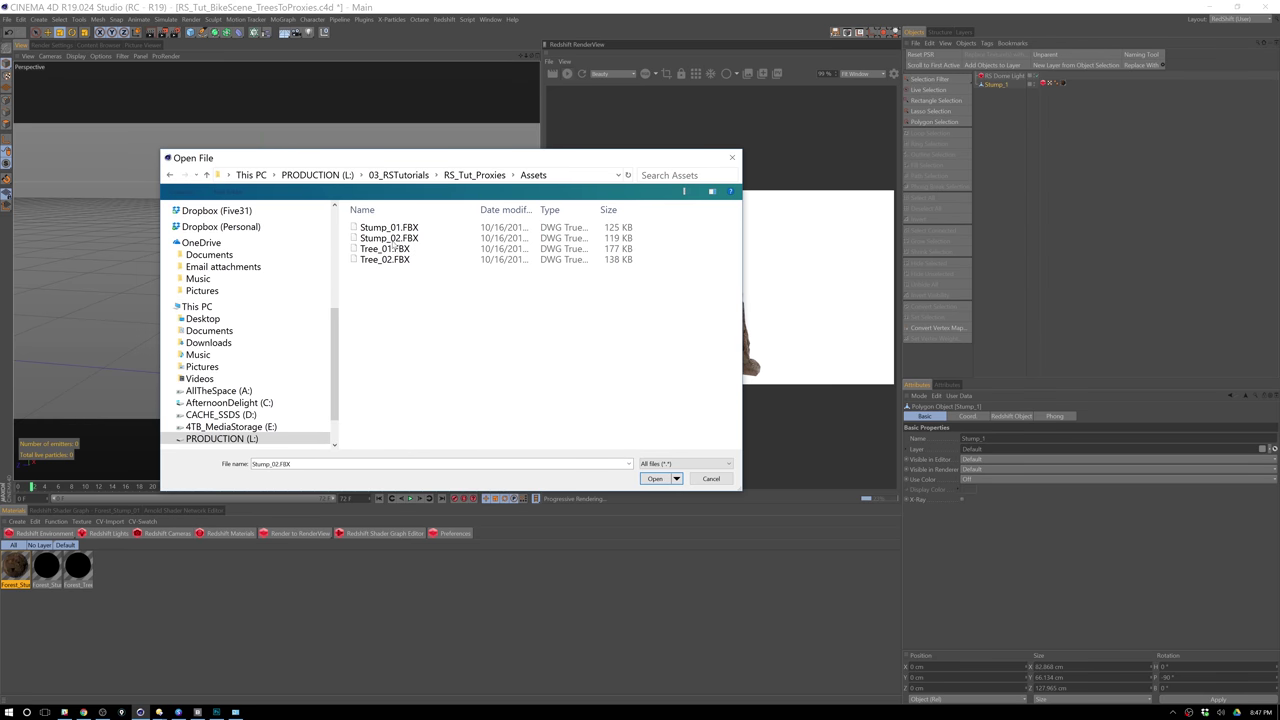
pyautogui.press('Return')
pyautogui.click(377, 382)
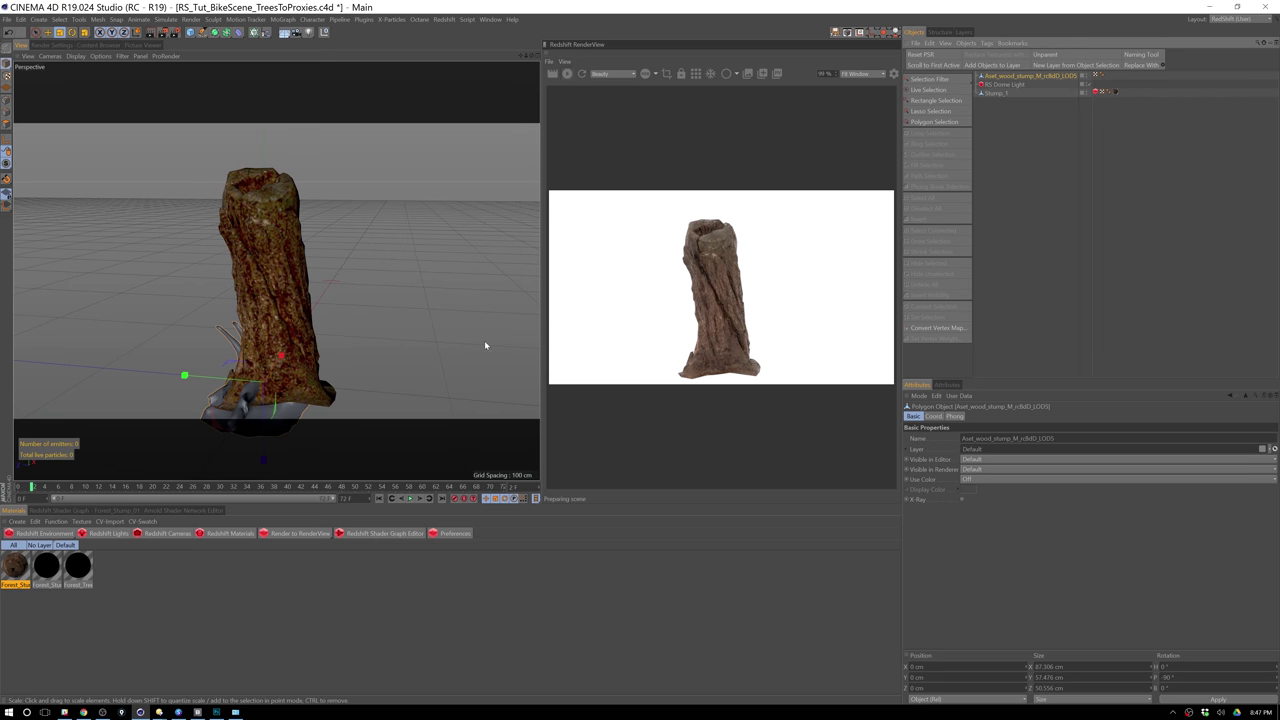
# Rename the newly imported stump Stump_02, place it below Stump_1 and copy Stump_1's Redshift Object tag onto it.
pyautogui.click(1047, 56)
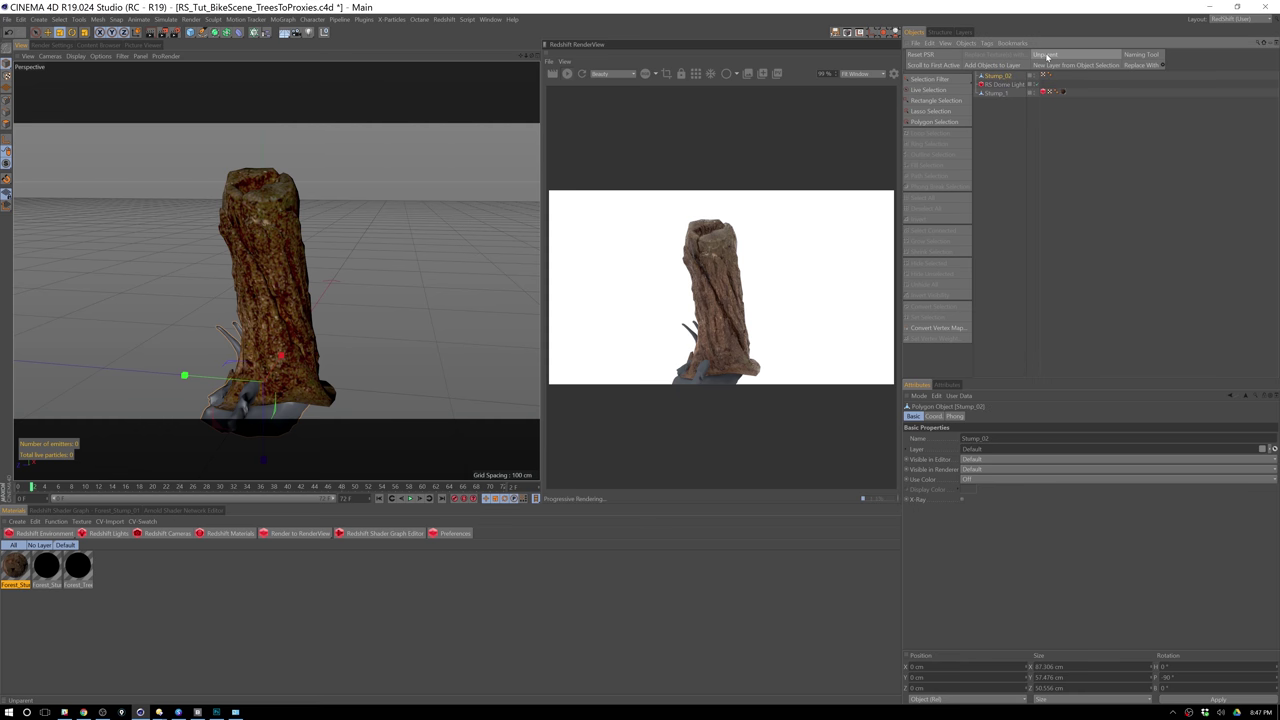
pyautogui.moveTo(997, 76); pyautogui.dragTo(1043, 91)
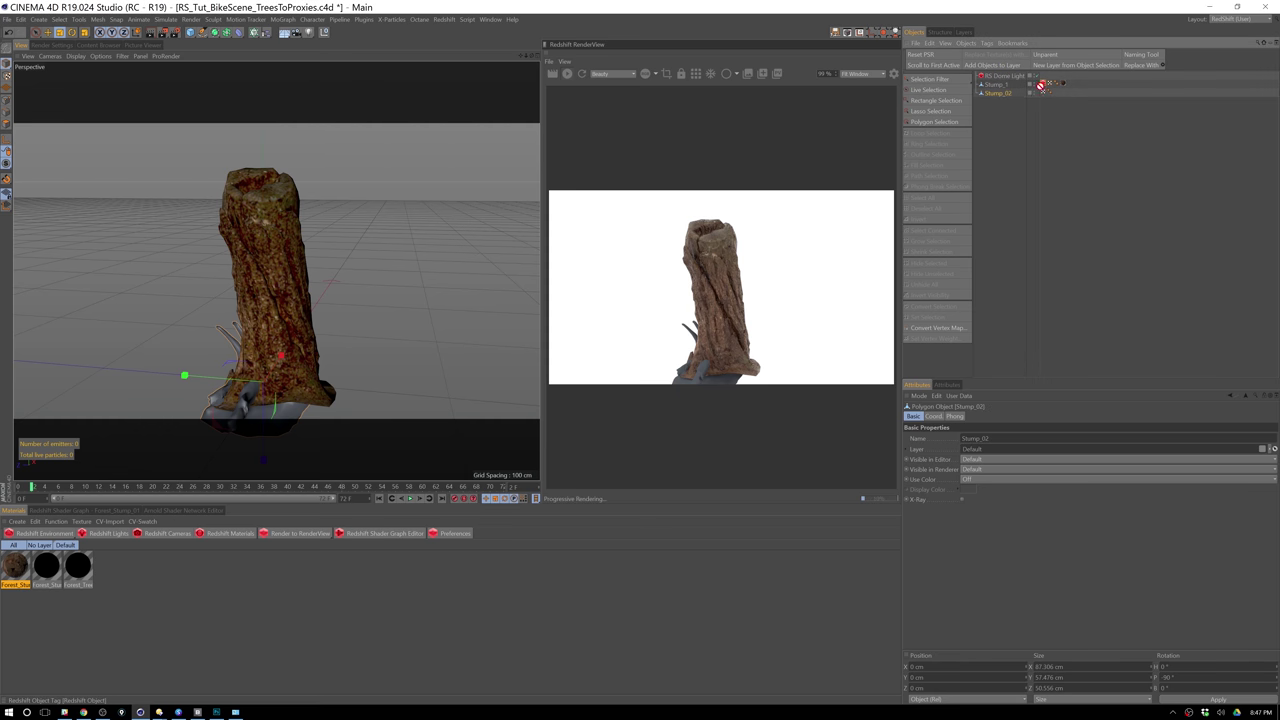
# Apply the Forest_Stump_02 material to Stump_02 and move it clear of Stump_1 to about -88 cm on Z.
pyautogui.click(48, 568)
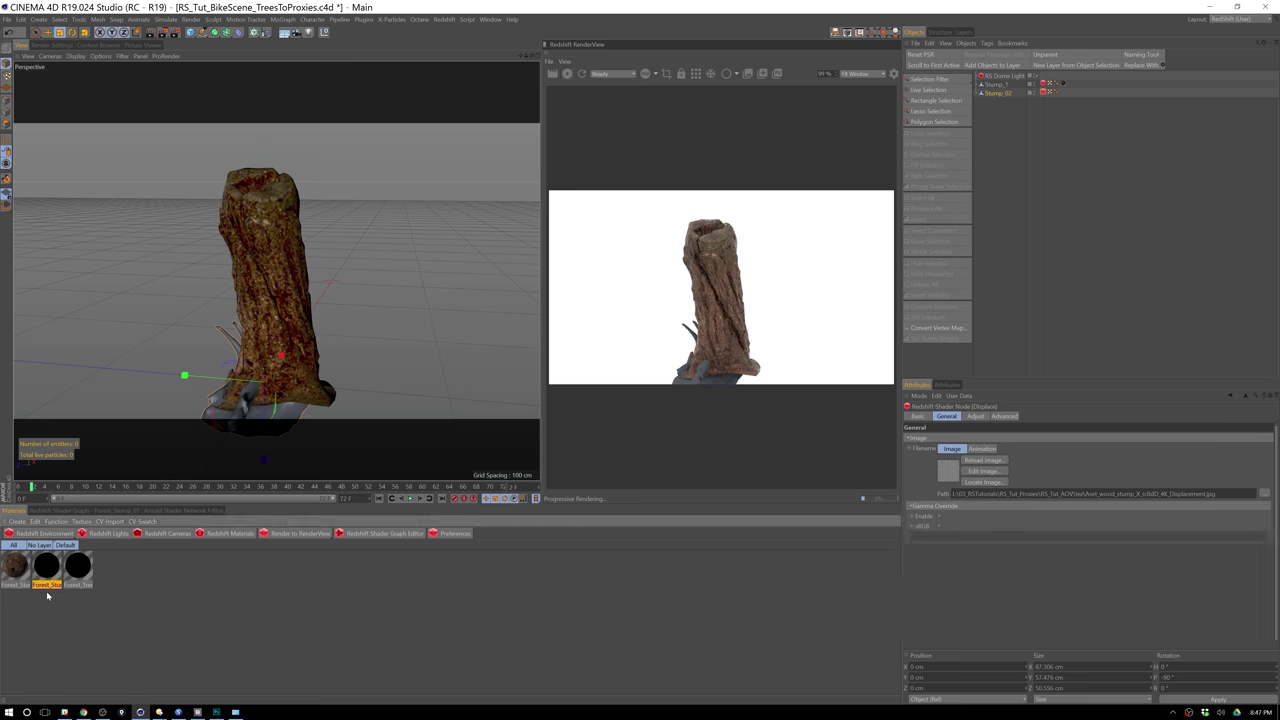
pyautogui.moveTo(48, 568); pyautogui.dragTo(1000, 92)
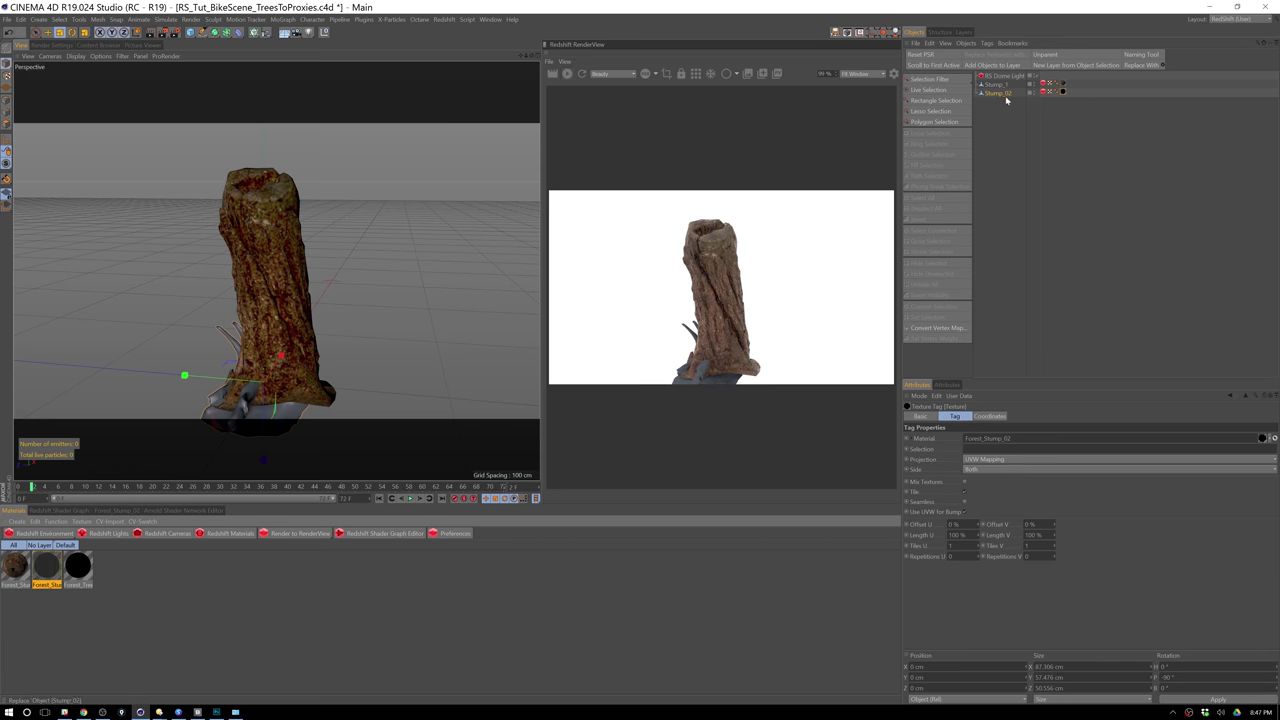
pyautogui.press('e')
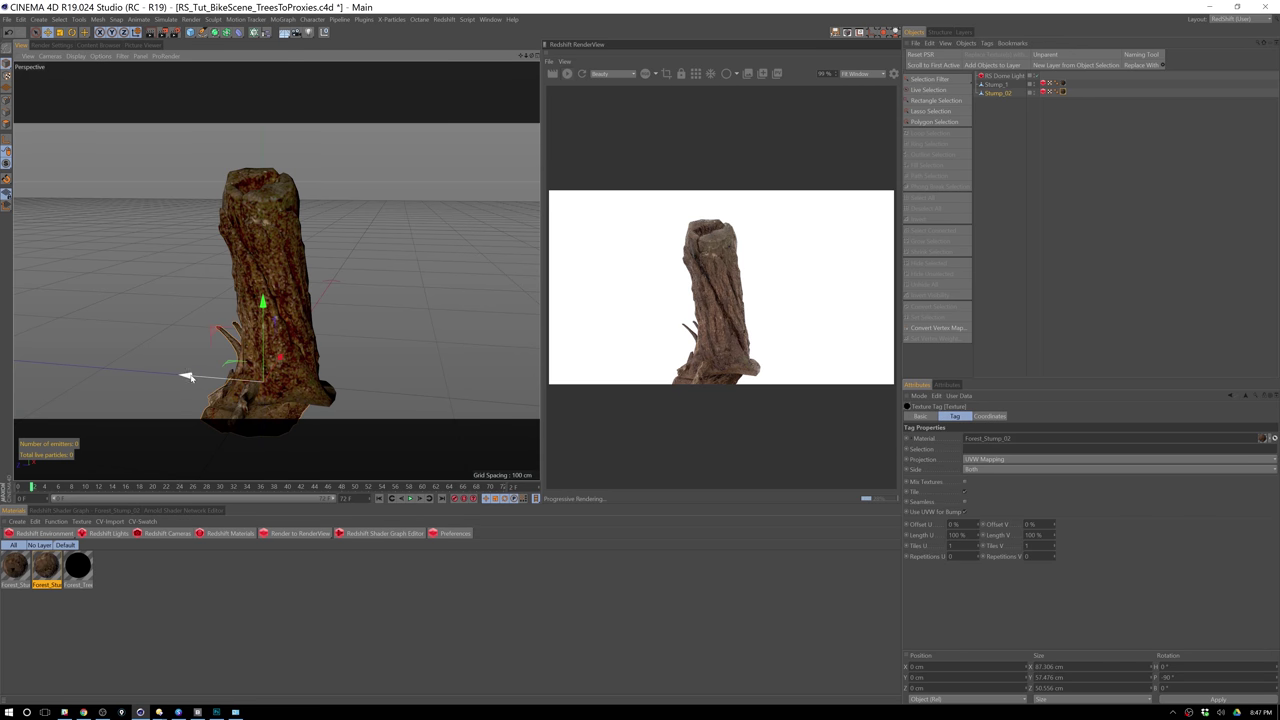
pyautogui.moveTo(189, 371); pyautogui.dragTo(343, 386)
# Scale Stump_02 up to about 164 × 108 × 95 cm and move it farther from Stump_1 to about -106 cm on Z.
pyautogui.press('t')
pyautogui.moveTo(368, 306); pyautogui.dragTo(516, 166)
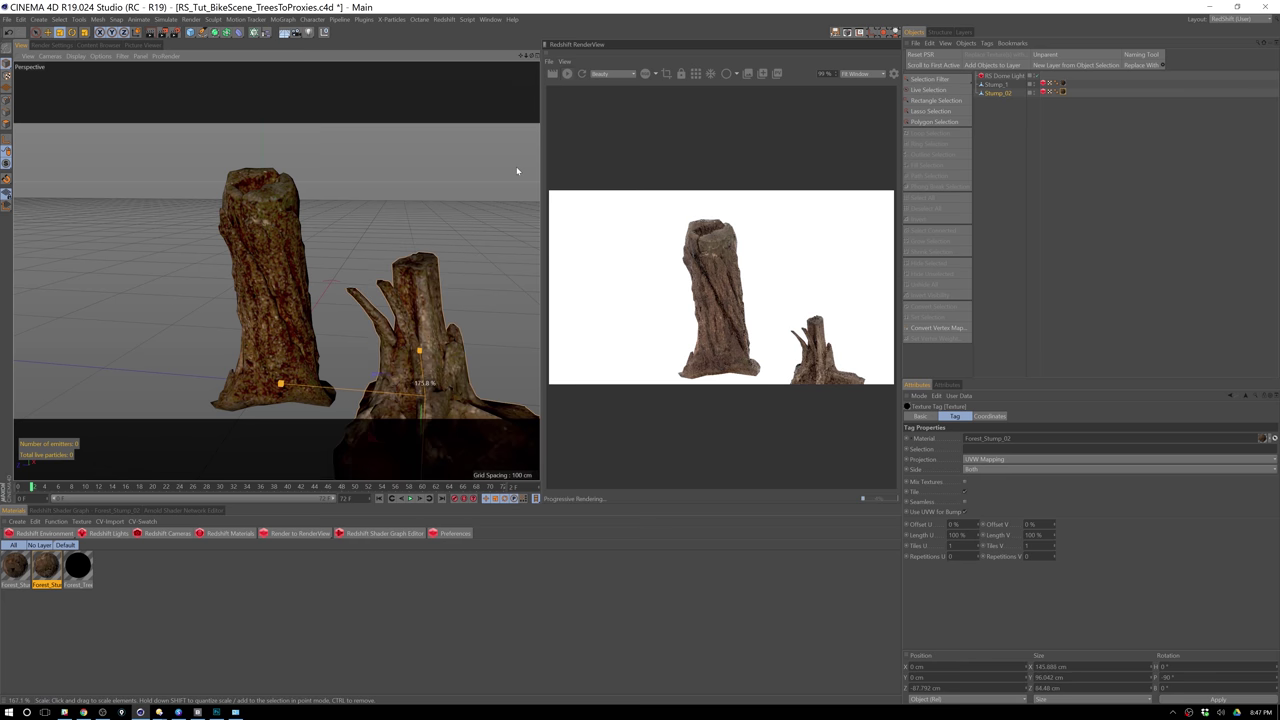
pyautogui.moveTo(349, 385); pyautogui.dragTo(357, 246)
pyautogui.keyDown('alt'); pyautogui.moveTo(357, 246); pyautogui.dragTo(296, 208, button='middle'); pyautogui.keyUp('alt')
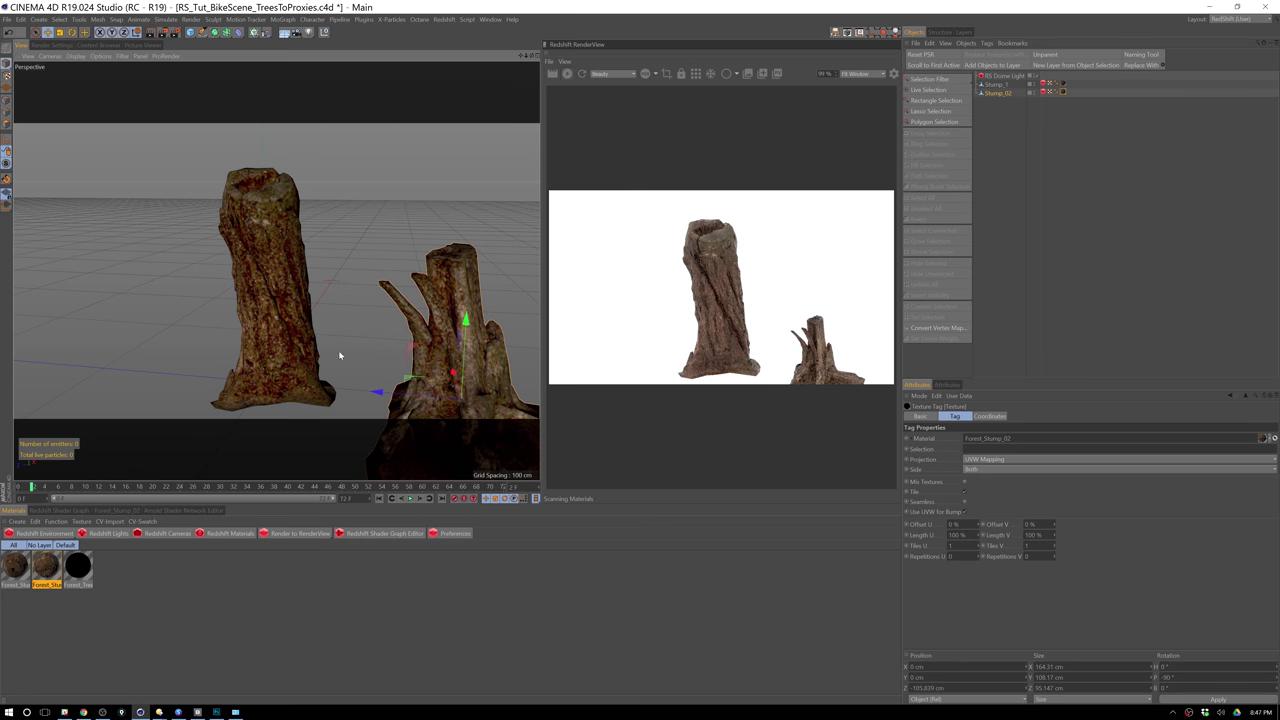
pyautogui.keyDown('alt'); pyautogui.moveTo(296, 208); pyautogui.dragTo(450, 150, button='right'); pyautogui.keyUp('alt')
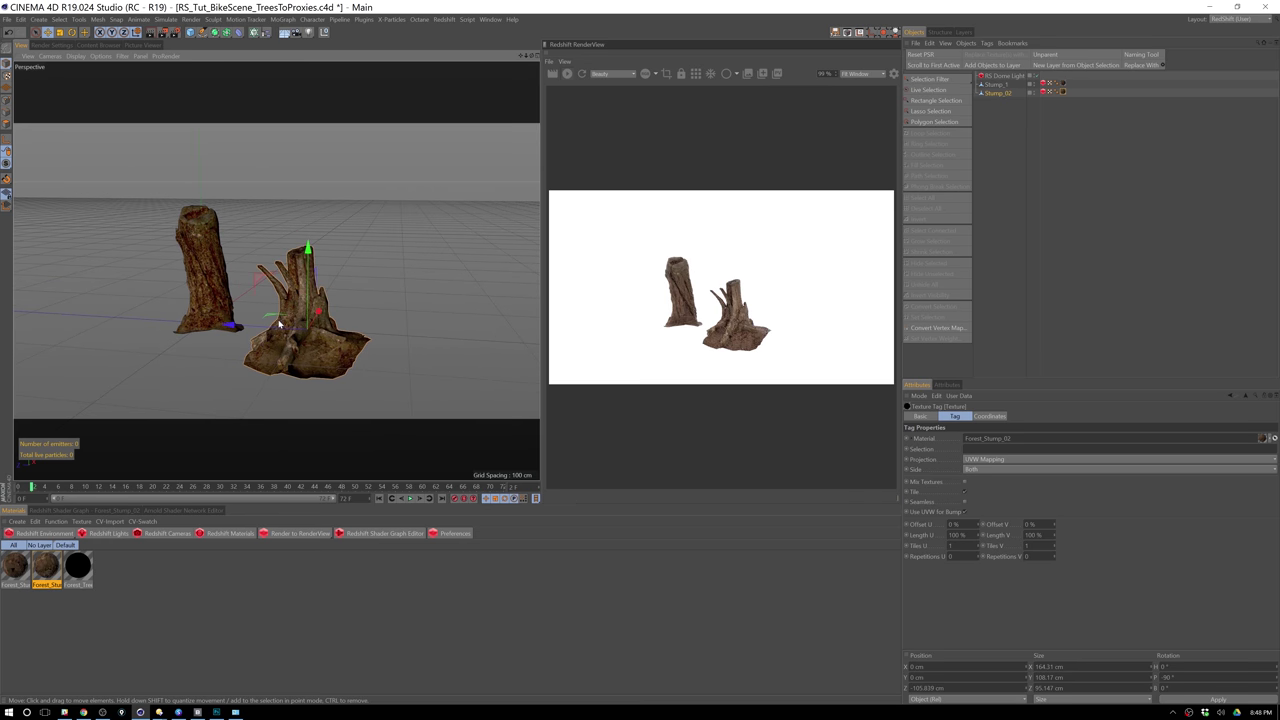
# Merge Tree_01.FBX from the Assets folder into the scene, accepting the FBX import settings.
pyautogui.click(914, 43)
pyautogui.click(932, 58)
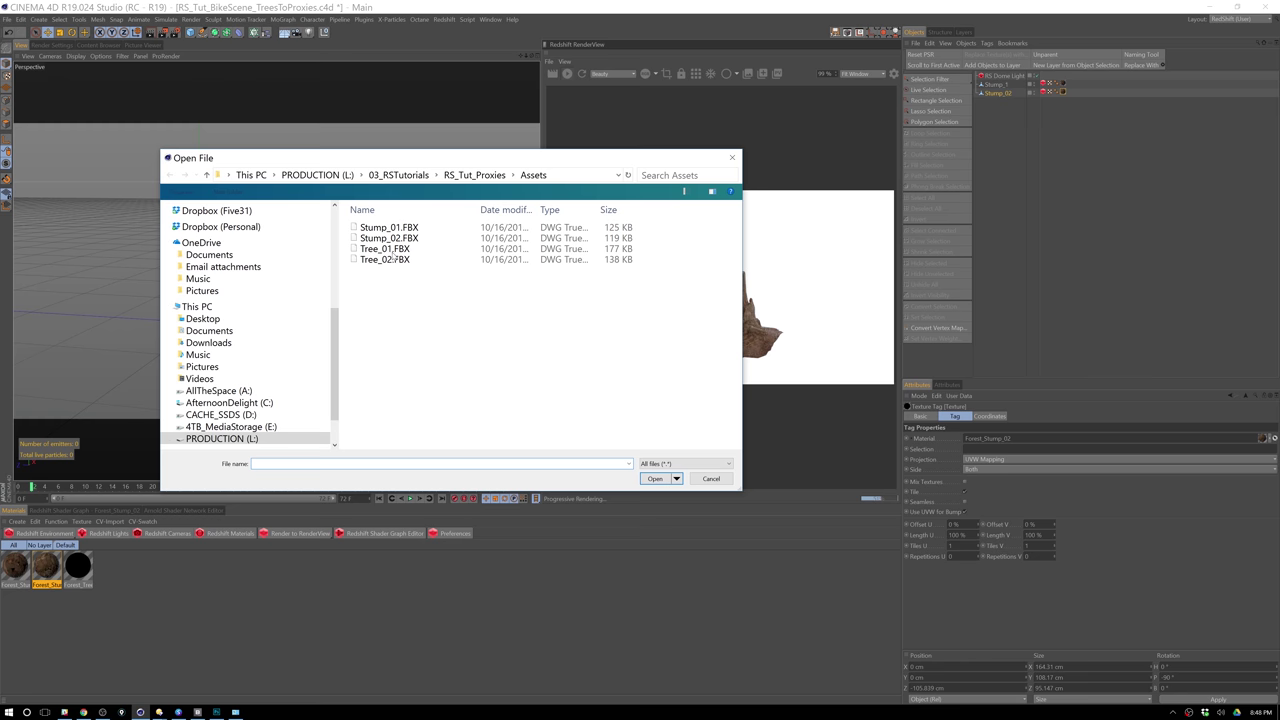
pyautogui.click(385, 248)
pyautogui.doubleClick(360, 252)
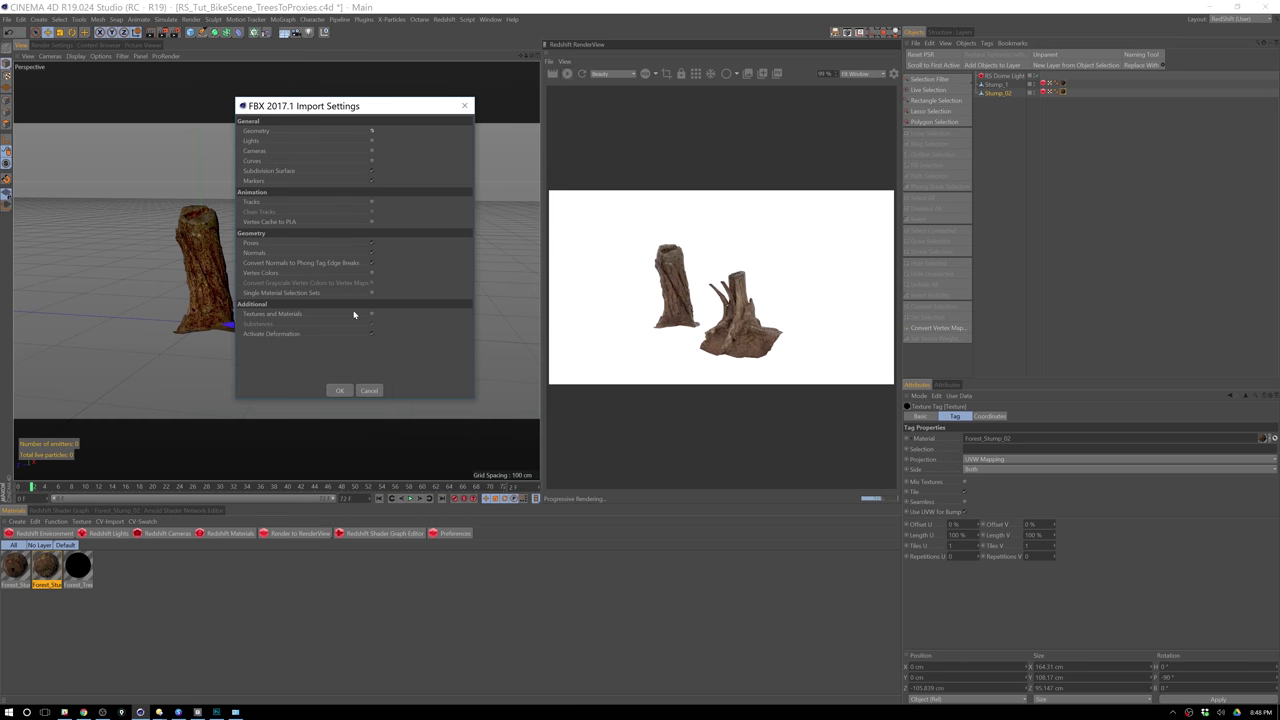
pyautogui.click(339, 391)
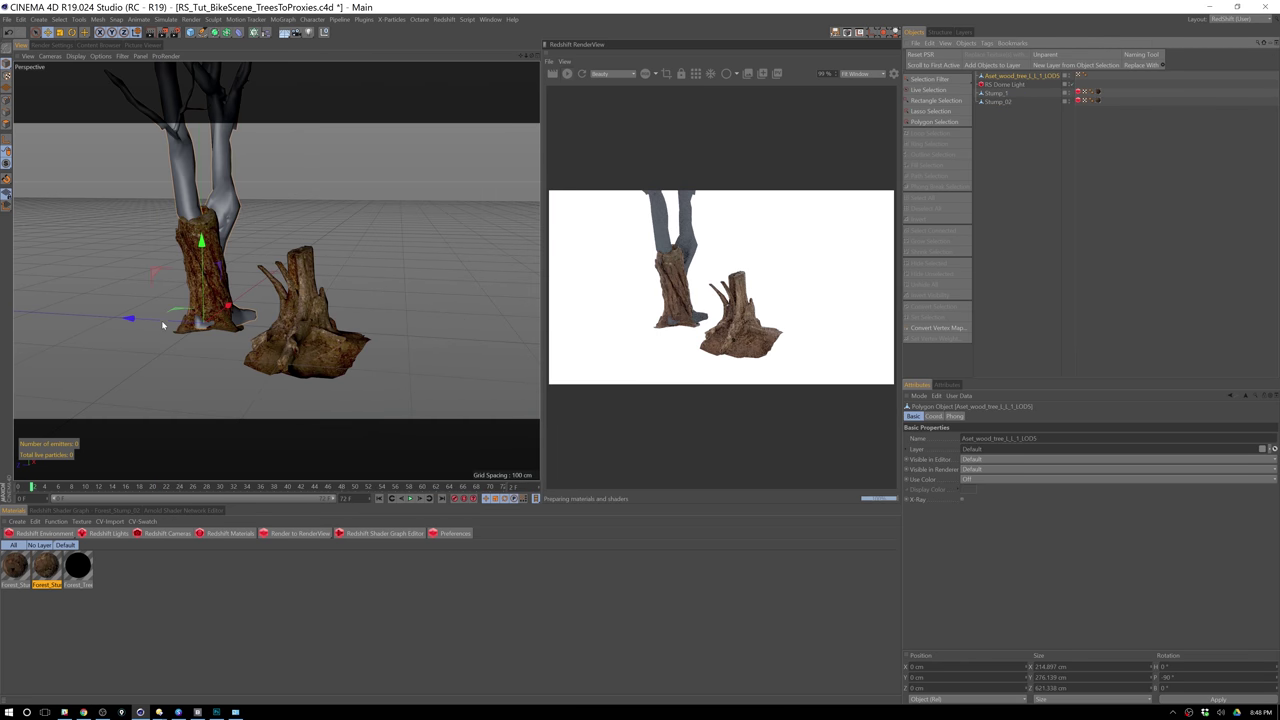
# Move the imported tree clear of the stumps to about 125 cm on Z and apply the forest tree material to it.
pyautogui.moveTo(163, 323); pyautogui.dragTo(29, 318)
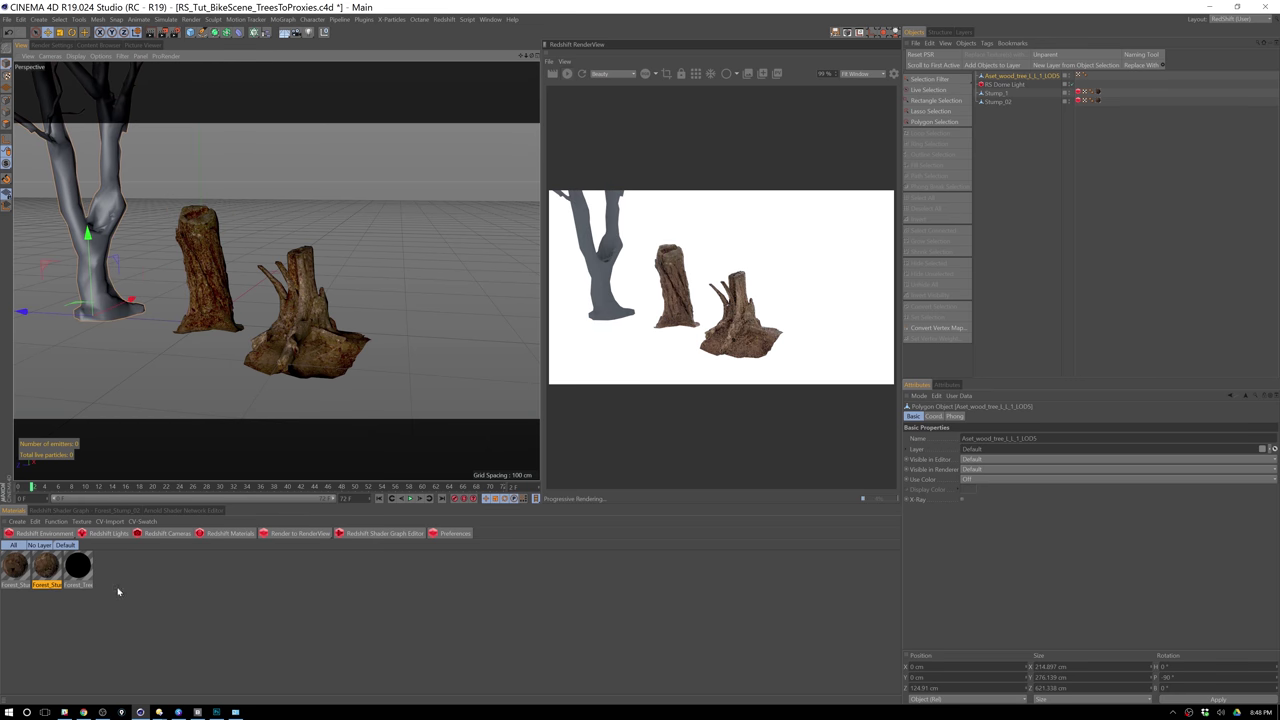
pyautogui.moveTo(85, 568); pyautogui.dragTo(1027, 81)
pyautogui.click(1038, 77)
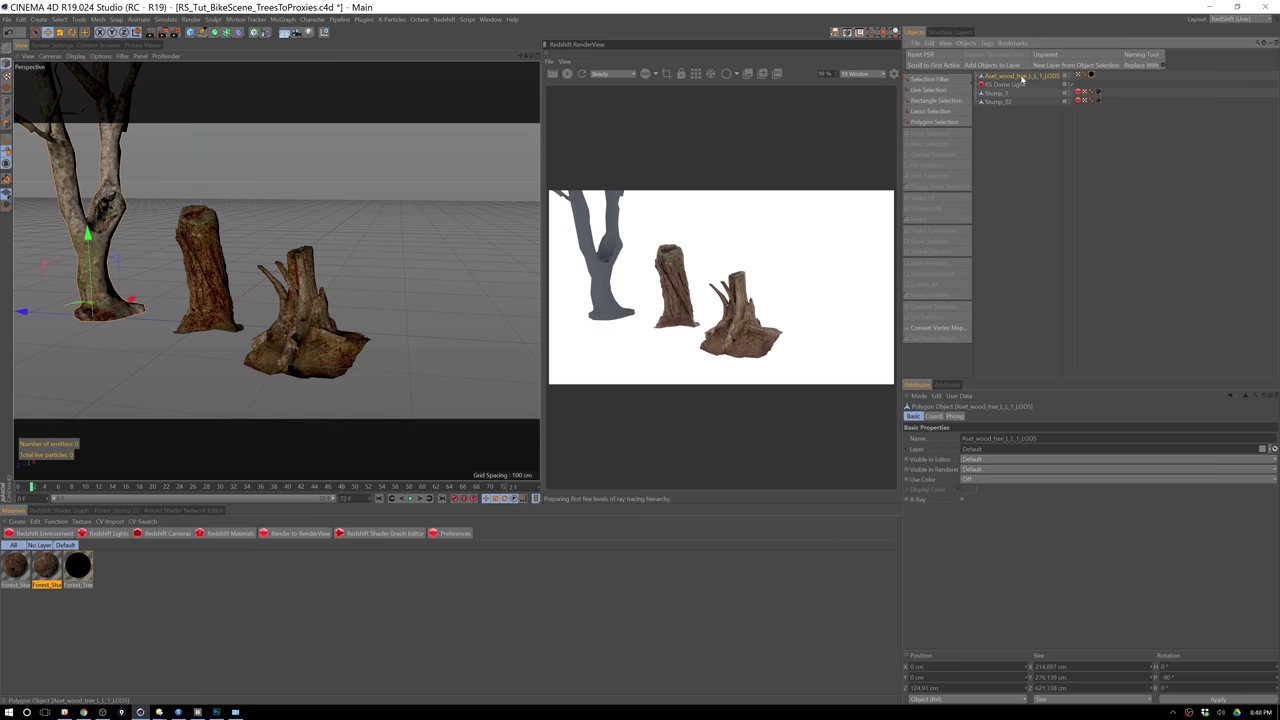
# Rename the imported tree Tree_01, copy Stump_1's Redshift Object tag onto it and place it below Stump_02.
pyautogui.doubleClick(1040, 77)
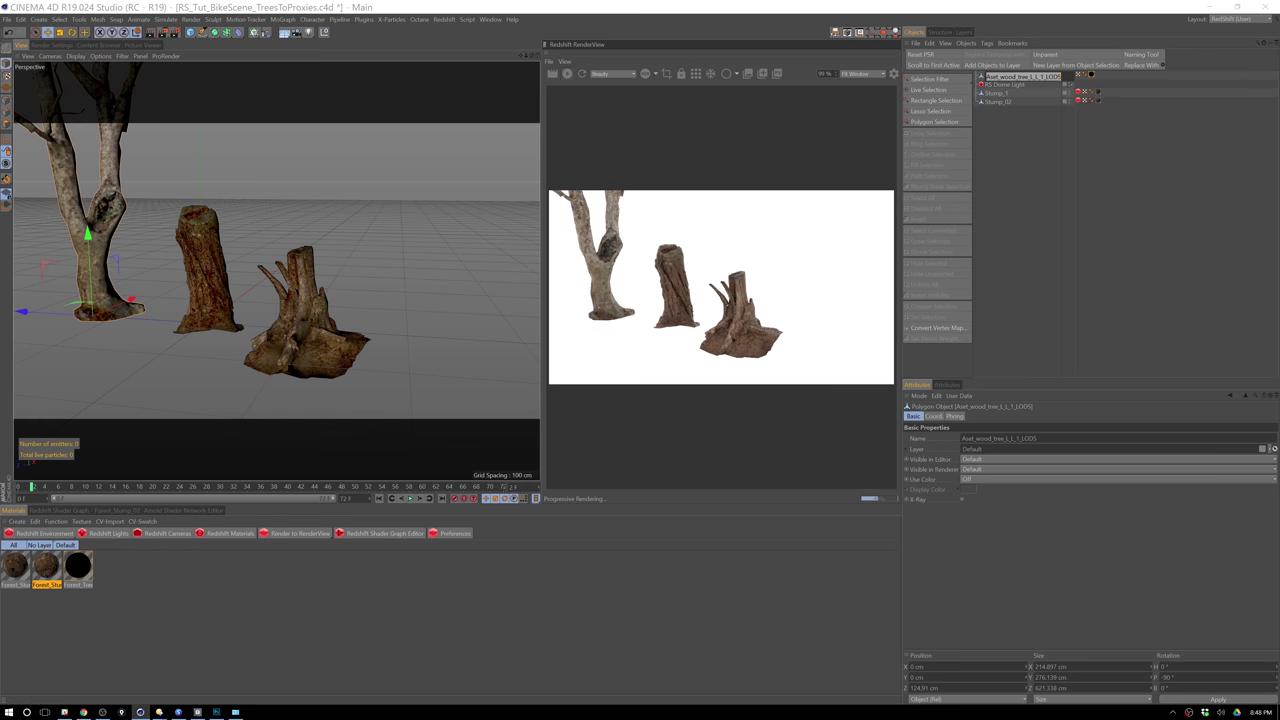
pyautogui.write('Tree_01')
pyautogui.press('Return')
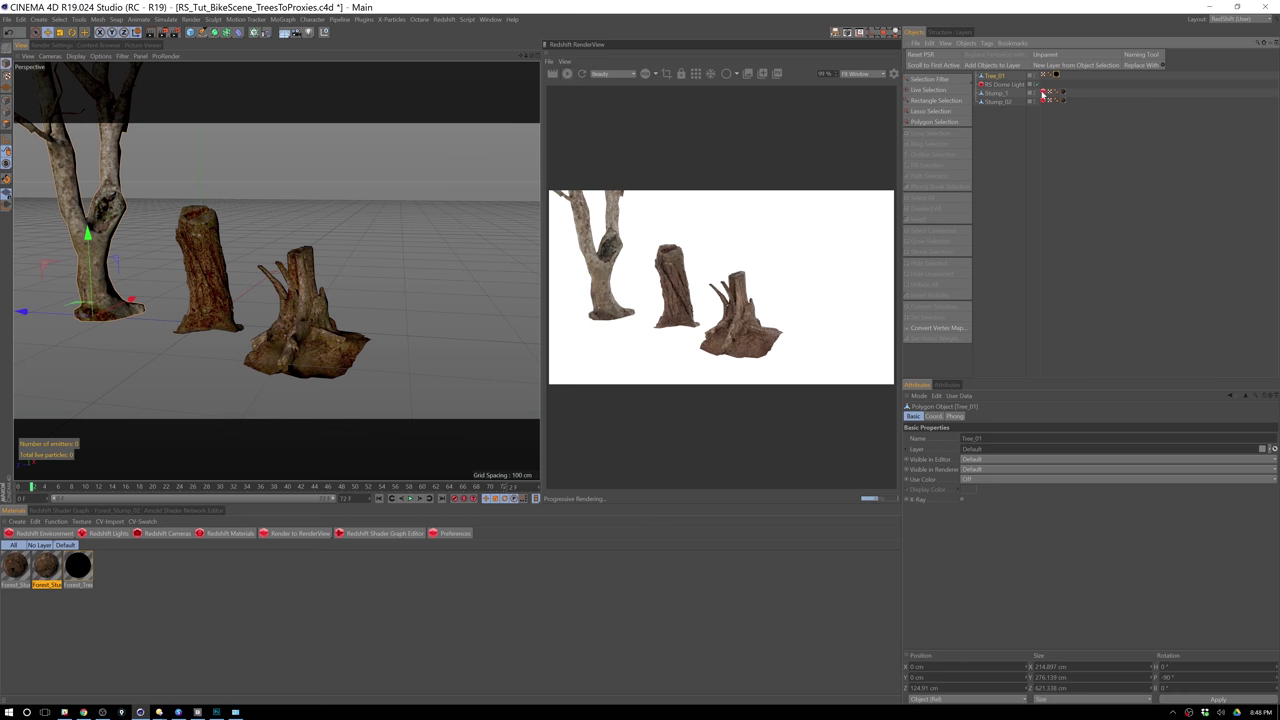
pyautogui.keyDown('ctrl'); pyautogui.moveTo(1042, 93); pyautogui.dragTo(996, 77); pyautogui.keyUp('ctrl')
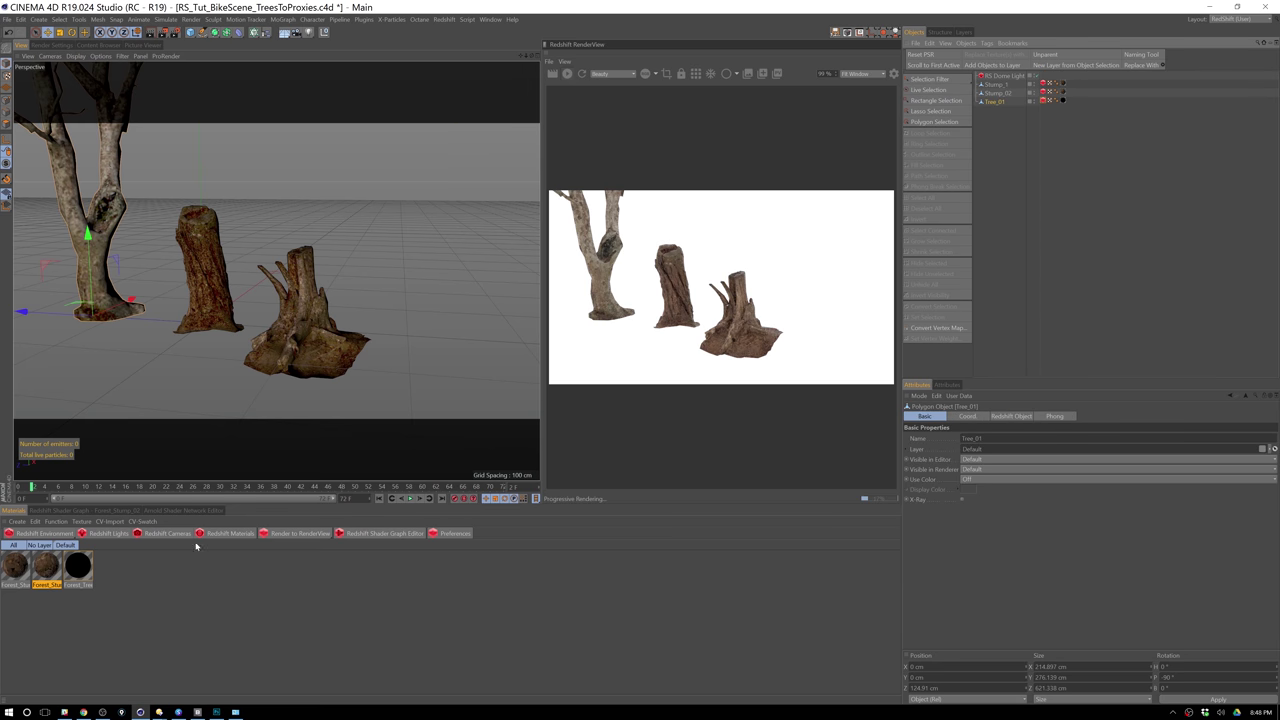
pyautogui.click(97, 511)
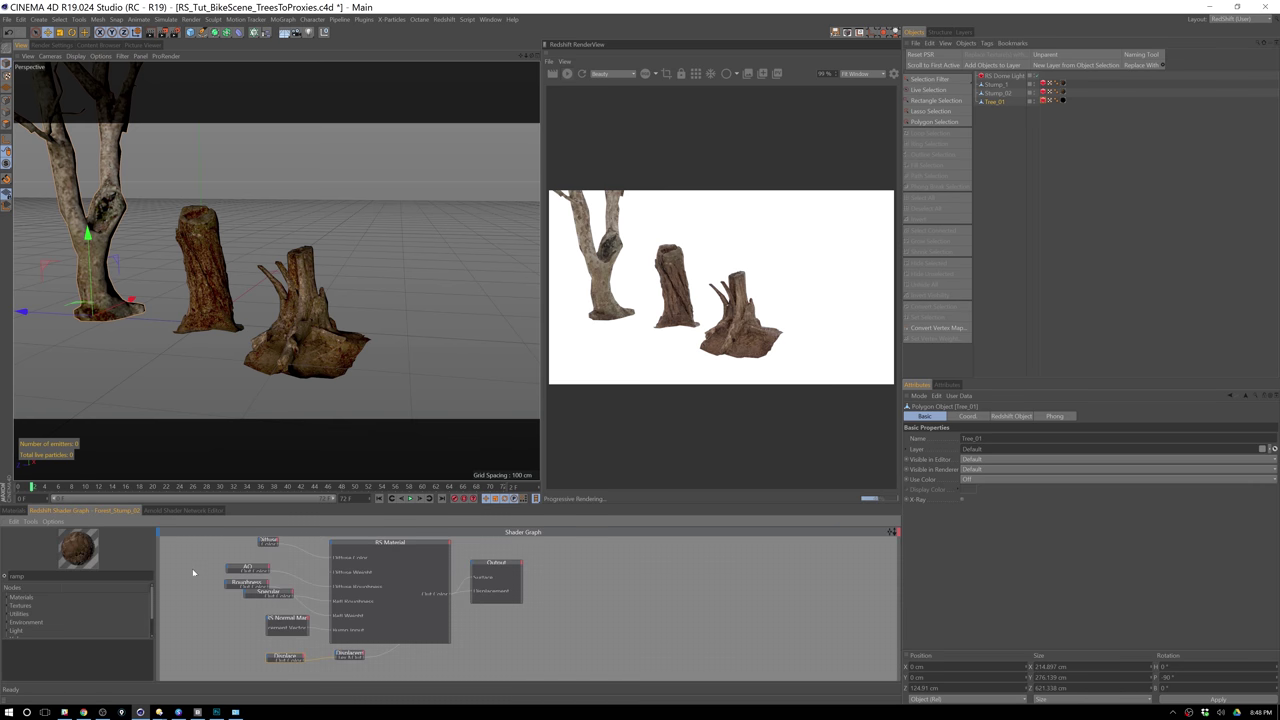
pyautogui.click(15, 511)
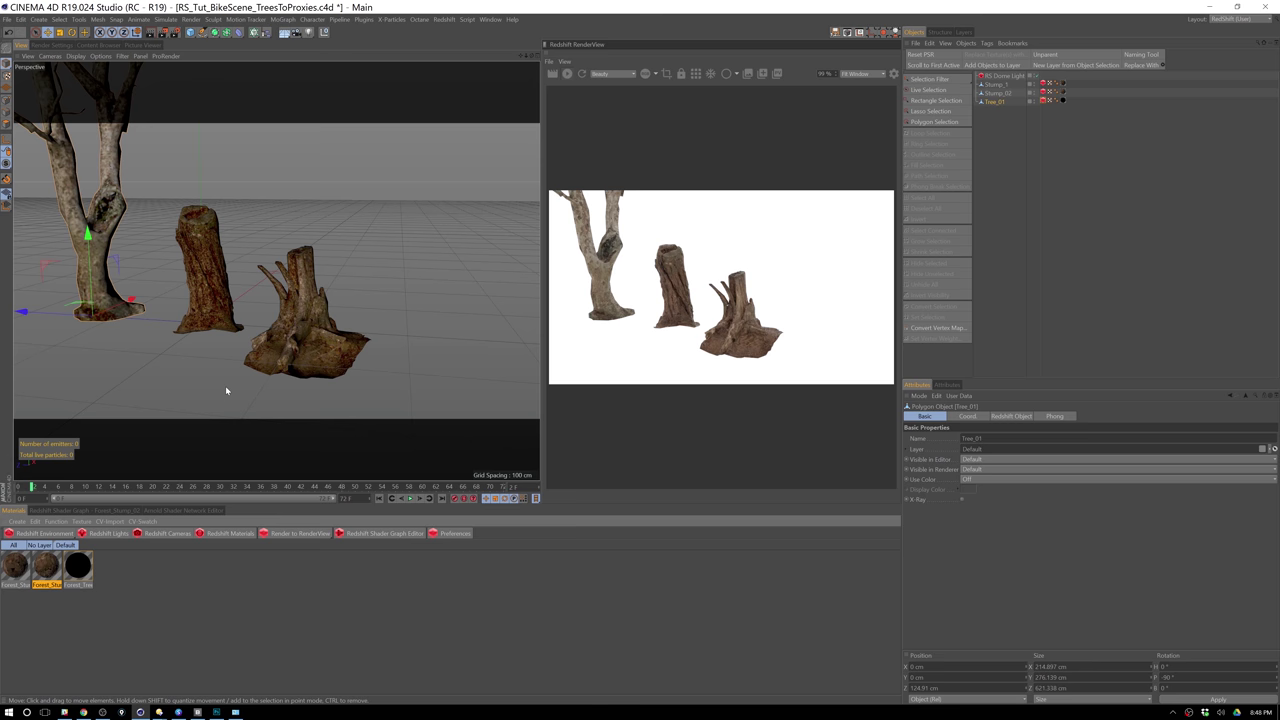
pyautogui.click(998, 93)
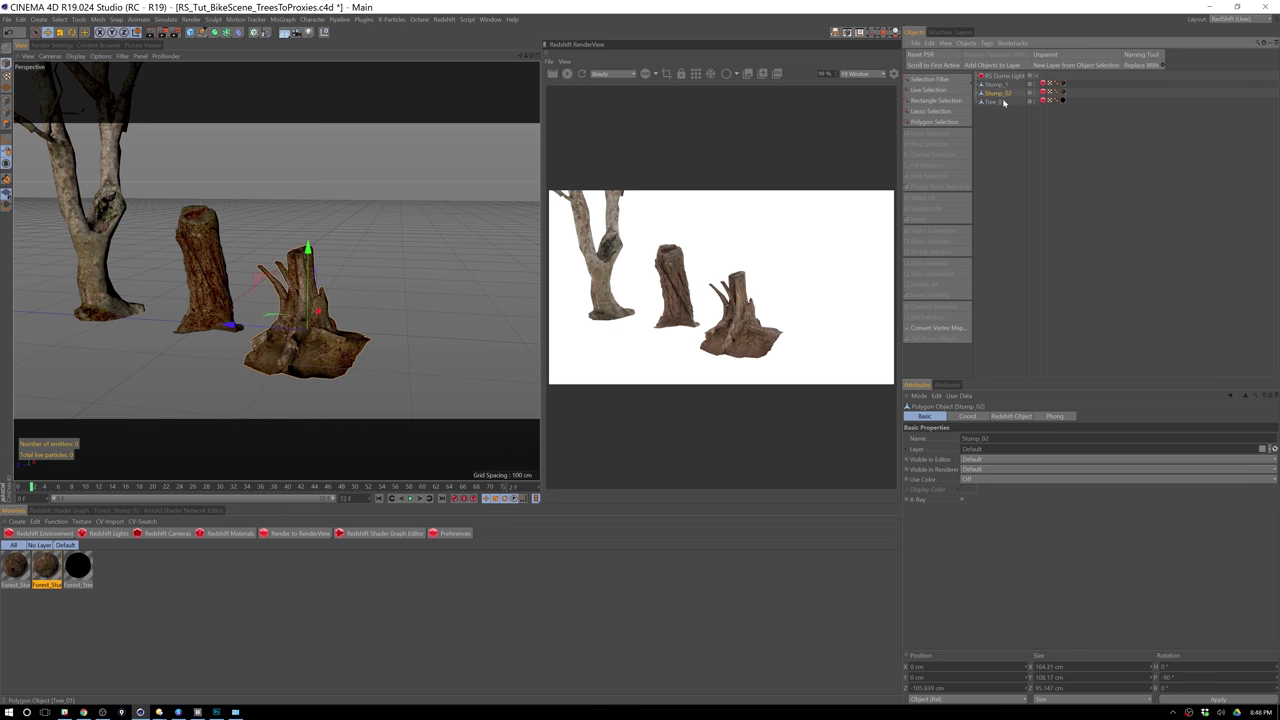
# Start a Redshift Proxy export of Tree_01 into the Proxies folder with the file name Tree_01.
pyautogui.click(996, 102)
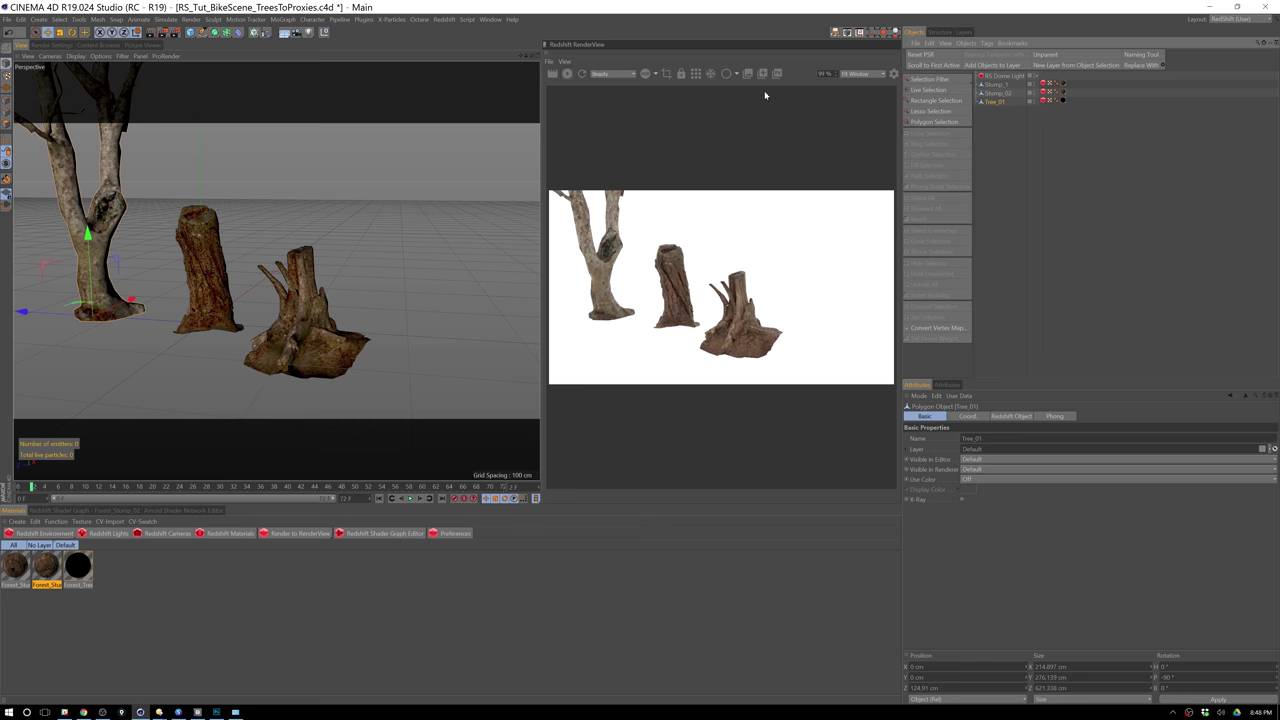
pyautogui.click(8, 19)
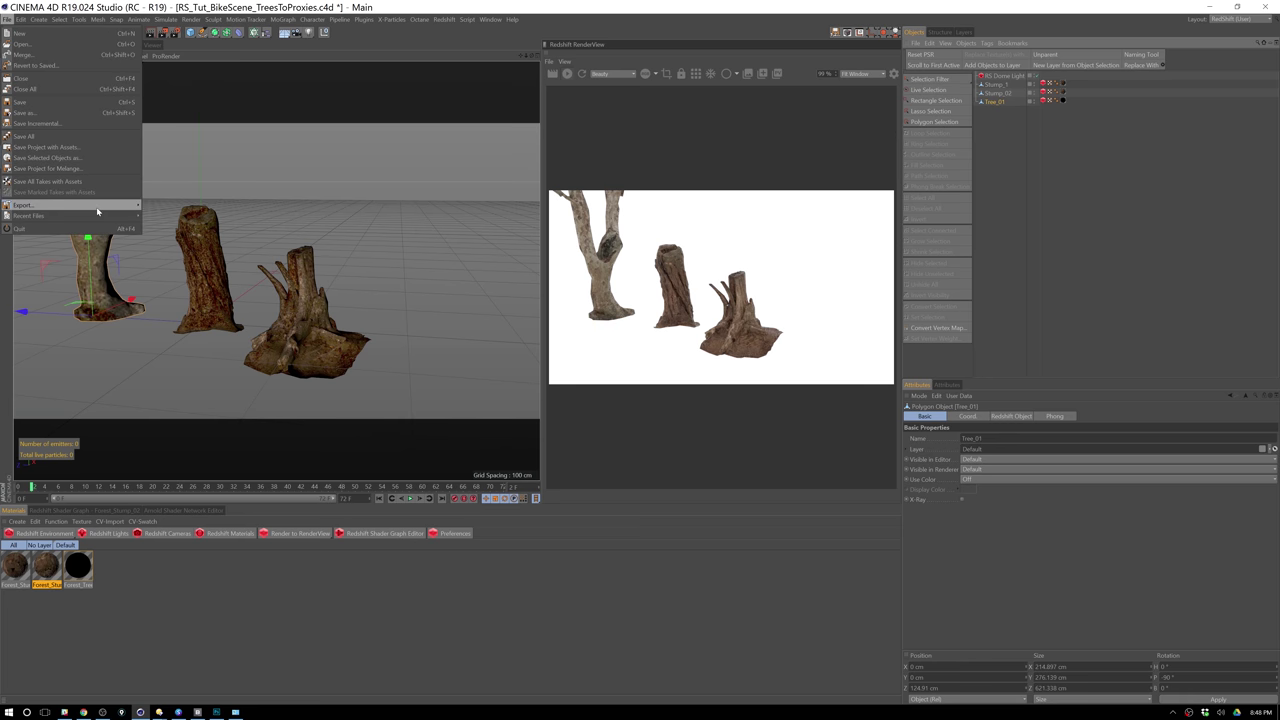
pyautogui.moveTo(102, 209)
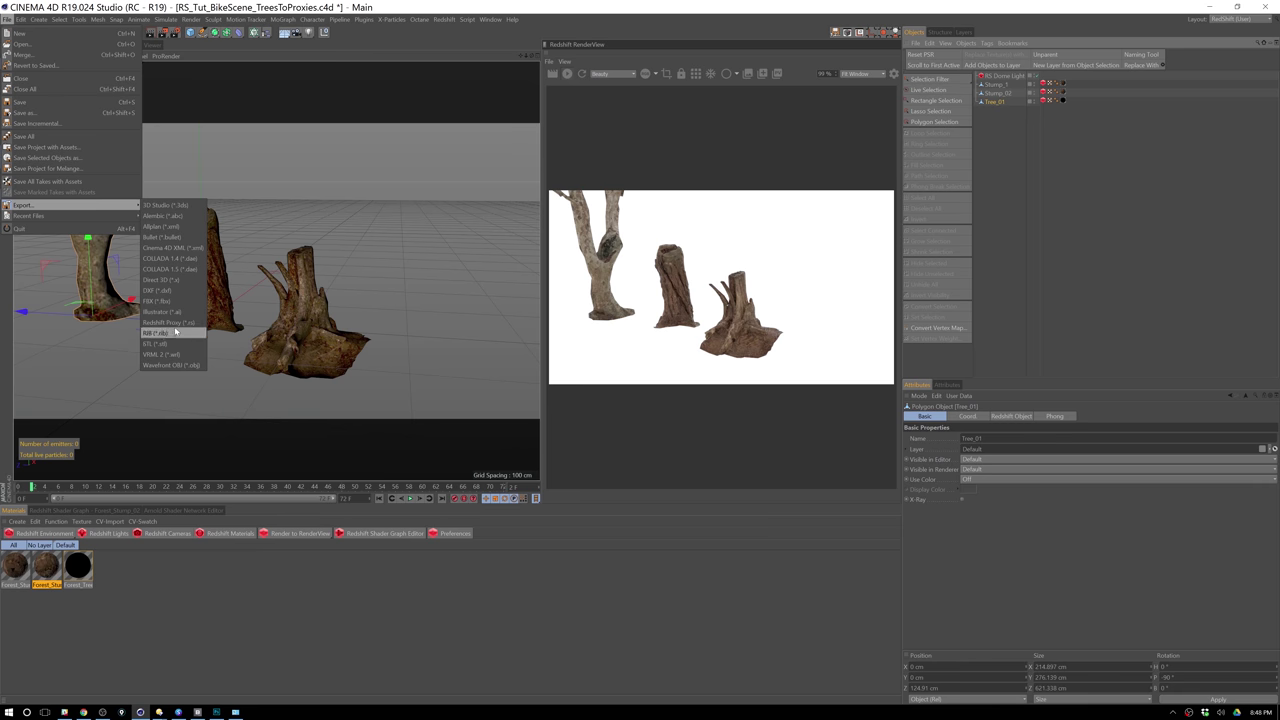
pyautogui.click(172, 323)
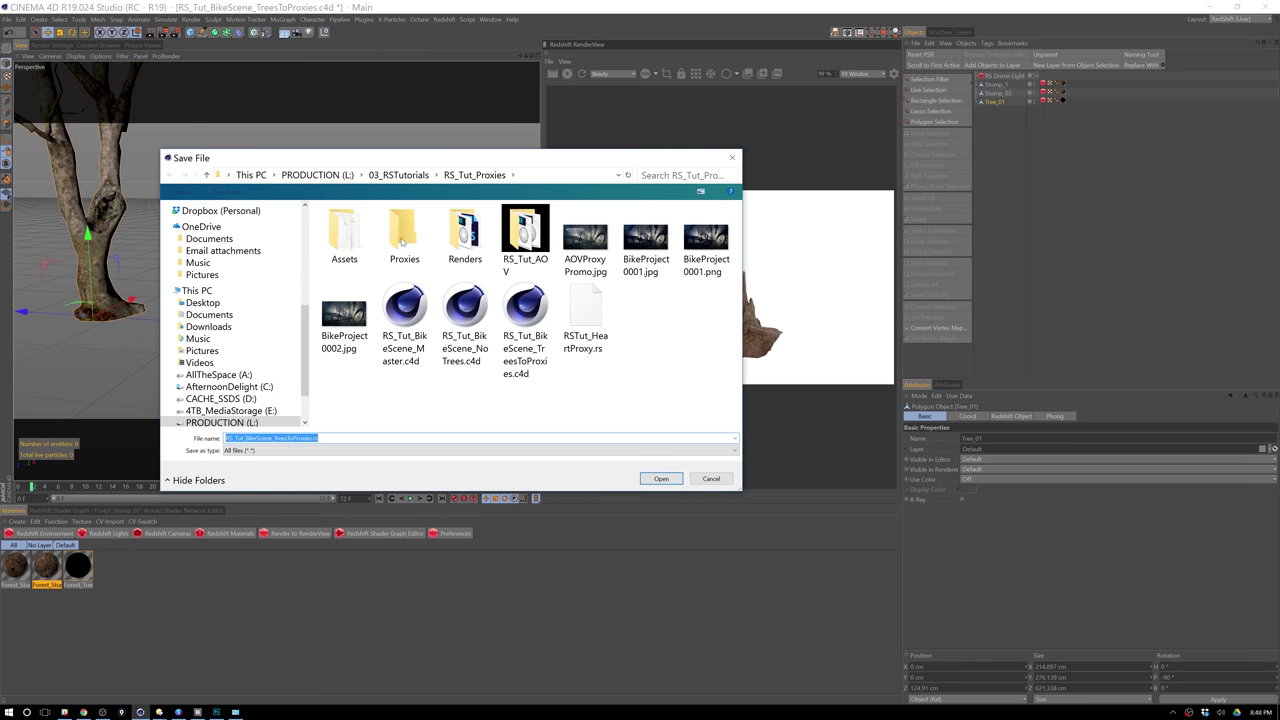
pyautogui.doubleClick(405, 242)
pyautogui.hotkey('alt', 'n')
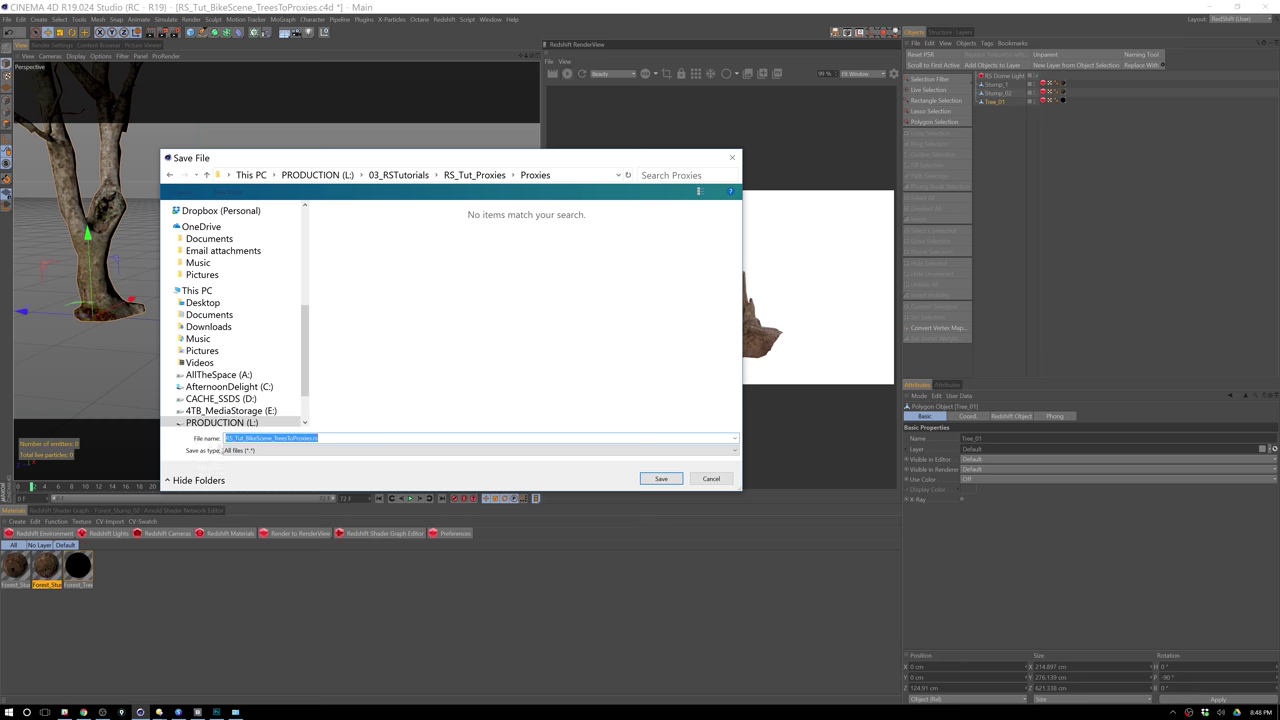
pyautogui.write('Tree_01')
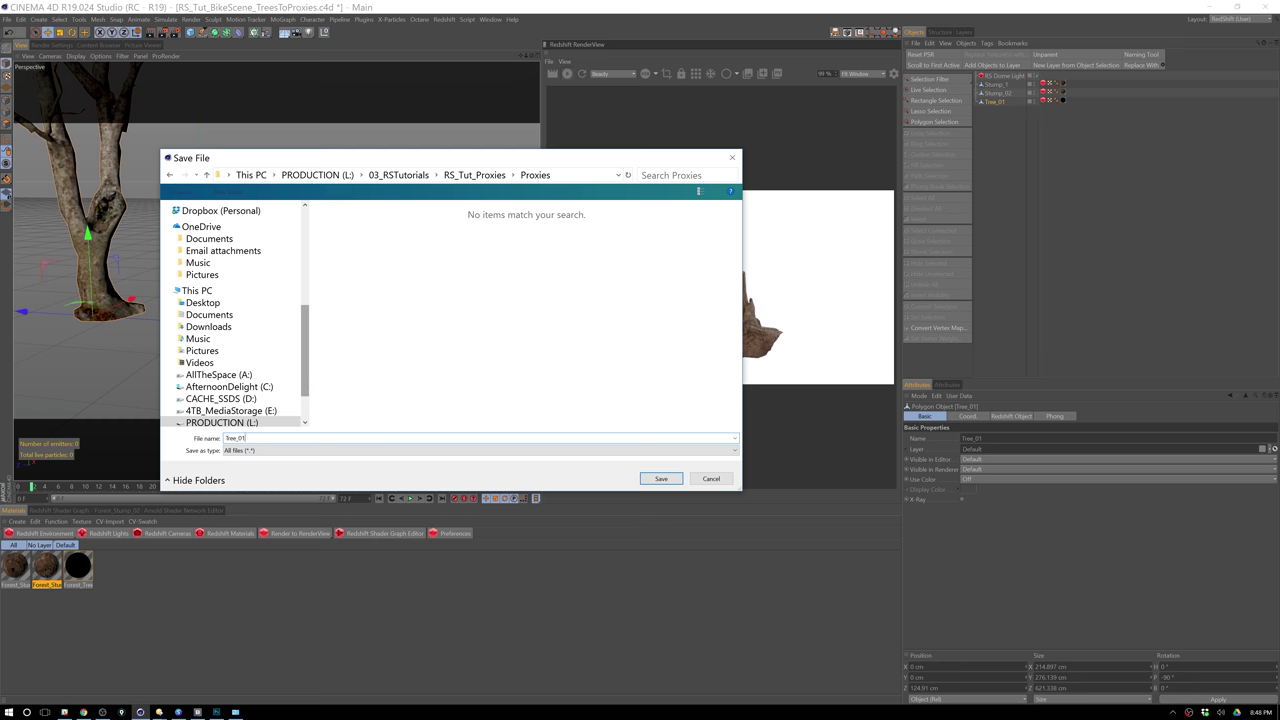
pyautogui.press('Return')
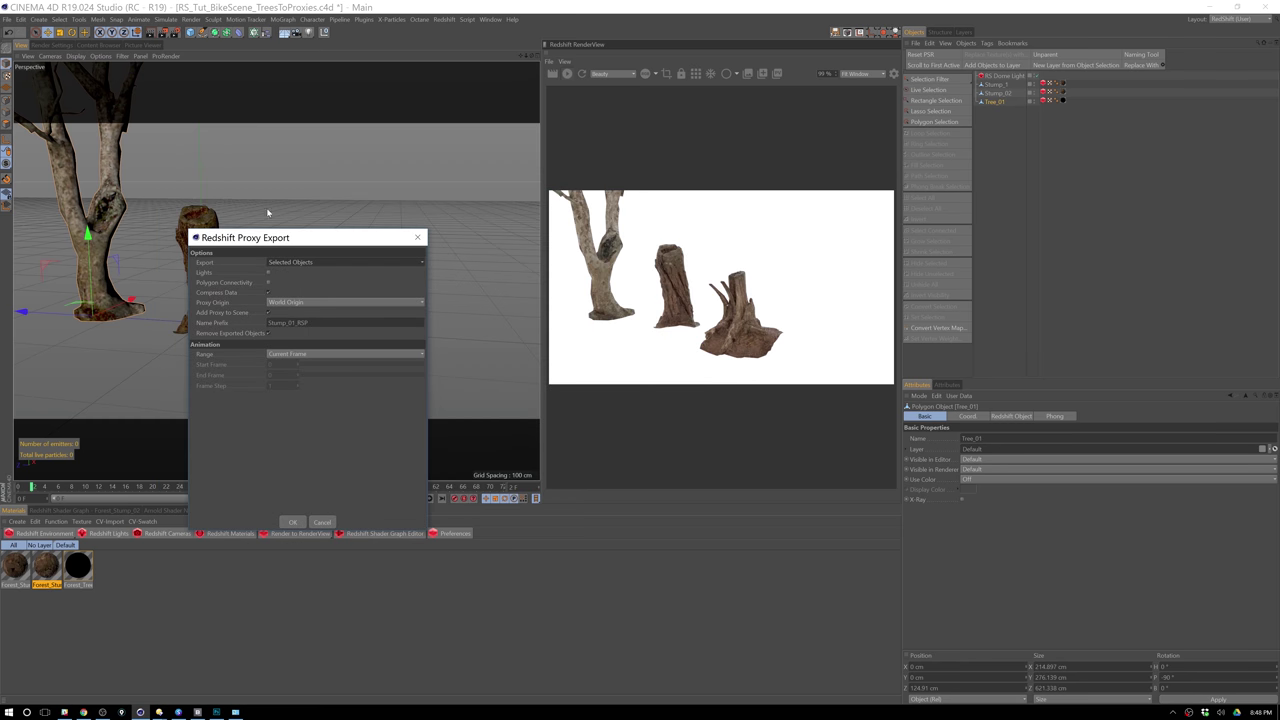
# Turn off Add Proxy to Scene and Remove Exported Objects in the proxy export options and run the export.
pyautogui.click(268, 313)
pyautogui.click(268, 334)
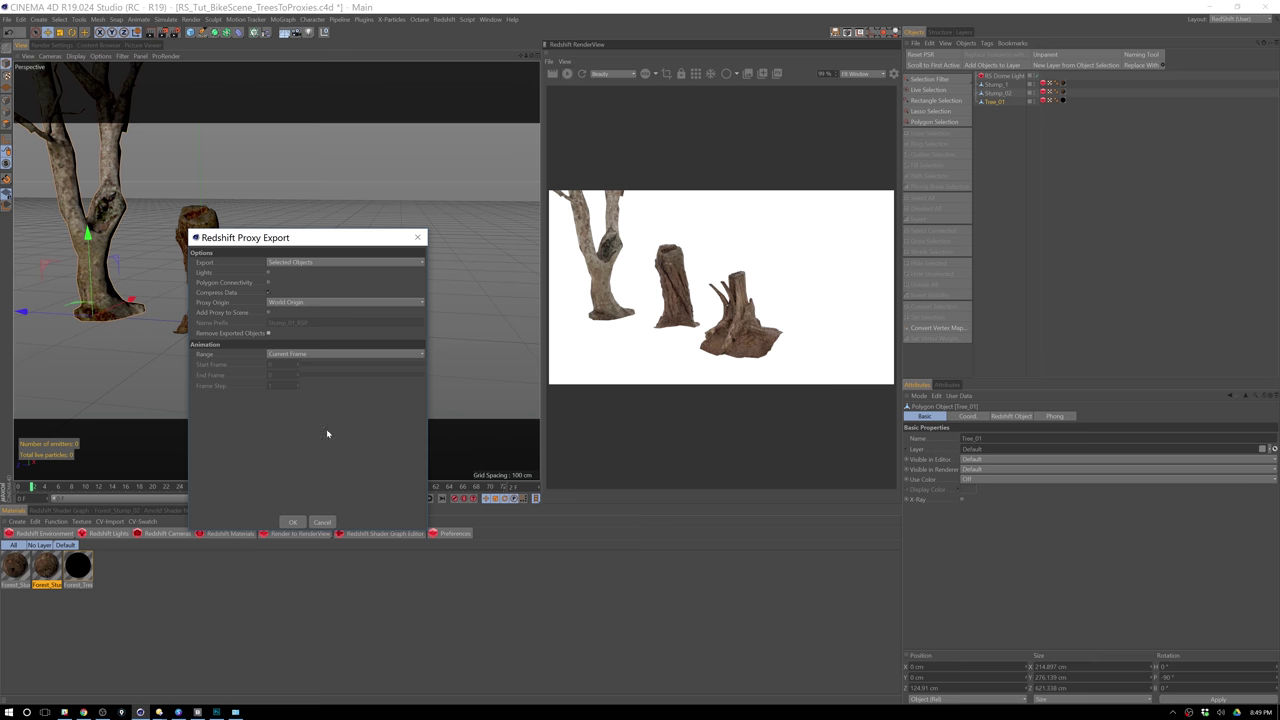
pyautogui.click(293, 523)
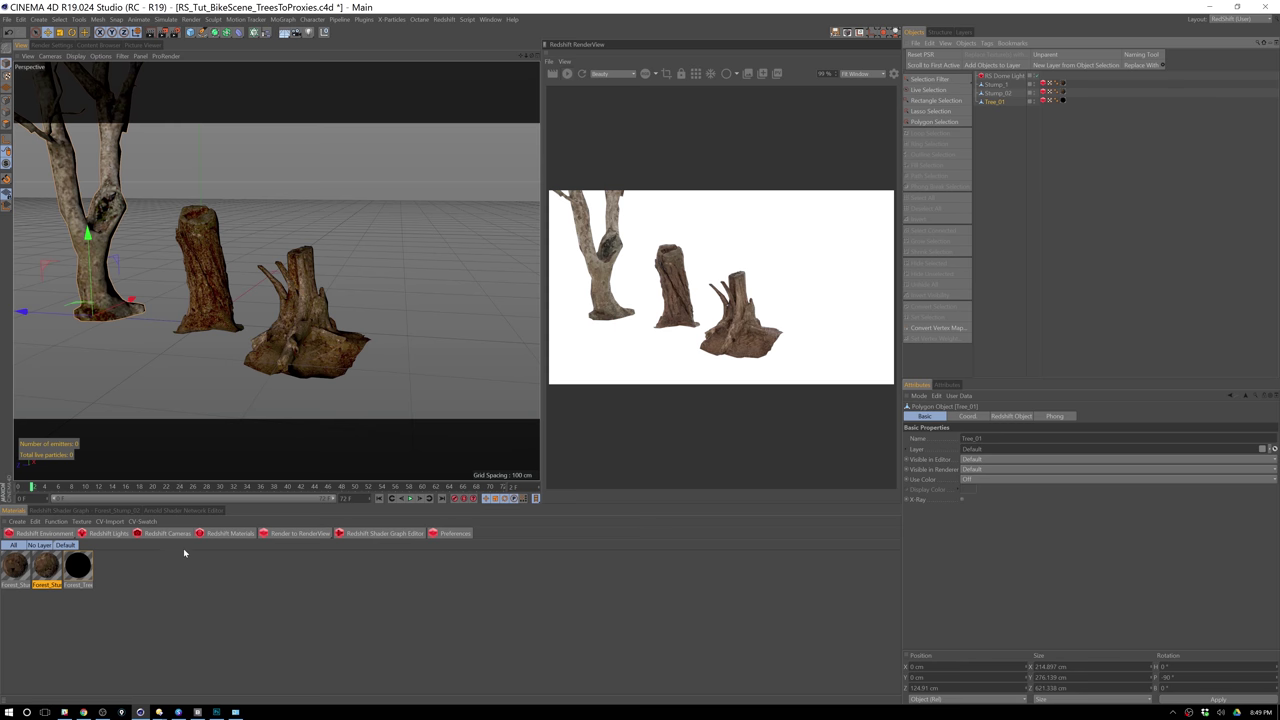
# Select the Stump_02 object.
pyautogui.click(1012, 115)
pyautogui.click(1000, 92)
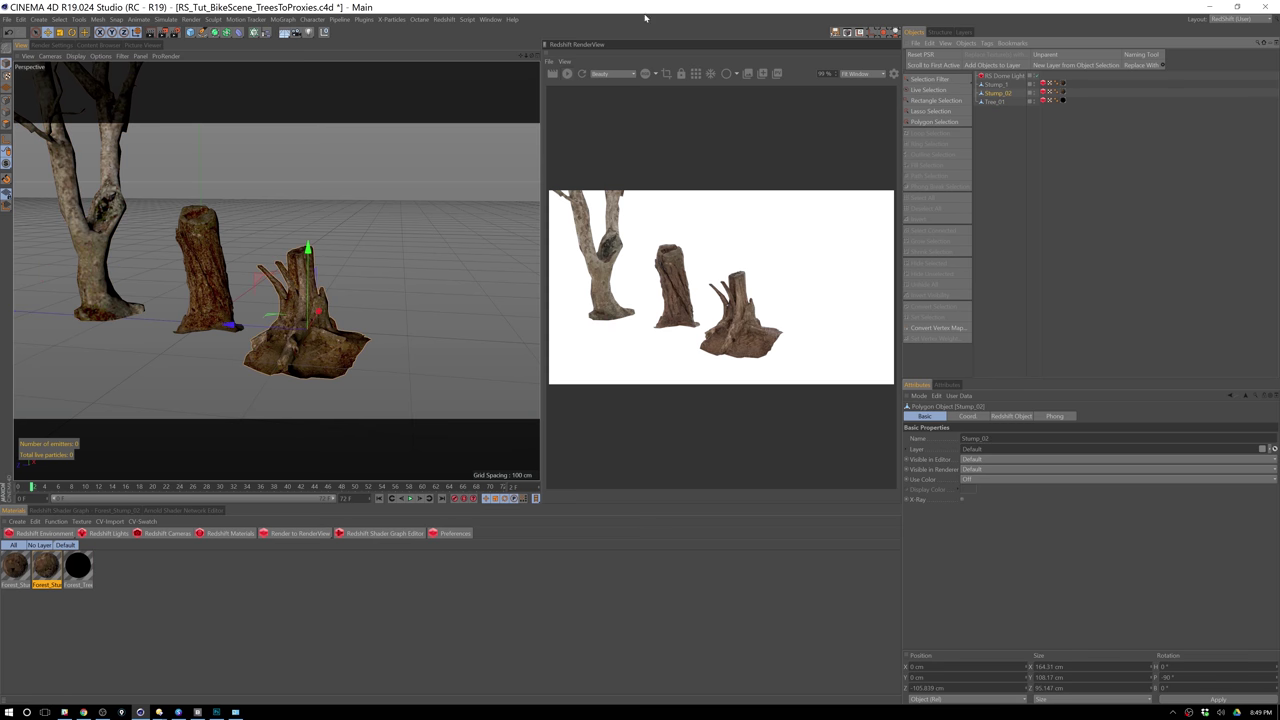
pyautogui.click(7, 19)
pyautogui.moveTo(24, 205)
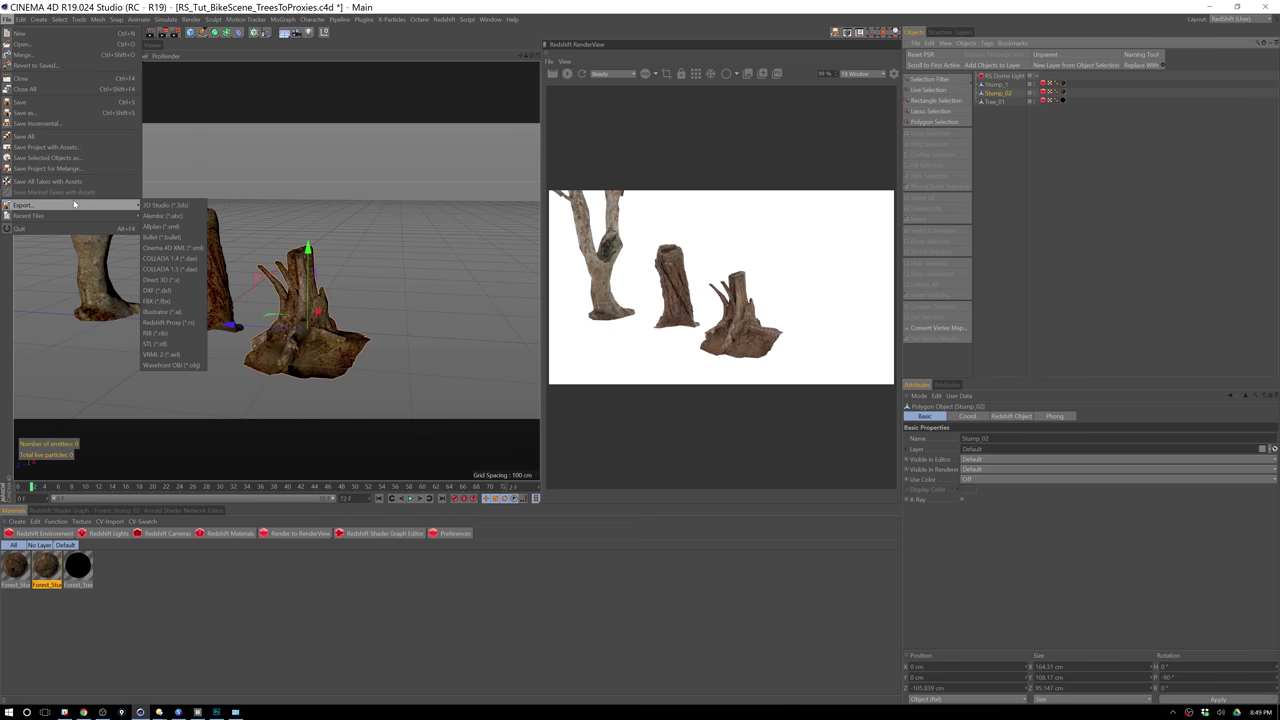
pyautogui.click(168, 322)
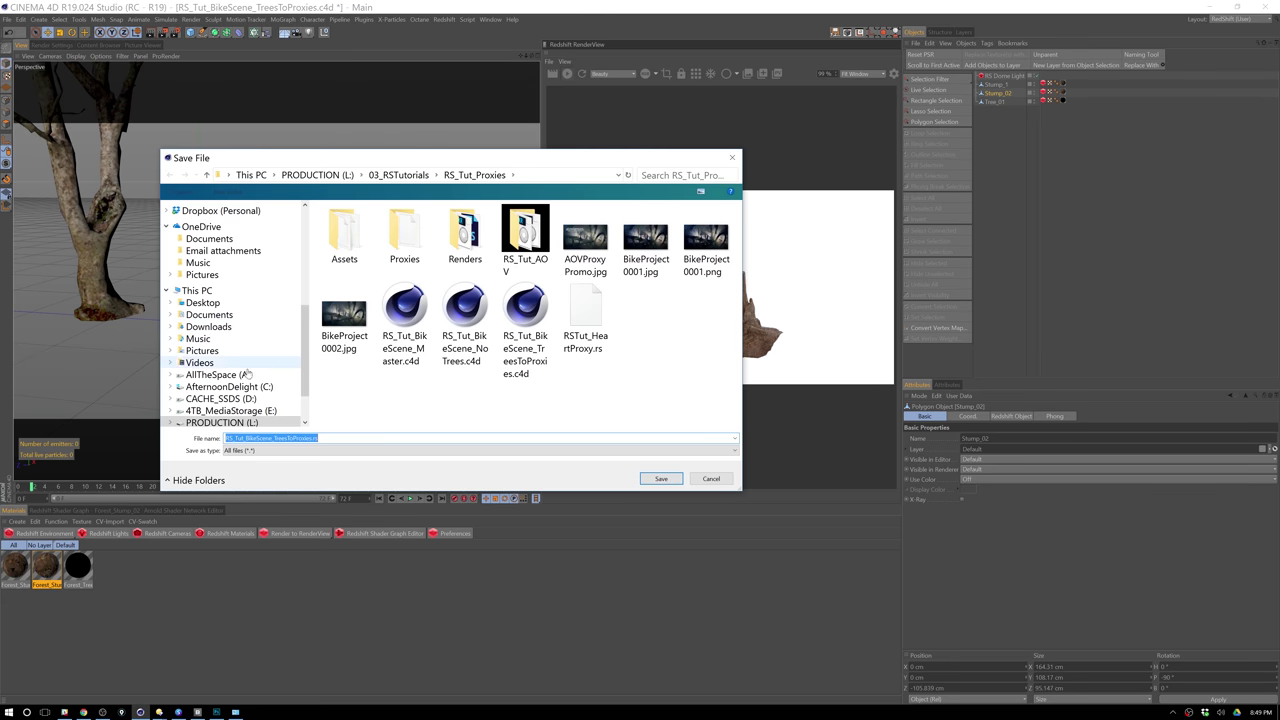
pyautogui.doubleClick(405, 238)
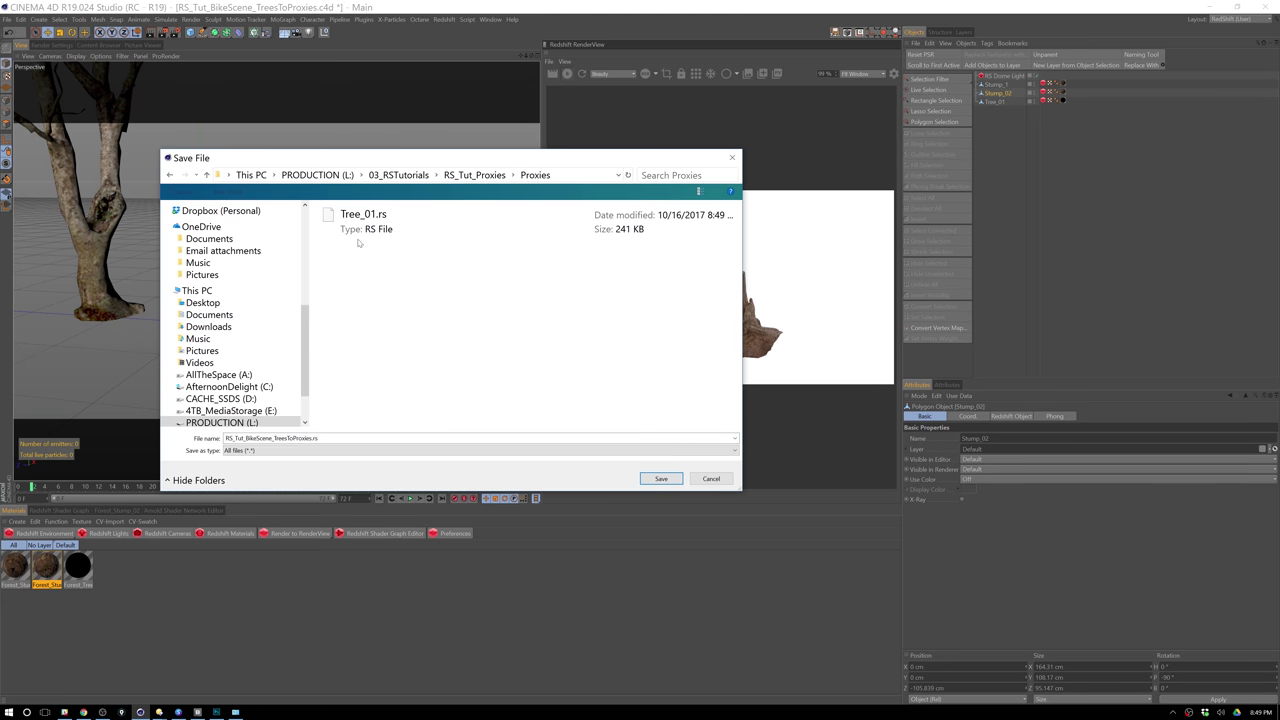
pyautogui.hotkey('ctrl', 'a')
pyautogui.press('BackSpace')
pyautogui.write('Stump_')
pyautogui.press('Return')
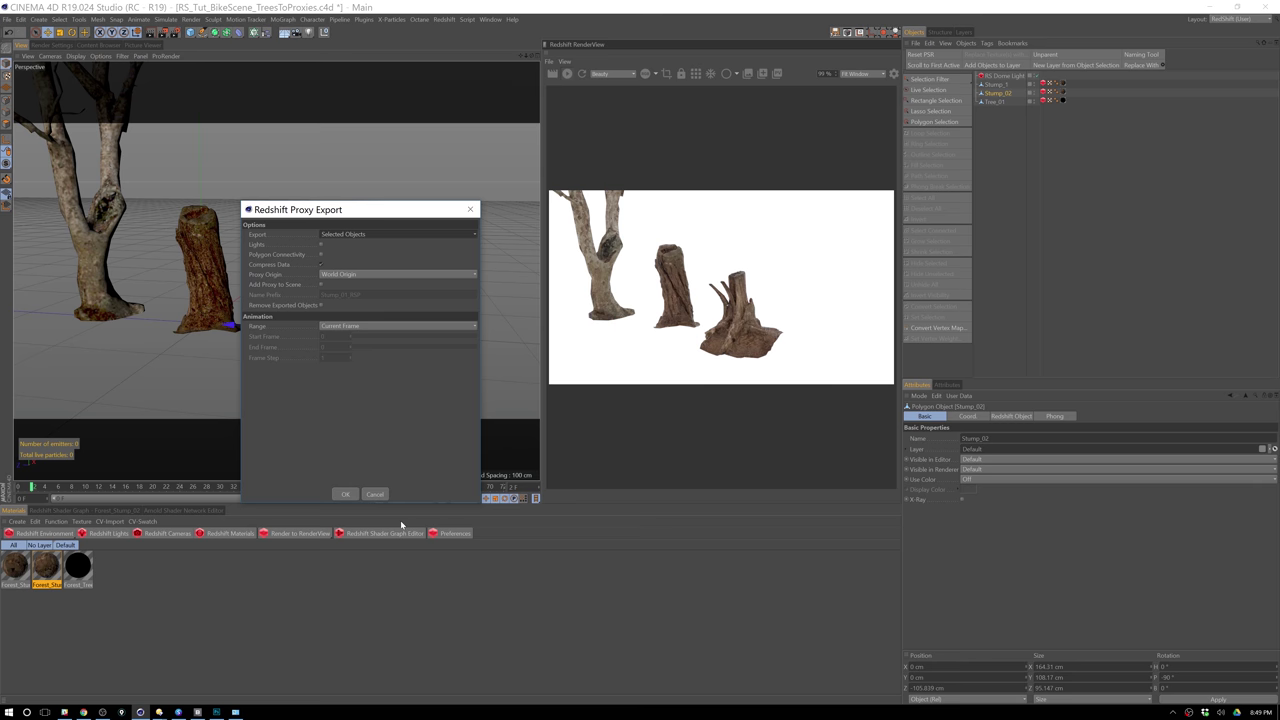
pyautogui.click(374, 494)
# Export Stump_02 as a Redshift proxy into the Proxies folder with the file name Stumo_02.
pyautogui.click(7, 19)
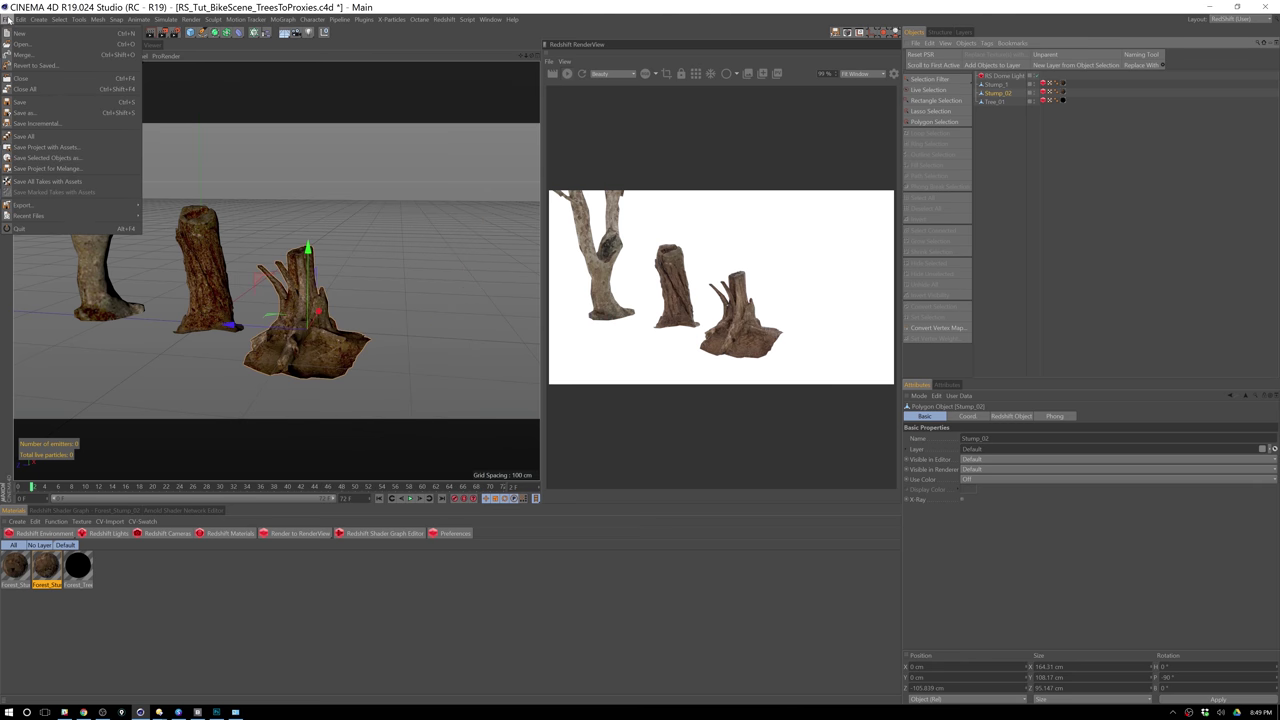
pyautogui.moveTo(101, 209)
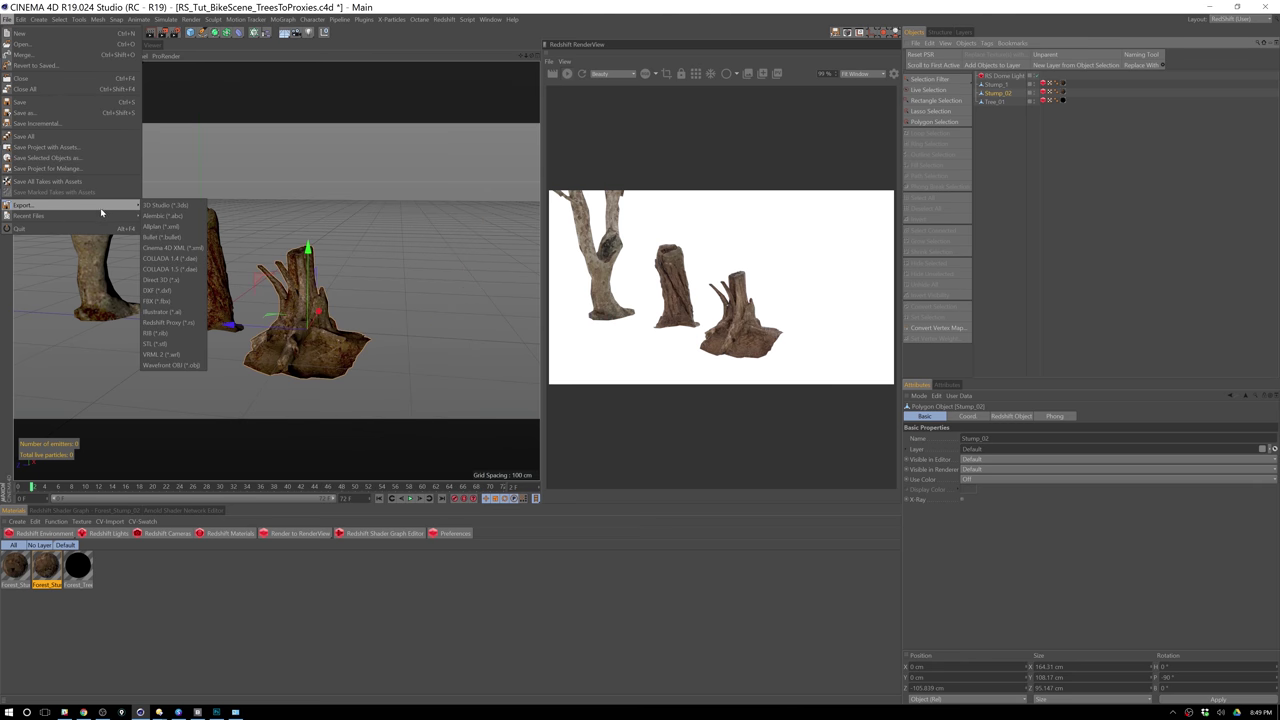
pyautogui.click(166, 322)
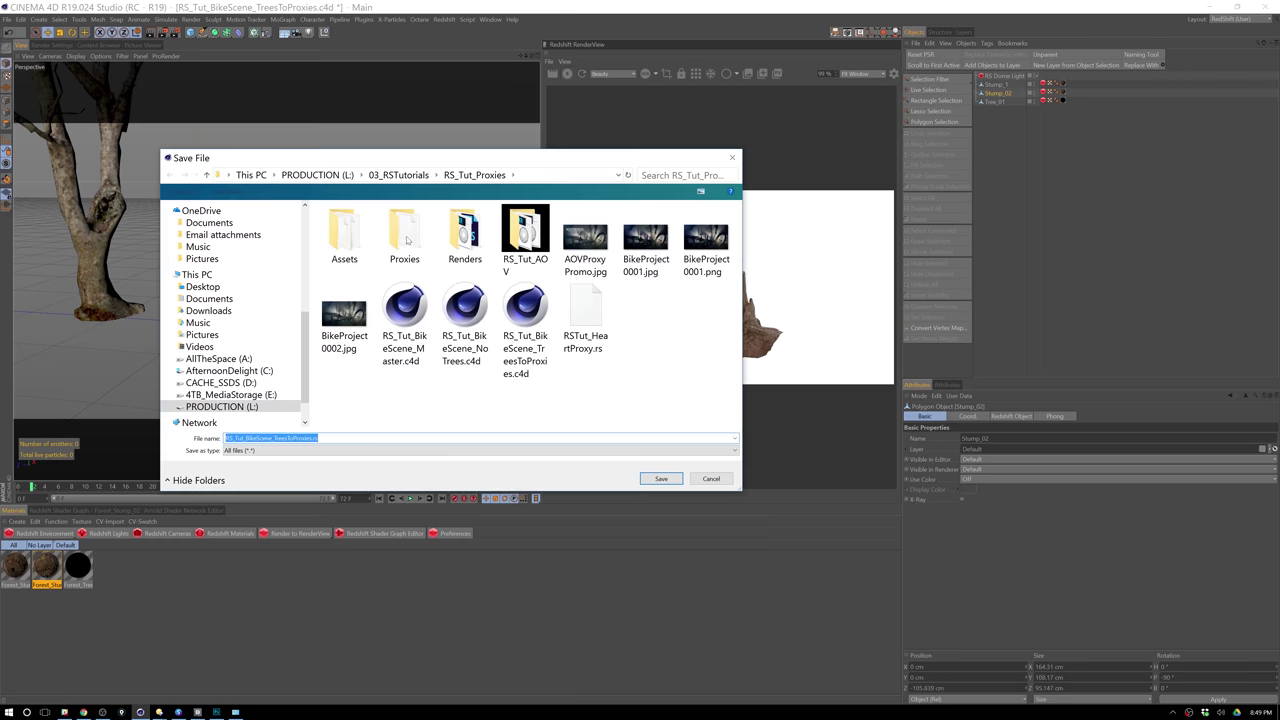
pyautogui.doubleClick(406, 238)
pyautogui.doubleClick(296, 438)
pyautogui.write('St')
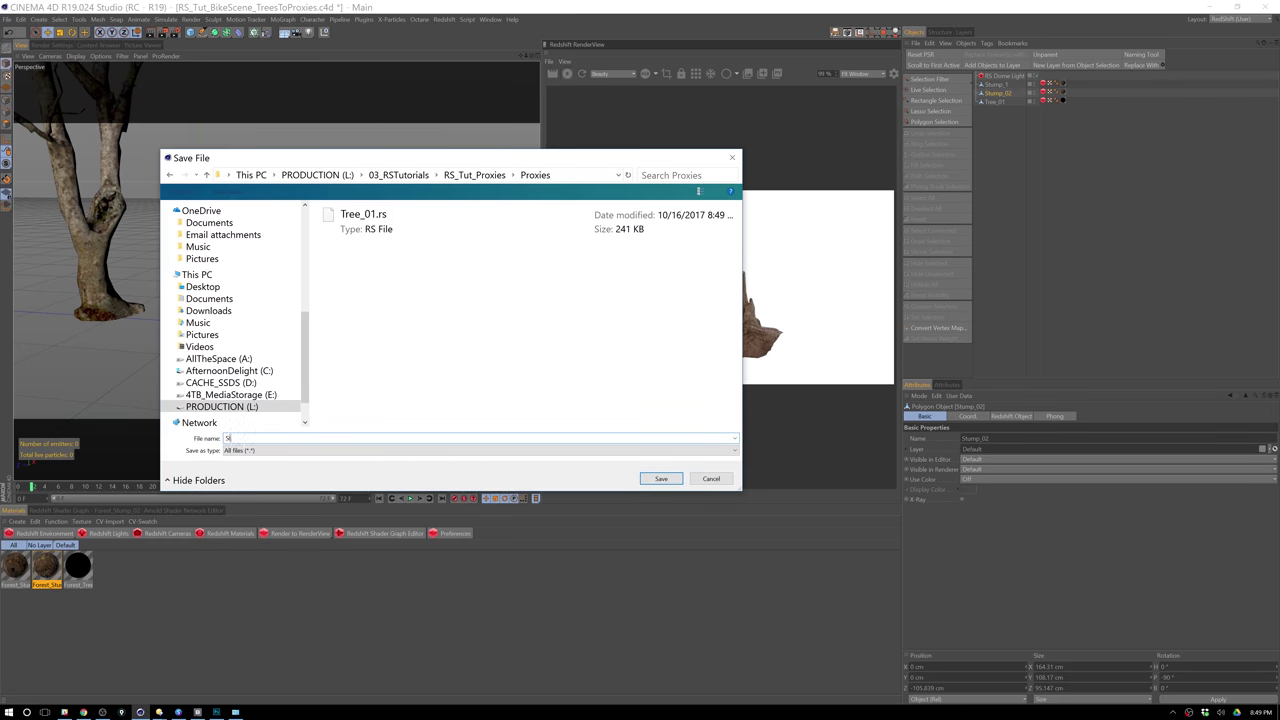
pyautogui.write('ump_01')
pyautogui.press('Return')
pyautogui.click(309, 523)
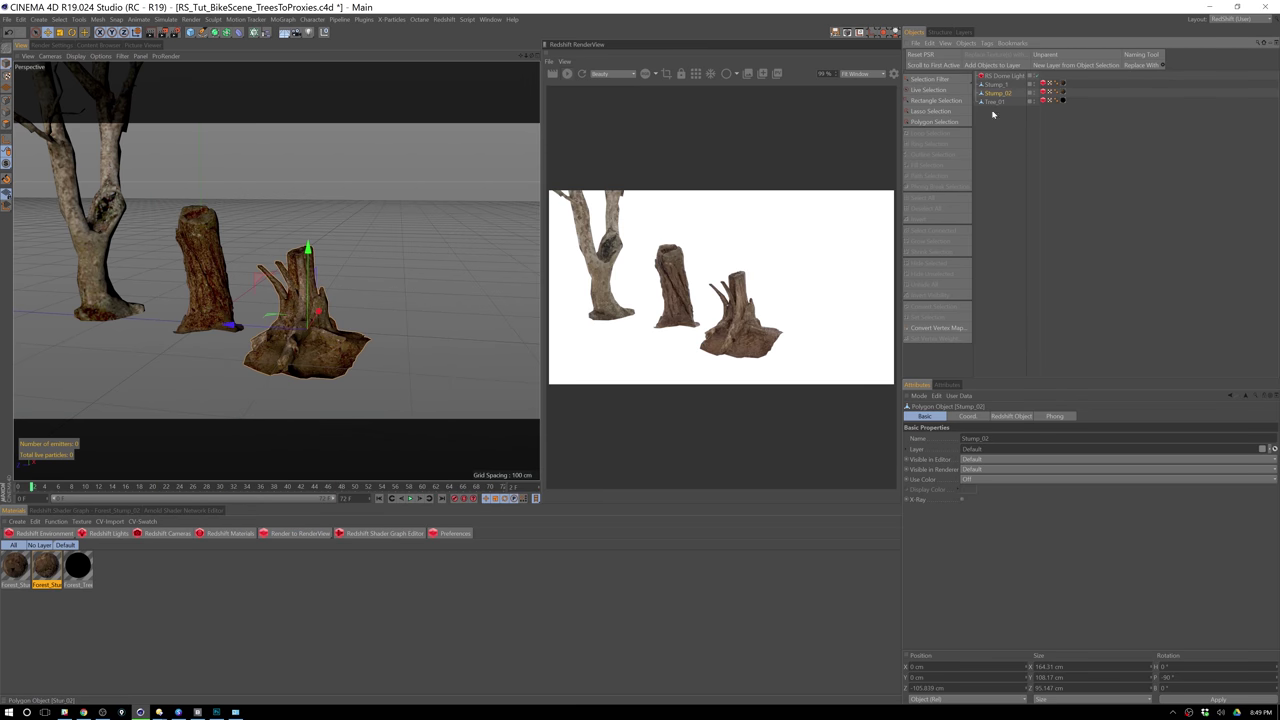
pyautogui.click(417, 449)
# Rename the Stump_1 object Stump_01.
pyautogui.click(1020, 88)
pyautogui.doubleClick(1020, 88)
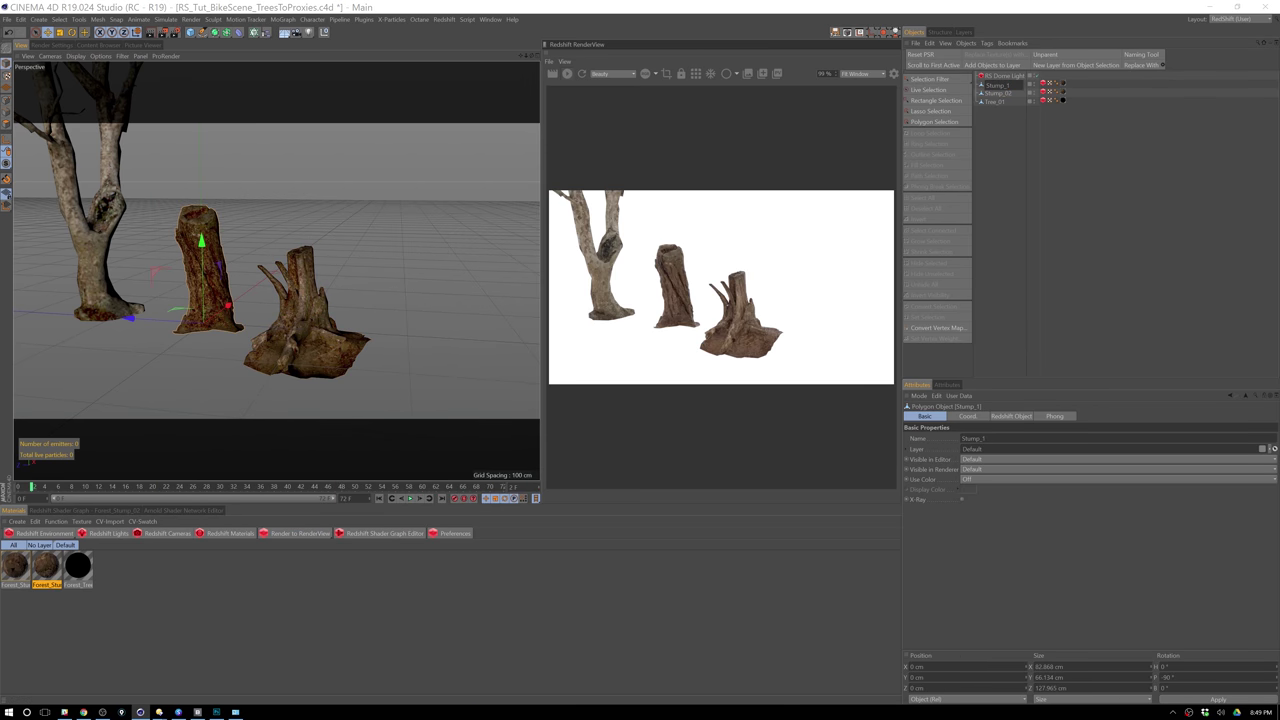
pyautogui.write('Stump_01')
pyautogui.press('Return')
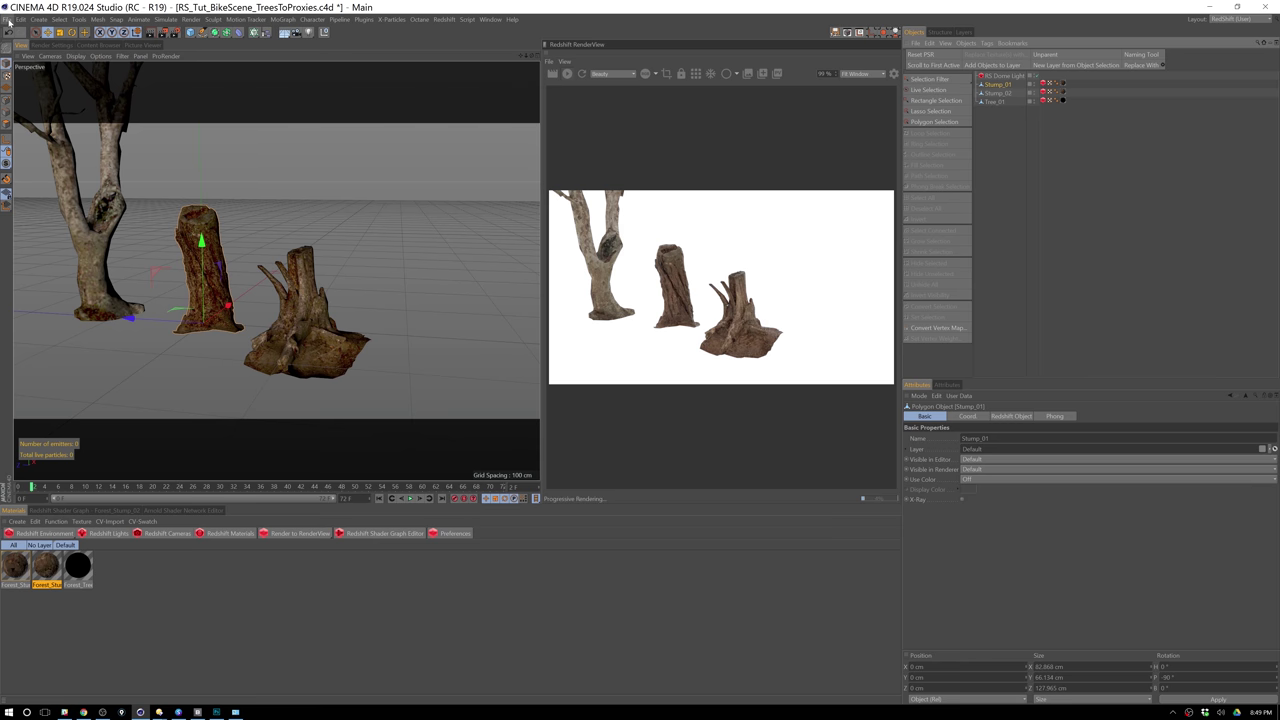
# Start a Redshift Proxy export of Stump_01 into the Proxies folder with the file name Stump_01.rs.
pyautogui.click(8, 19)
pyautogui.moveTo(99, 206)
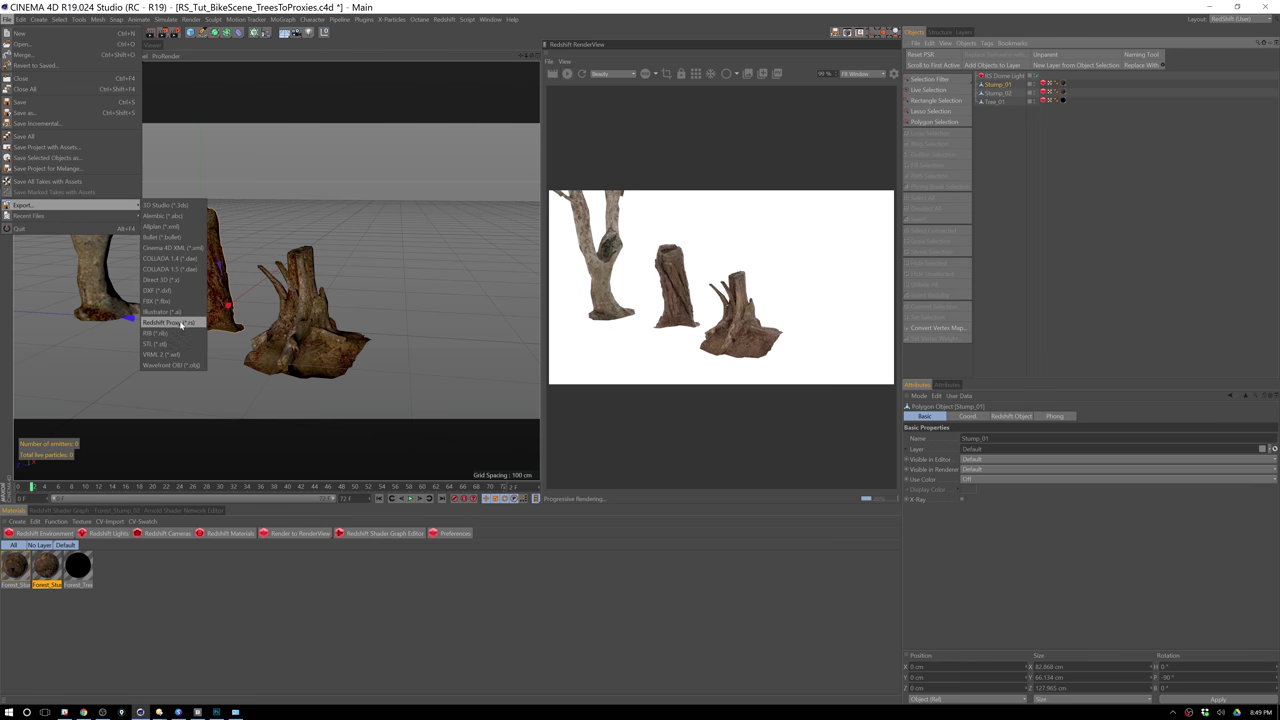
pyautogui.click(170, 323)
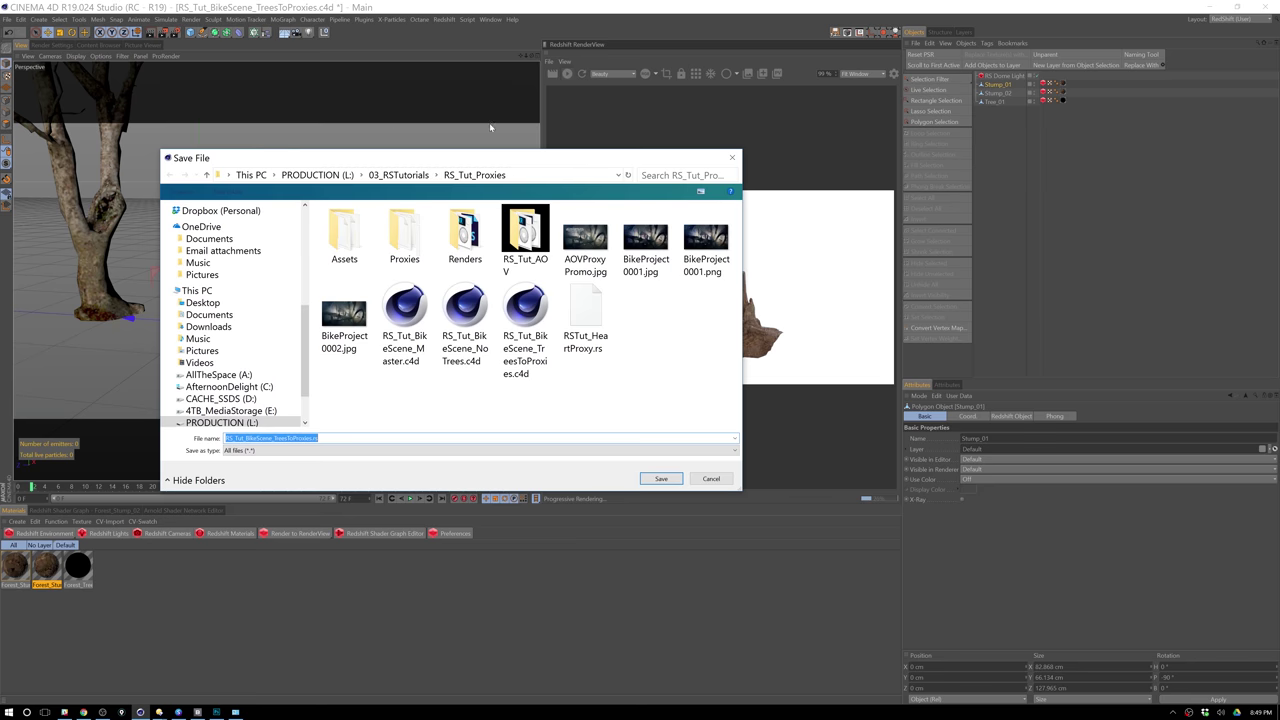
pyautogui.doubleClick(412, 237)
pyautogui.click(378, 236)
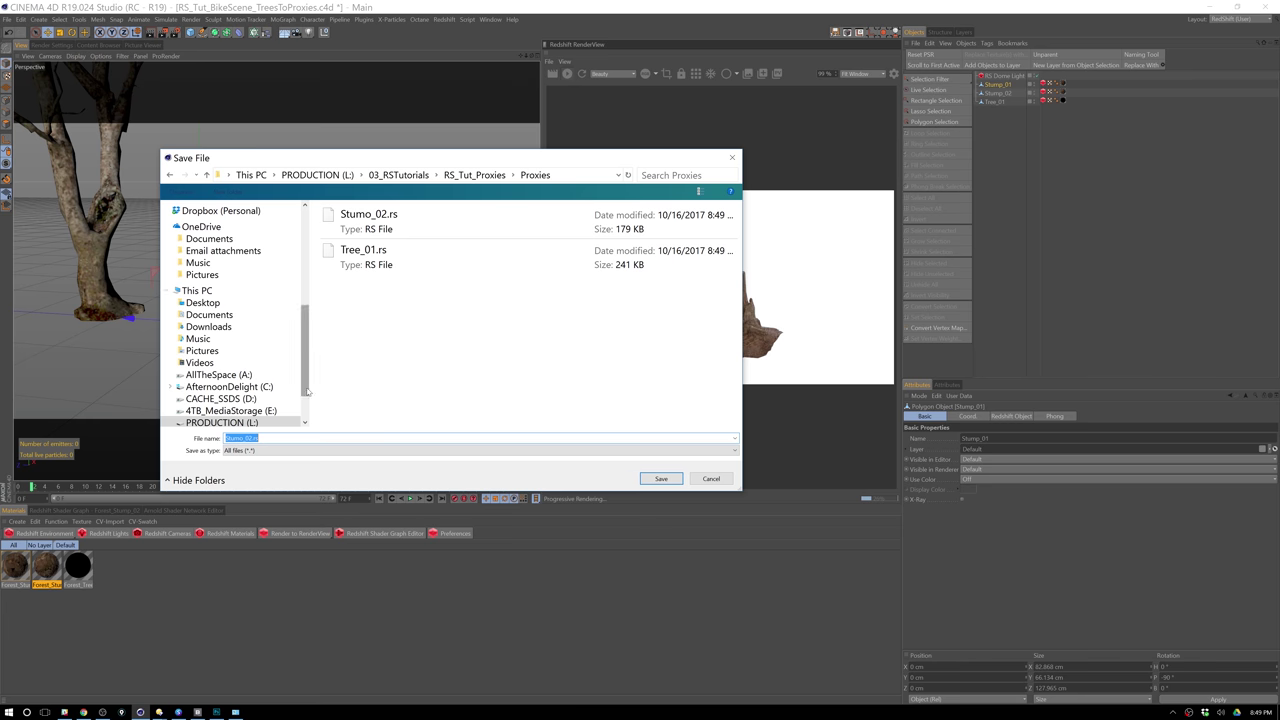
pyautogui.press('End')
pyautogui.press('Left')
pyautogui.press('Left')
pyautogui.press('Left')
pyautogui.press('Left')
pyautogui.press('Left')
pyautogui.press('Left')
pyautogui.press('BackSpace')
pyautogui.write('p')
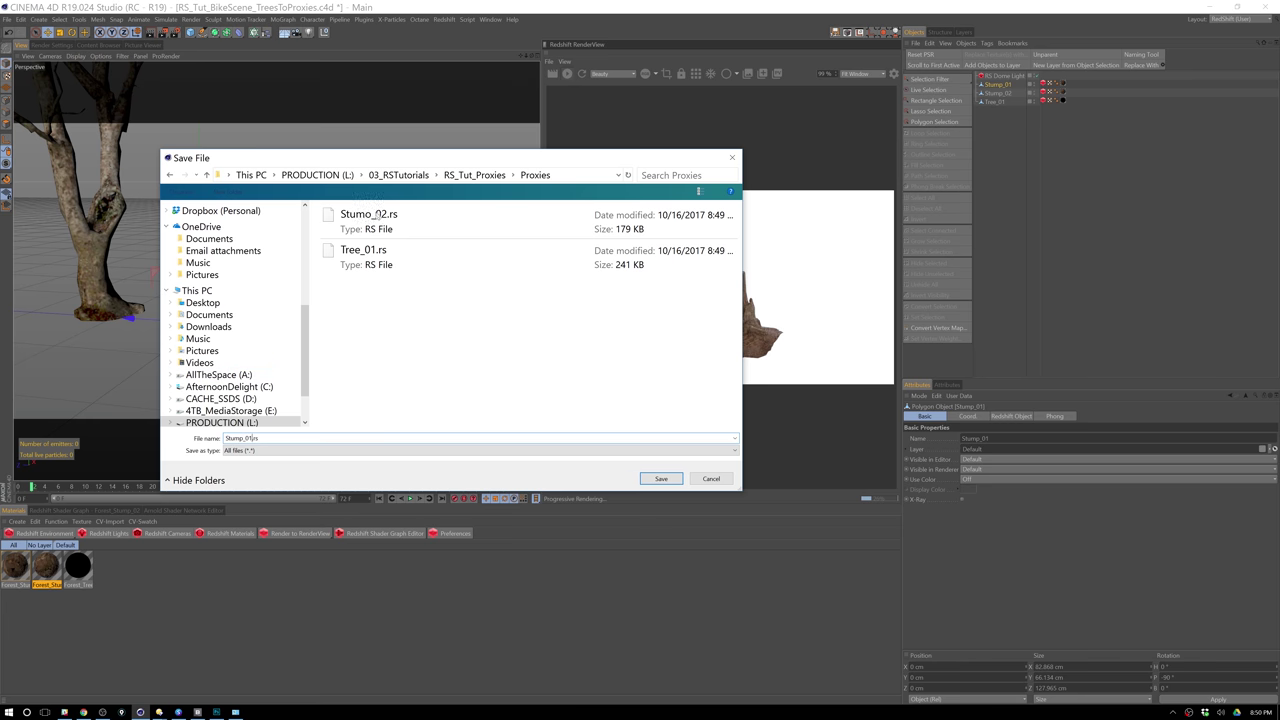
# Correct the name of the existing proxy file Stumo_02.rs in the Proxies folder to Stump_02.rs.
pyautogui.doubleClick(384, 213)
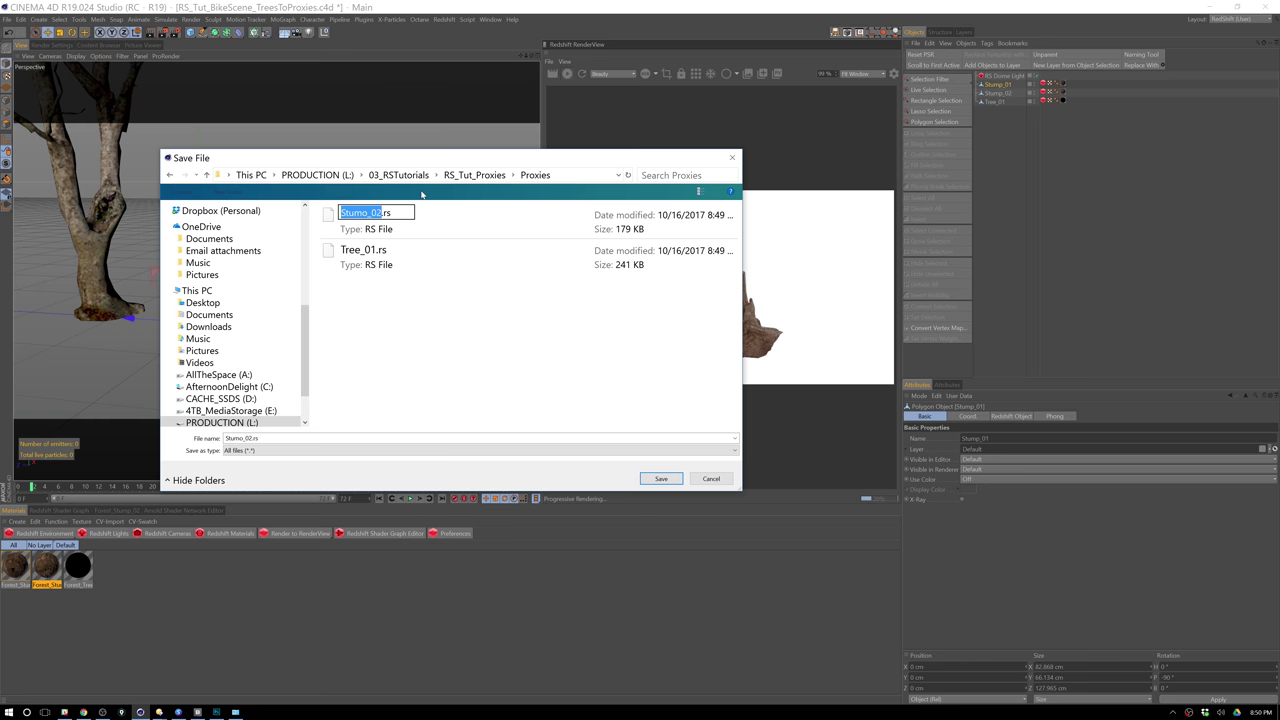
pyautogui.press('Right')
pyautogui.press('BackSpace')
pyautogui.write('p')
pyautogui.press('Return')
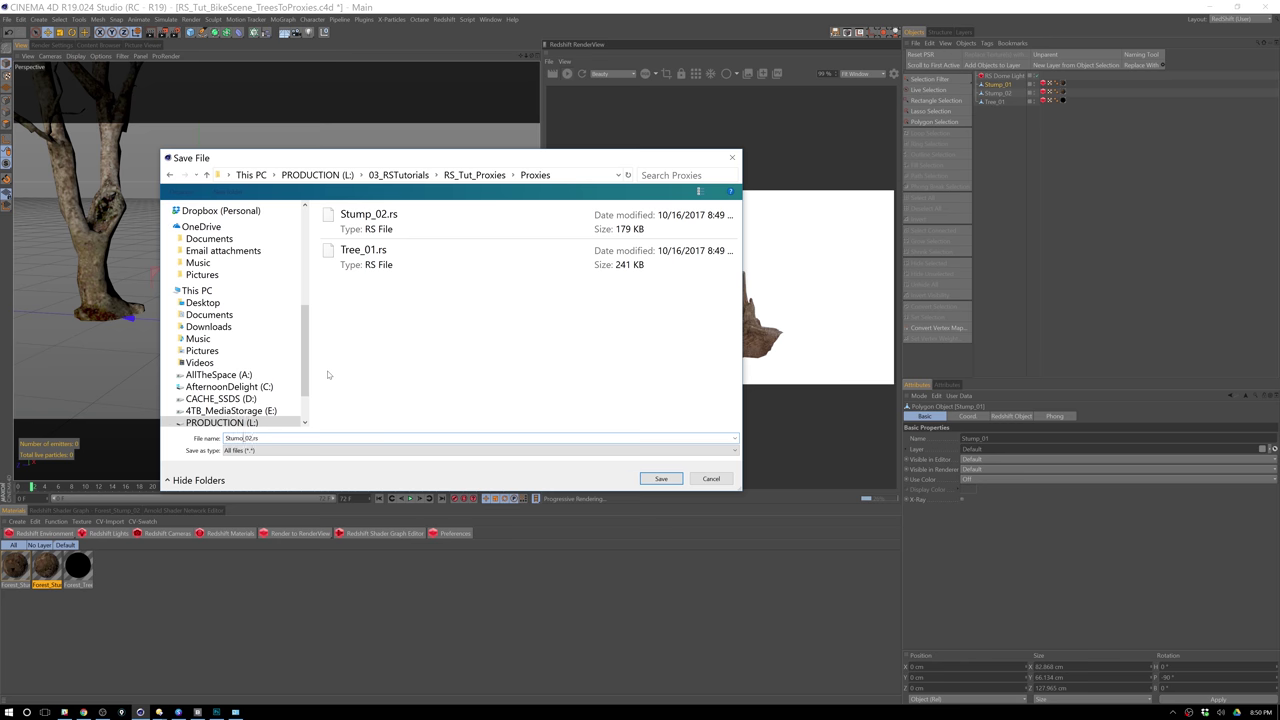
# Restore the export file name to Stump_01.rs and run the proxy export.
pyautogui.press('BackSpace')
pyautogui.write('p')
pyautogui.press('Return')
pyautogui.press('Return')
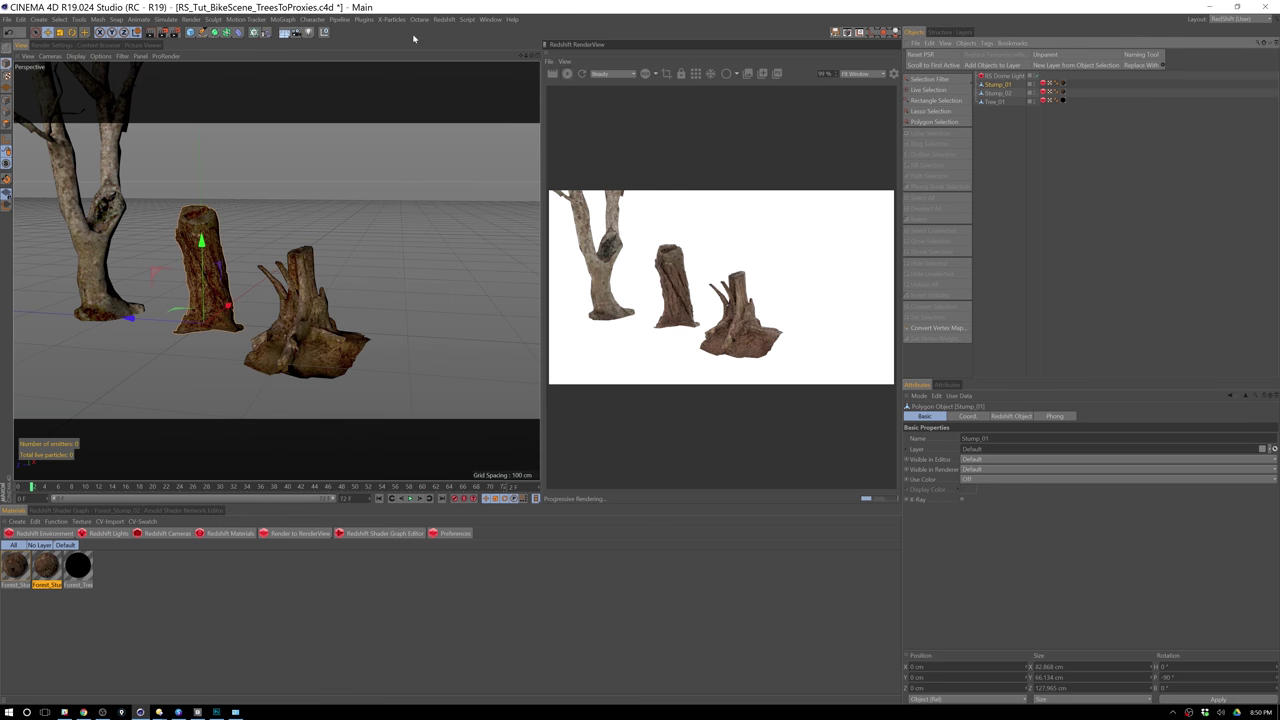
# Close the RS_Tut_BikeScene_TreesToProxies project and save its changes.
pyautogui.click(7, 19)
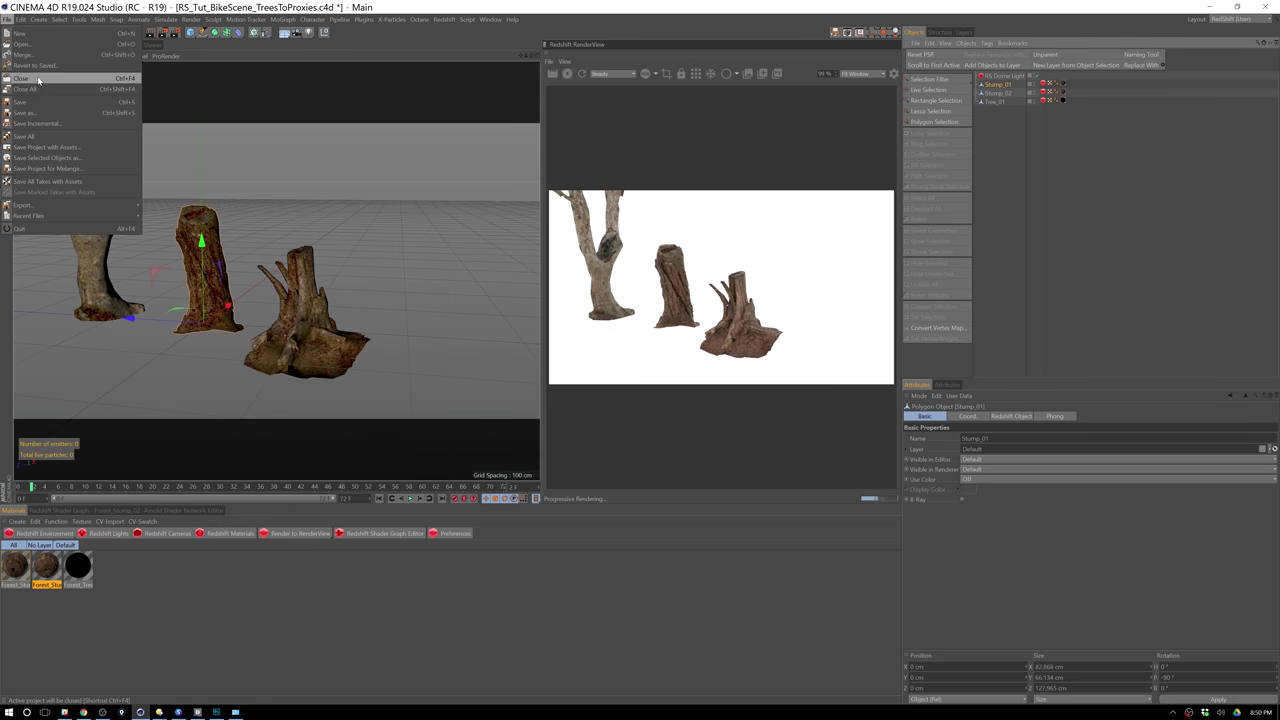
pyautogui.click(38, 79)
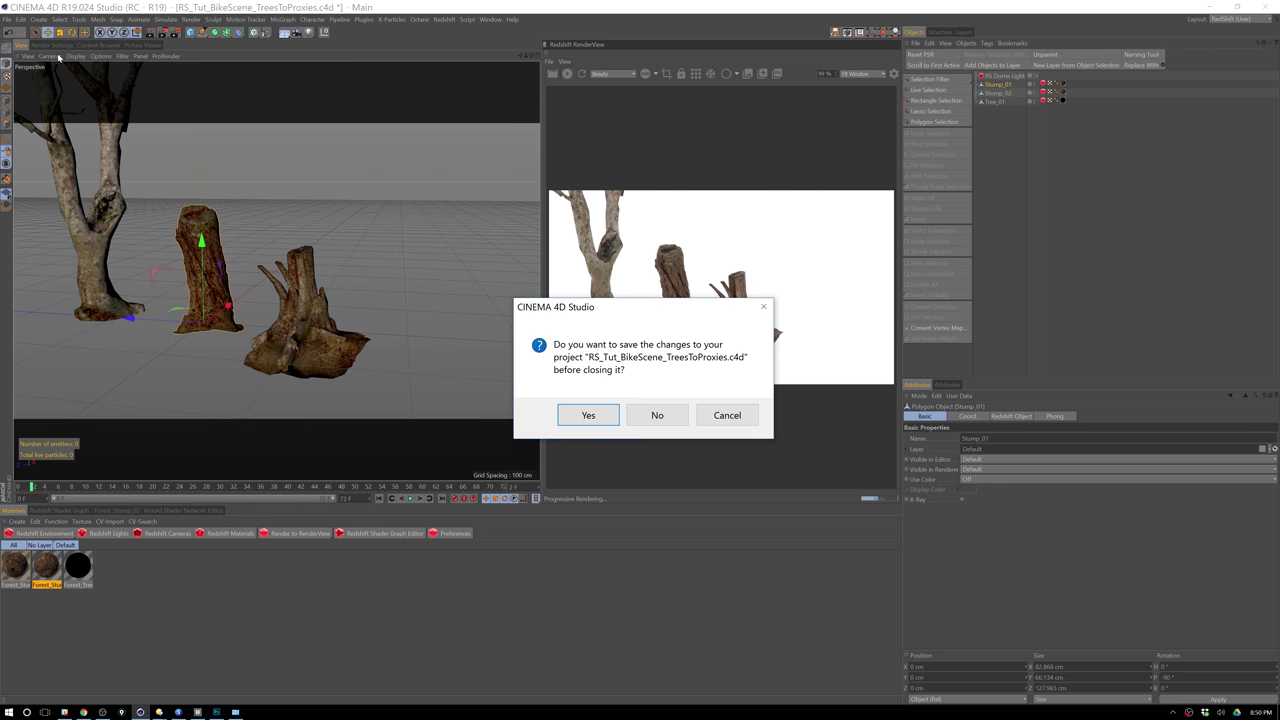
pyautogui.click(596, 418)
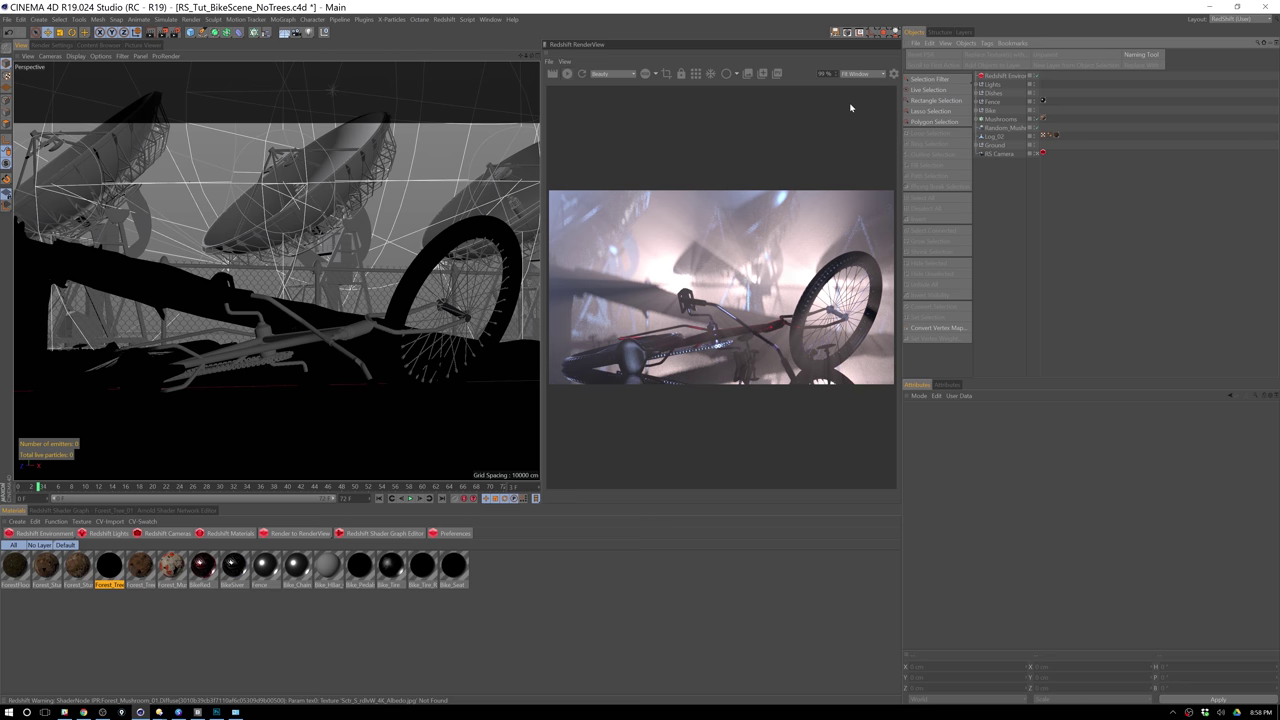
# Hide the scene geometry from Dishes down to Ground in viewport and render, and stop looking through the RS Camera.
pyautogui.scroll(1, 750, 95)
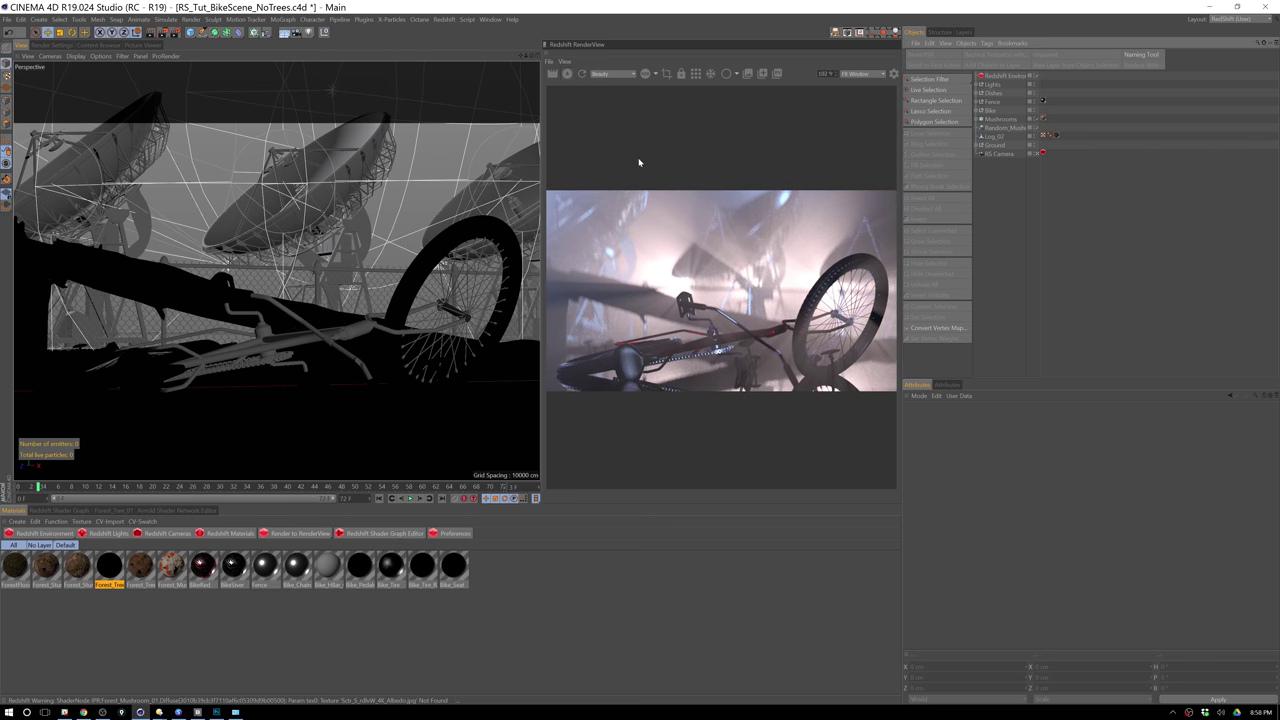
pyautogui.scroll(1, 690, 145)
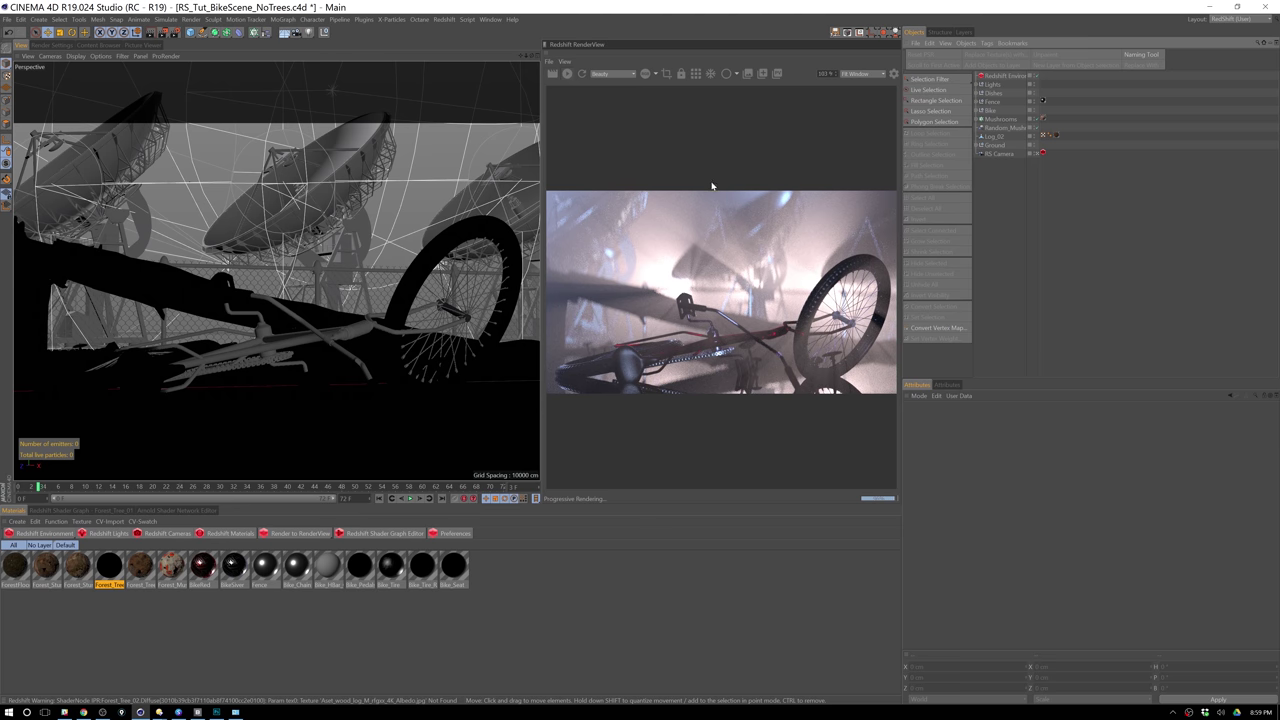
pyautogui.click(997, 94)
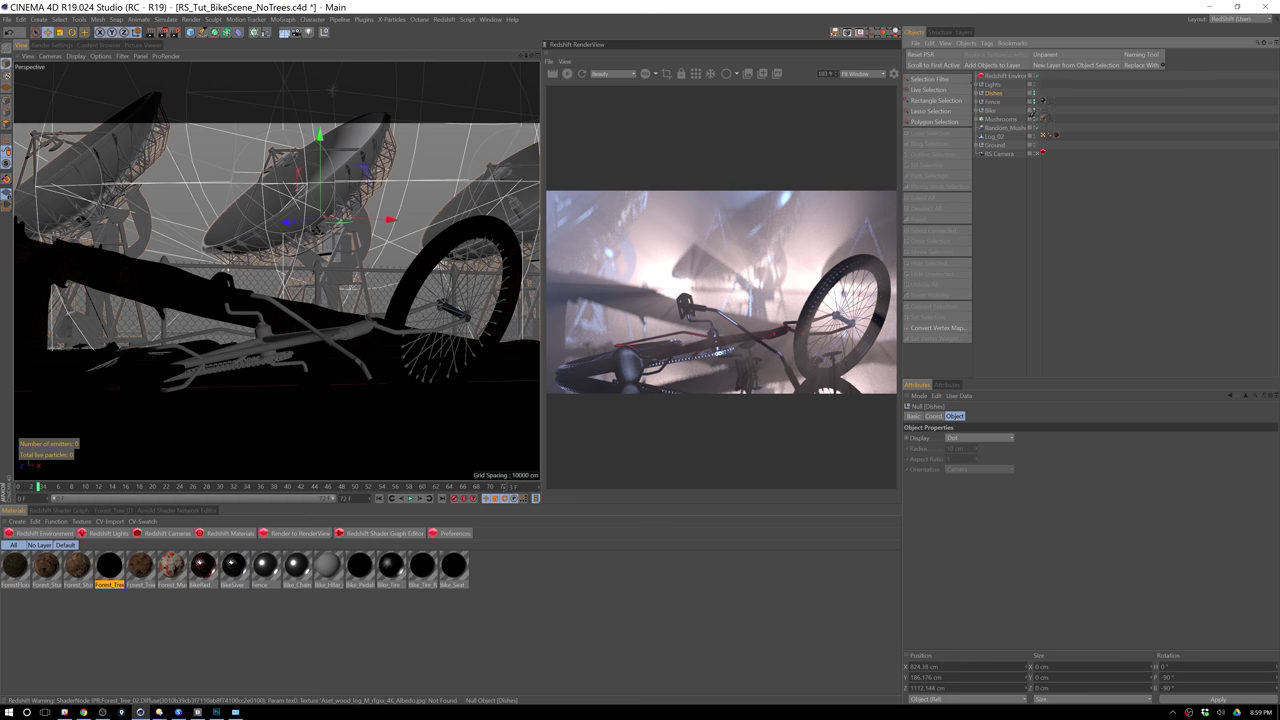
pyautogui.click(1039, 102)
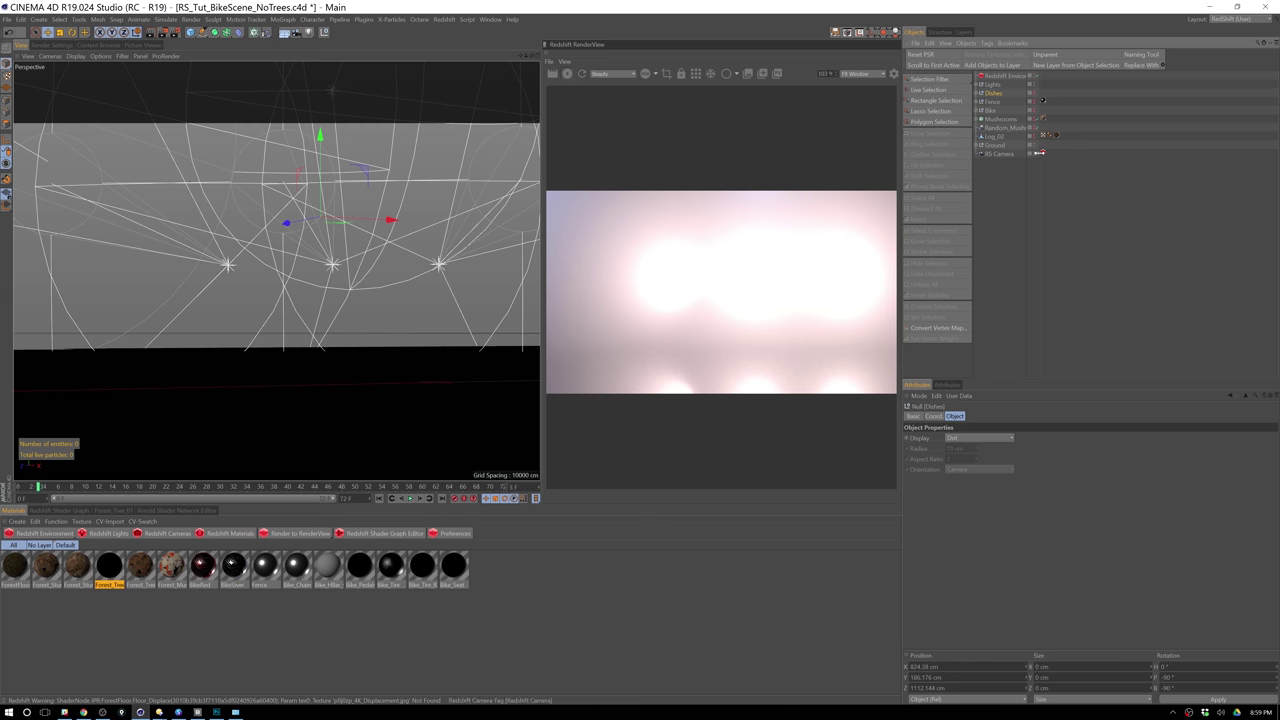
pyautogui.click(1041, 153)
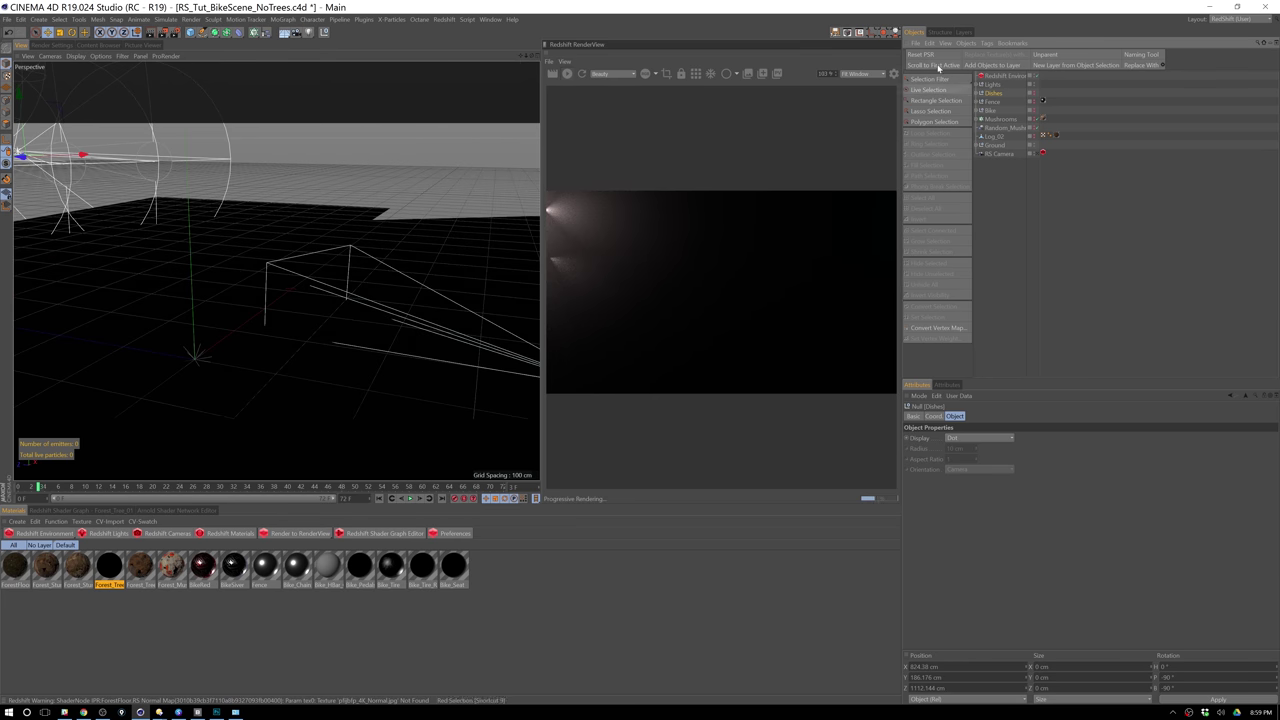
# Merge the Stump_01.rs proxy from the Proxies folder into the scene and add a Redshift dome light.
pyautogui.click(913, 43)
pyautogui.moveTo(916, 49)
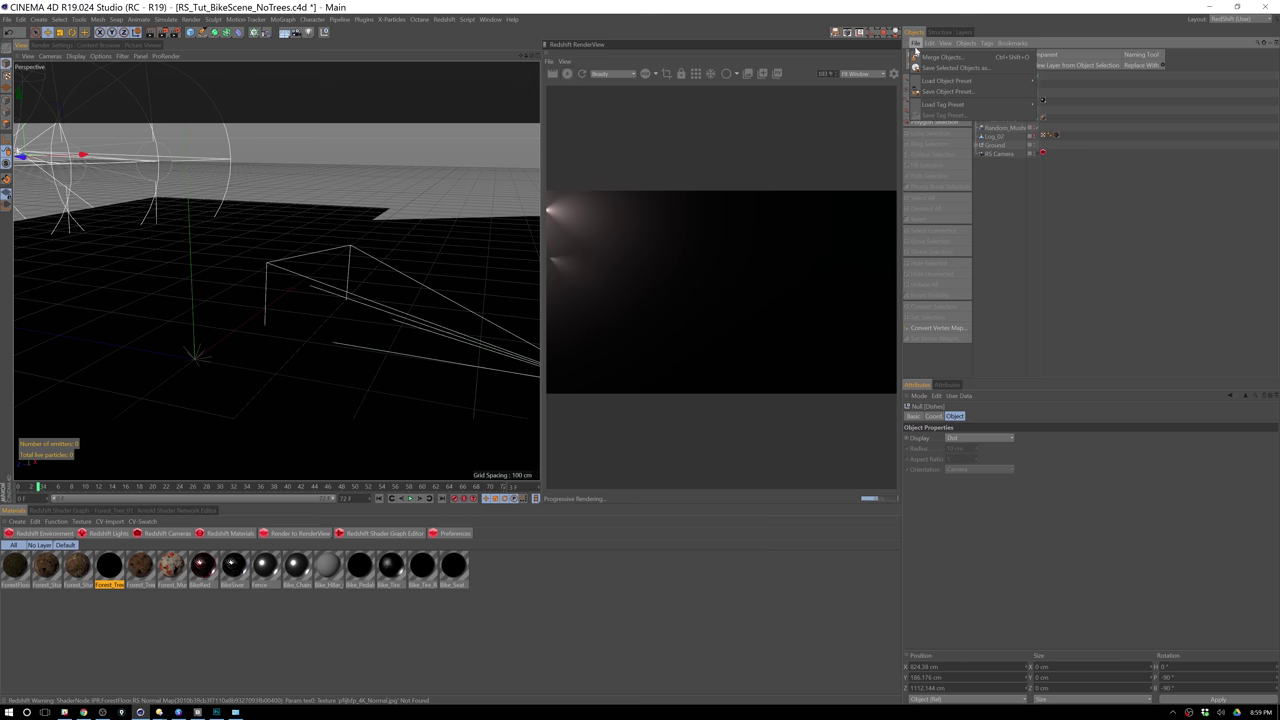
pyautogui.click(940, 57)
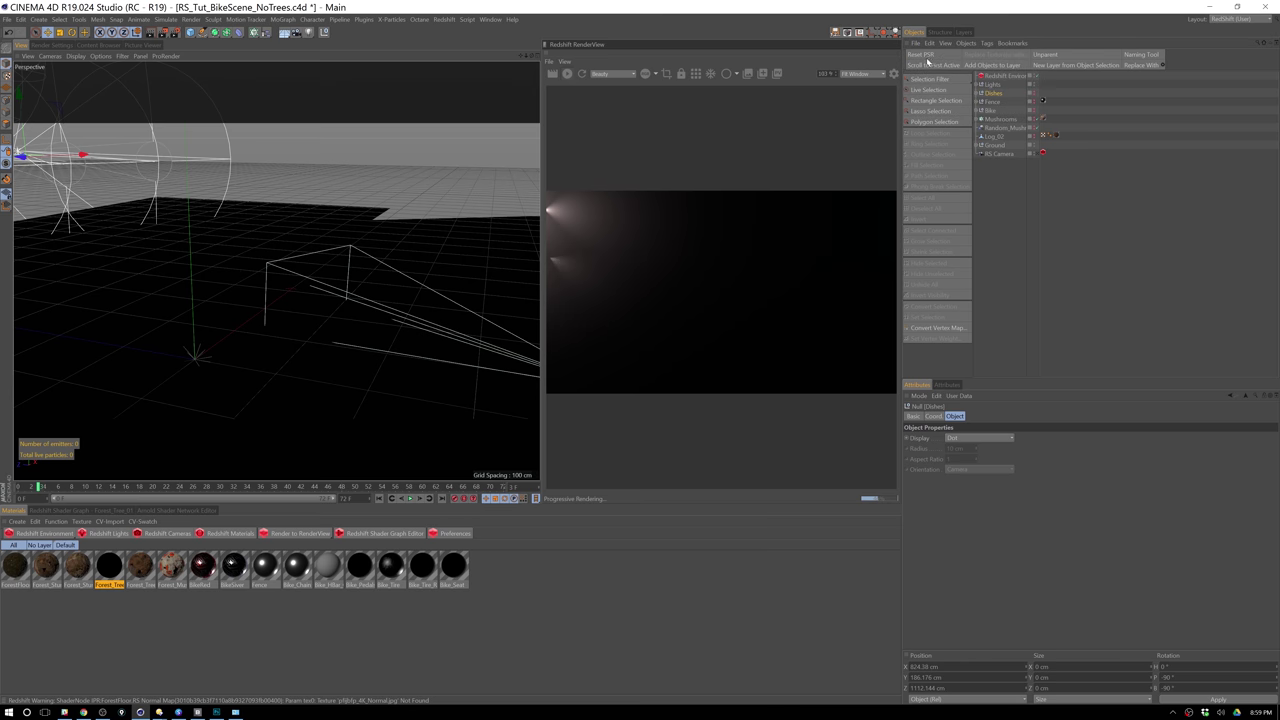
pyautogui.click(415, 216)
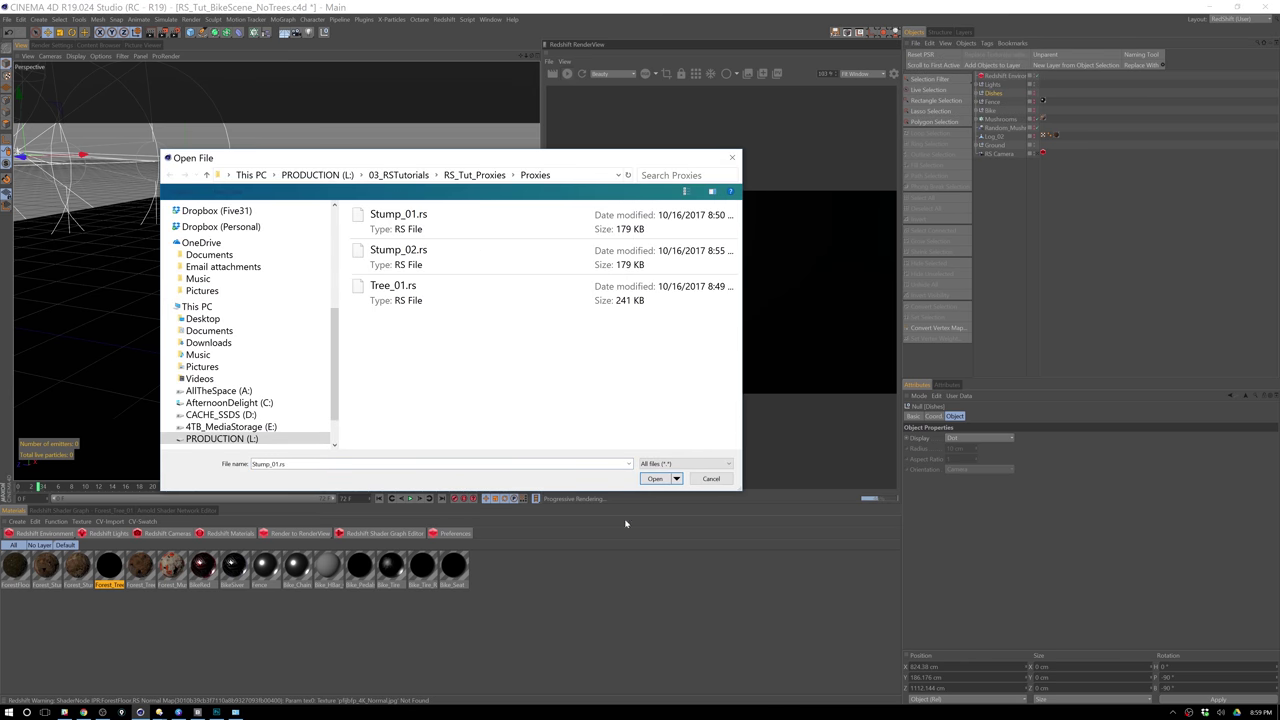
pyautogui.click(655, 478)
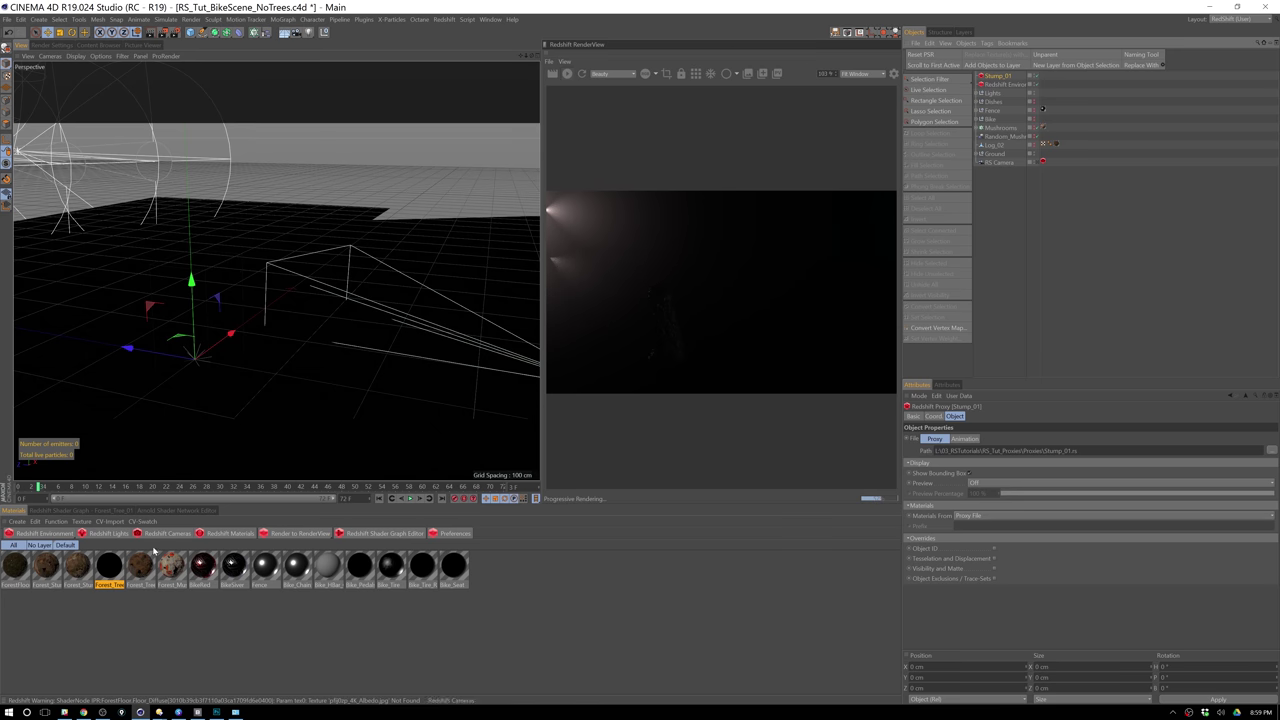
pyautogui.click(104, 533)
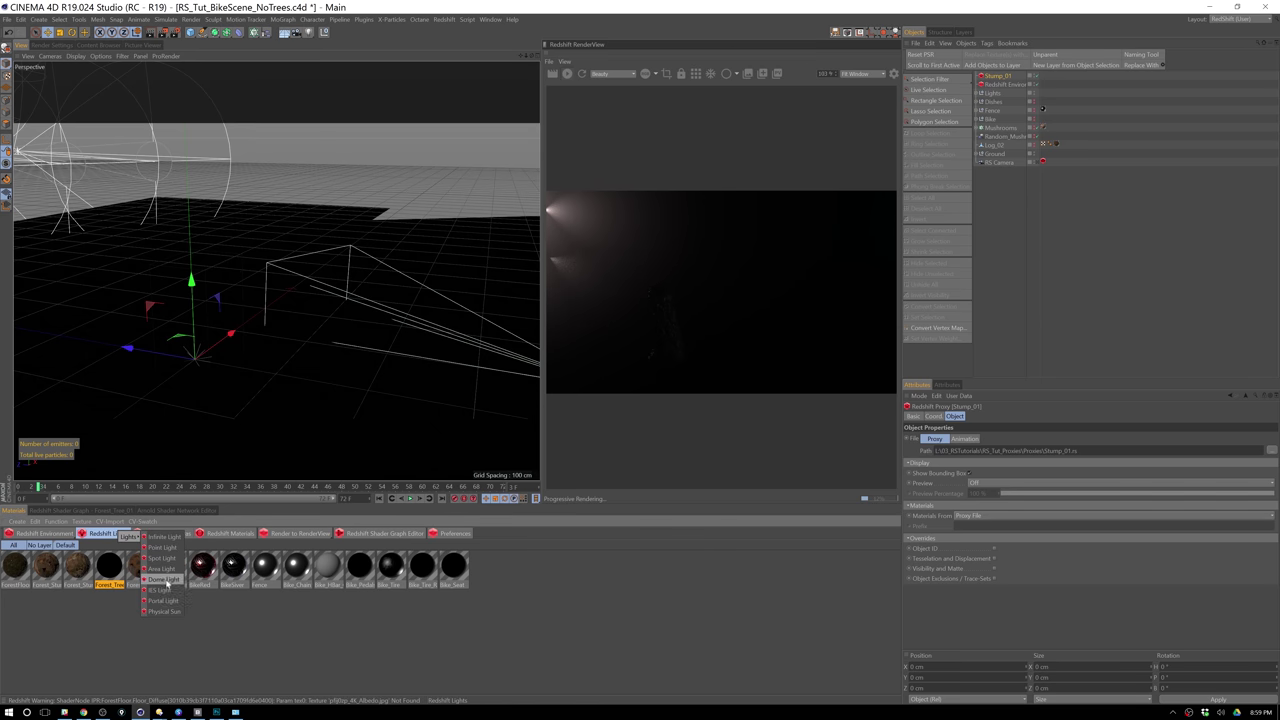
pyautogui.click(163, 579)
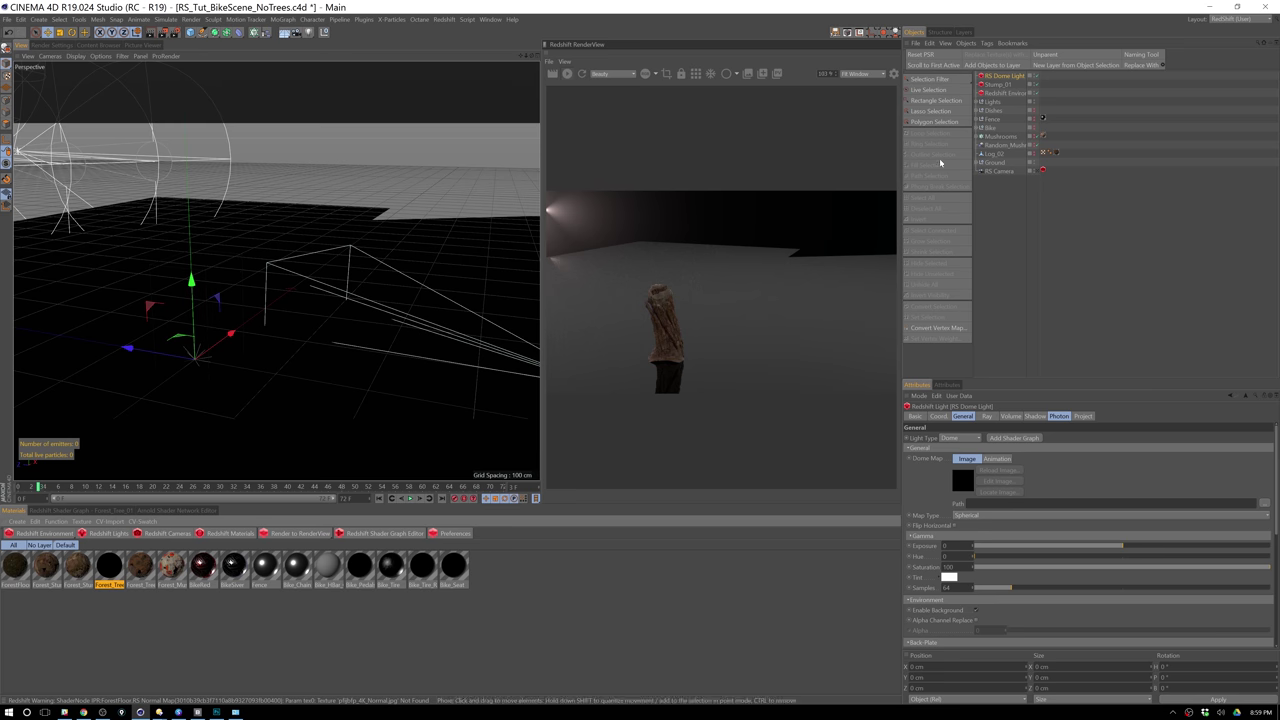
# Place the Stump_01 proxy between Ground and RS Camera in the object list and raise it about 121 cm in Y.
pyautogui.moveTo(1003, 84); pyautogui.dragTo(995, 164)
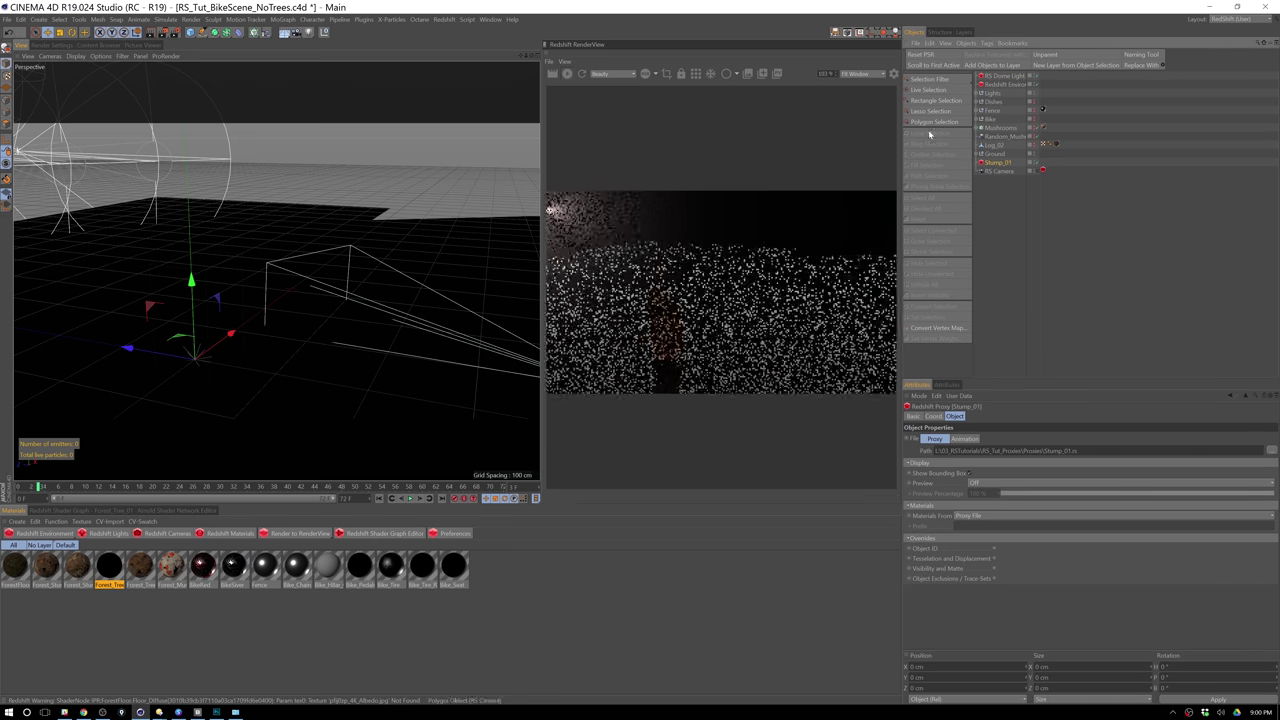
pyautogui.moveTo(191, 283); pyautogui.dragTo(190, 153)
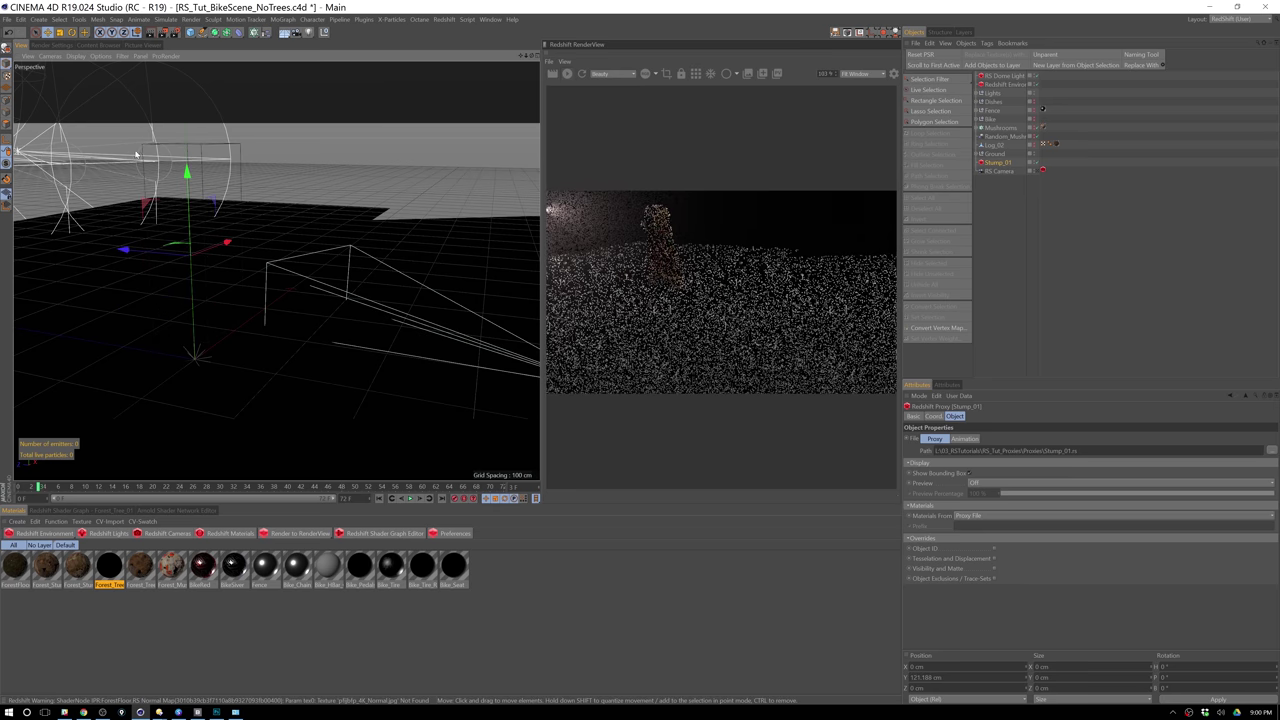
pyautogui.hotkey('ctrl', 's')
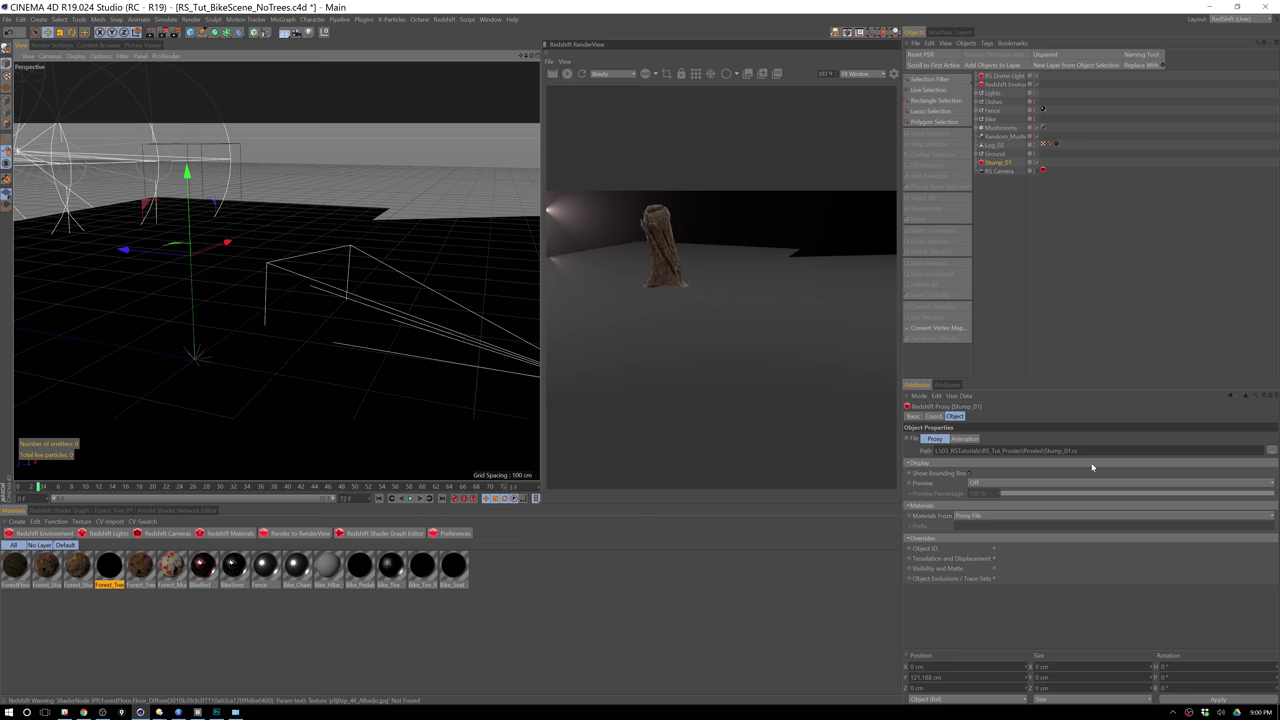
# Toggle Show Bounding Box on the Stump_01 proxy and try the Bounding Box preview.
pyautogui.click(973, 475)
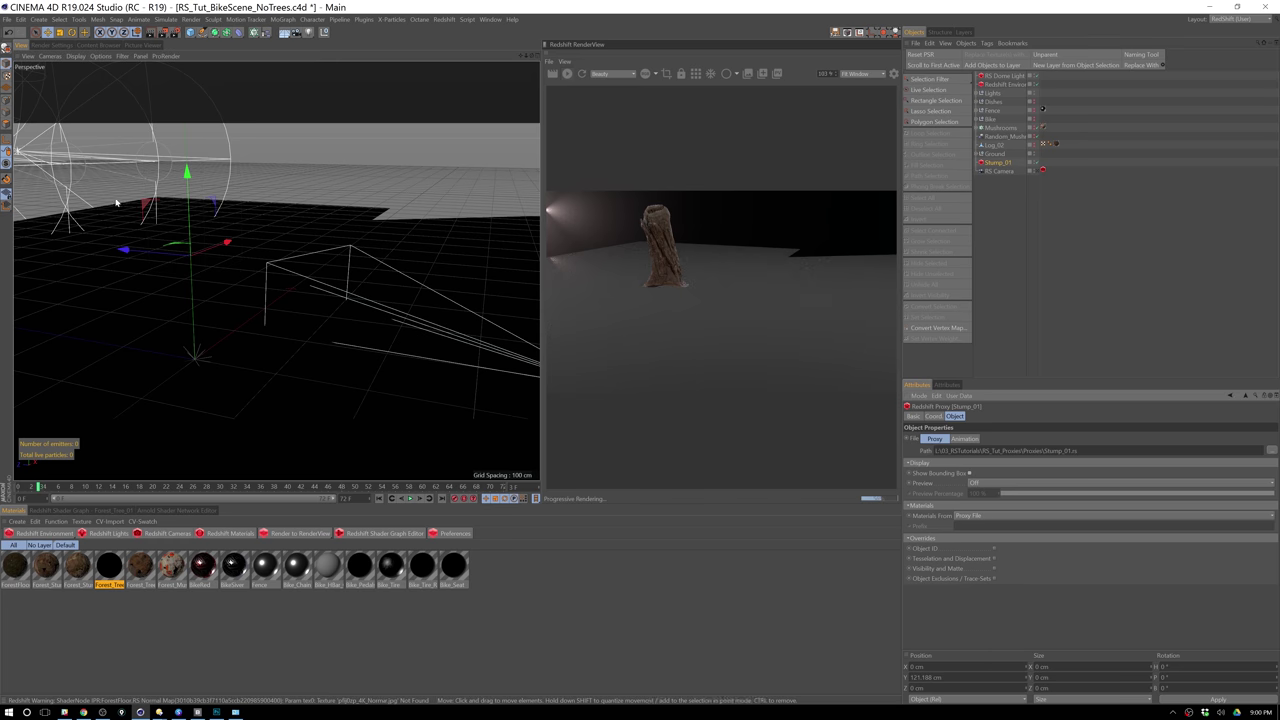
pyautogui.click(970, 484)
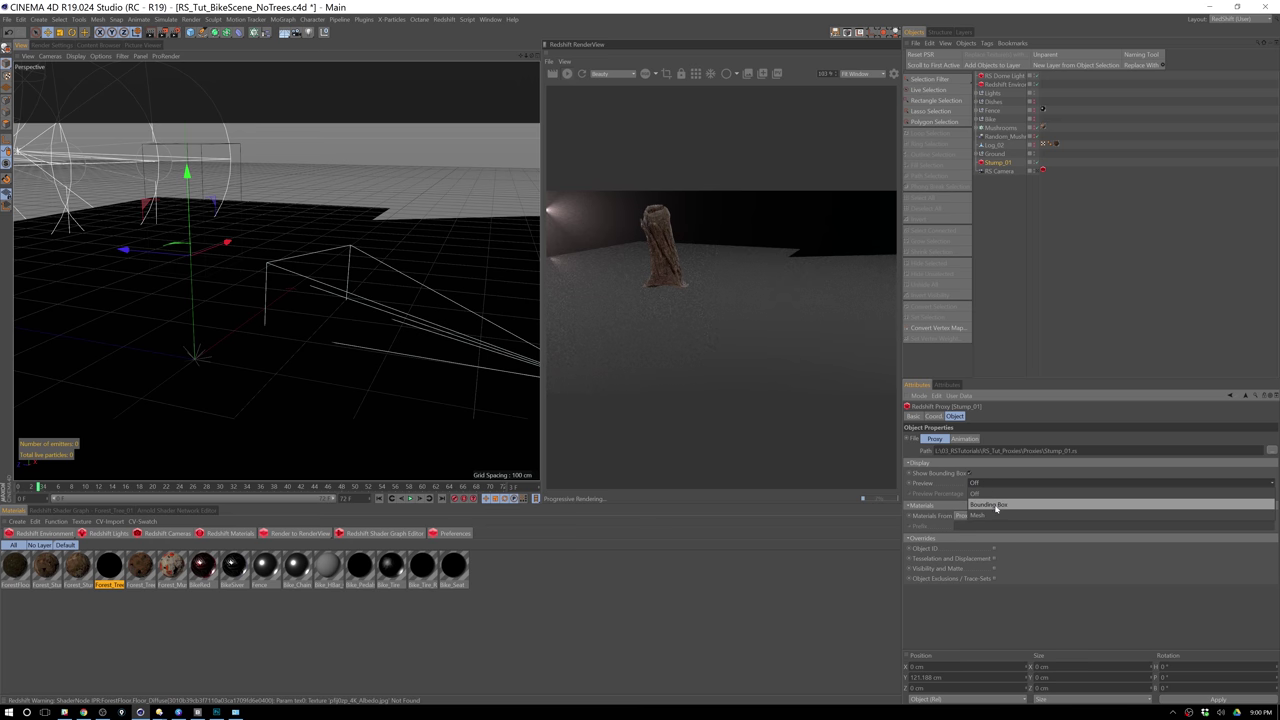
pyautogui.click(995, 505)
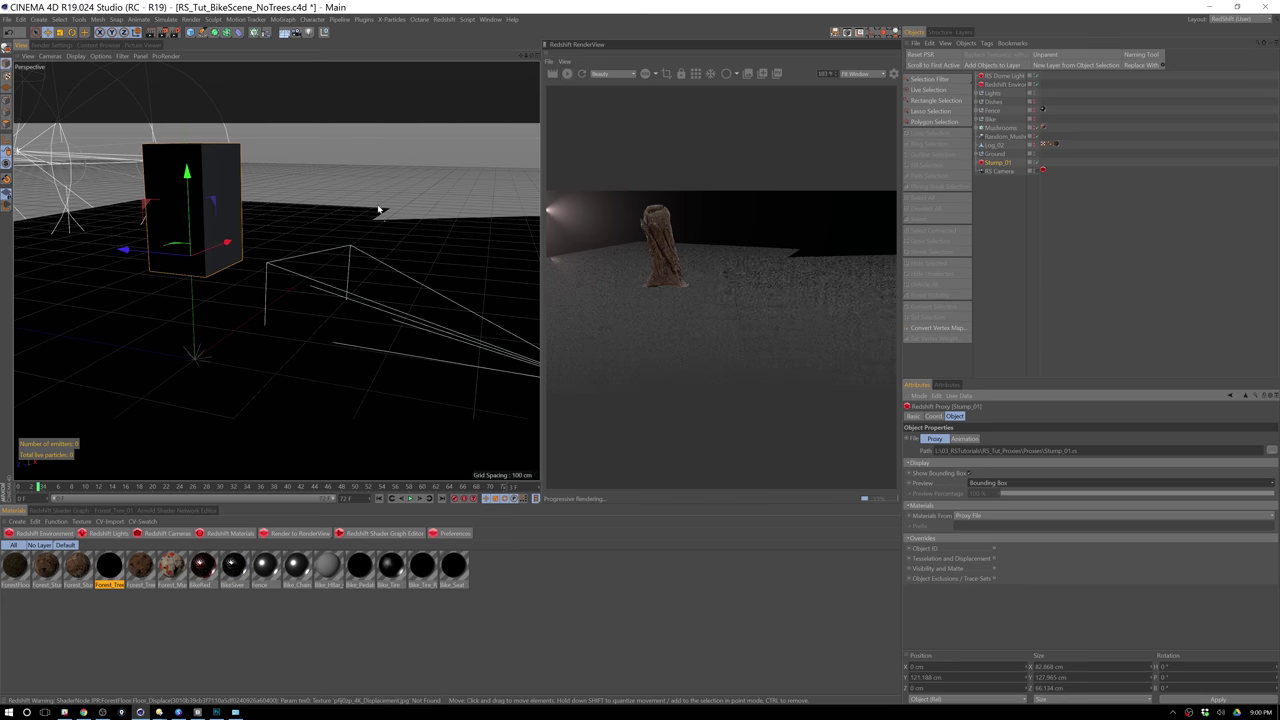
# Set the Stump_01 proxy's preview to Mesh.
pyautogui.click(992, 483)
pyautogui.click(998, 494)
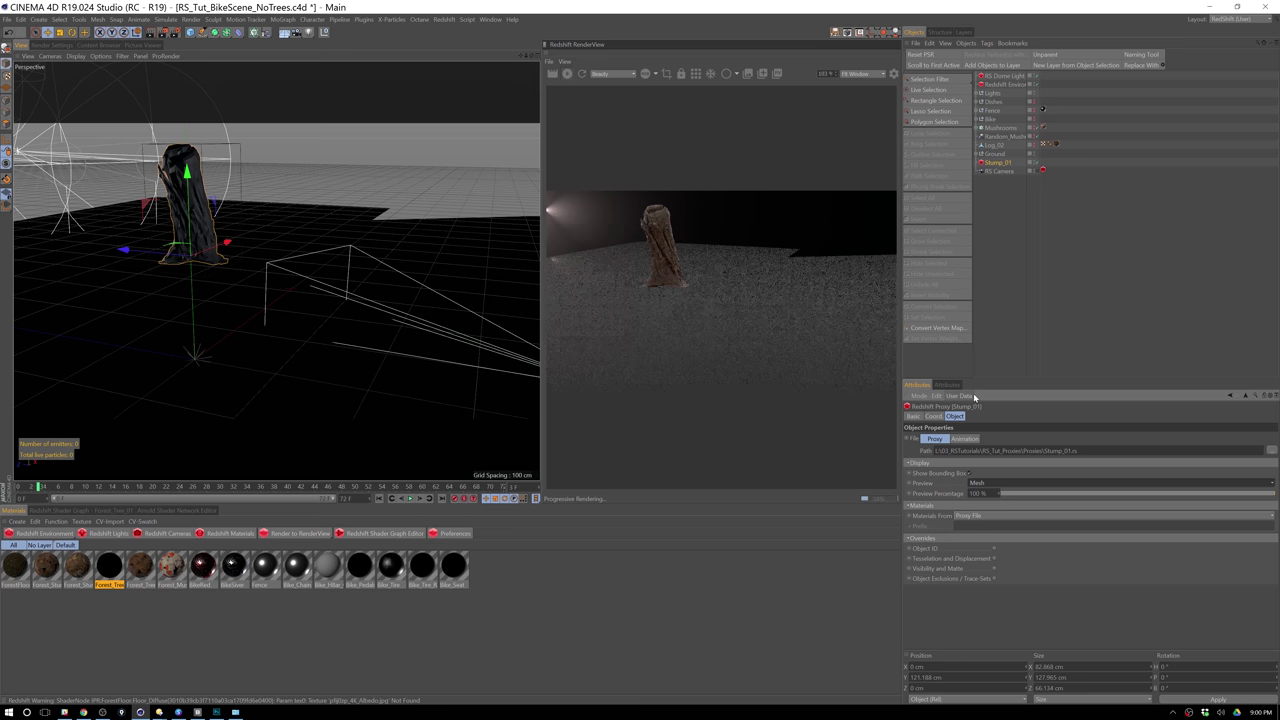
# Try a preview percentage of 80% on the Stump_01 proxy and settle on 90%.
pyautogui.click(976, 493)
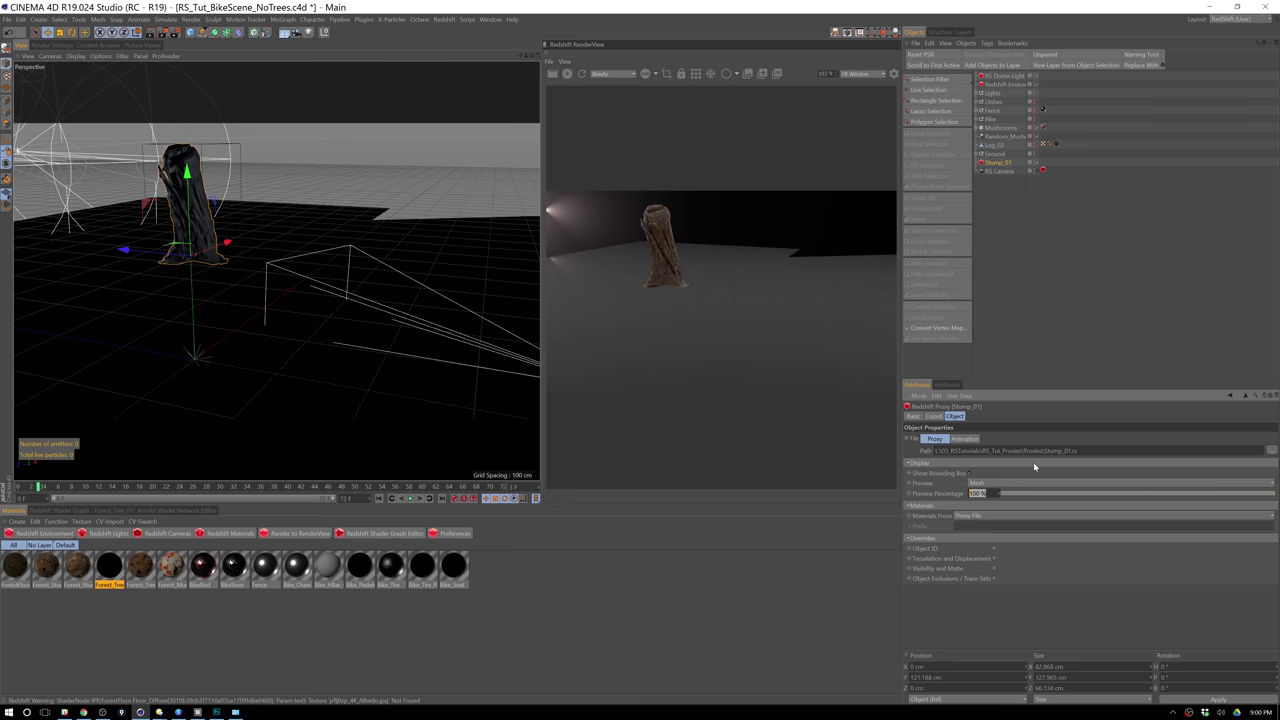
pyautogui.write('80')
pyautogui.press('Return')
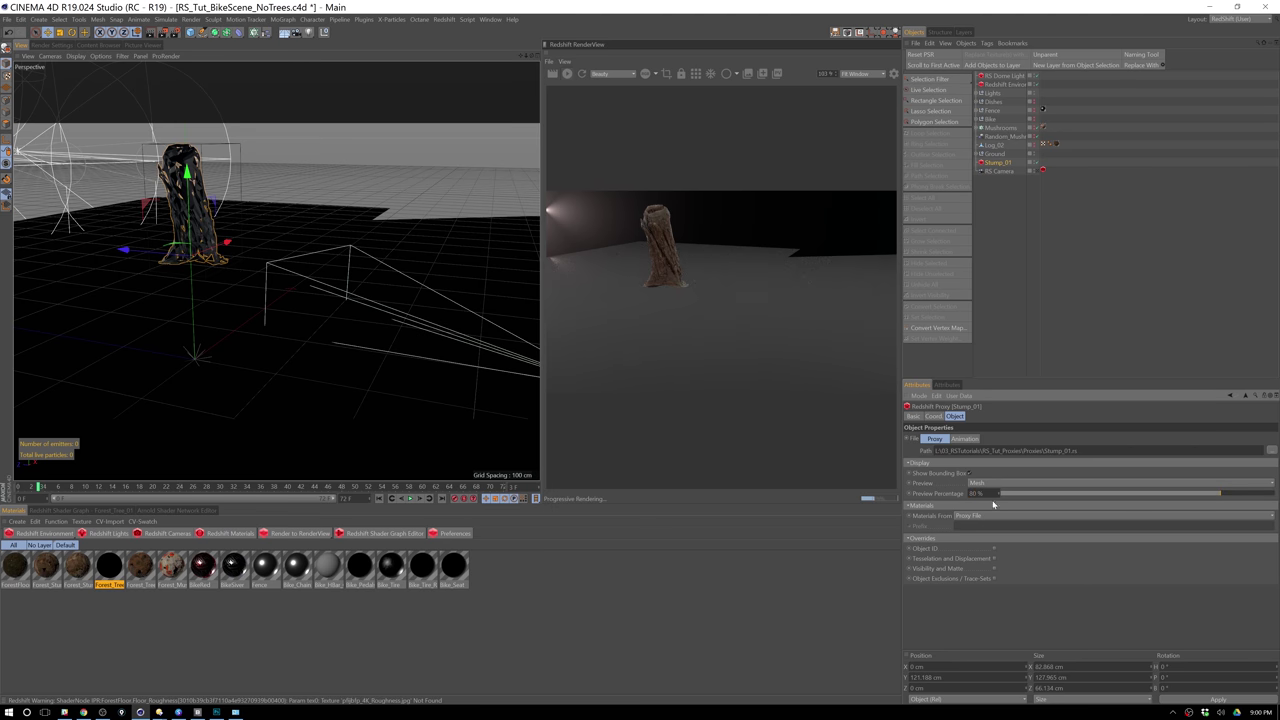
pyautogui.click(976, 493)
pyautogui.write('90')
pyautogui.press('Return')
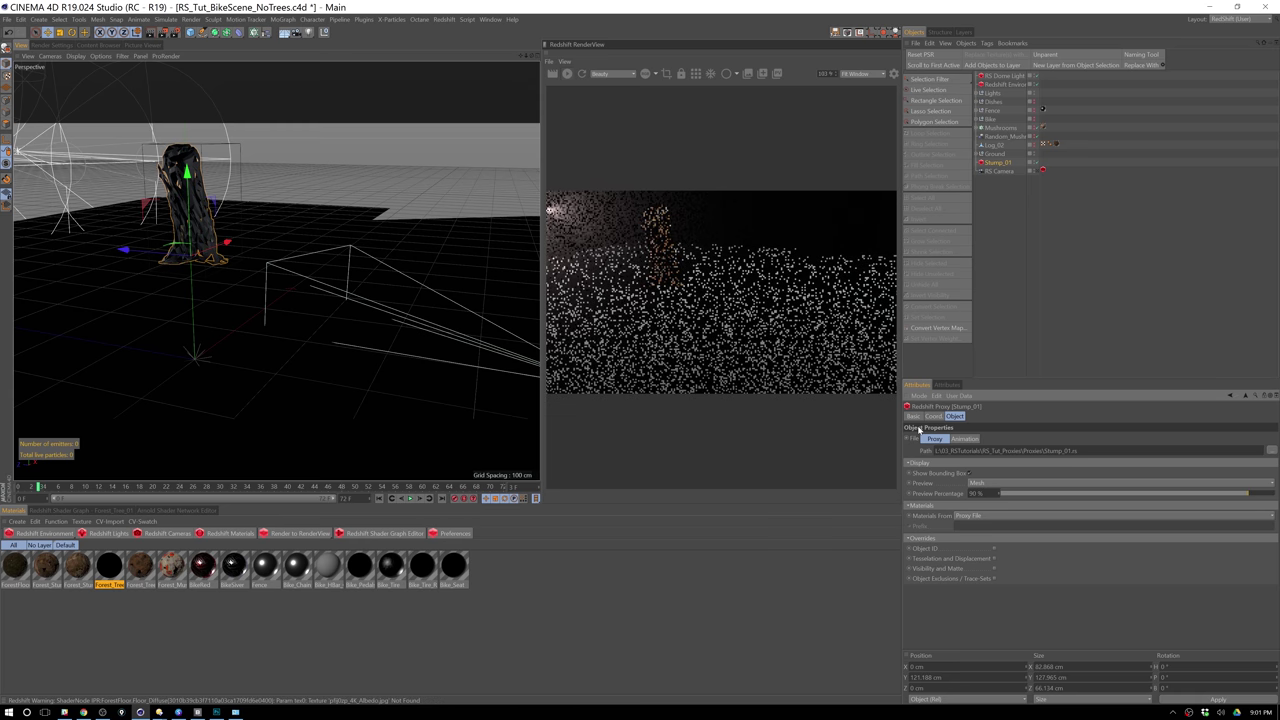
# Lower the Stump_01 proxy to about -0.4 cm in Y and save the scene.
pyautogui.moveTo(194, 270); pyautogui.dragTo(174, 284)
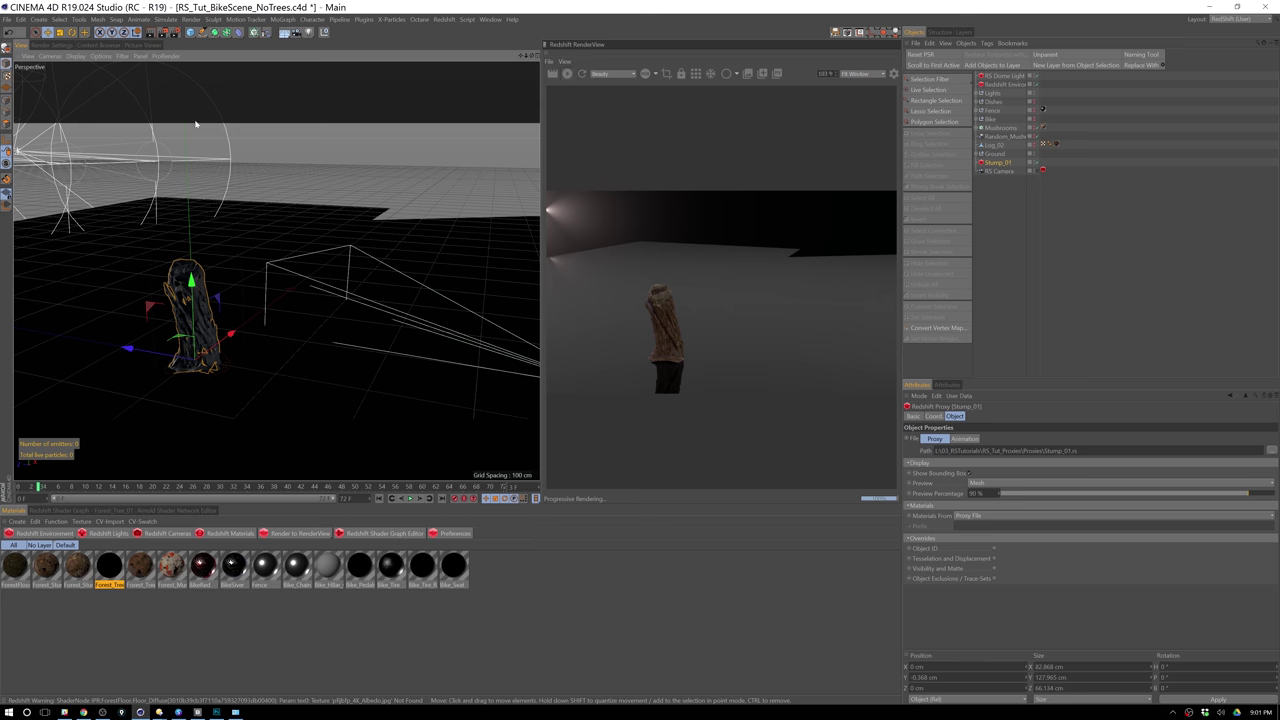
pyautogui.hotkey('ctrl', 's')
# Nest the Stump_01 proxy in a new Cloner and set the Cloner's mode to Grid Array.
pyautogui.keyDown('alt'); pyautogui.click(256, 32); pyautogui.keyUp('alt')
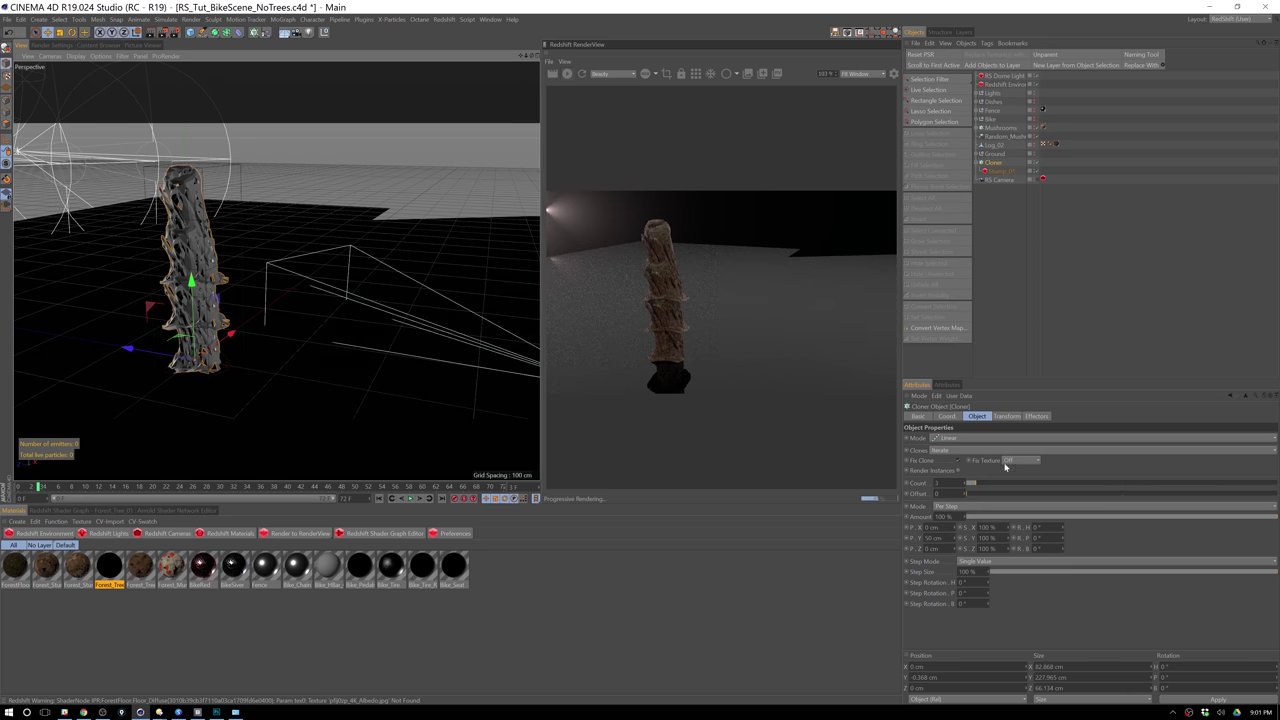
pyautogui.click(985, 438)
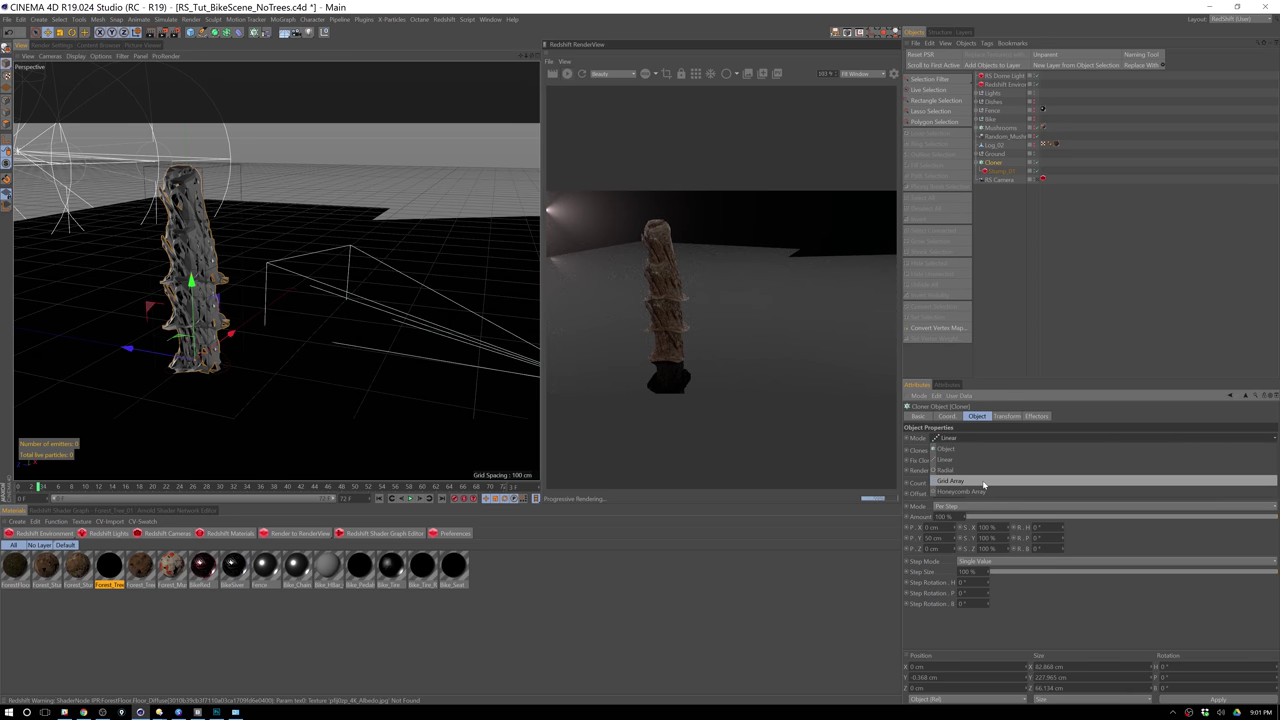
pyautogui.click(983, 482)
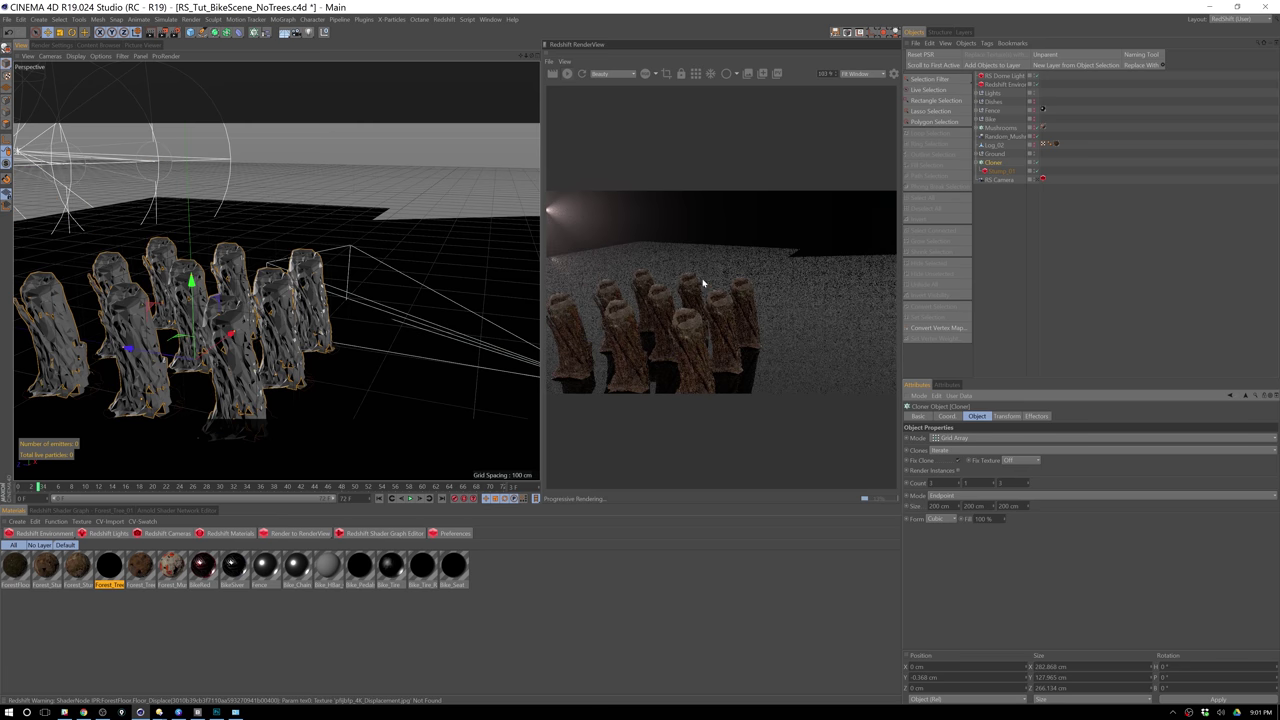
# Set the Cloner's grid count to 15 × 1 × 20 and its size to 2000 cm in X and 1500 cm in Z.
pyautogui.click(931, 483)
pyautogui.write('15')
pyautogui.press('Tab')
pyautogui.press('Tab')
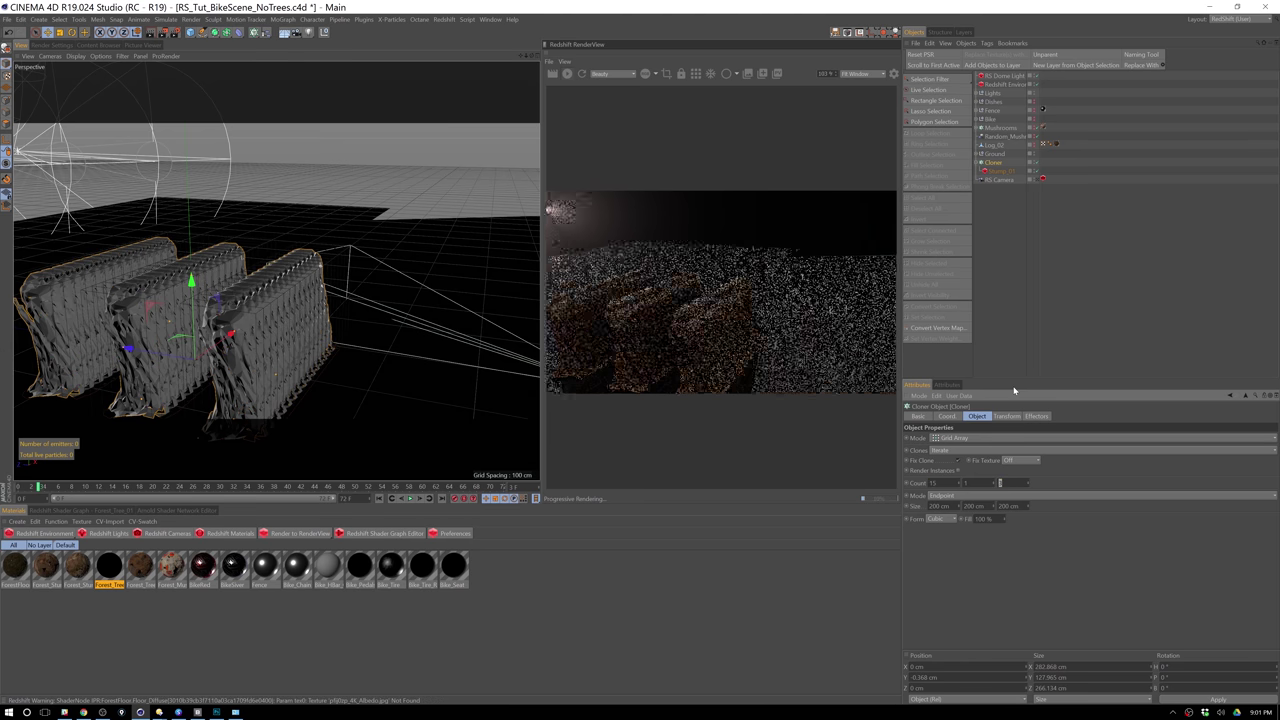
pyautogui.press('Tab')
pyautogui.write('2000')
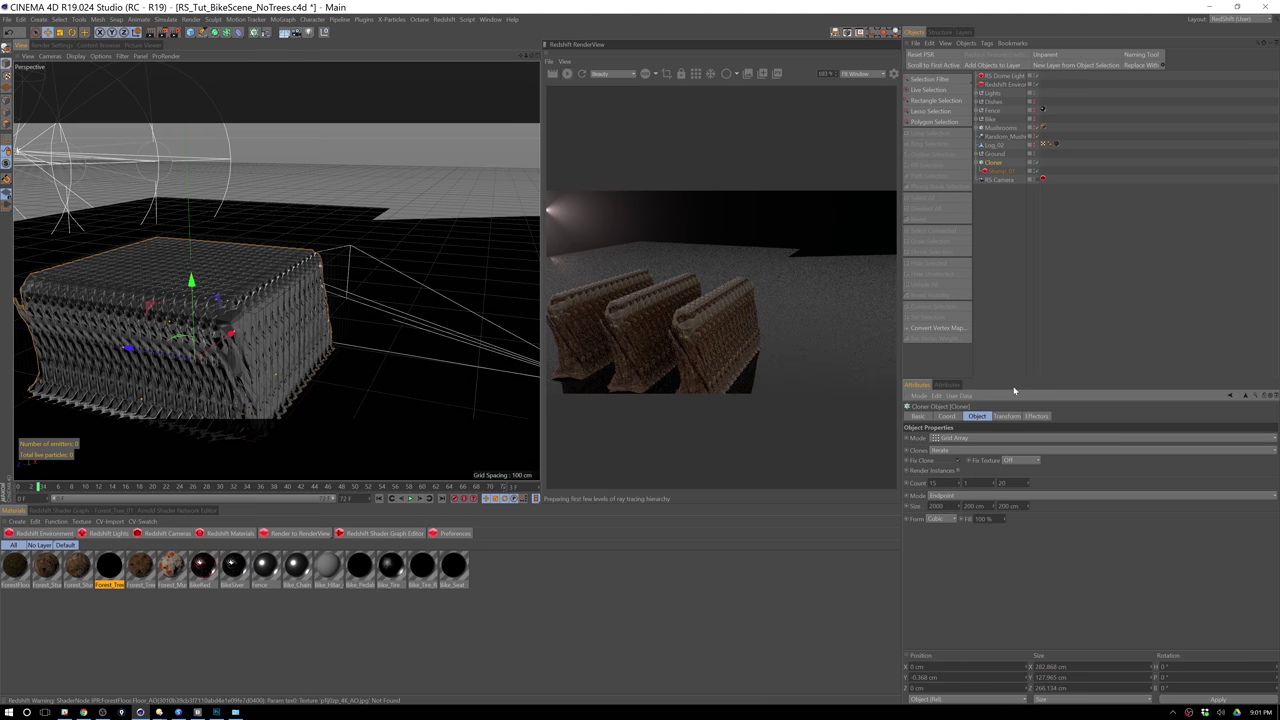
pyautogui.press('Tab')
pyautogui.press('Tab')
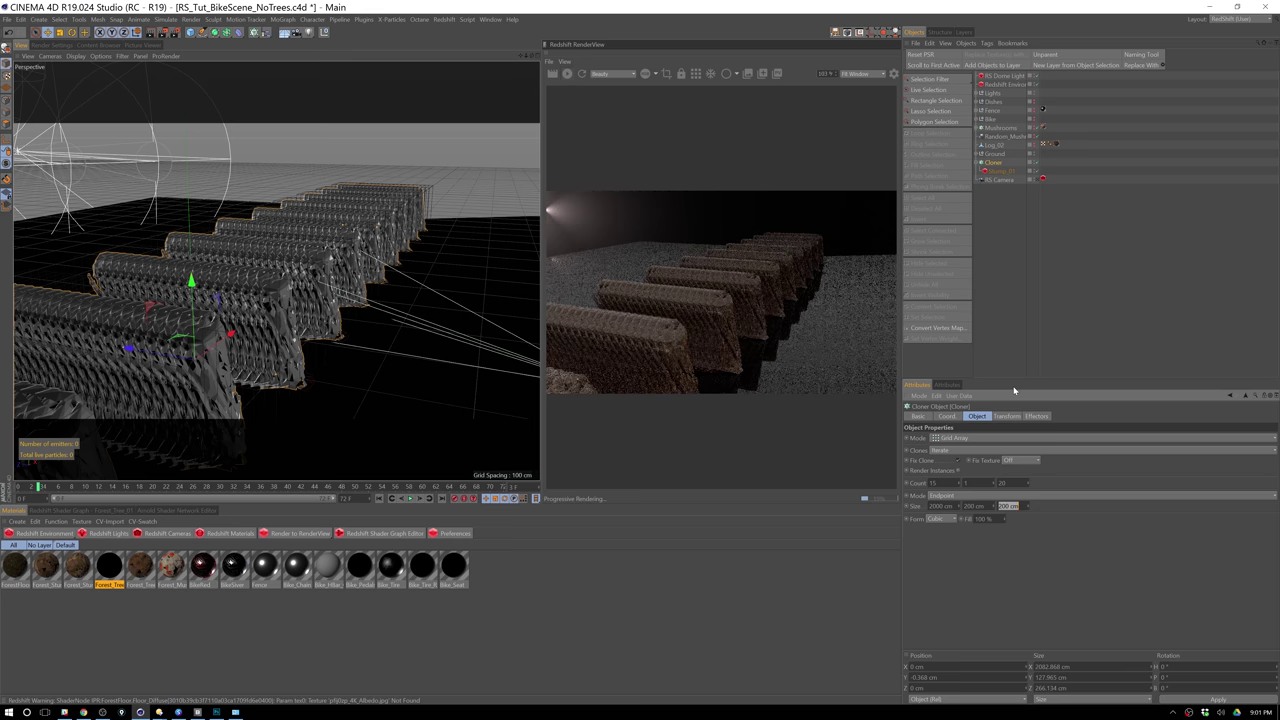
pyautogui.write('1500')
pyautogui.press('Return')
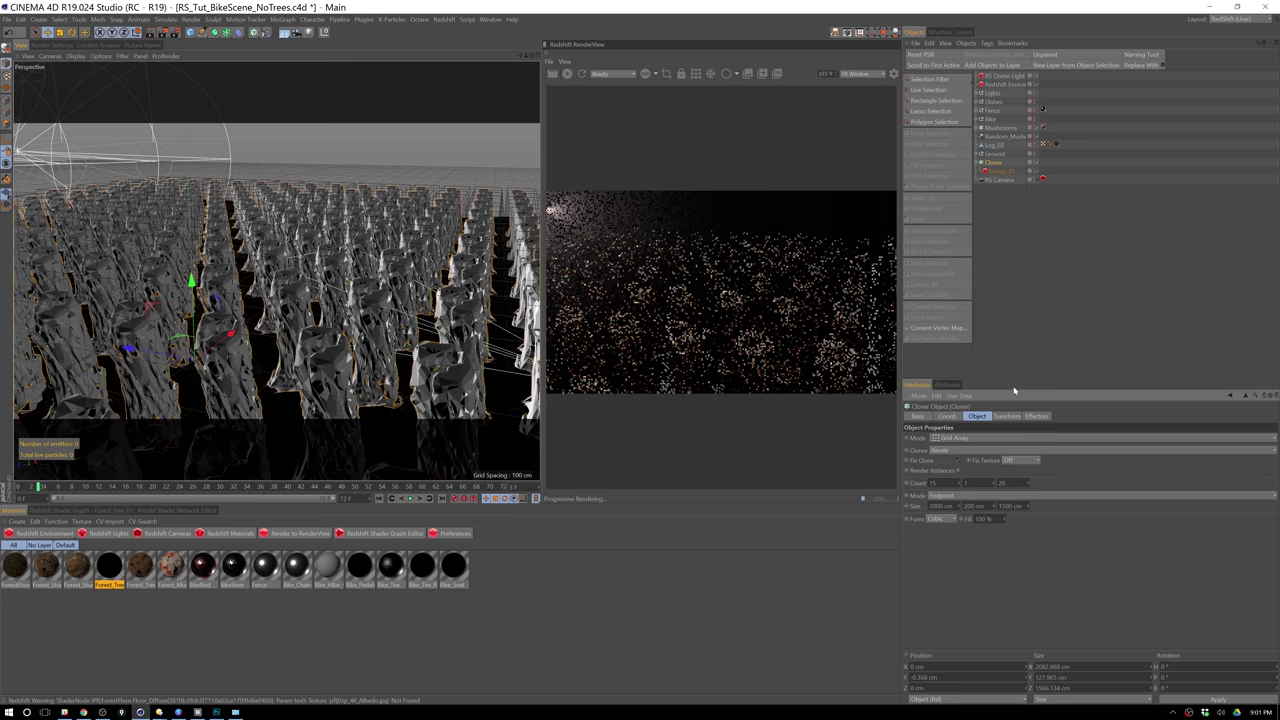
# Change the IPR undersampling setting of the Redshift RenderView while viewing the whole stump grid.
pyautogui.scroll(-5, 212, 358)
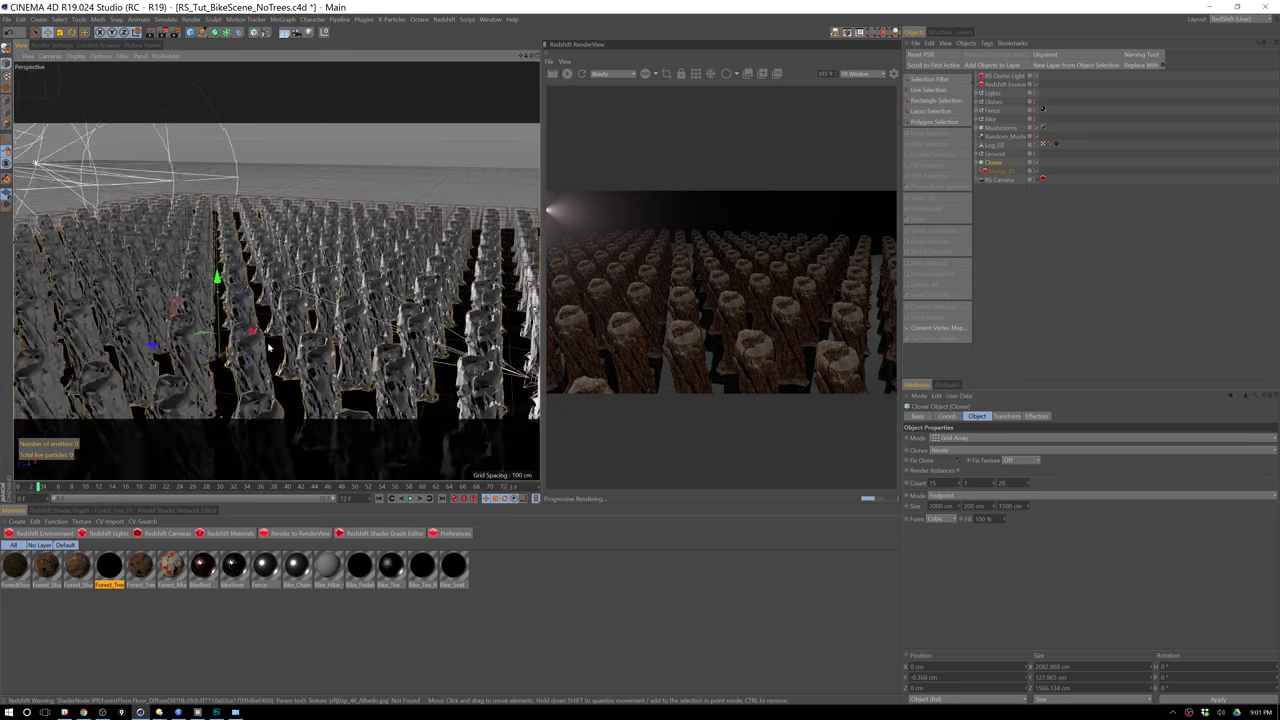
pyautogui.moveTo(212, 358)
pyautogui.keyDown('alt'); pyautogui.mouseDown()
pyautogui.moveTo(281, 348)
pyautogui.moveTo(323, 320)
pyautogui.moveTo(354, 334)
pyautogui.moveTo(400, 290)
pyautogui.mouseUp(); pyautogui.keyUp('alt')
pyautogui.click(566, 61)
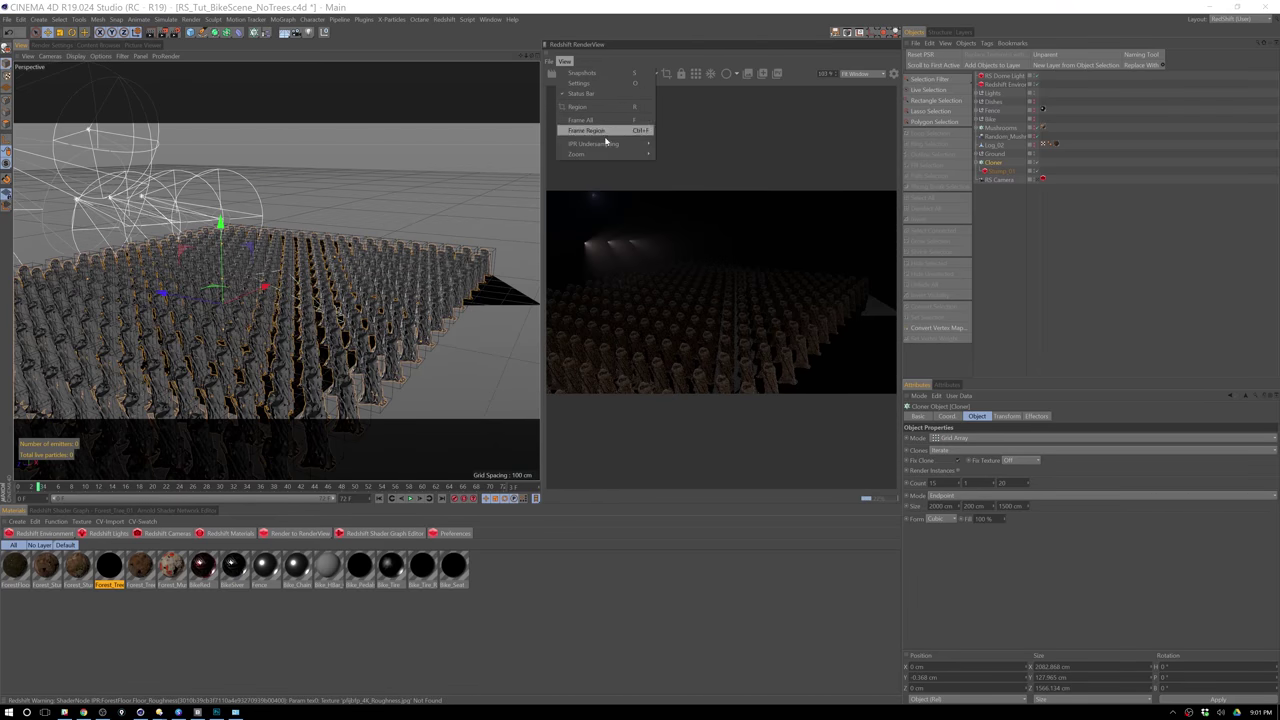
pyautogui.moveTo(615, 143)
pyautogui.click(664, 177)
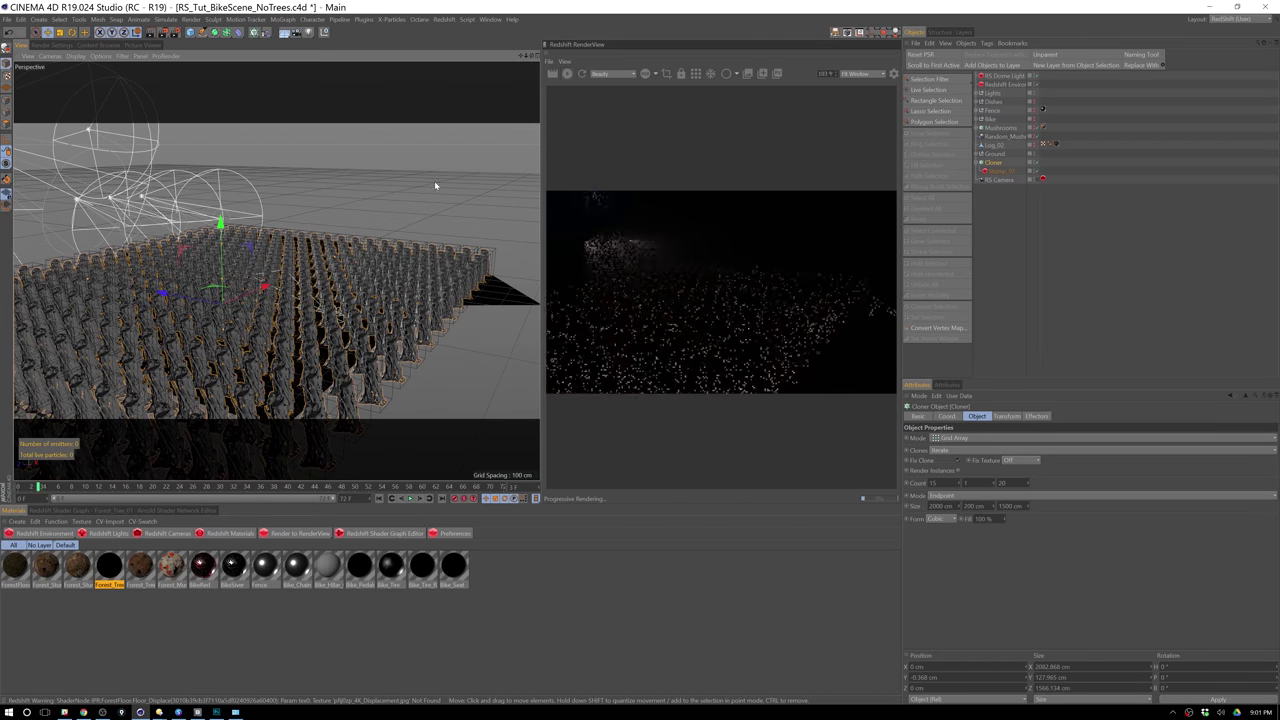
pyautogui.moveTo(320, 345)
pyautogui.keyDown('alt'); pyautogui.mouseDown()
pyautogui.moveTo(300, 351)
pyautogui.moveTo(343, 337)
pyautogui.moveTo(308, 343)
pyautogui.moveTo(303, 328)
pyautogui.moveTo(250, 320)
pyautogui.moveTo(237, 337)
pyautogui.moveTo(230, 320)
pyautogui.moveTo(277, 296)
pyautogui.mouseUp(); pyautogui.keyUp('alt')
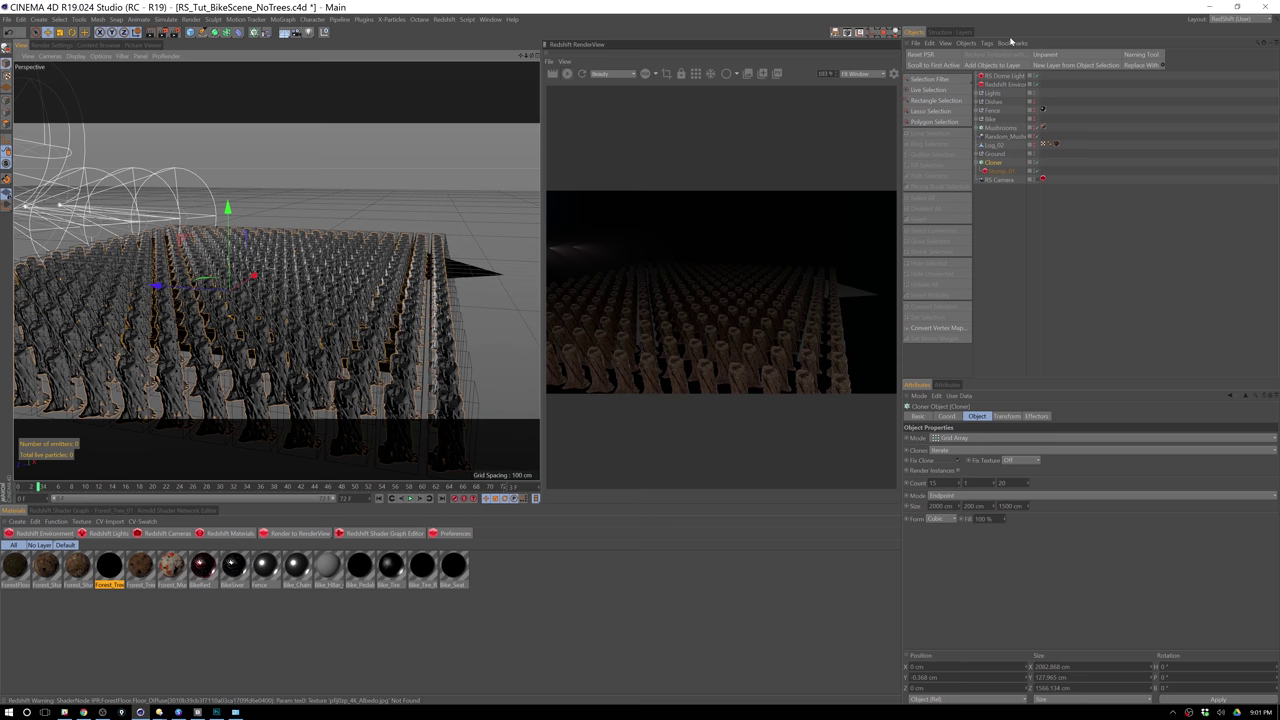
# Merge the Stump_02.rs proxy into the Cloner below Stump_01 and set its preview to Mesh.
pyautogui.click(914, 43)
pyautogui.click(950, 95)
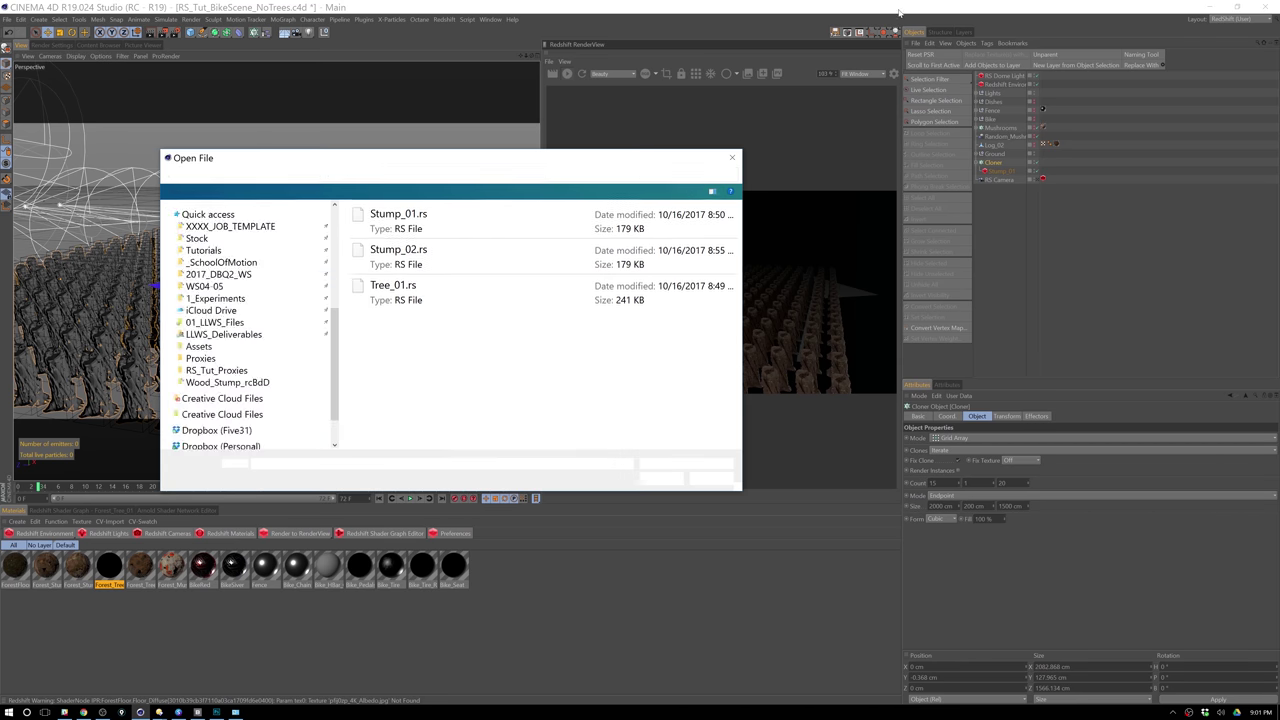
pyautogui.click(422, 255)
pyautogui.click(655, 478)
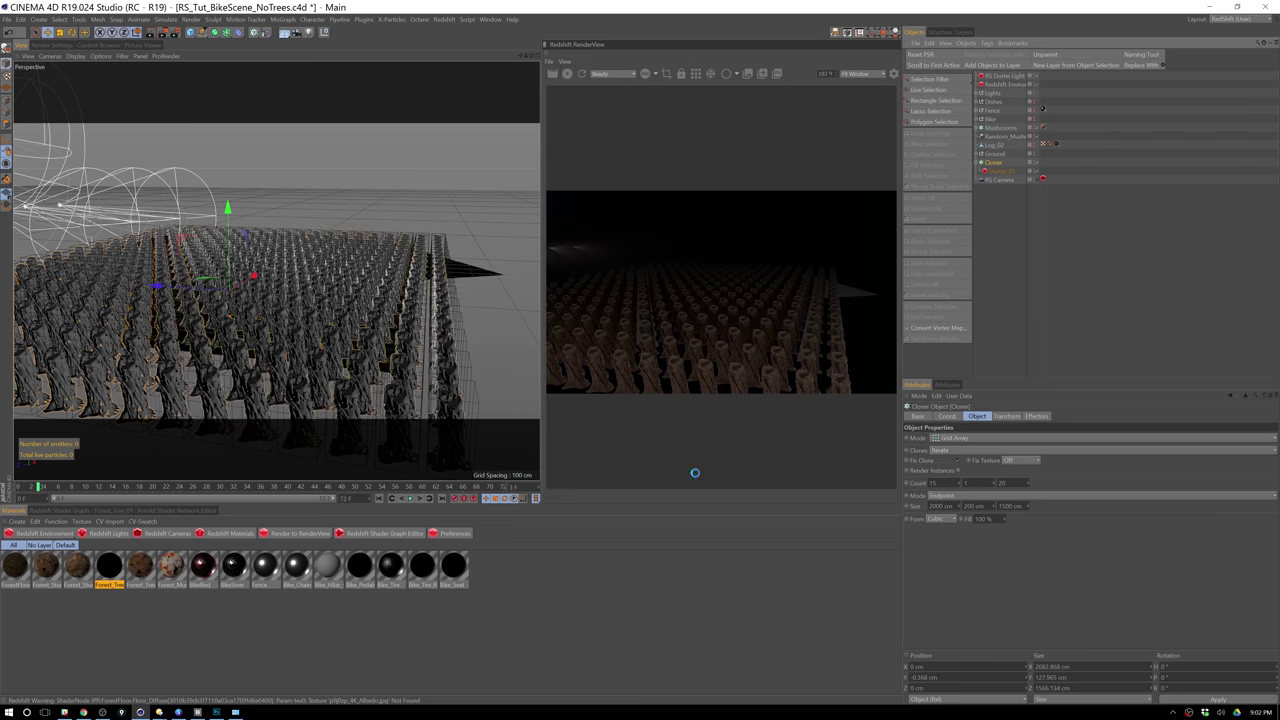
pyautogui.moveTo(1010, 183); pyautogui.dragTo(1006, 183)
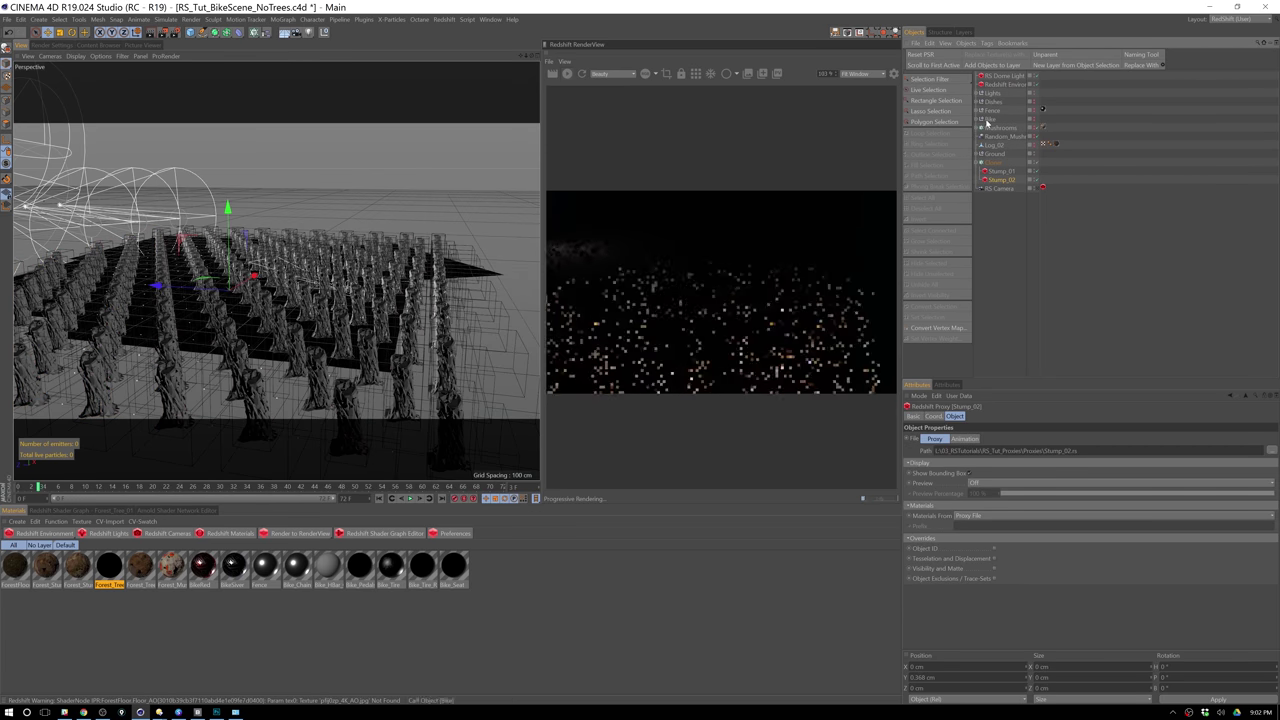
pyautogui.click(990, 483)
pyautogui.click(1000, 505)
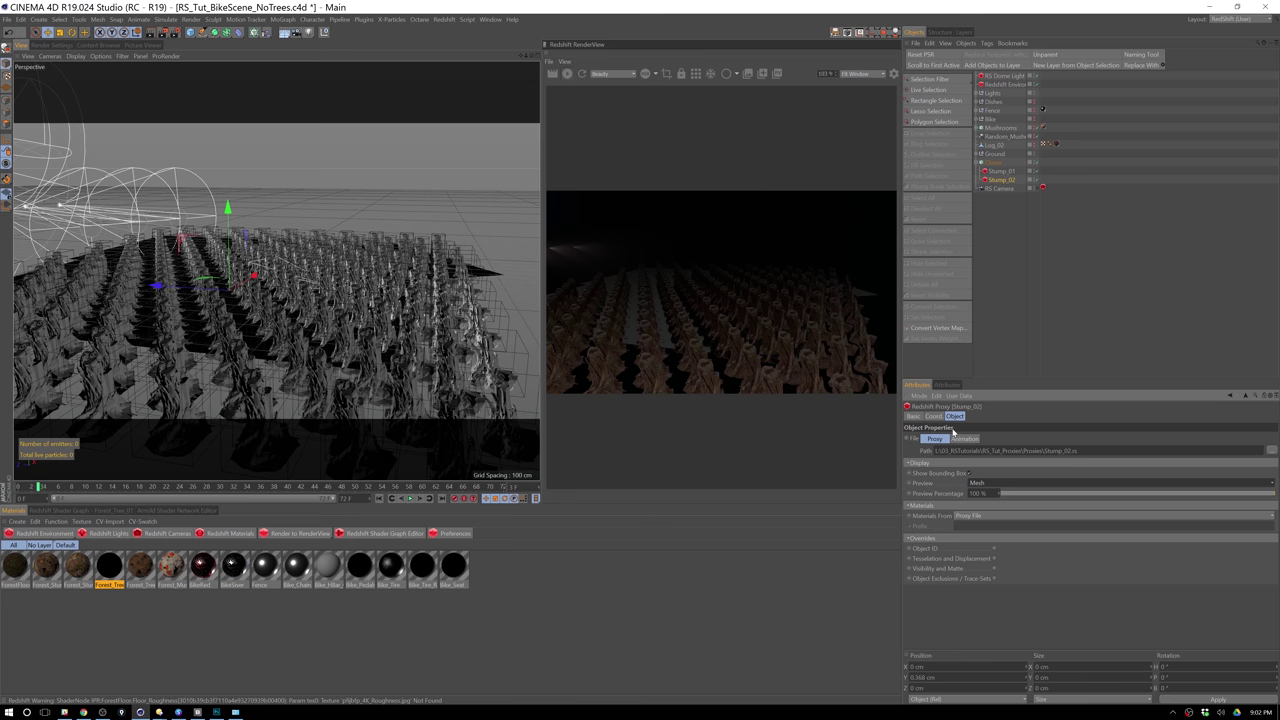
# Enable Render Instances on the Cloner and set its Clones distribution to Random.
pyautogui.click(995, 163)
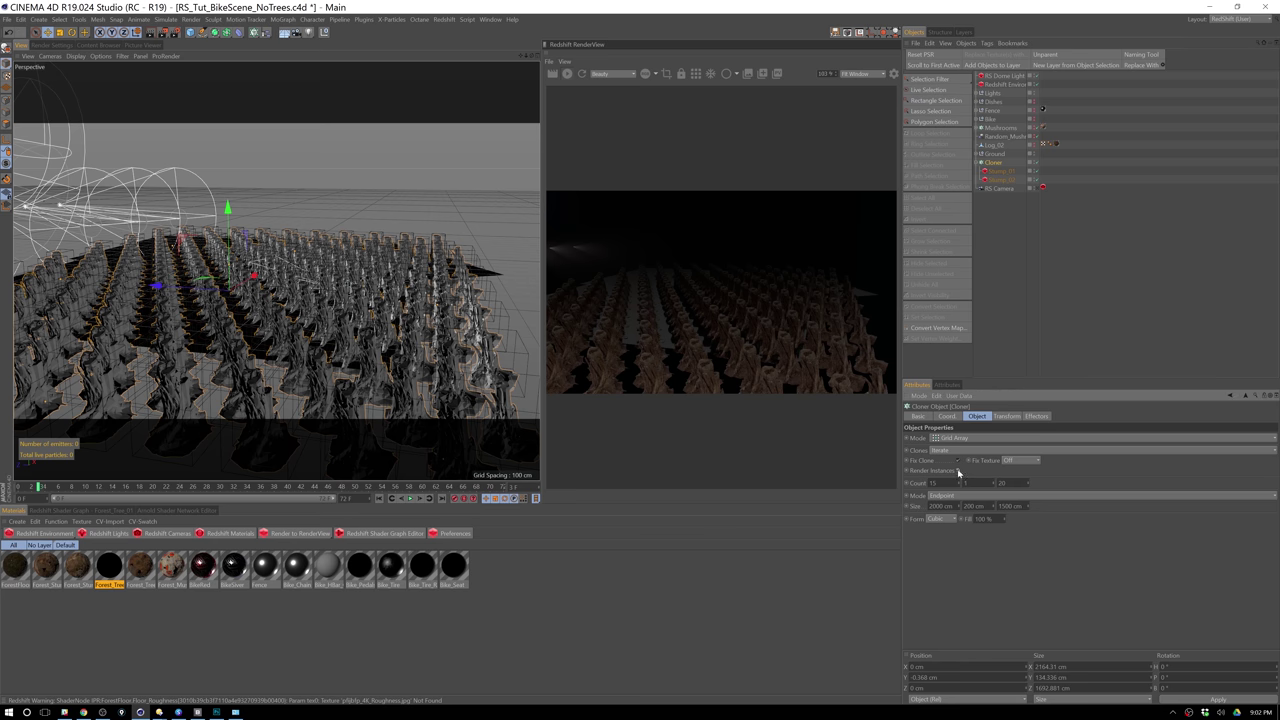
pyautogui.click(958, 471)
pyautogui.click(958, 461)
pyautogui.click(947, 416)
pyautogui.click(978, 416)
pyautogui.click(954, 451)
pyautogui.click(952, 472)
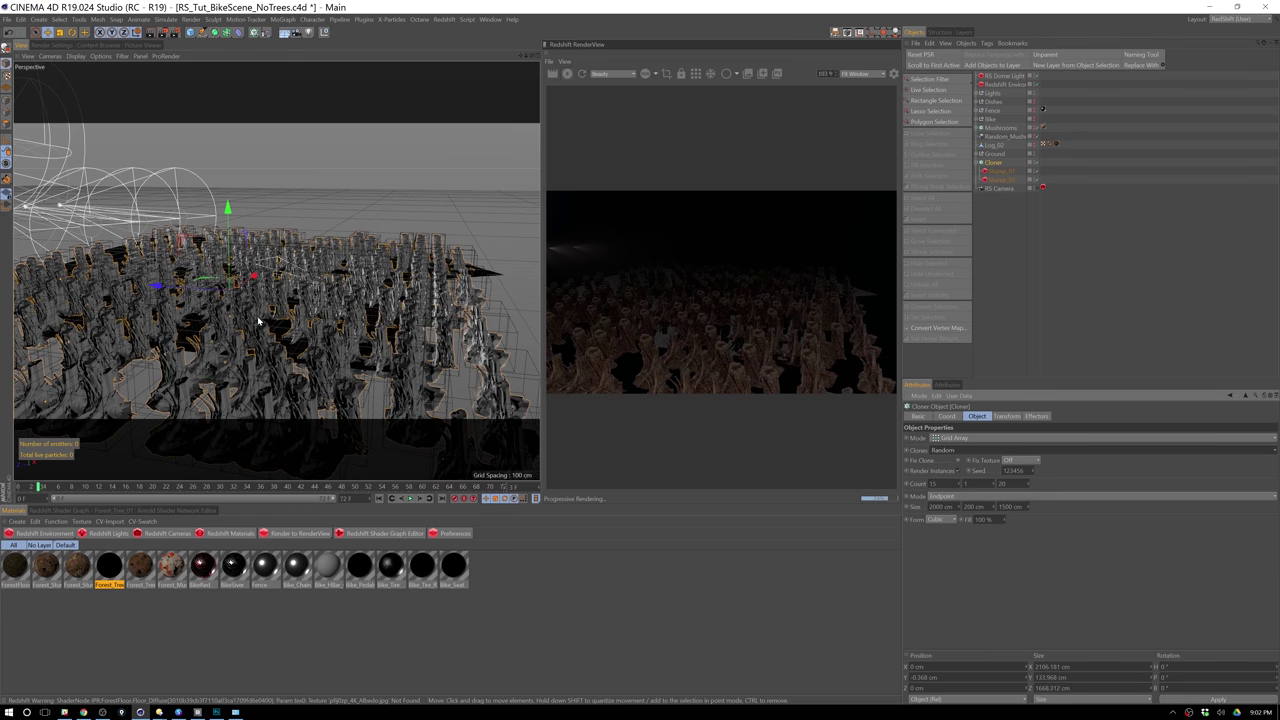
# Add a MoGraph Random effector to the stump Cloner.
pyautogui.click(268, 34)
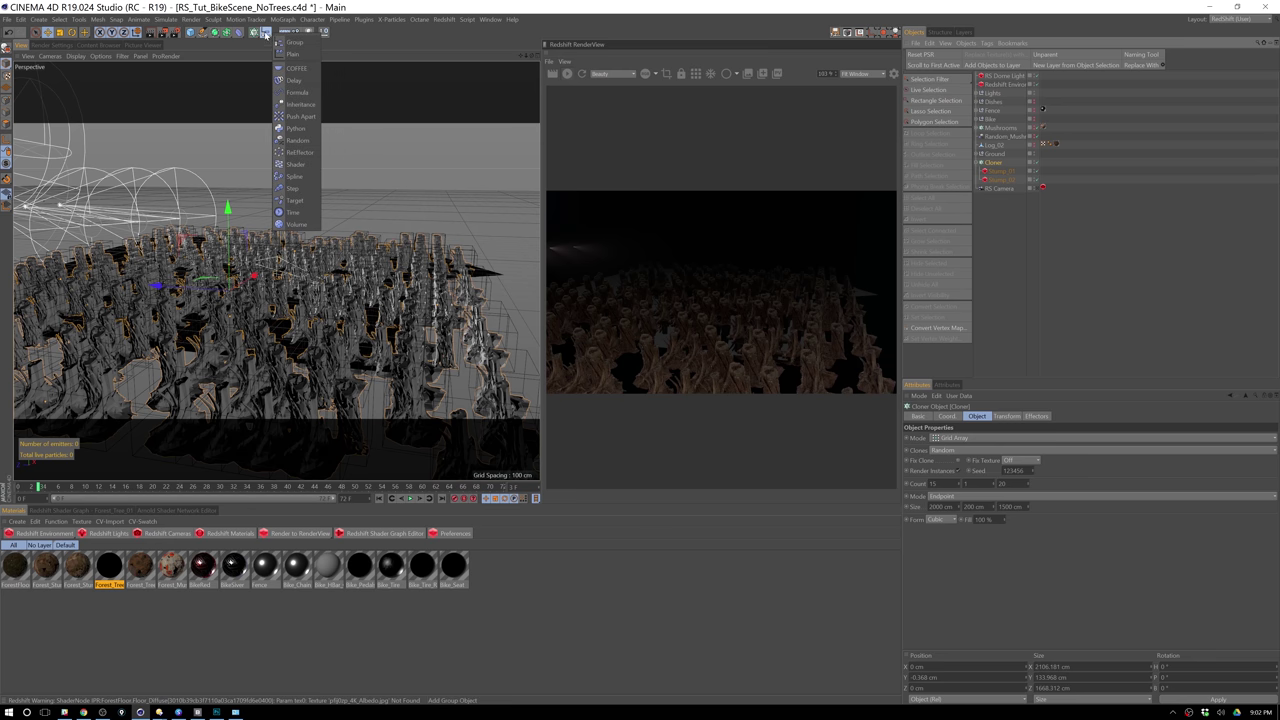
pyautogui.click(283, 19)
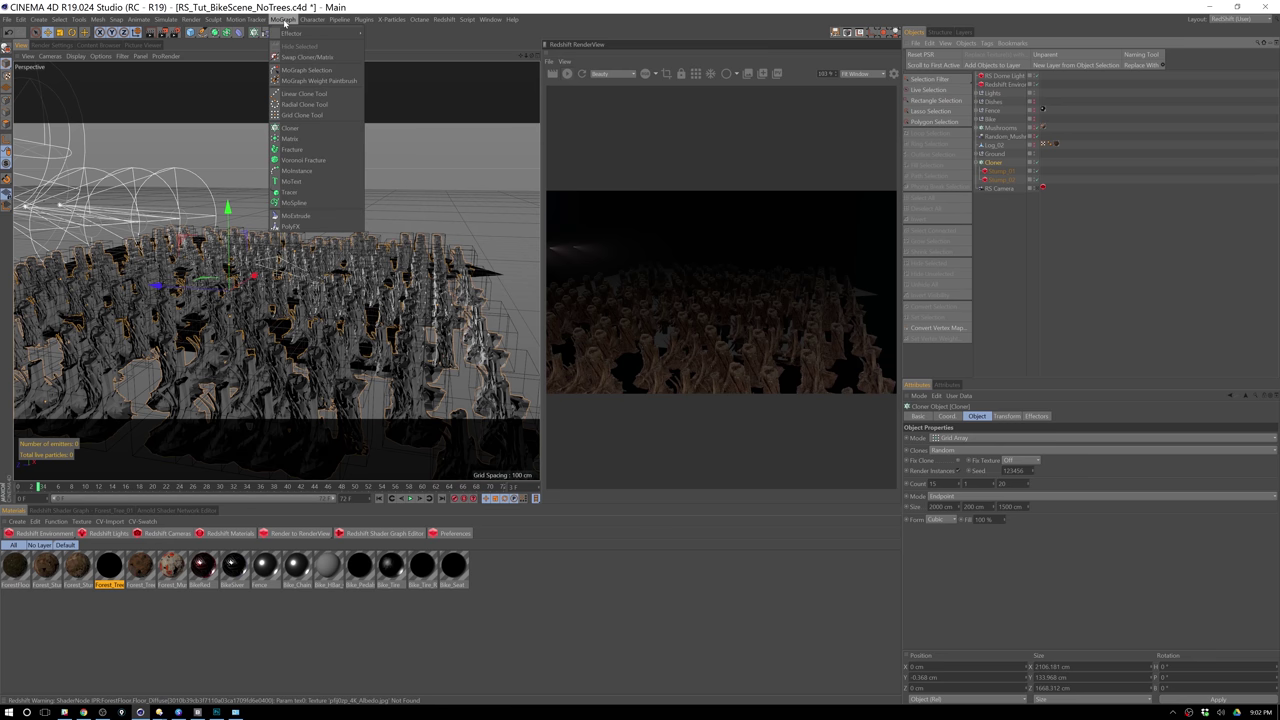
pyautogui.click(268, 34)
pyautogui.click(268, 34)
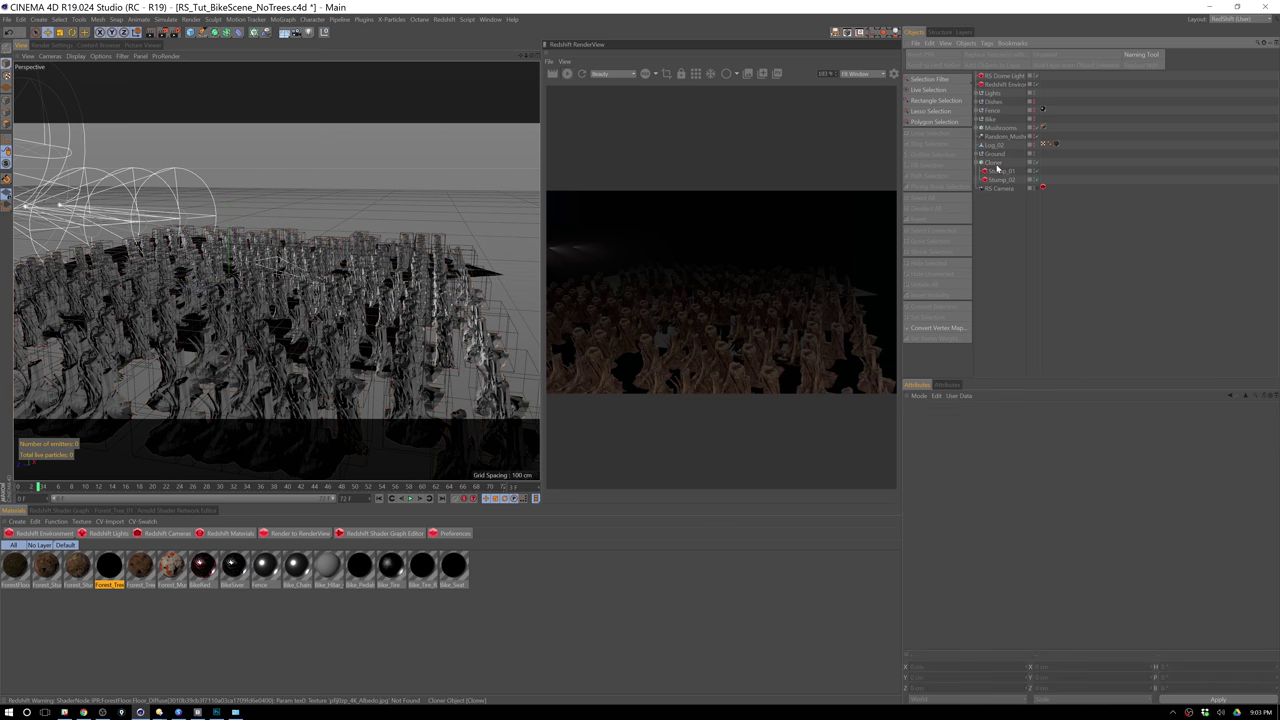
pyautogui.click(238, 21)
pyautogui.click(240, 32)
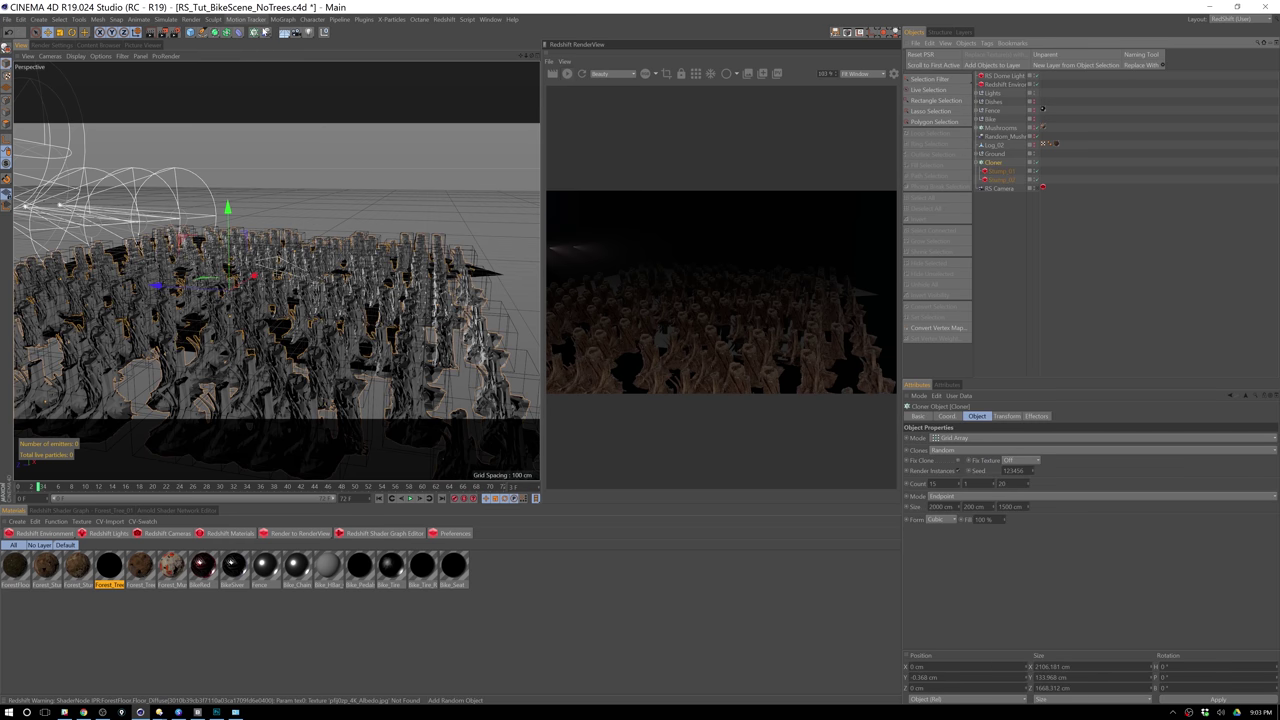
pyautogui.click(267, 31)
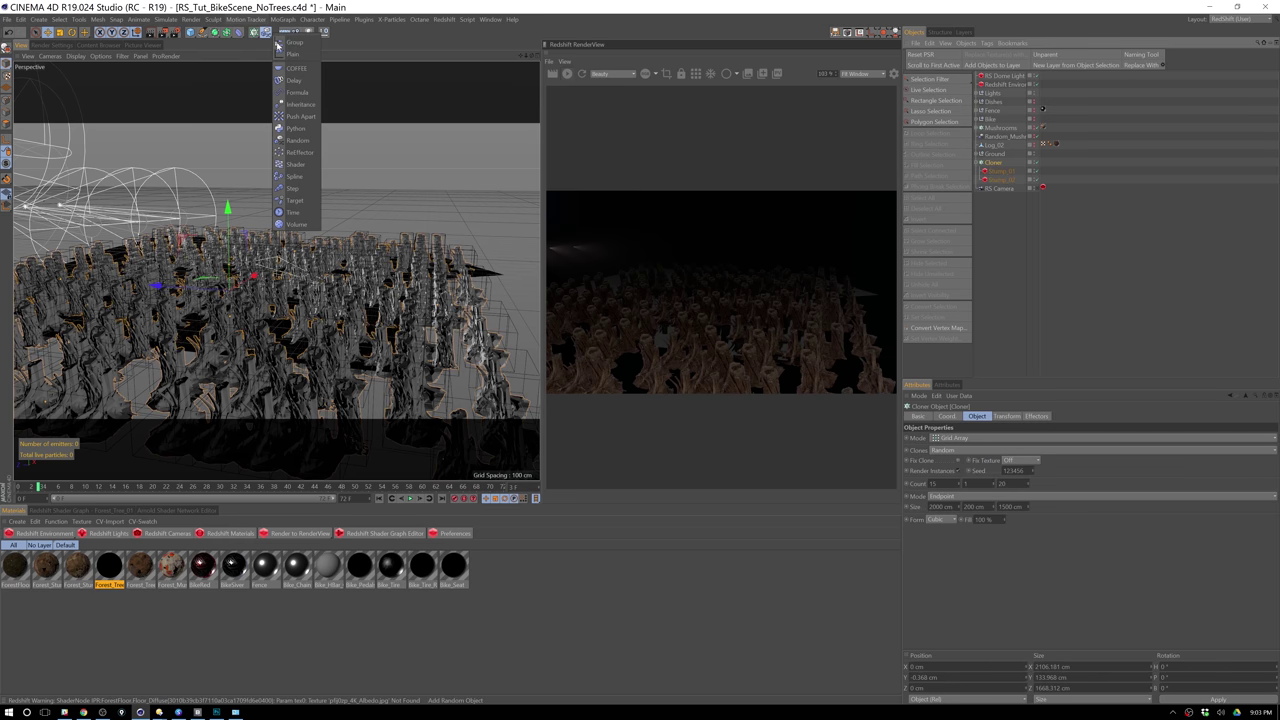
pyautogui.click(312, 140)
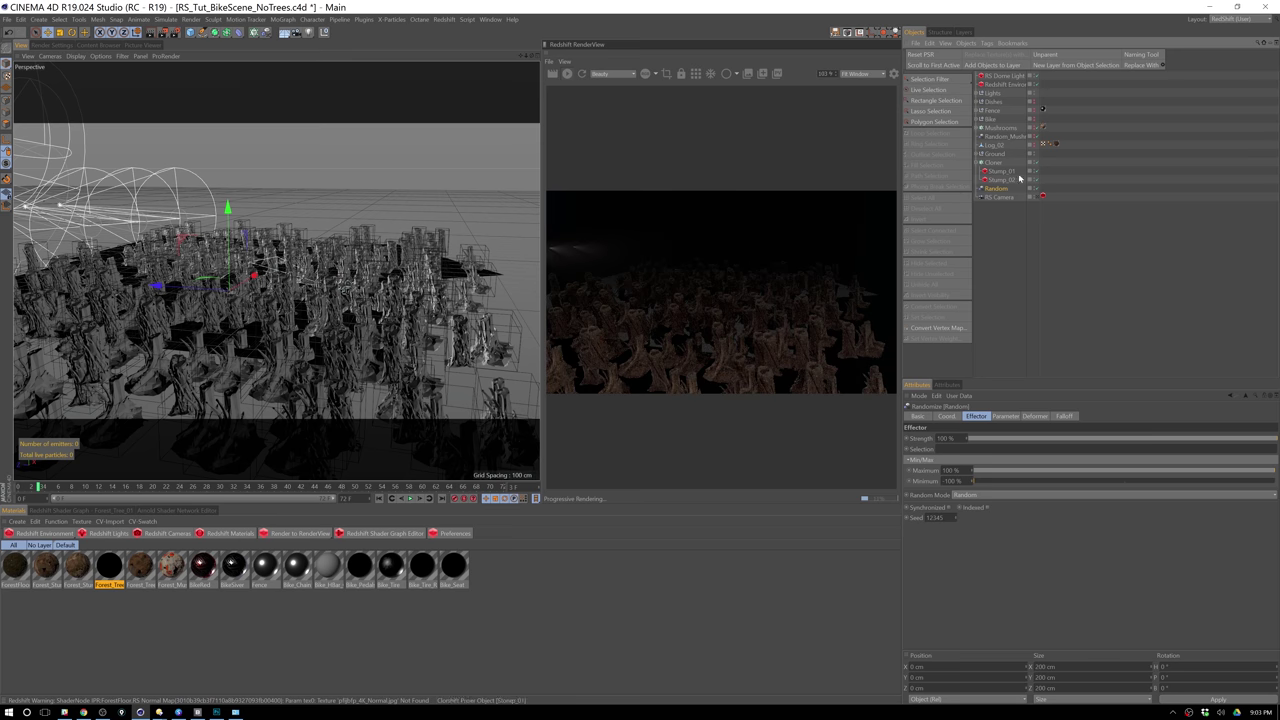
# Set the Random effector's position to 500 cm in X, 0 cm in Y and 500 cm in Z, and its heading rotation to about 201°.
pyautogui.click(1006, 416)
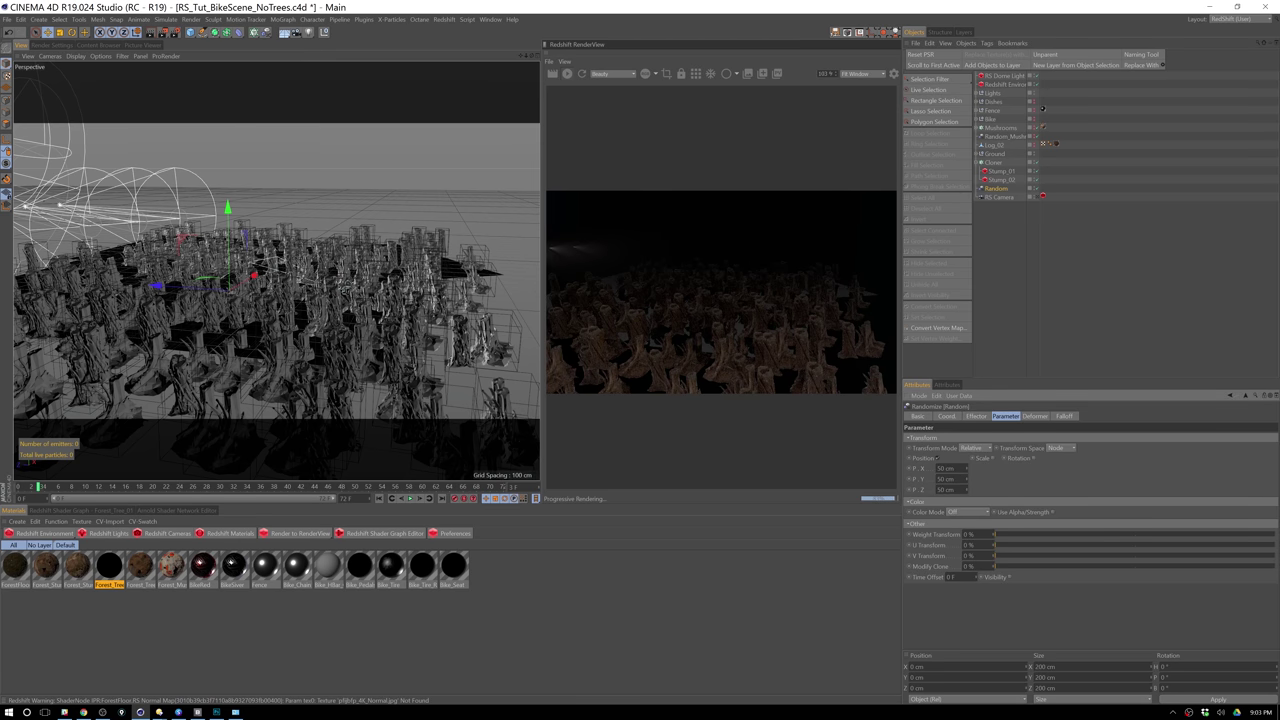
pyautogui.write('0')
pyautogui.press('Tab')
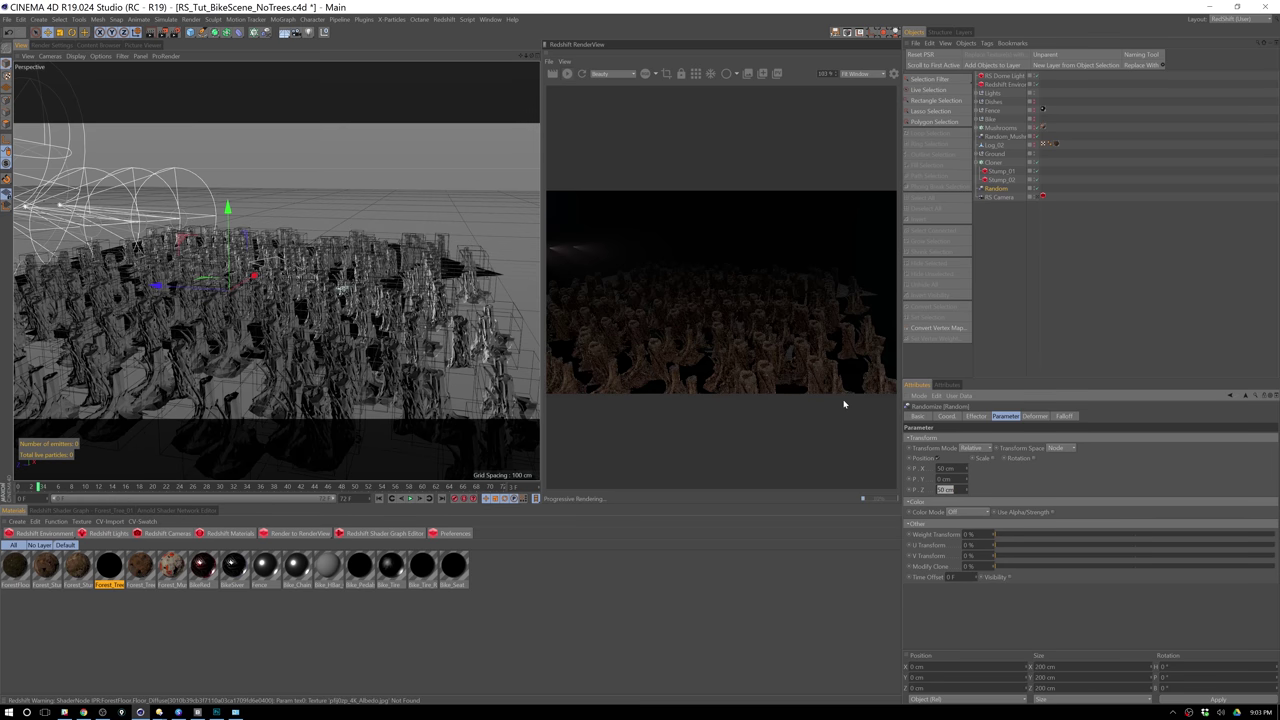
pyautogui.write('500')
pyautogui.press('Return')
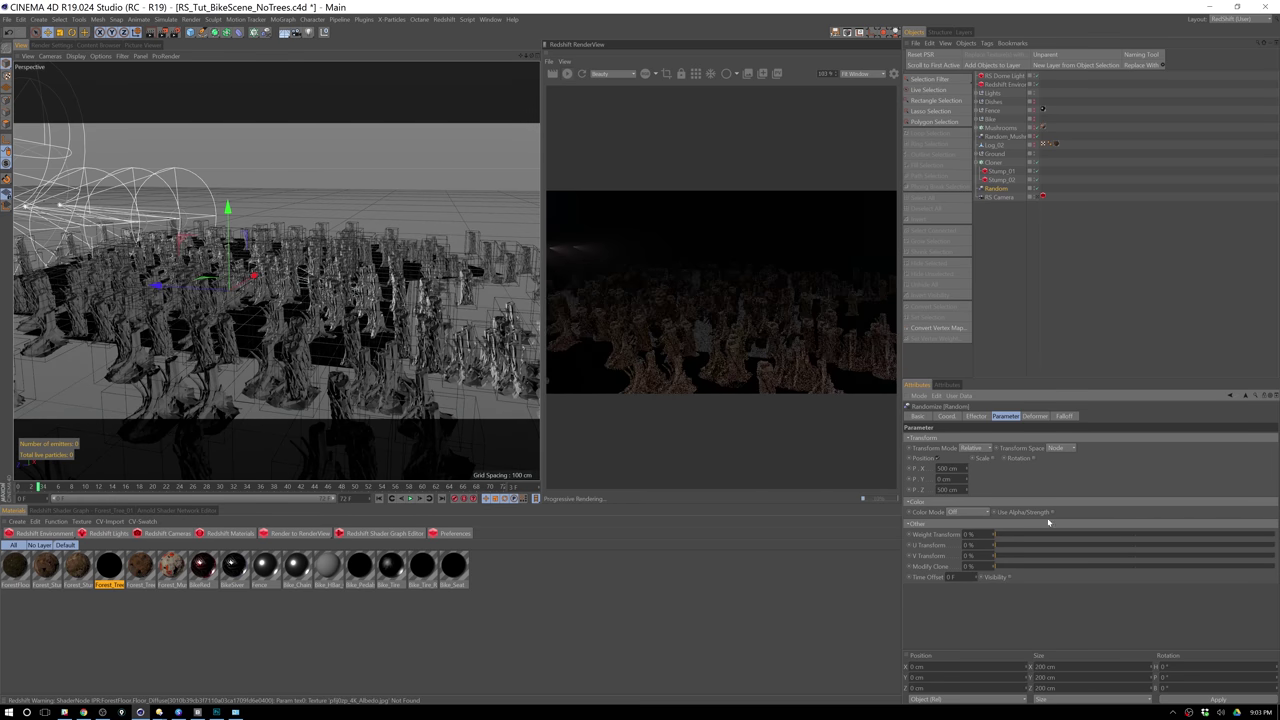
pyautogui.click(1034, 459)
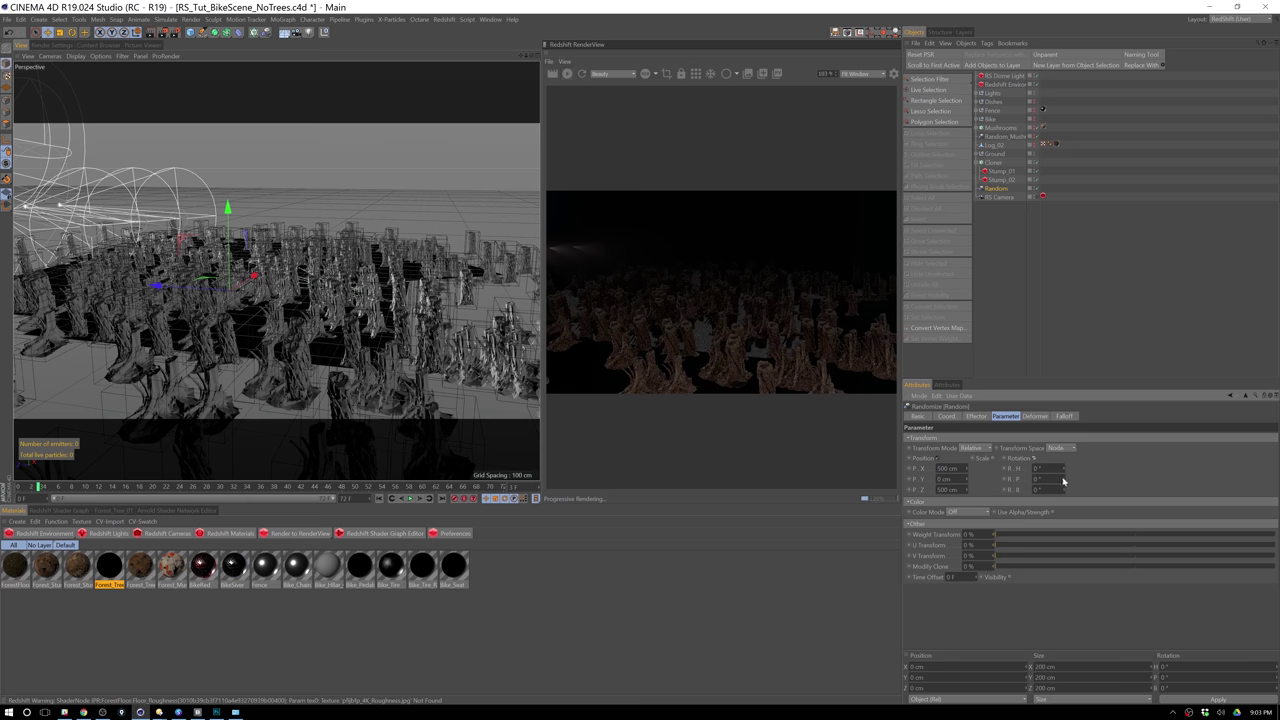
pyautogui.moveTo(1064, 468); pyautogui.dragTo(1137, 369)
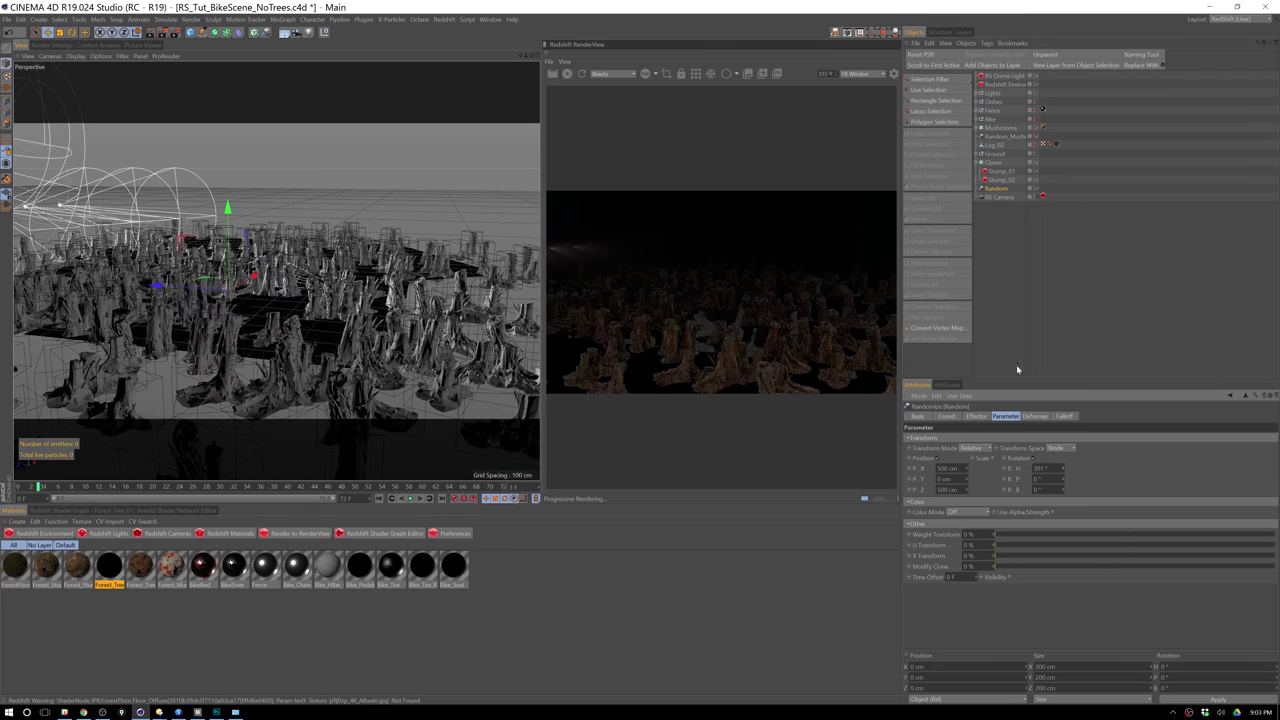
# Change the Cloner's seed to 123726 and enlarge its grid to about 3297 cm in X and 7311 cm in Z.
pyautogui.click(1016, 161)
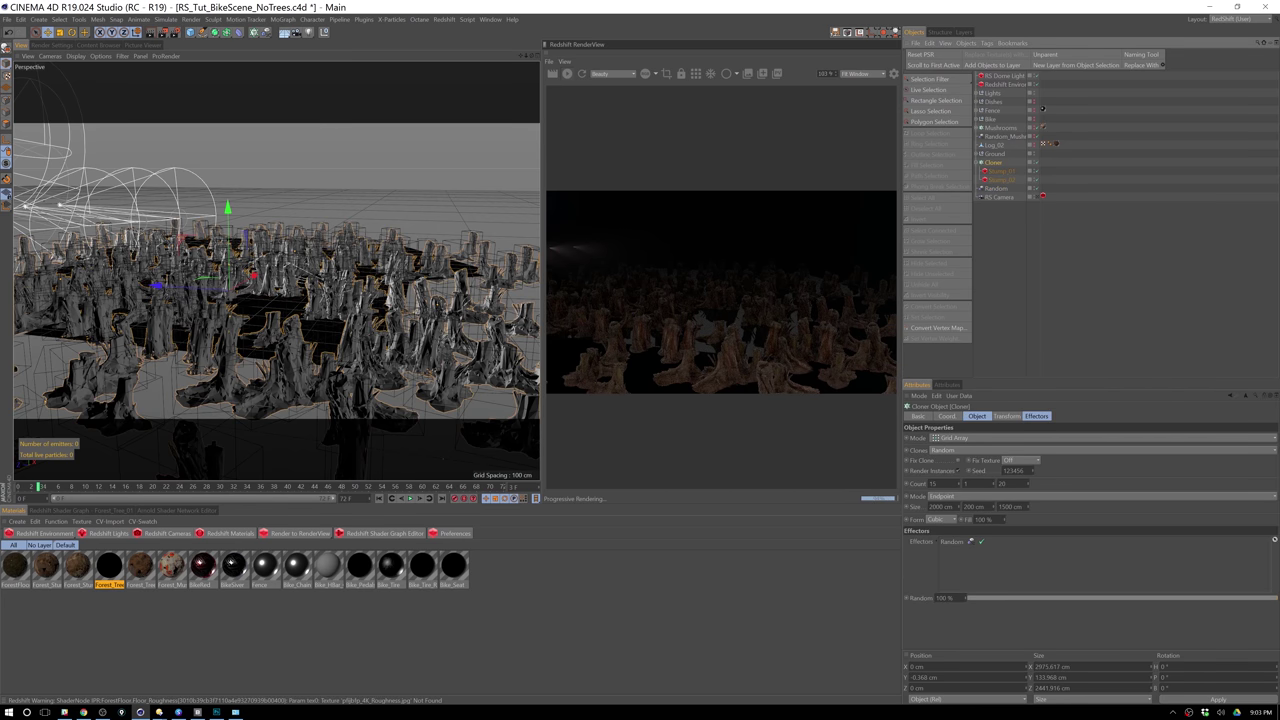
pyautogui.click(1037, 466)
pyautogui.press('Return')
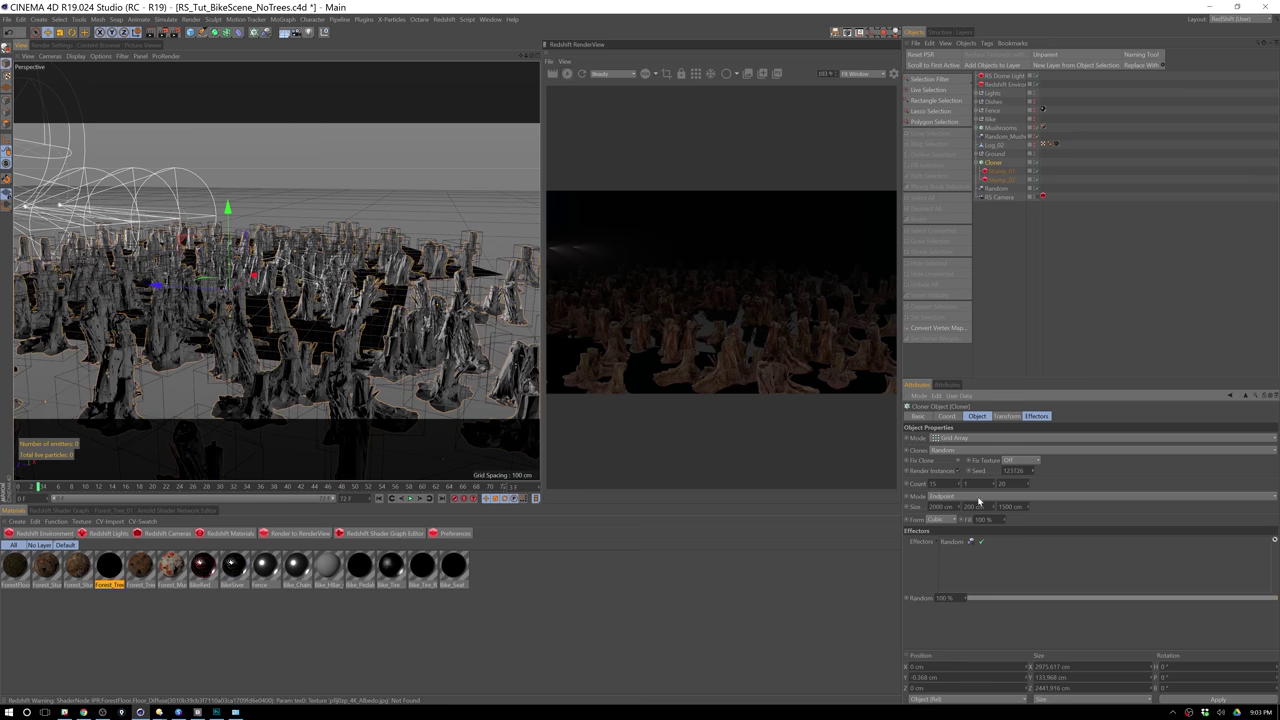
pyautogui.moveTo(962, 509)
pyautogui.mouseDown()
pyautogui.moveTo(1033, 523)
pyautogui.moveTo(1038, 470)
pyautogui.moveTo(1106, 357)
pyautogui.moveTo(1148, 366)
pyautogui.mouseUp()
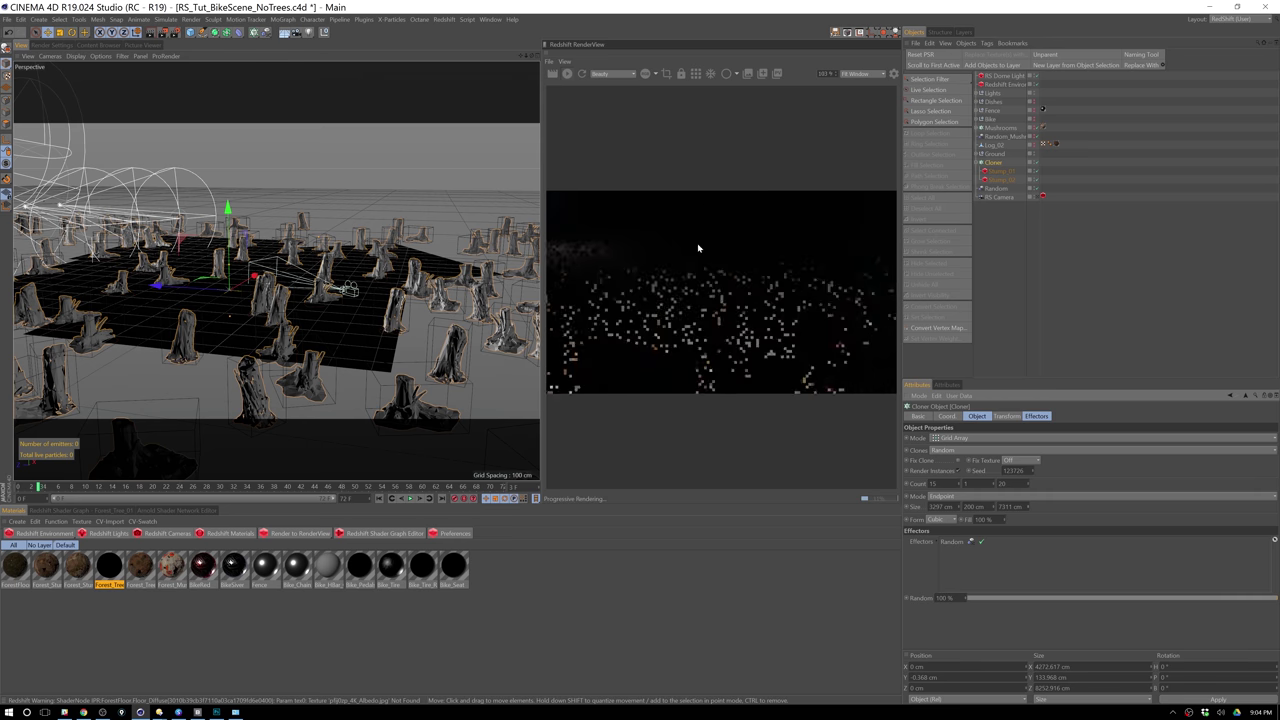
# Load Tree_01.rs from the Proxies folder into the scene and make it a child of the Cloner.
pyautogui.click(915, 43)
pyautogui.click(938, 58)
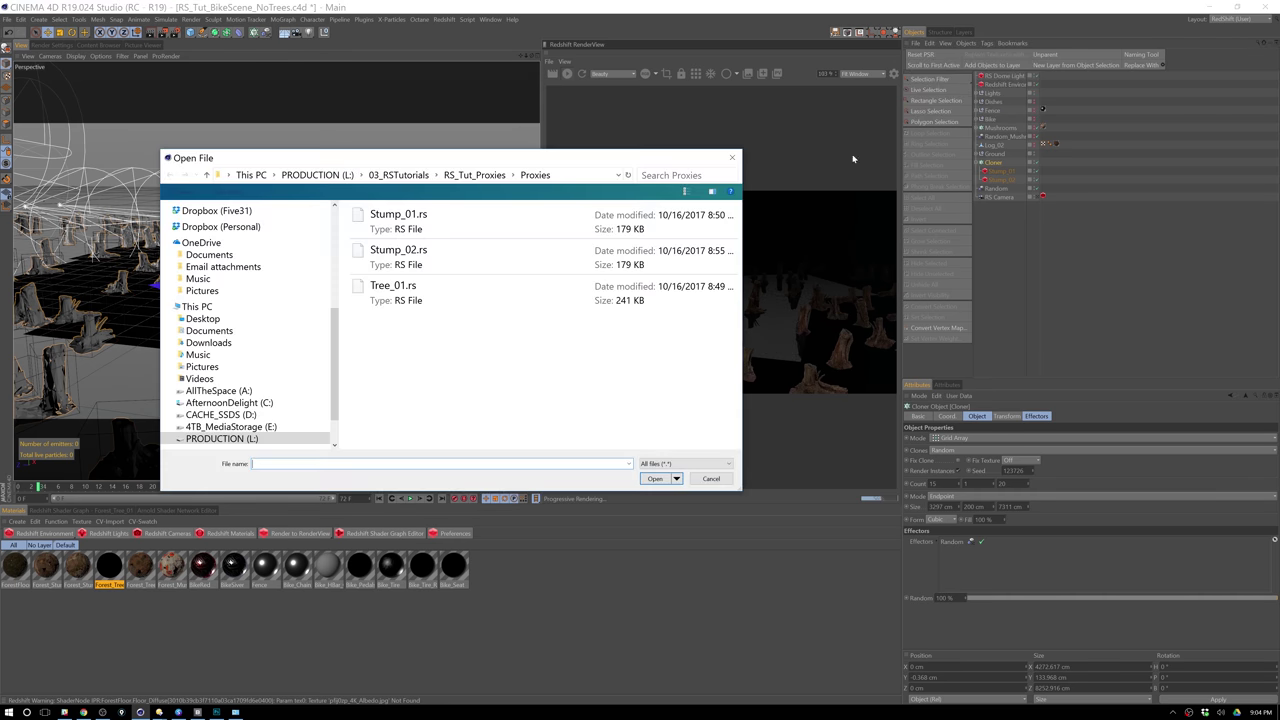
pyautogui.click(396, 293)
pyautogui.click(655, 480)
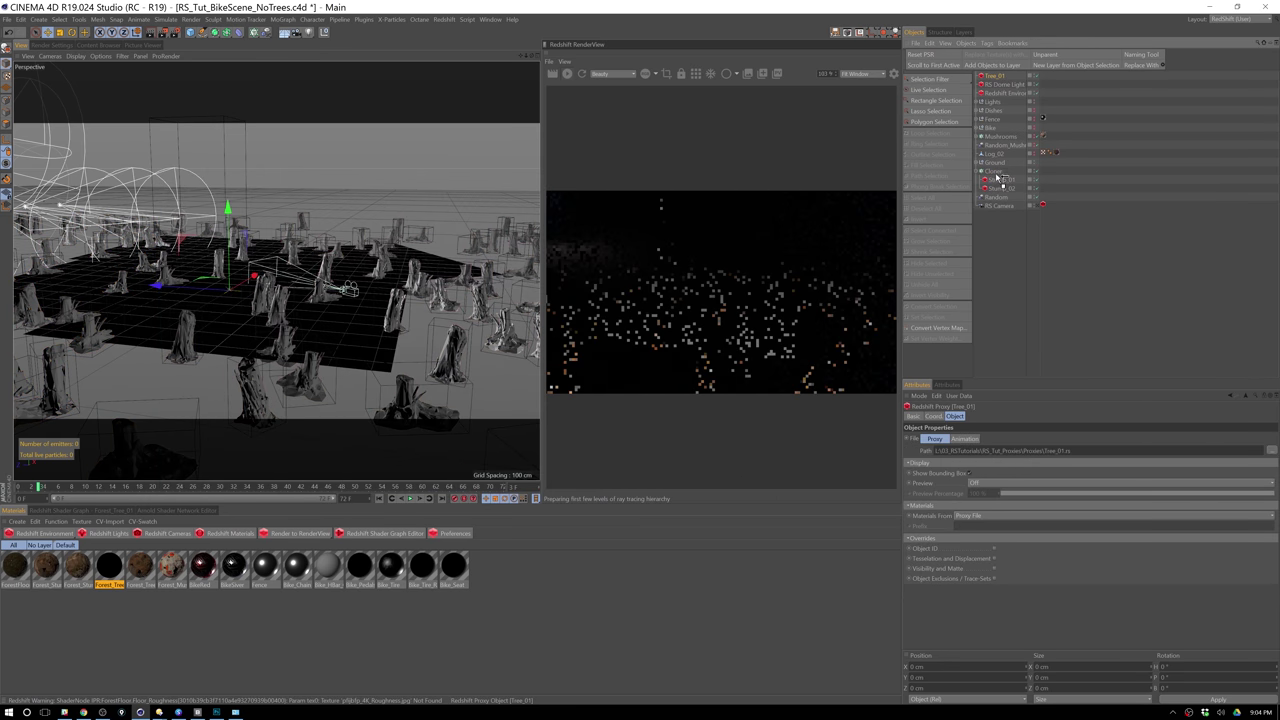
pyautogui.moveTo(997, 177); pyautogui.dragTo(999, 176)
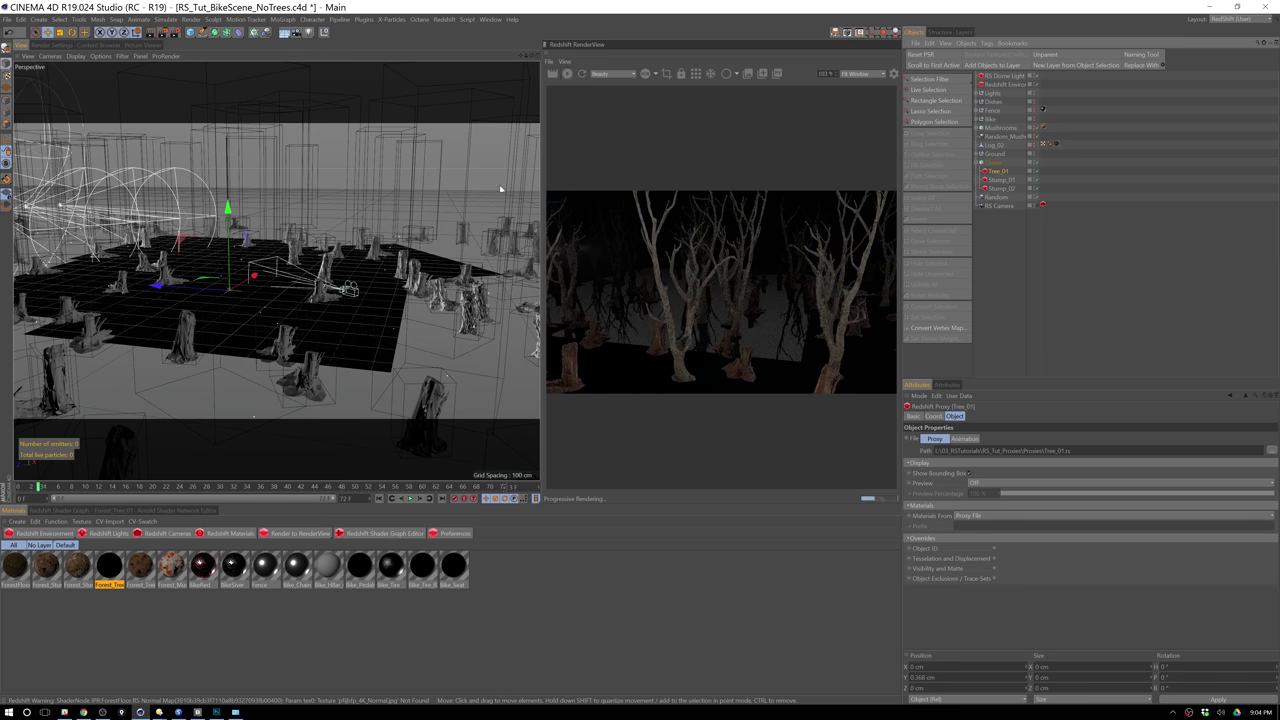
# Raise Tree_01 to about -6.6 cm in Y while looking through the RS Camera, and delete the RS Dome Light.
pyautogui.hotkey('ctrl', 'shift', 'z')
pyautogui.click(1039, 206)
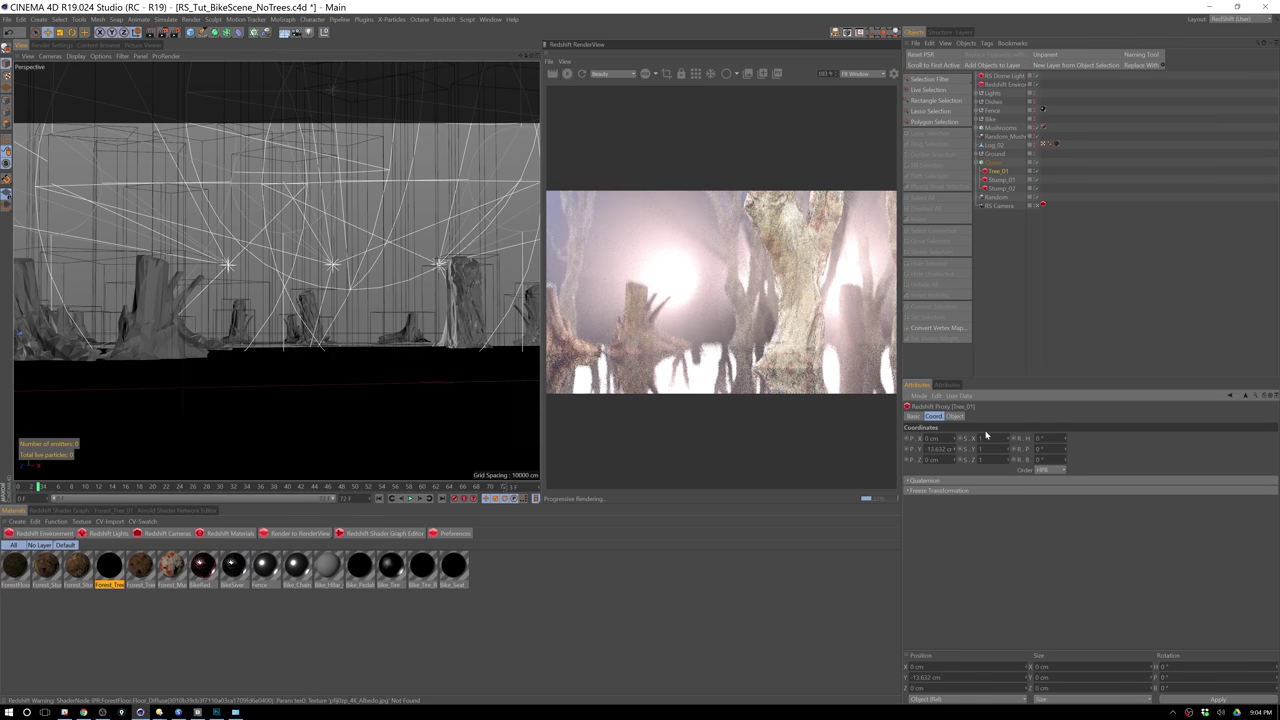
pyautogui.moveTo(955, 452); pyautogui.dragTo(955, 448)
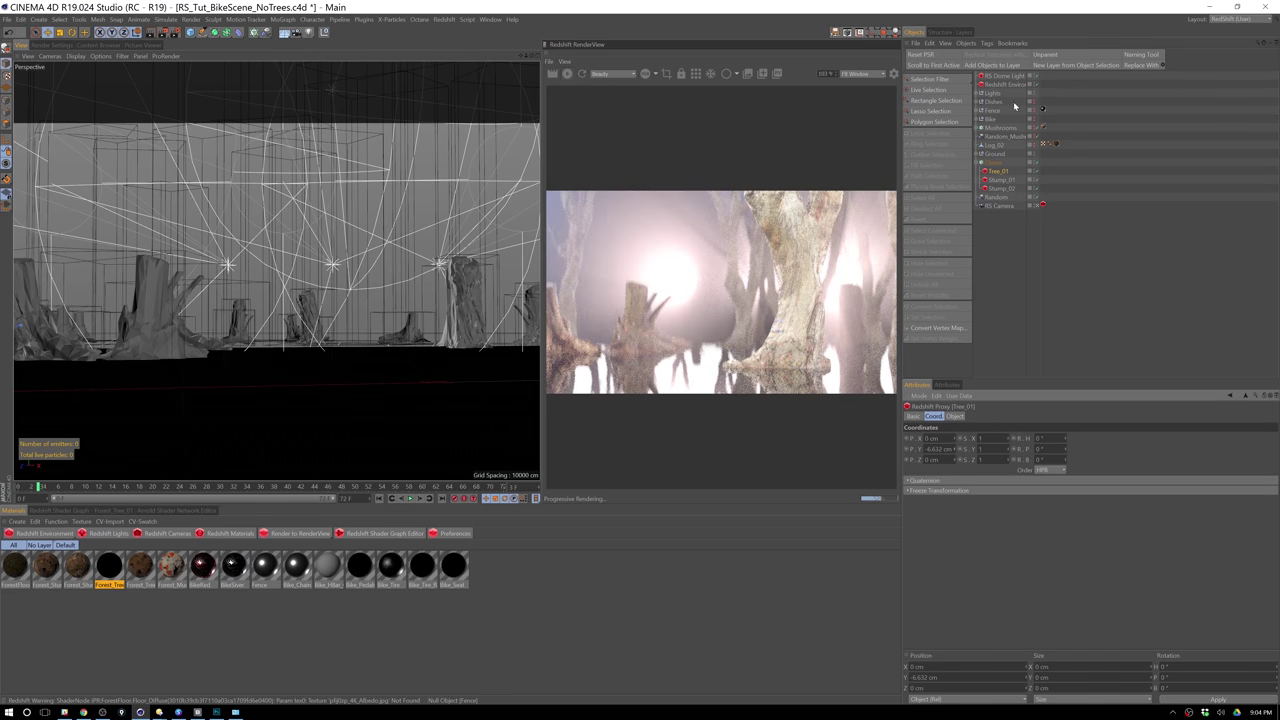
pyautogui.click(1035, 76)
pyautogui.press('Delete')
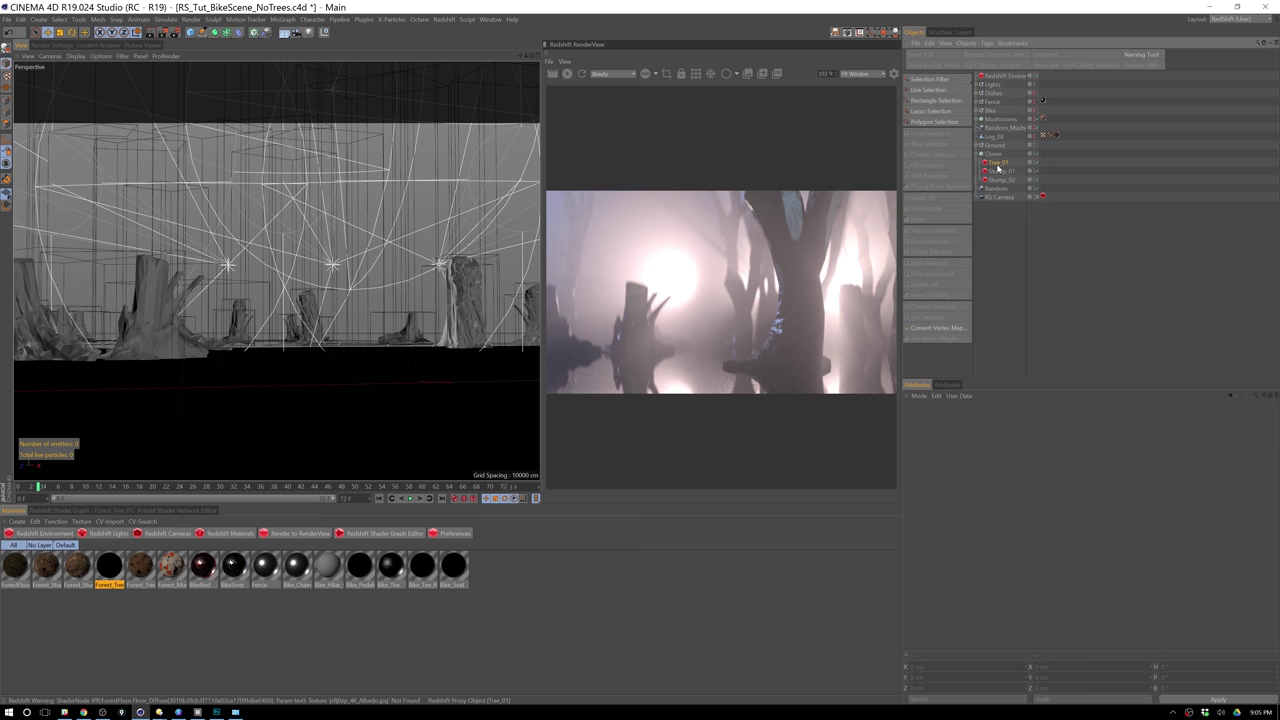
# Set the Tree_01 proxy's Materials From option to Object and assign the Forest_Tree_01 material to it.
pyautogui.click(997, 164)
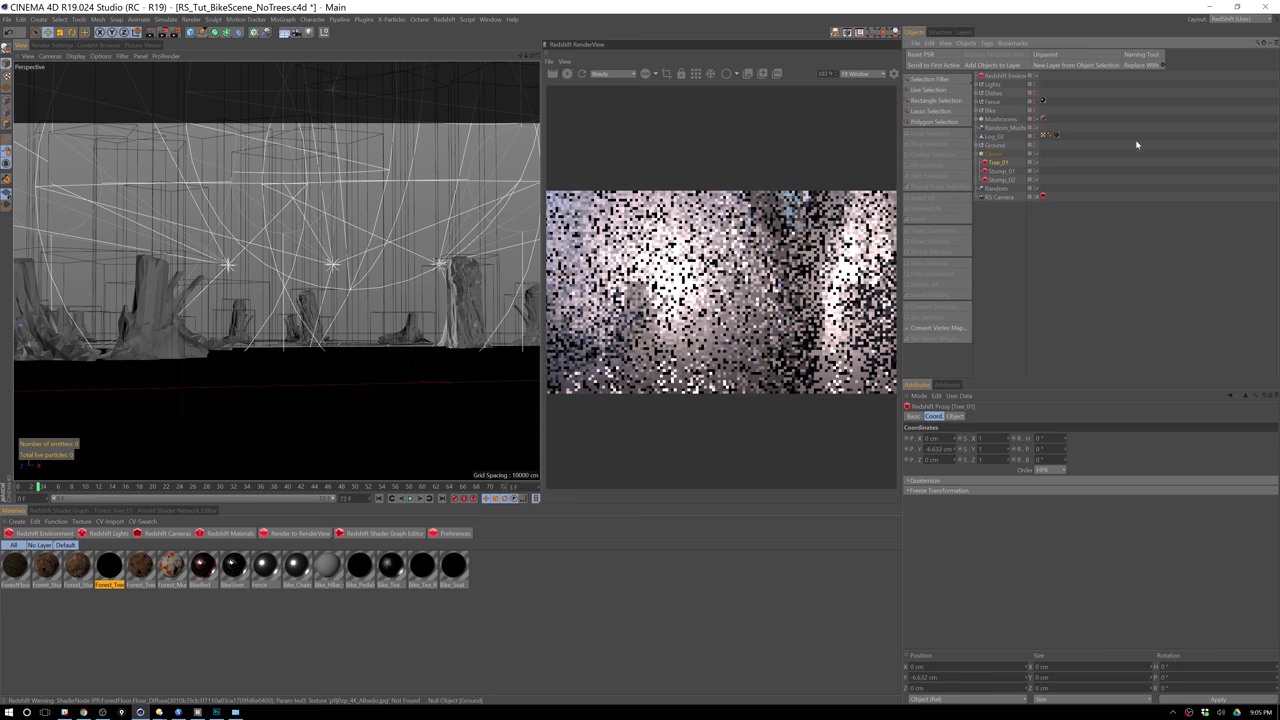
pyautogui.click(956, 416)
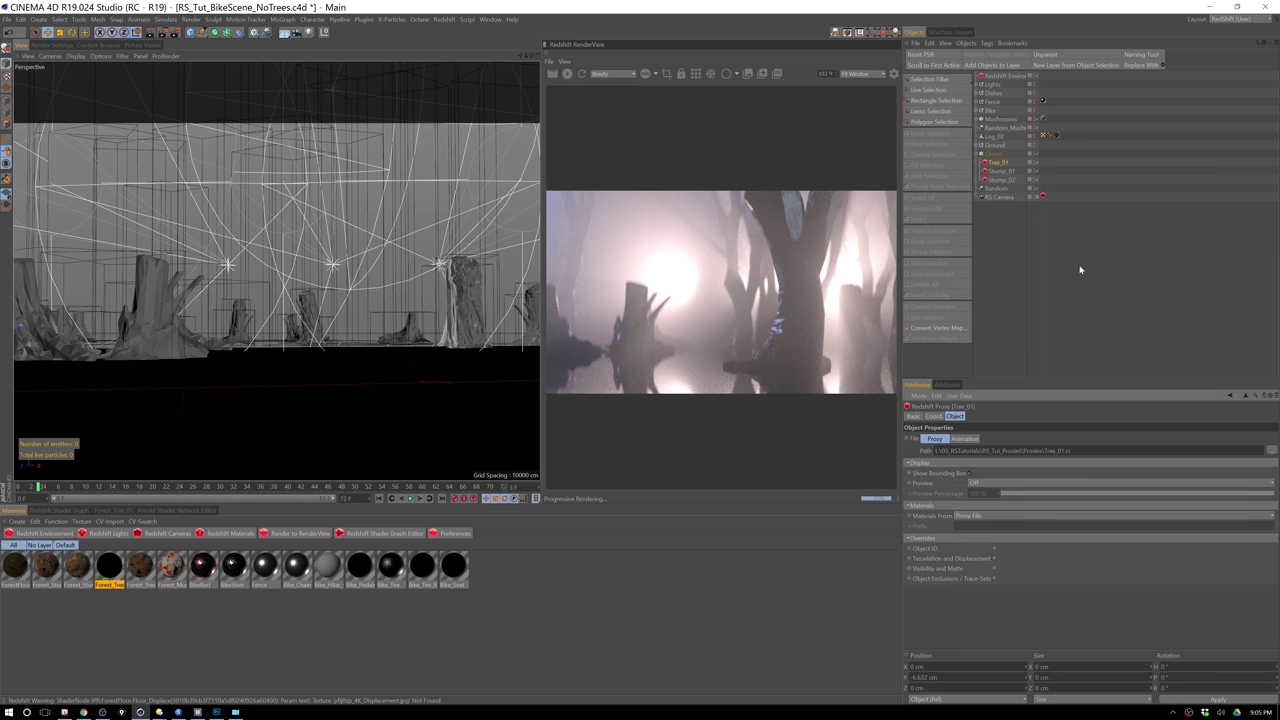
pyautogui.click(982, 516)
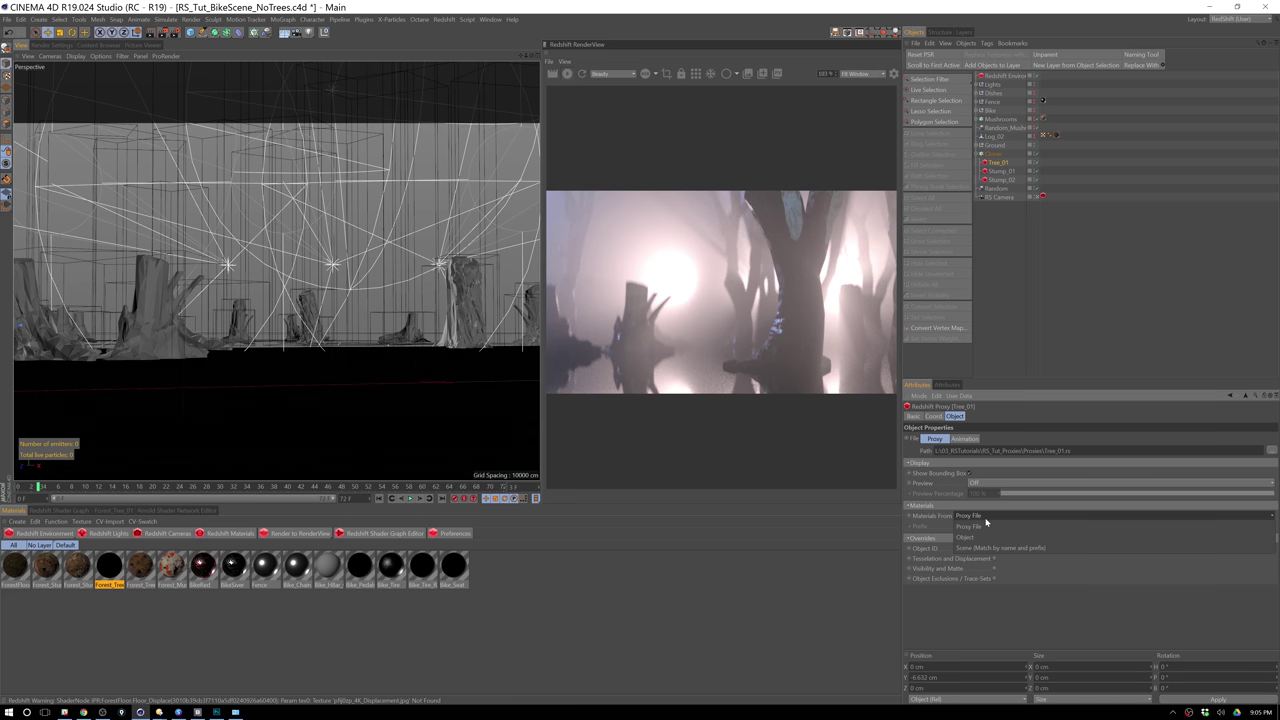
pyautogui.click(980, 538)
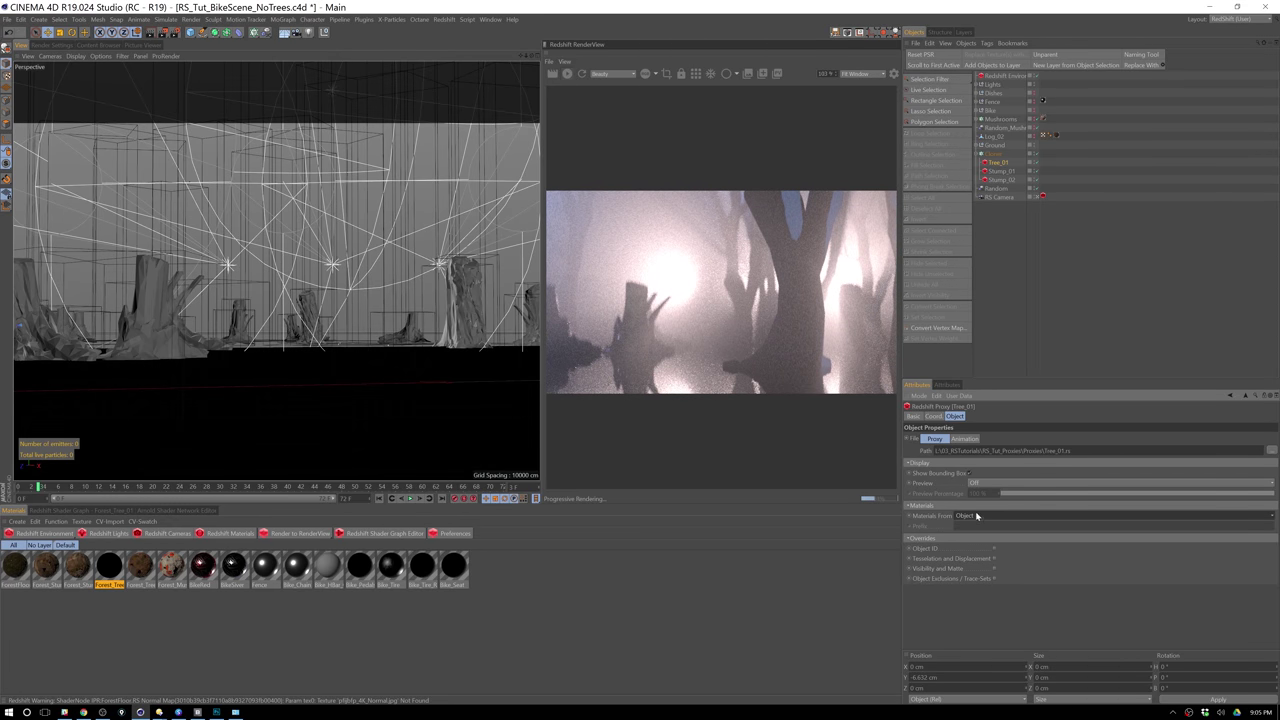
pyautogui.click(977, 516)
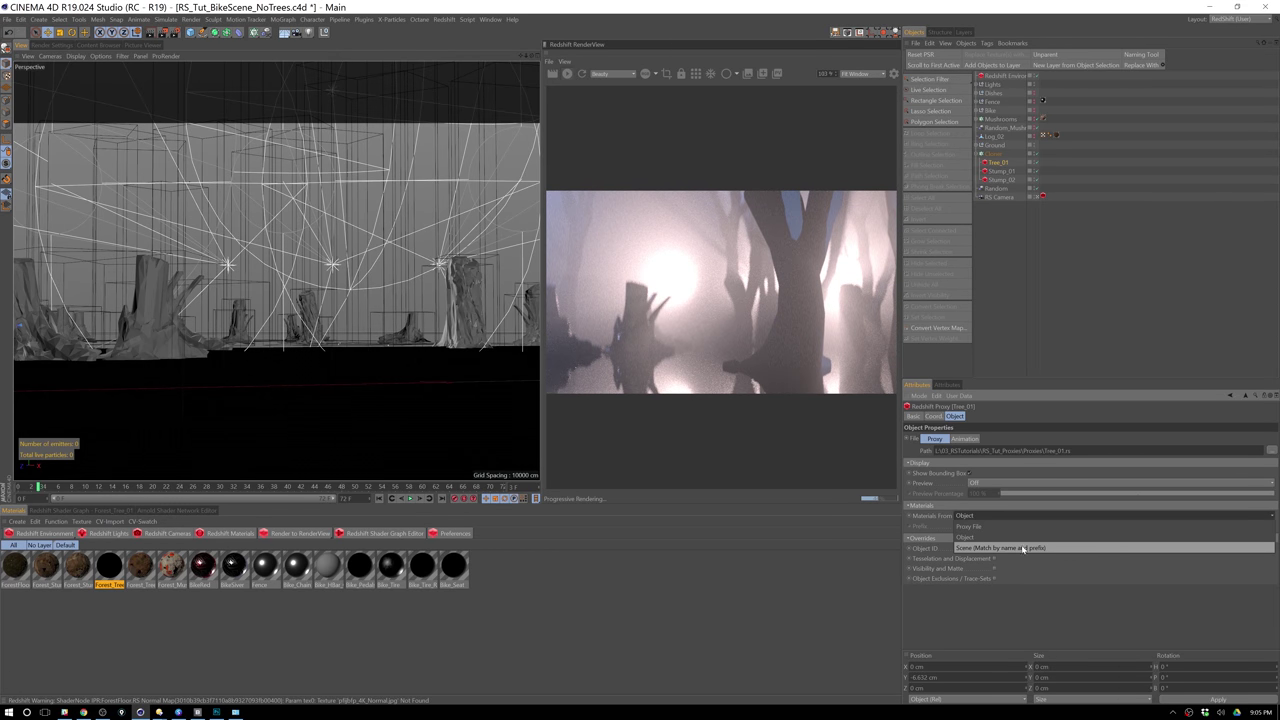
pyautogui.click(990, 537)
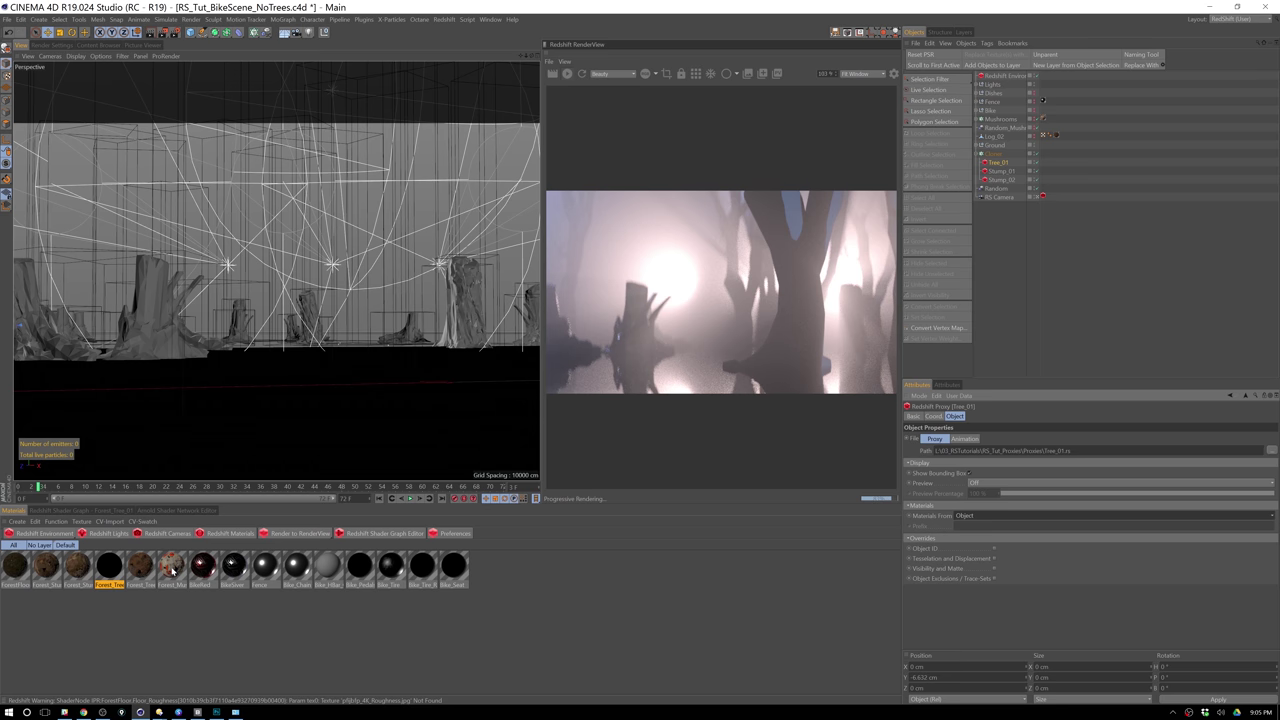
pyautogui.moveTo(172, 570); pyautogui.dragTo(826, 344)
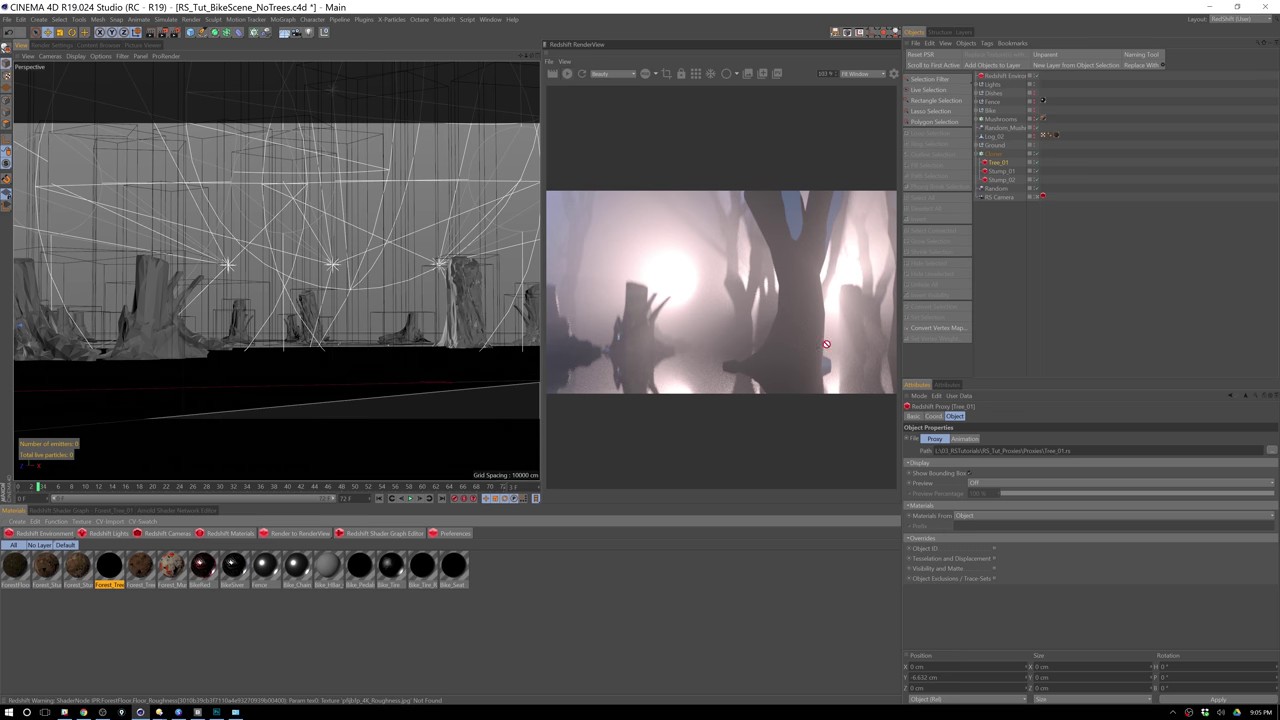
pyautogui.moveTo(1005, 172); pyautogui.dragTo(1003, 162)
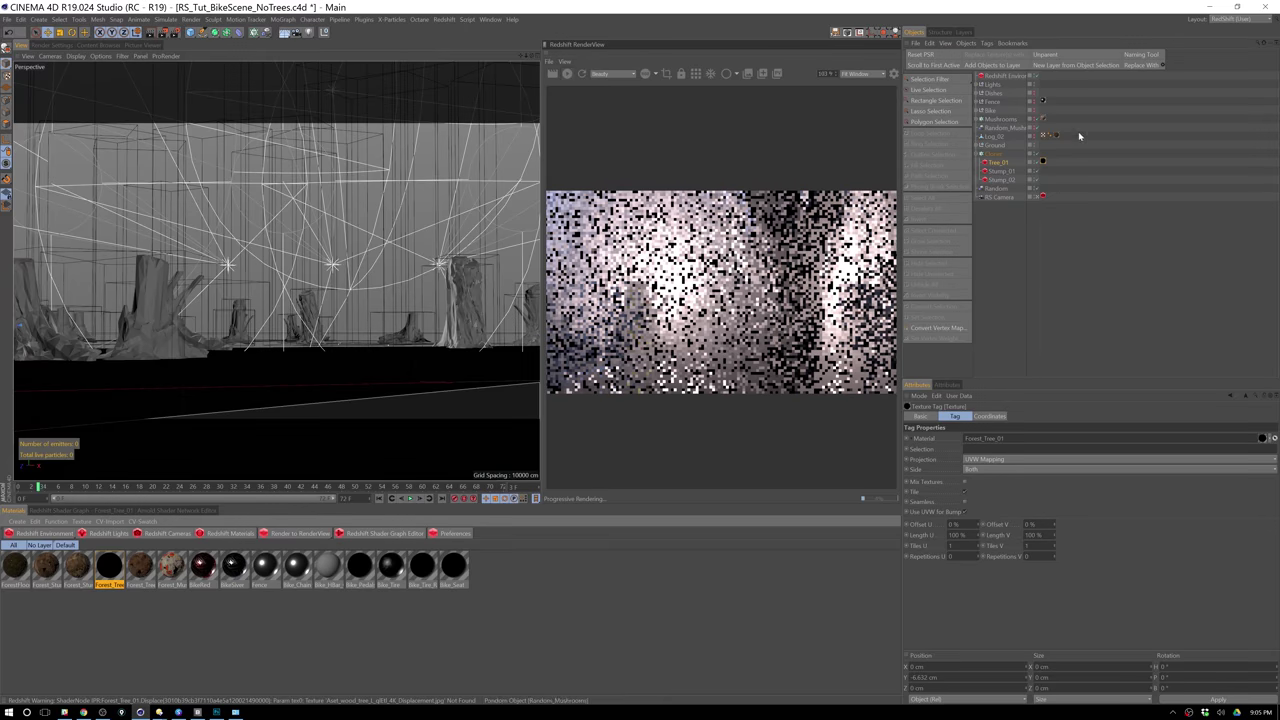
# Leave the RS Camera view and add a Redshift dome light to inspect the material on the trees.
pyautogui.click(1037, 196)
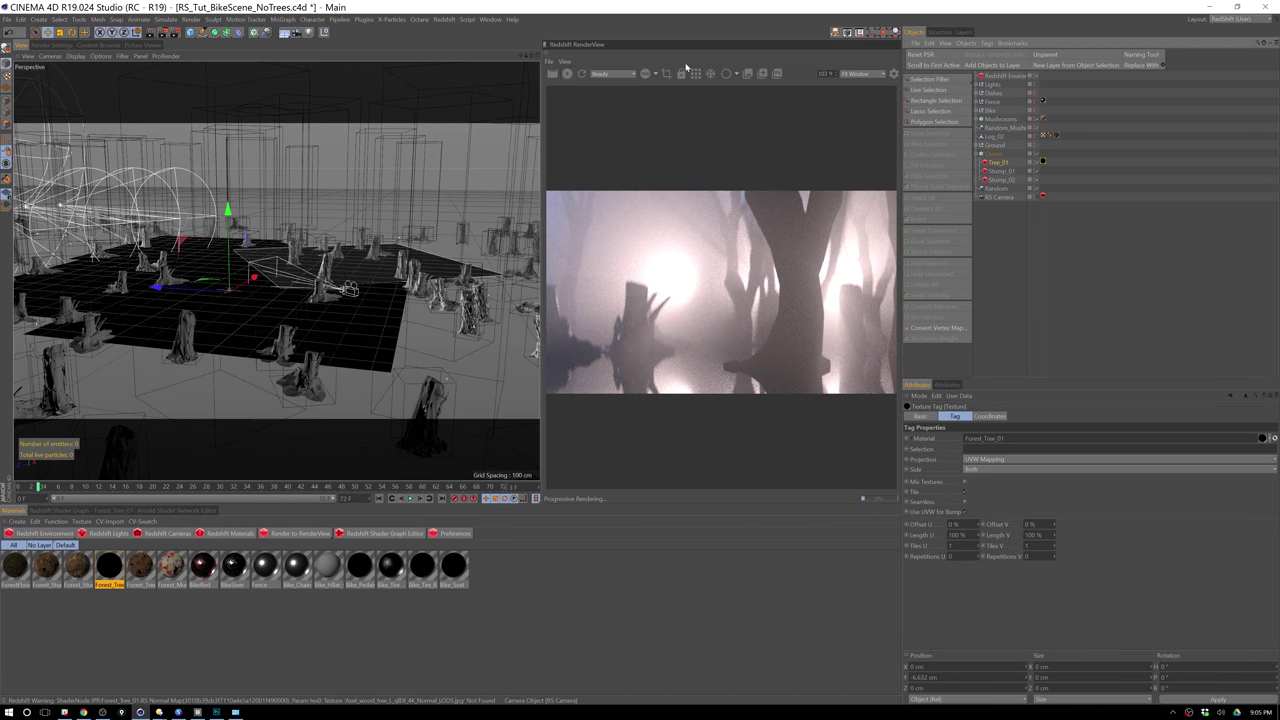
pyautogui.keyDown('alt'); pyautogui.moveTo(292, 323); pyautogui.dragTo(228, 294); pyautogui.keyUp('alt')
pyautogui.keyDown('alt'); pyautogui.moveTo(228, 294); pyautogui.dragTo(355, 268, button='right'); pyautogui.keyUp('alt')
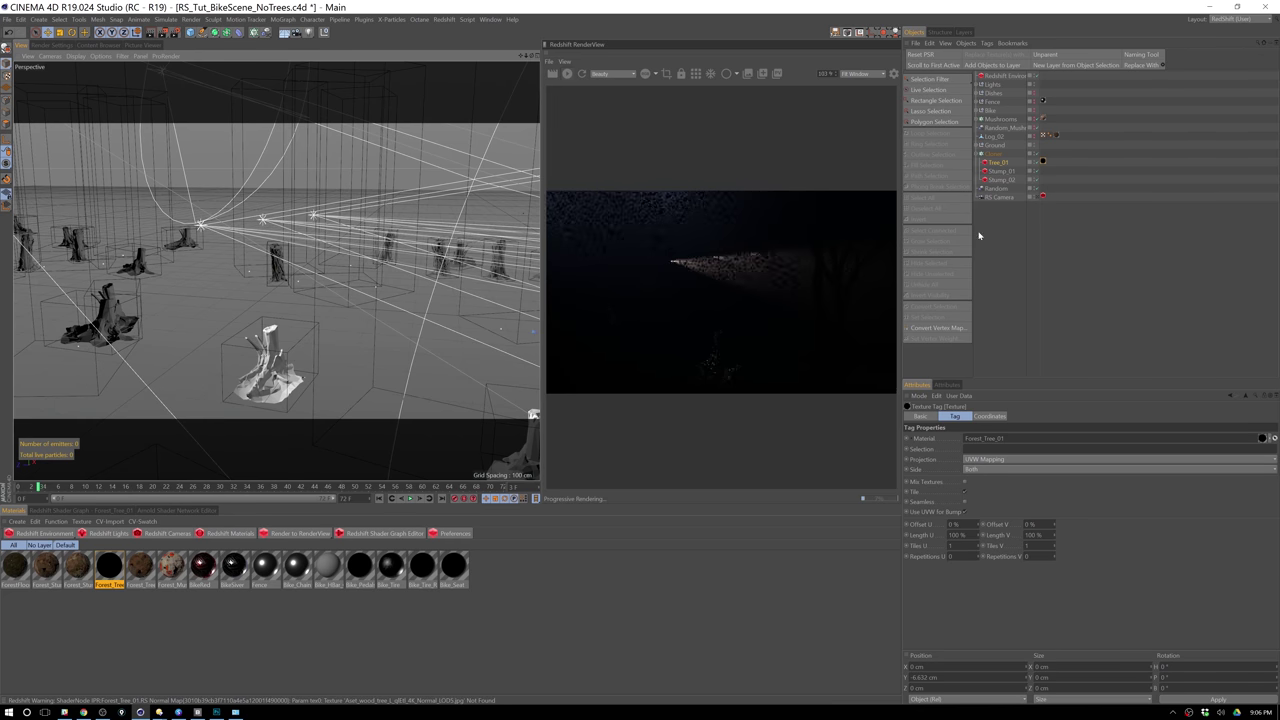
pyautogui.click(1012, 177)
pyautogui.click(997, 162)
pyautogui.keyDown('alt'); pyautogui.moveTo(400, 290); pyautogui.dragTo(353, 274); pyautogui.keyUp('alt')
pyautogui.keyDown('alt'); pyautogui.moveTo(353, 274); pyautogui.dragTo(405, 272, button='right'); pyautogui.keyUp('alt')
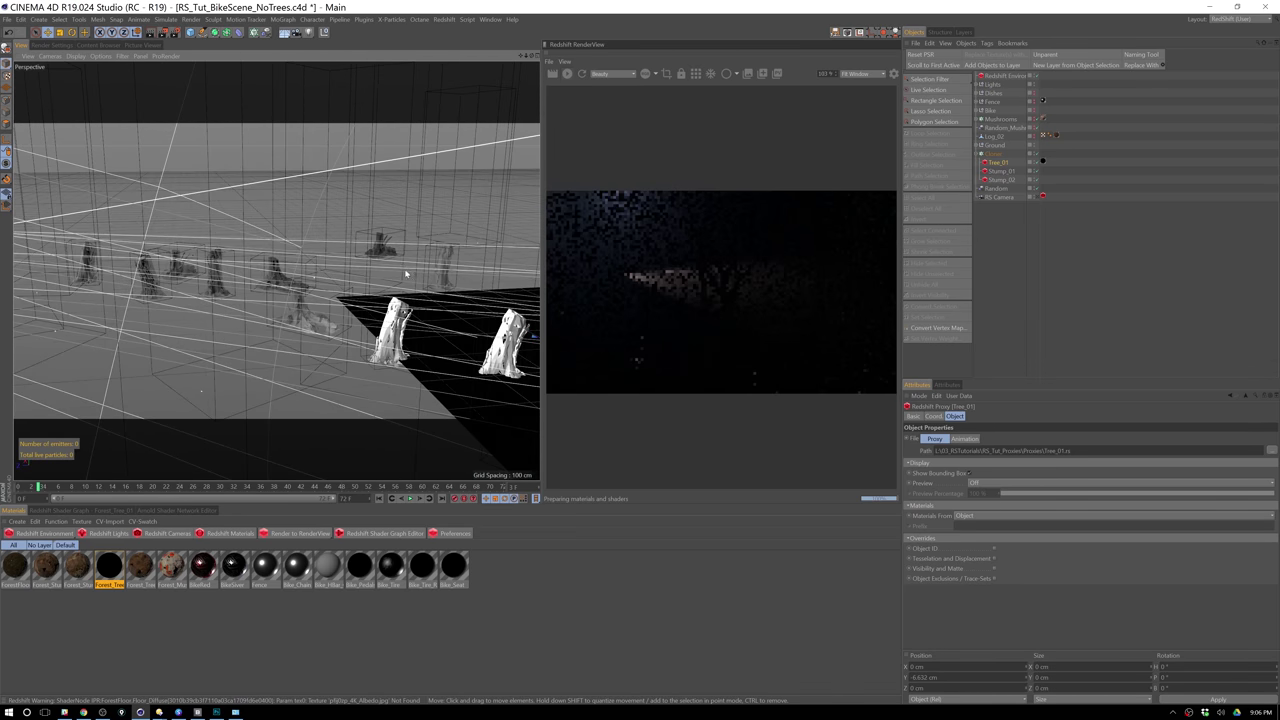
pyautogui.click(110, 533)
pyautogui.click(164, 579)
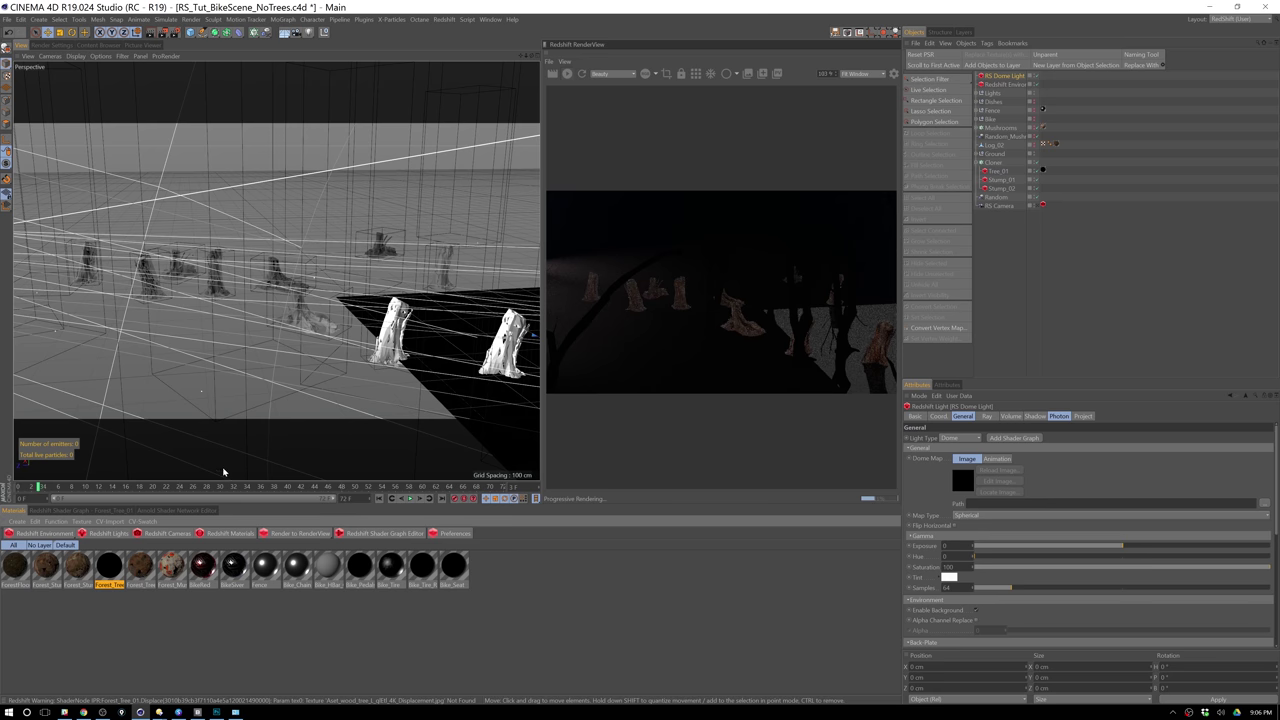
pyautogui.keyDown('alt'); pyautogui.moveTo(272, 372); pyautogui.dragTo(322, 217); pyautogui.keyUp('alt')
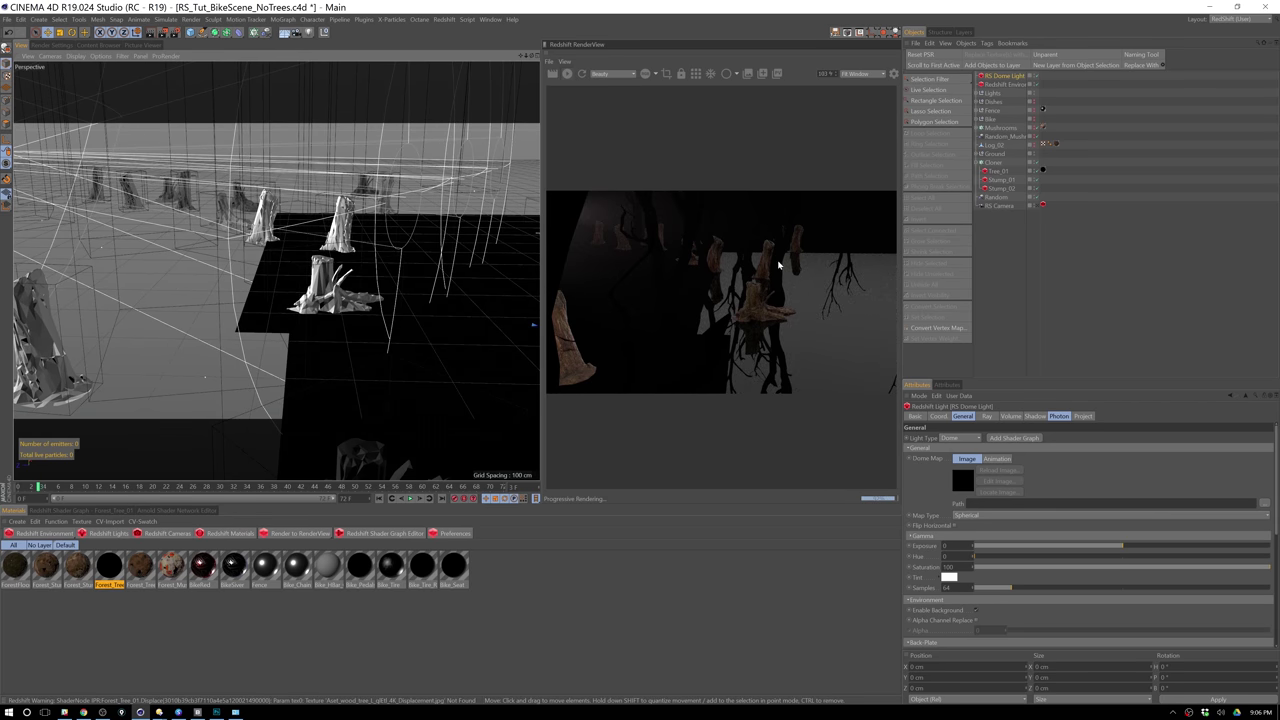
# Remove the texture tag from Tree_01 and set its Materials From option back to Proxy File.
pyautogui.click(1043, 170)
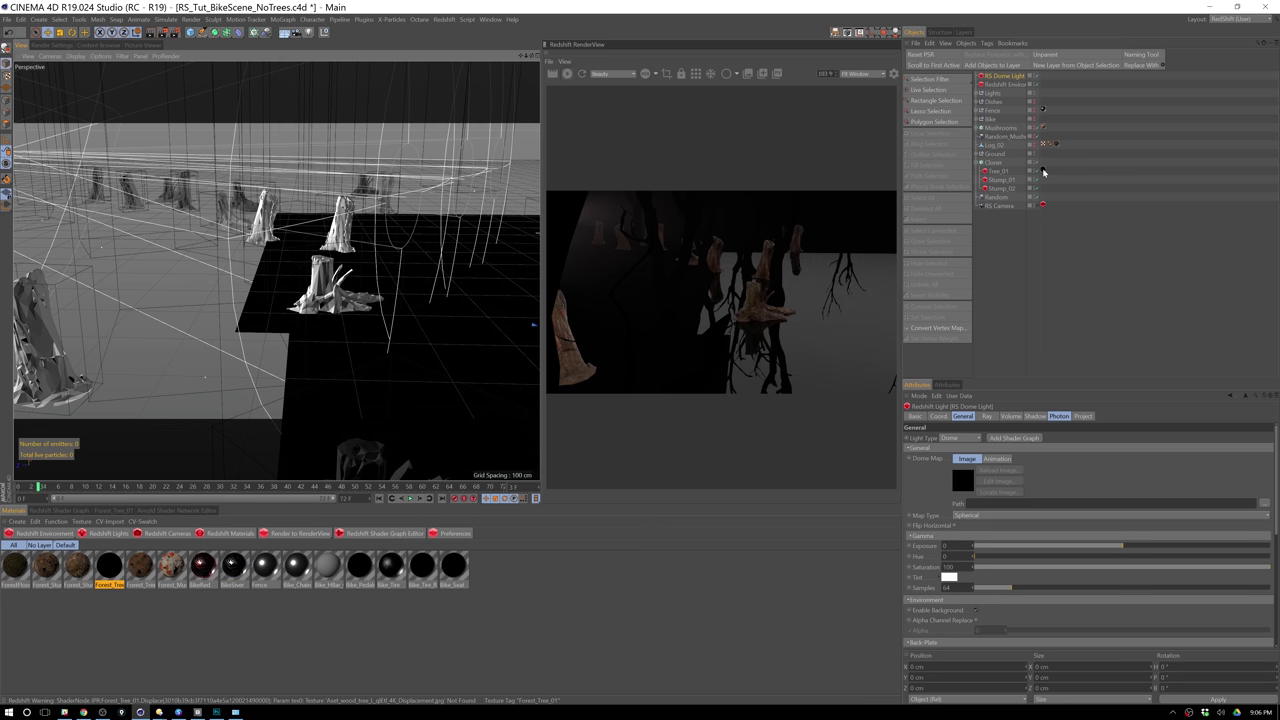
pyautogui.click(1098, 163)
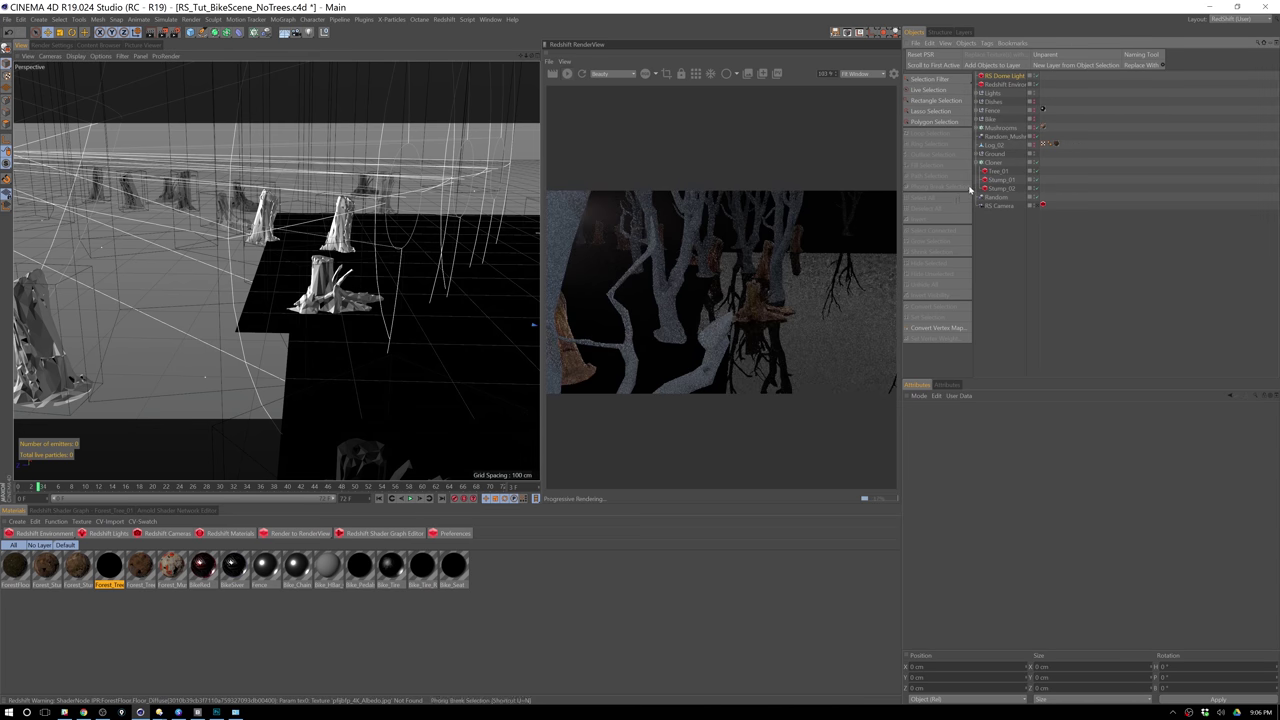
pyautogui.click(1011, 172)
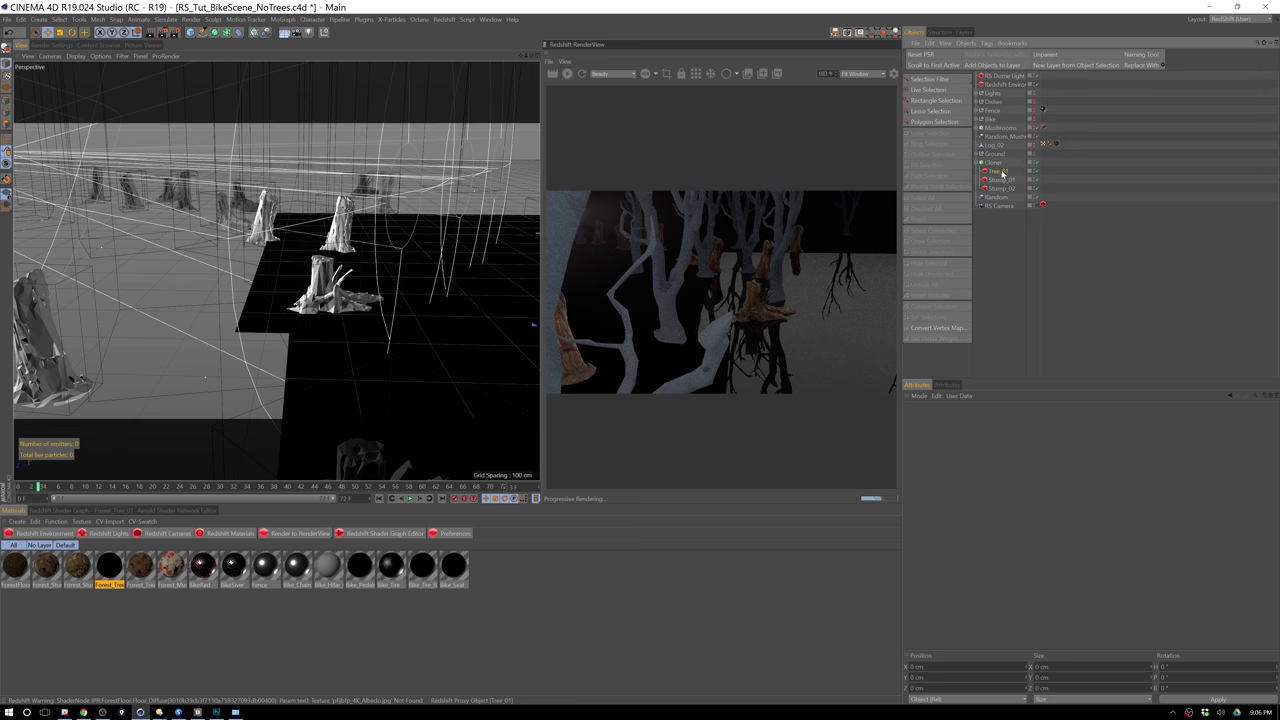
pyautogui.click(1006, 516)
pyautogui.click(1005, 527)
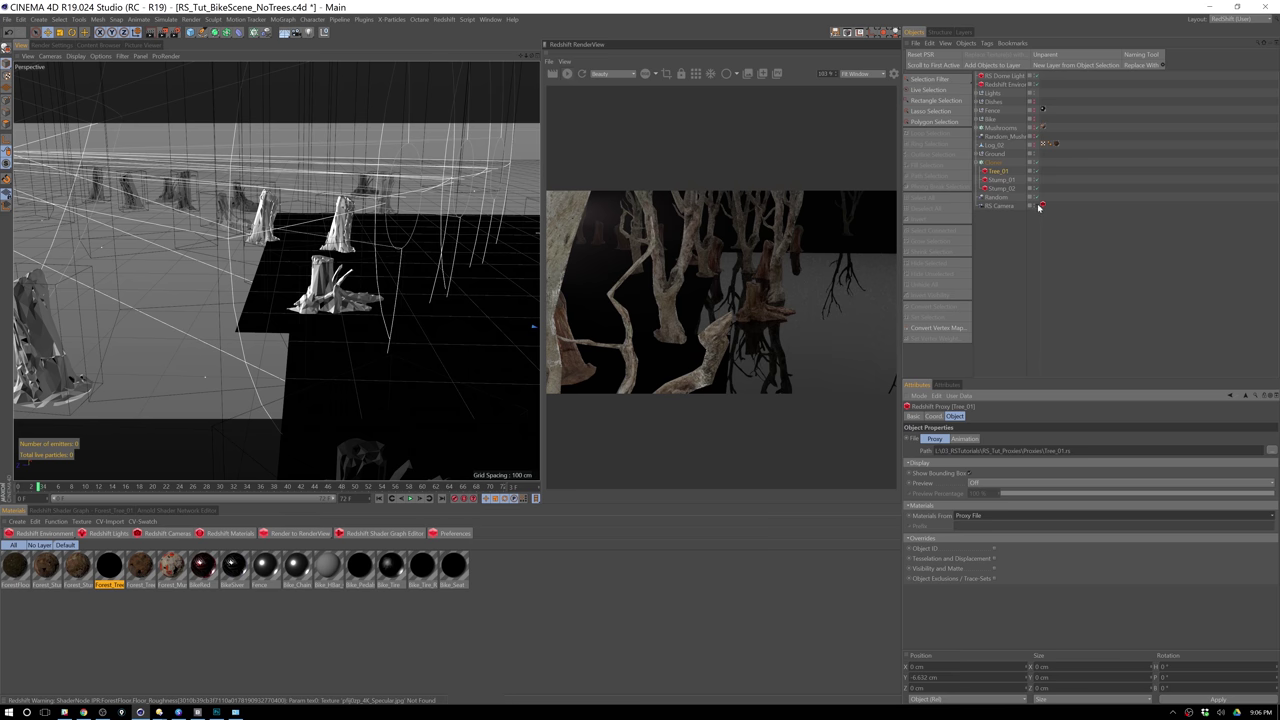
# Delete the RS Dome Light and, in the RS Camera view, unhide the dishes, fence and bike.
pyautogui.click(1008, 75)
pyautogui.press('Delete')
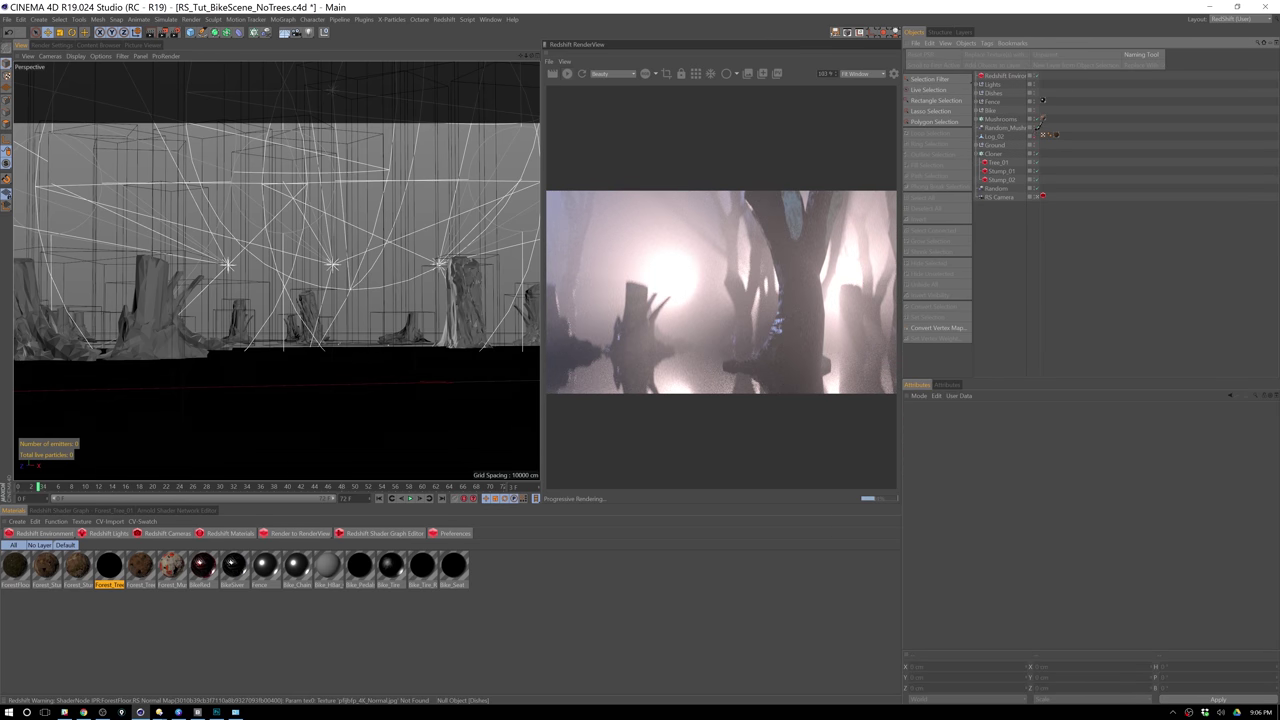
pyautogui.click(1031, 111)
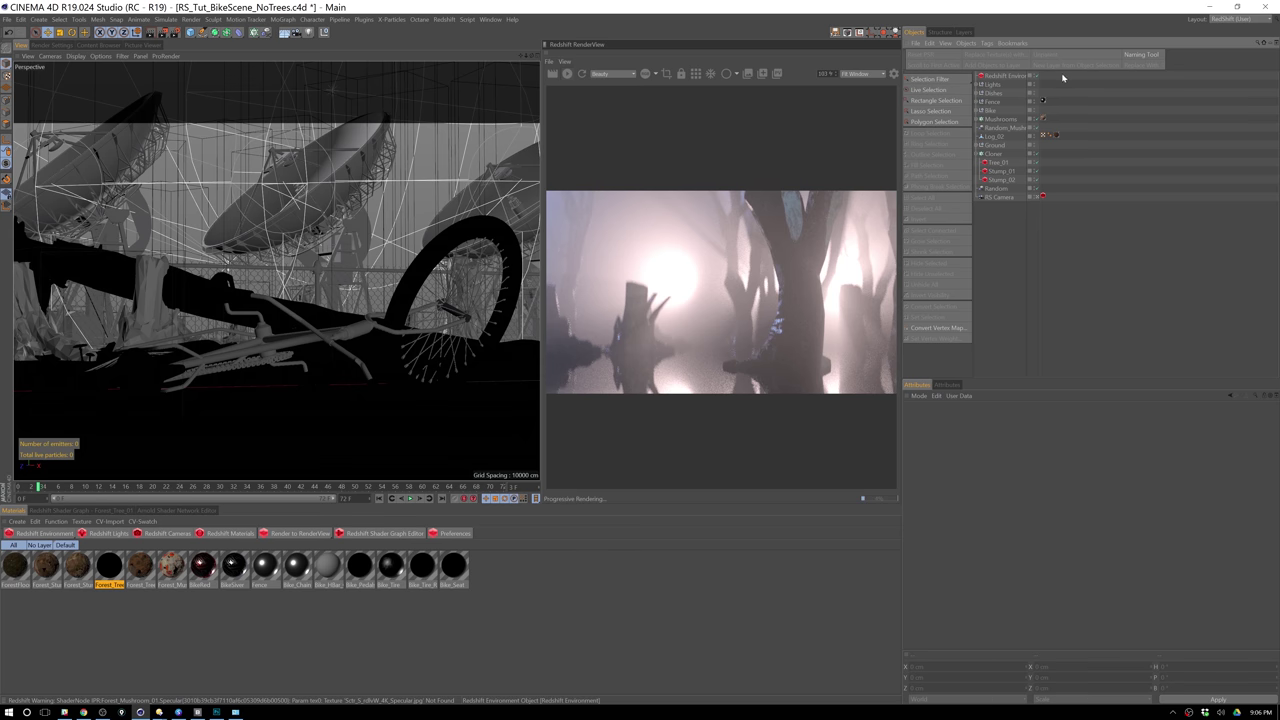
# Set the Cloner's grid size in X to about 4457 cm.
pyautogui.click(1006, 155)
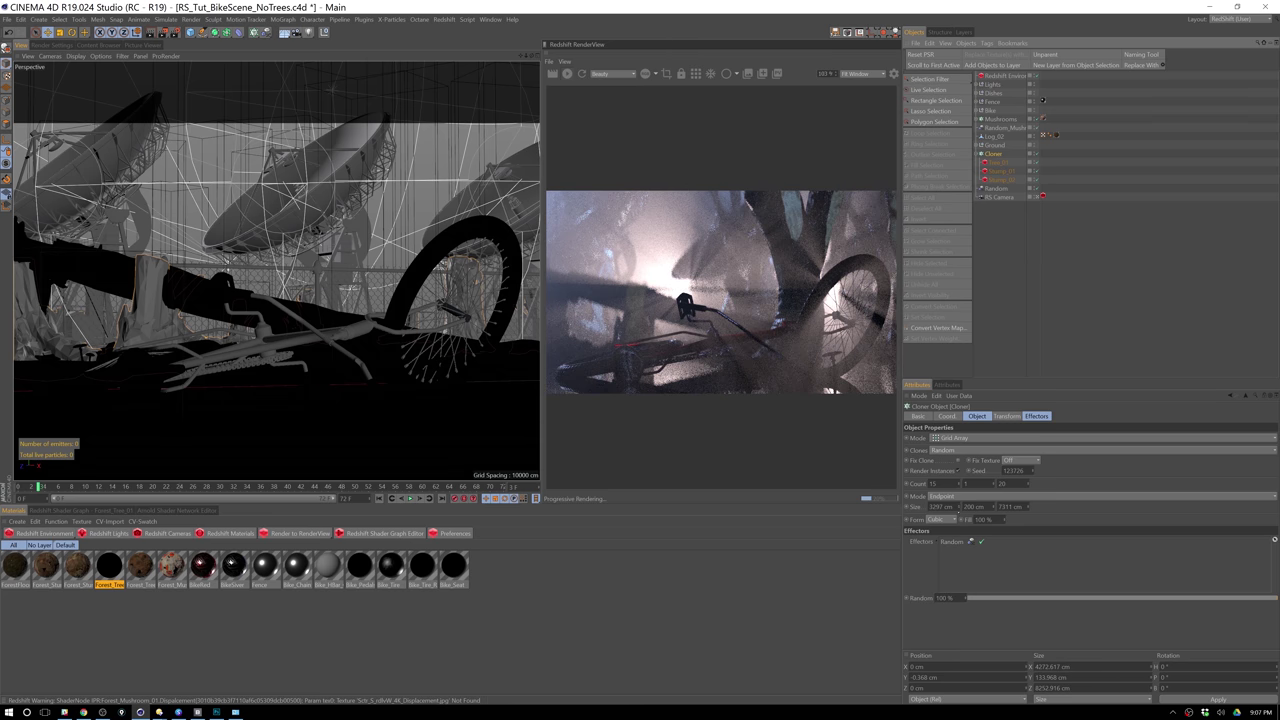
pyautogui.moveTo(958, 506); pyautogui.dragTo(981, 470)
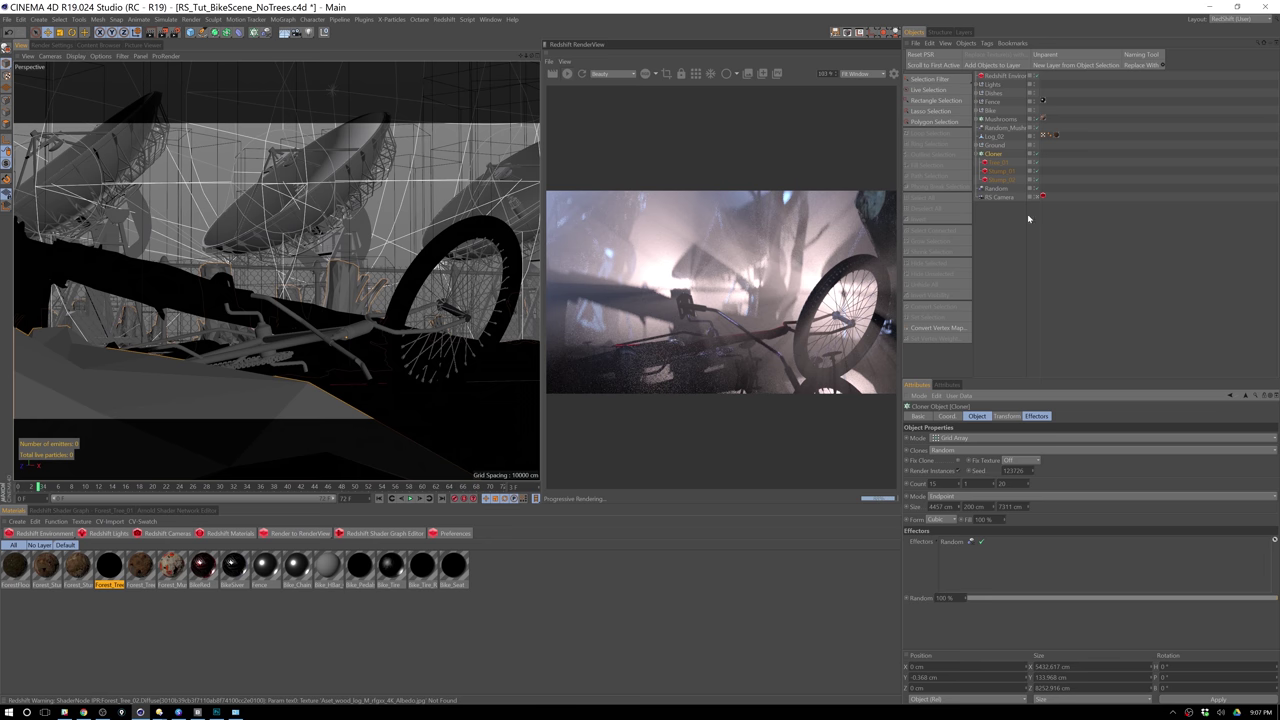
# Try Scene (Match by name and prefix) as Tree_01's material source, and return it to Proxy File.
pyautogui.click(998, 162)
pyautogui.click(976, 516)
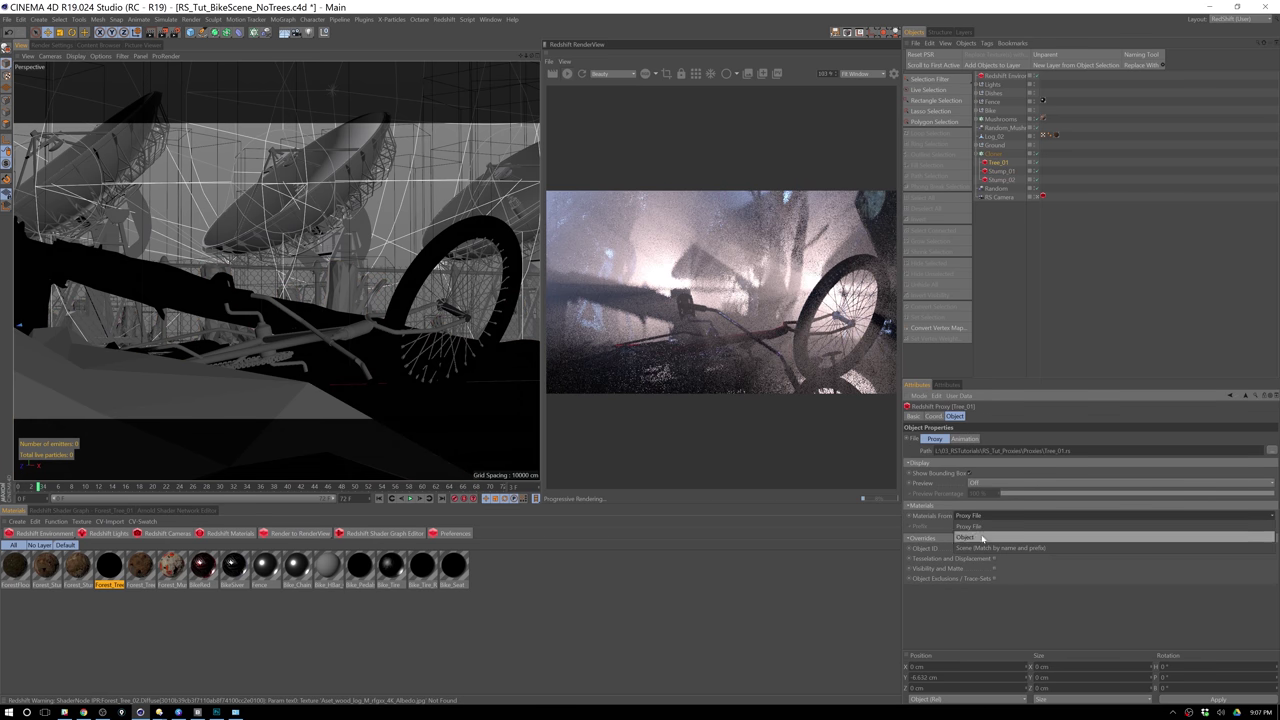
pyautogui.click(976, 541)
pyautogui.click(987, 516)
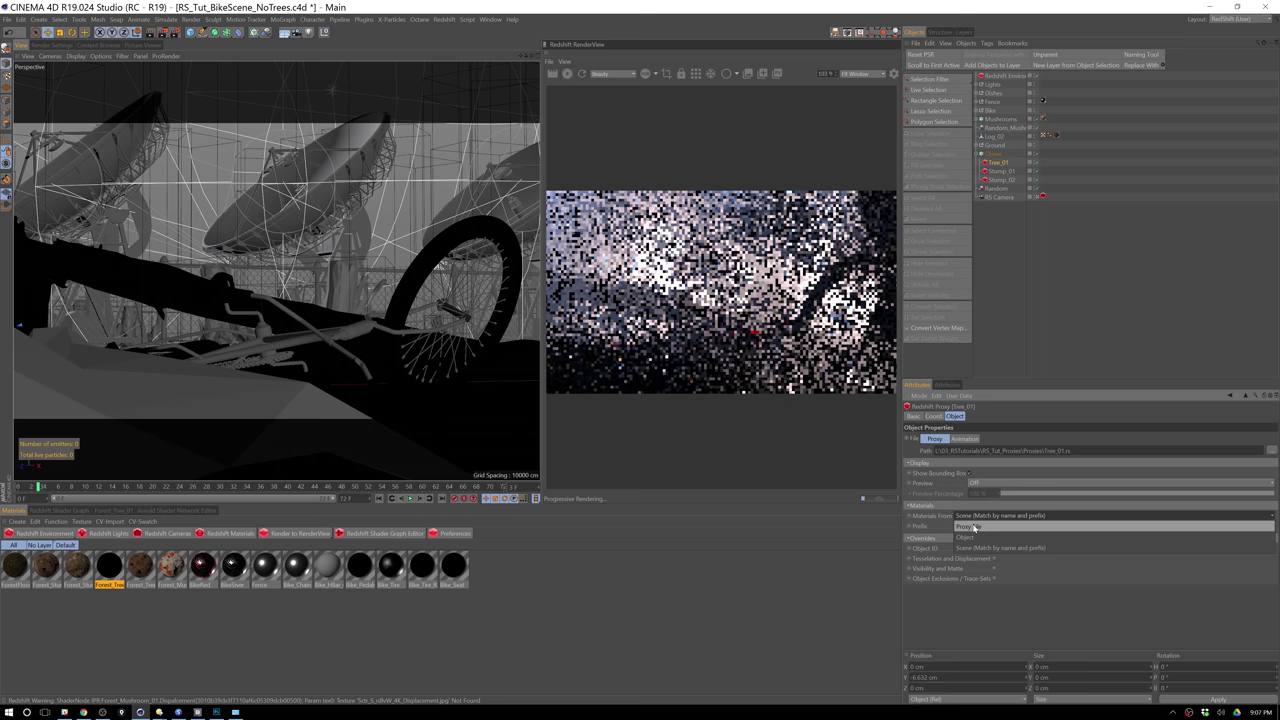
pyautogui.click(988, 528)
# Set the Tree_01 proxy's viewport preview to Mesh.
pyautogui.click(988, 483)
pyautogui.click(988, 514)
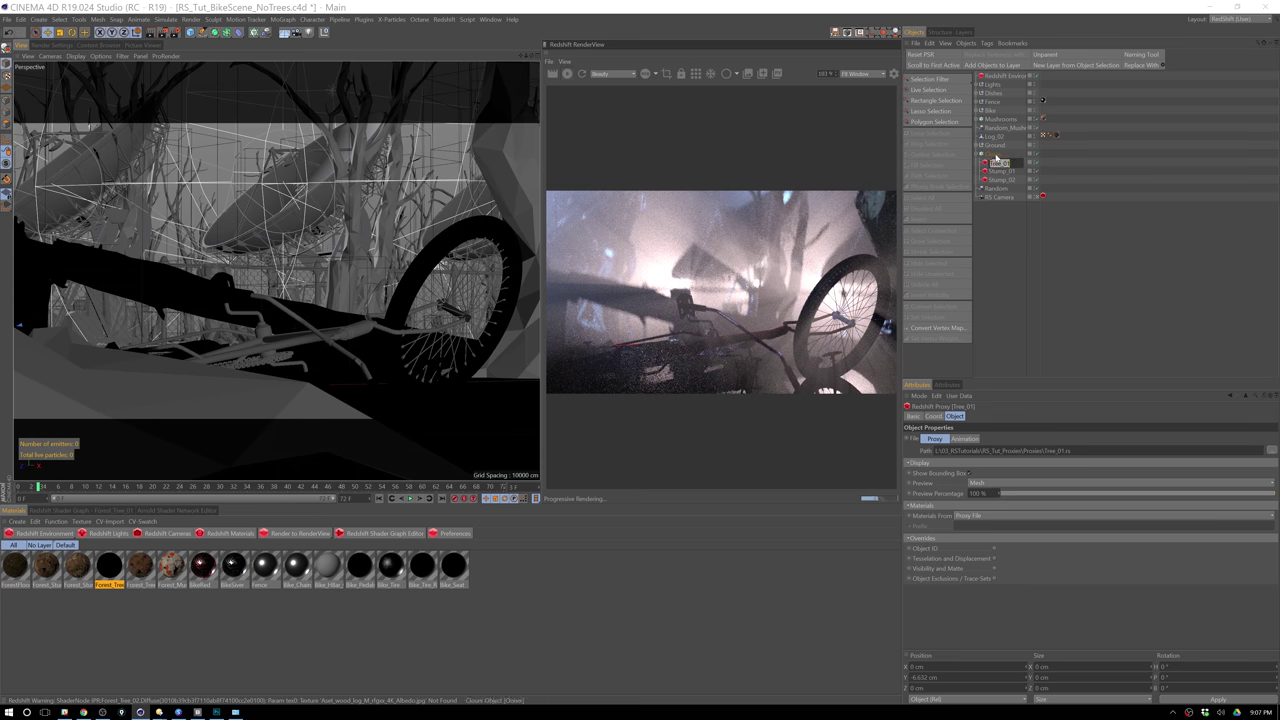
# Try an X size of about 4463 cm and an X count of 13 on the Cloner, and undo both changes.
pyautogui.click(995, 153)
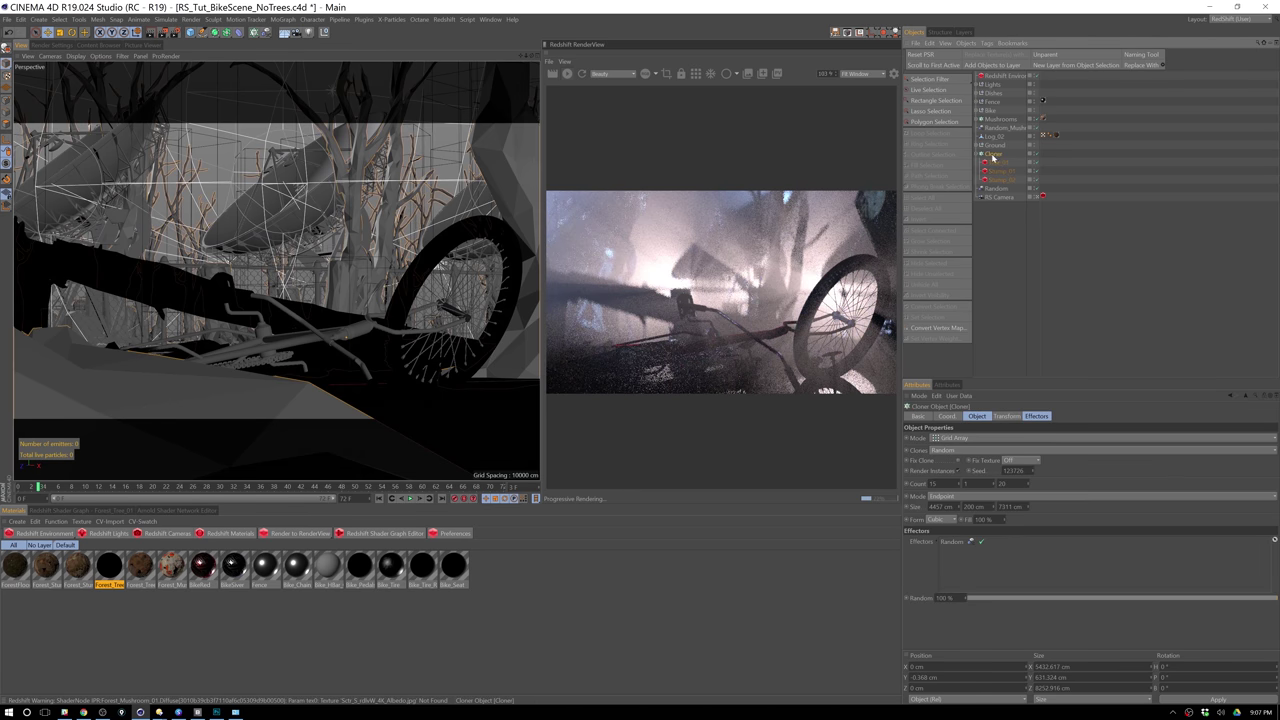
pyautogui.moveTo(960, 508); pyautogui.dragTo(960, 486)
pyautogui.click(959, 486)
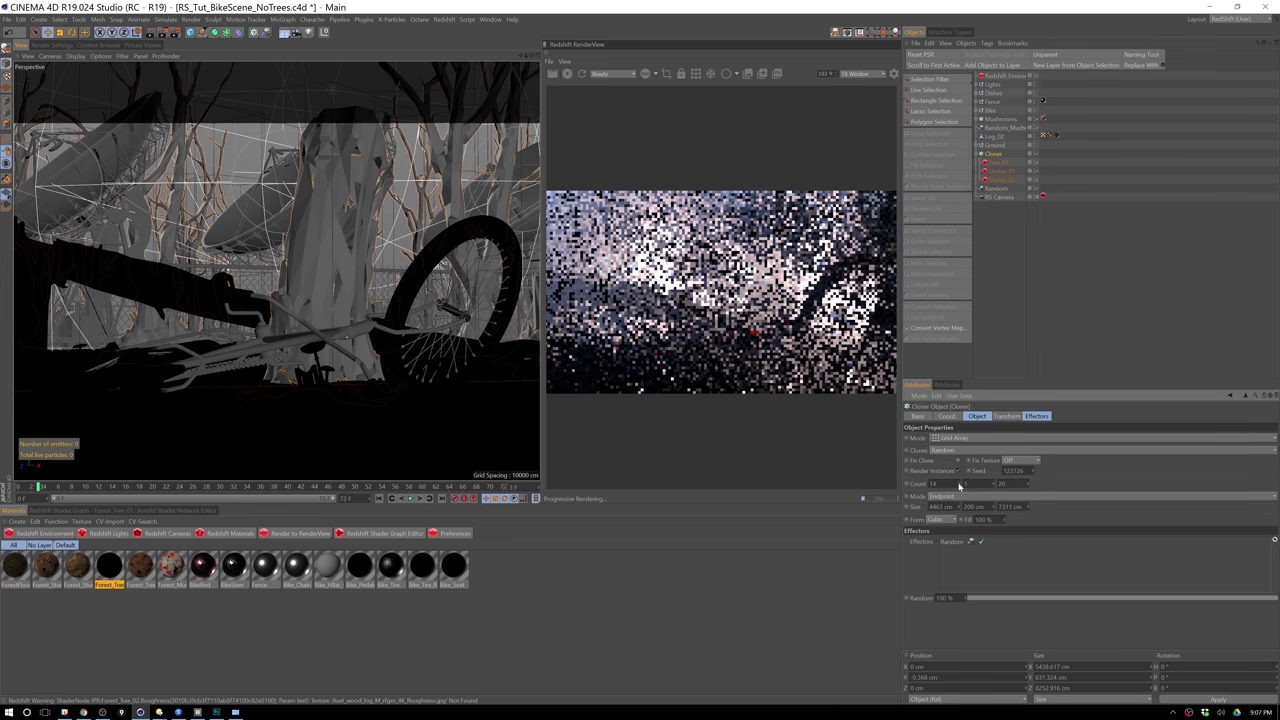
pyautogui.click(959, 487)
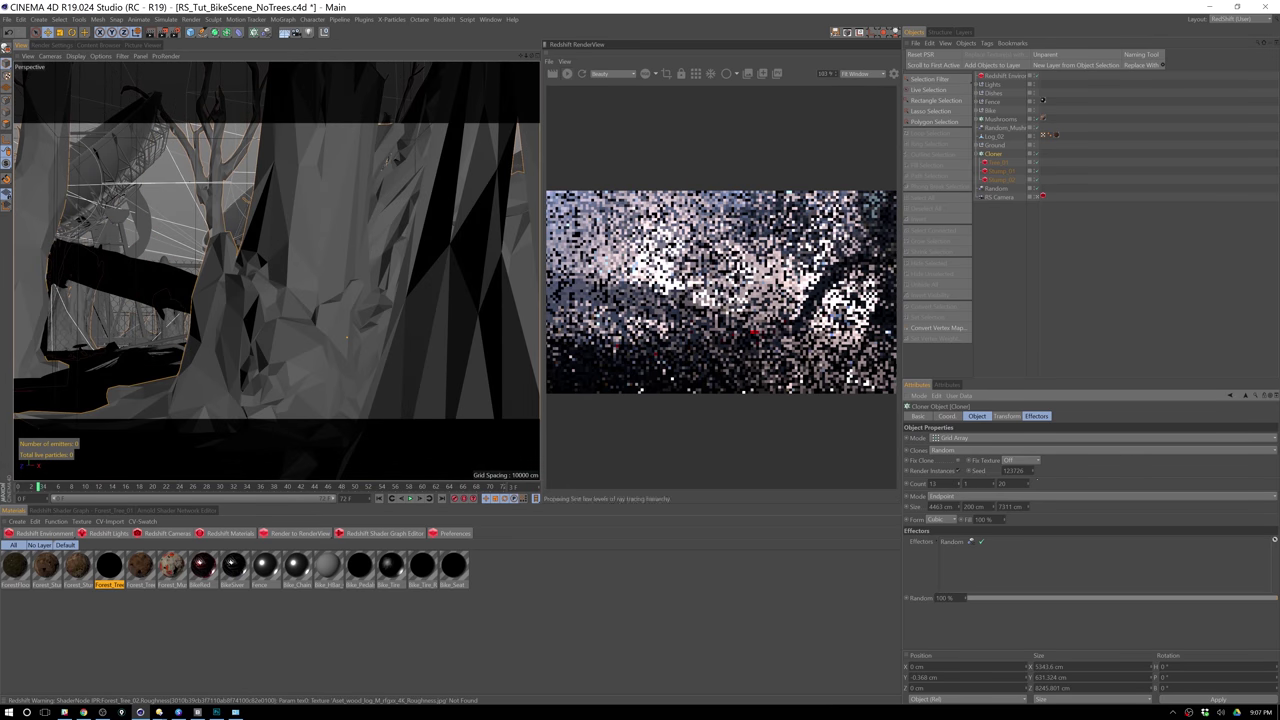
pyautogui.hotkey('ctrl', 'z')
pyautogui.hotkey('ctrl', 'z')
pyautogui.hotkey('ctrl', 'z')
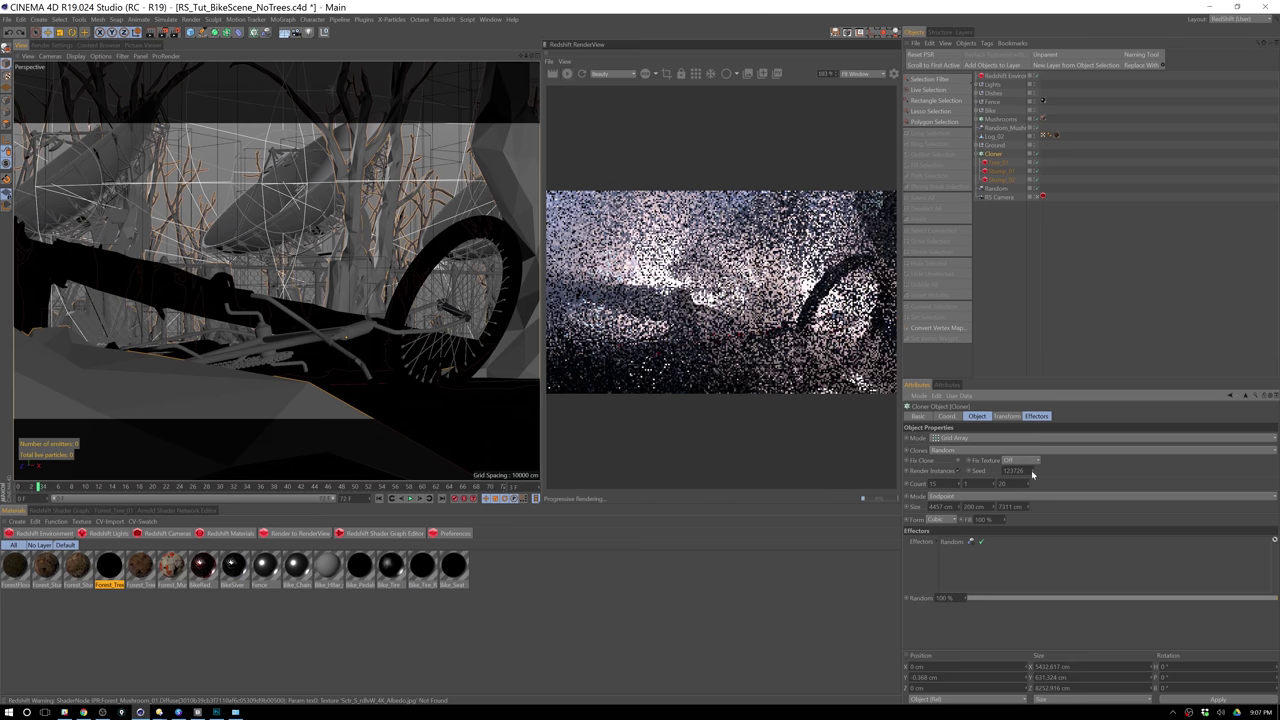
# Try different seeds on the Cloner to reshuffle the trees and stumps, and settle on seed 123751.
pyautogui.click(1034, 467)
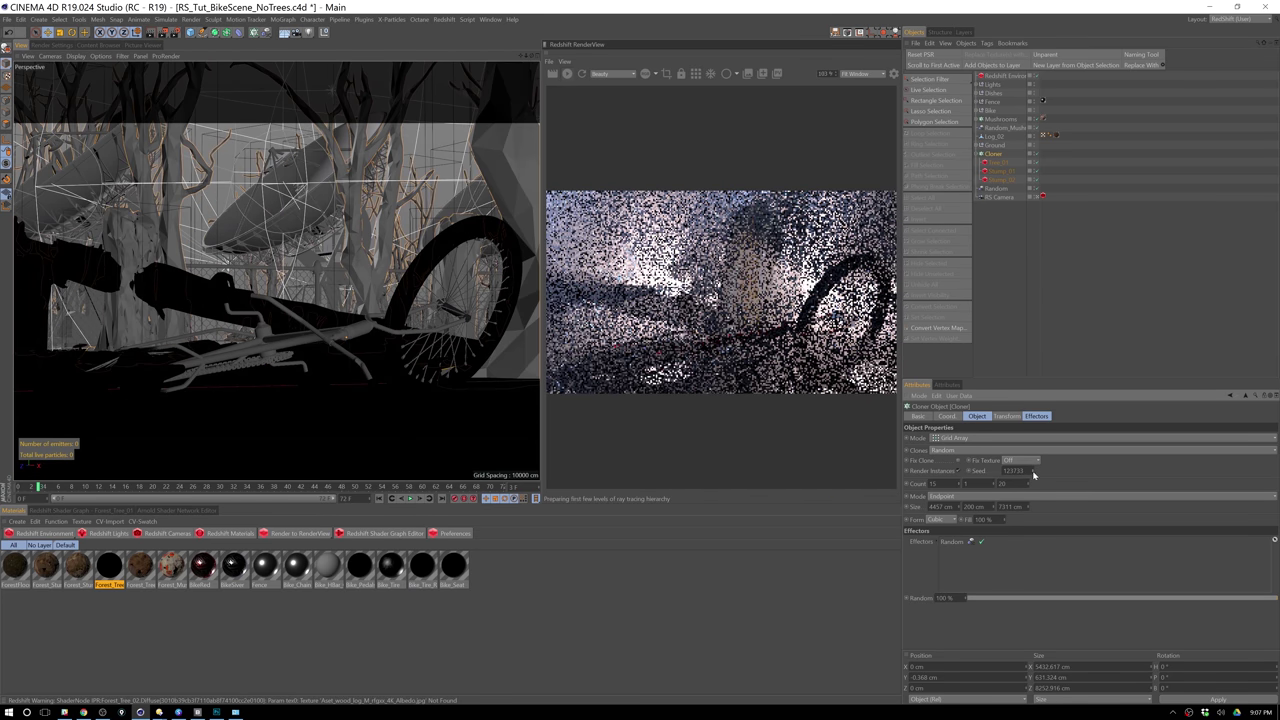
pyautogui.click(1034, 471)
pyautogui.click(1034, 471)
pyautogui.click(1034, 471)
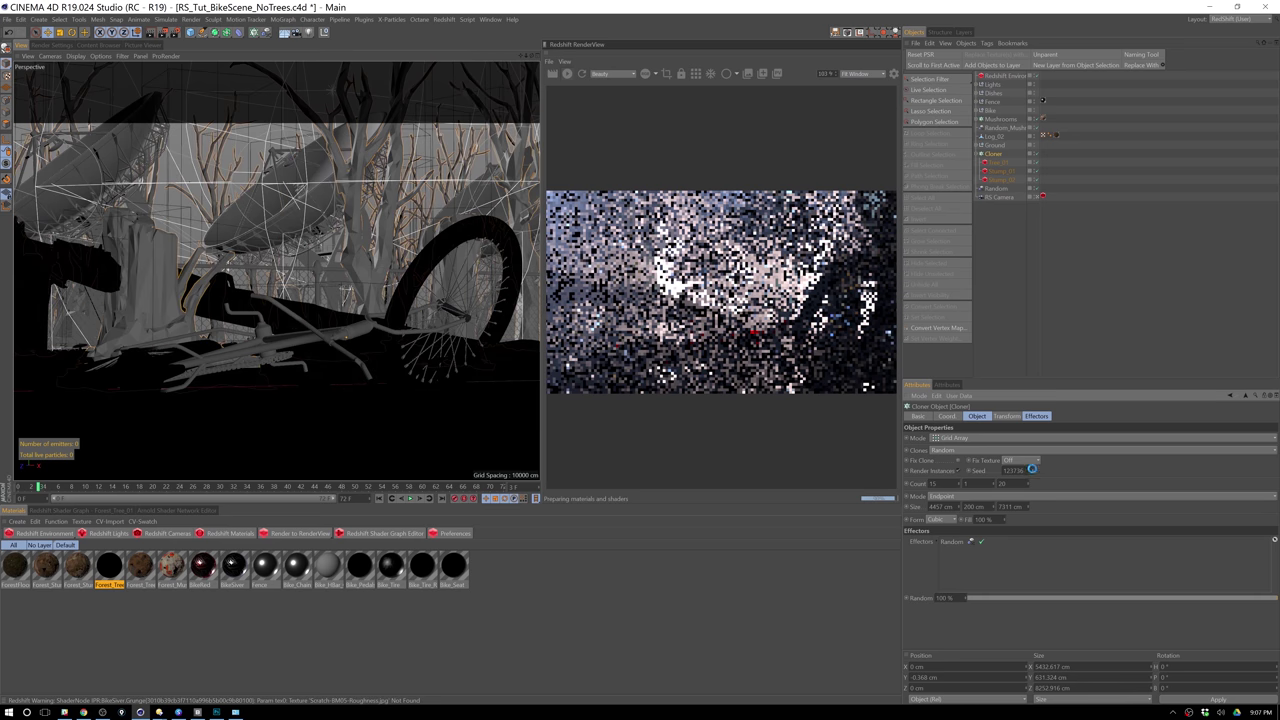
pyautogui.click(1034, 471)
pyautogui.click(1034, 471)
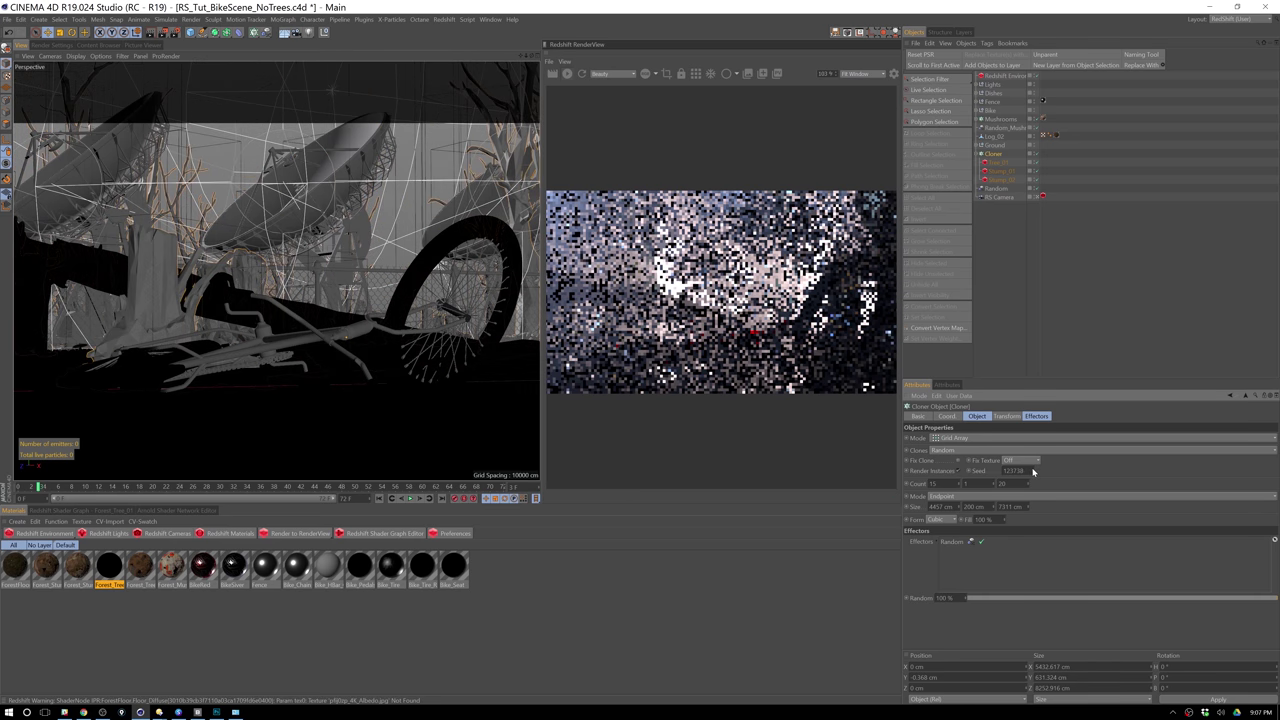
pyautogui.click(1034, 471)
pyautogui.click(1034, 471)
pyautogui.click(1034, 471)
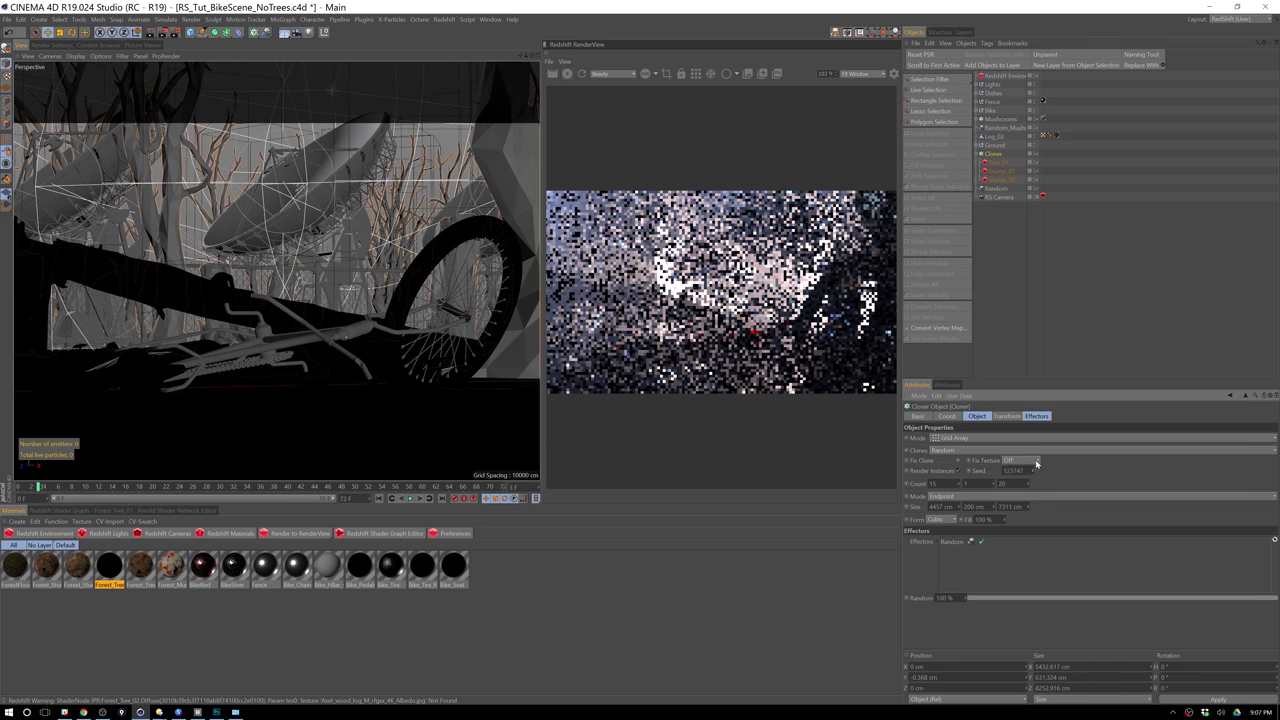
pyautogui.click(1034, 471)
pyautogui.click(1036, 468)
pyautogui.click(1037, 467)
pyautogui.click(1037, 467)
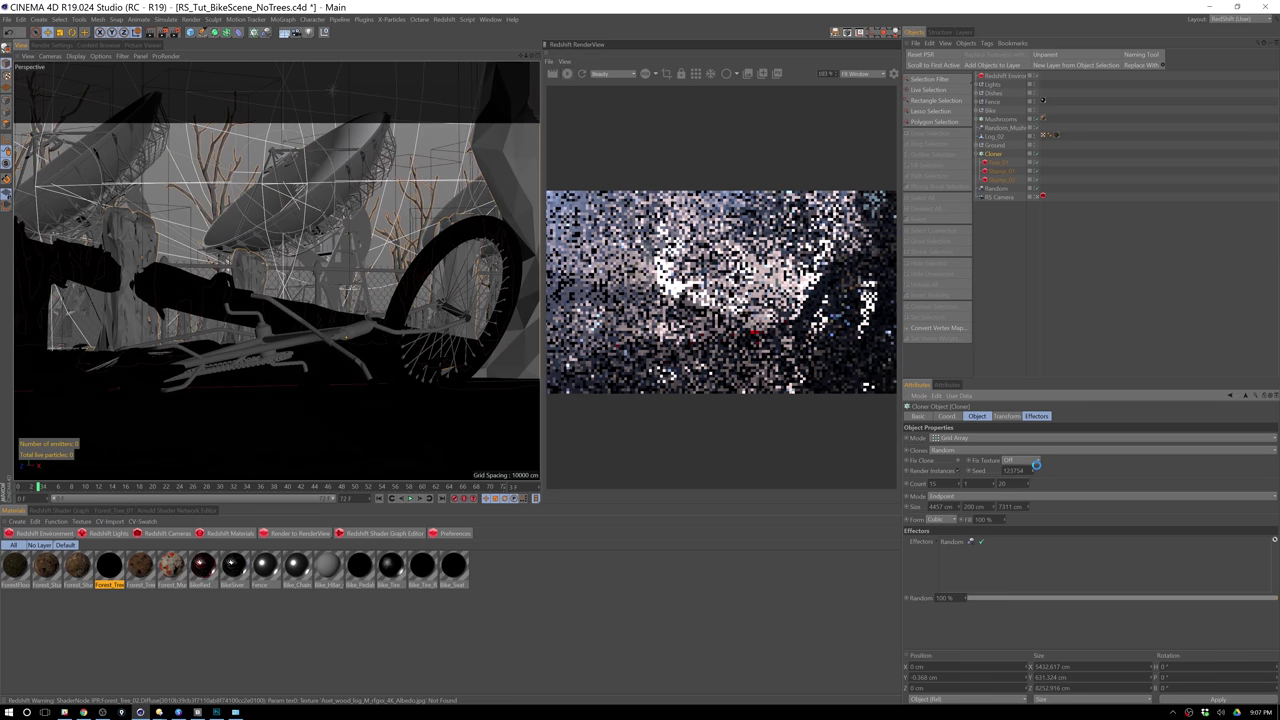
pyautogui.click(1037, 467)
pyautogui.click(1037, 467)
pyautogui.click(1037, 467)
pyautogui.click(1037, 467)
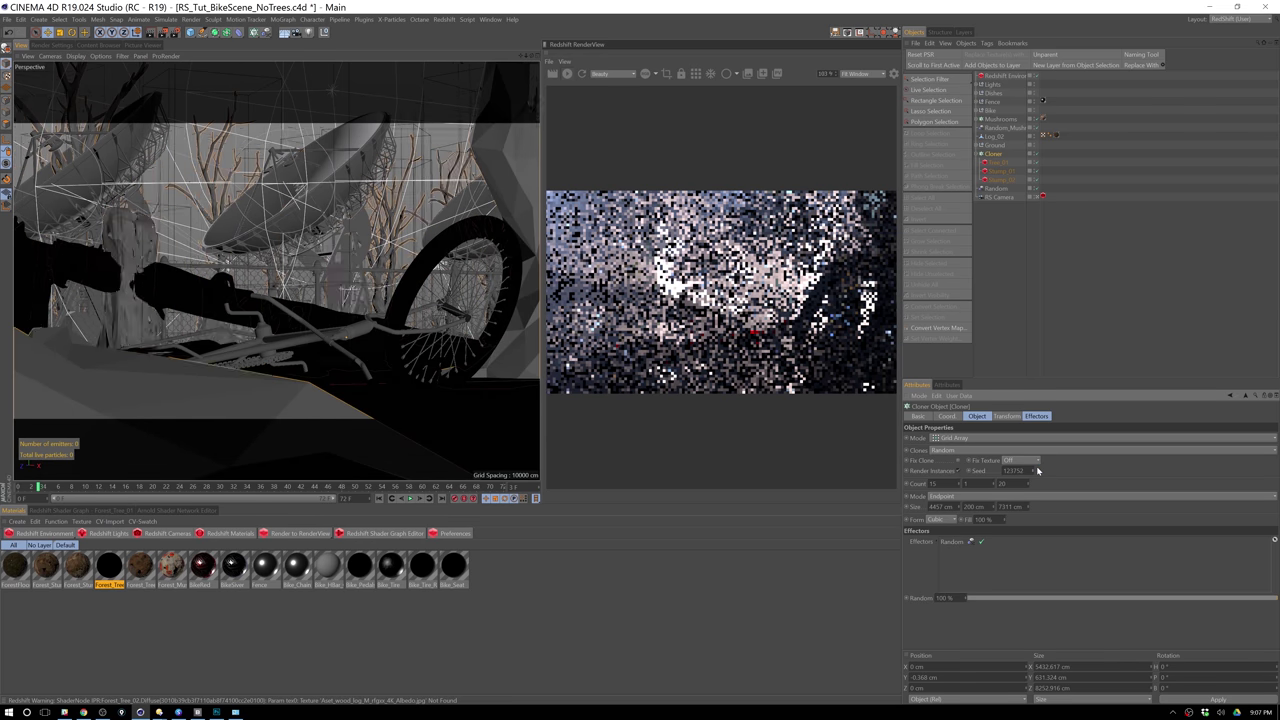
pyautogui.click(1037, 467)
pyautogui.click(1037, 467)
pyautogui.click(1037, 467)
pyautogui.click(1037, 467)
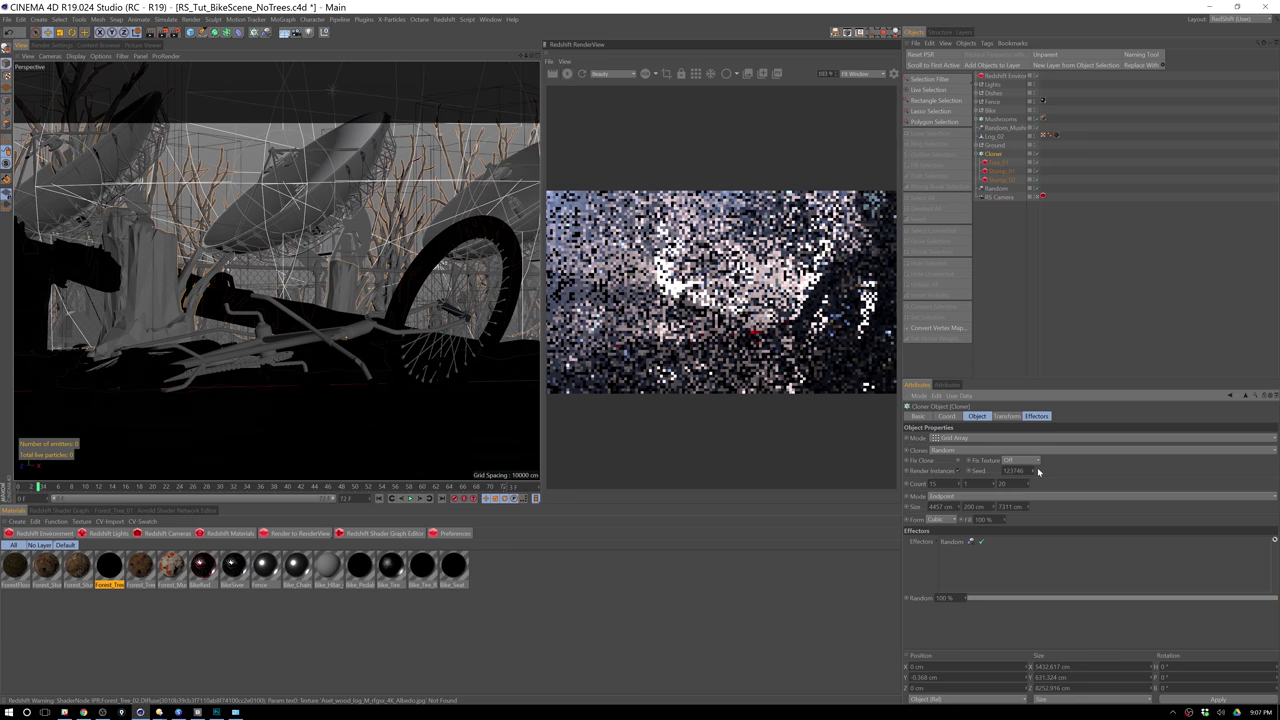
pyautogui.click(1037, 467)
pyautogui.click(1037, 467)
pyautogui.click(1037, 467)
pyautogui.click(1037, 467)
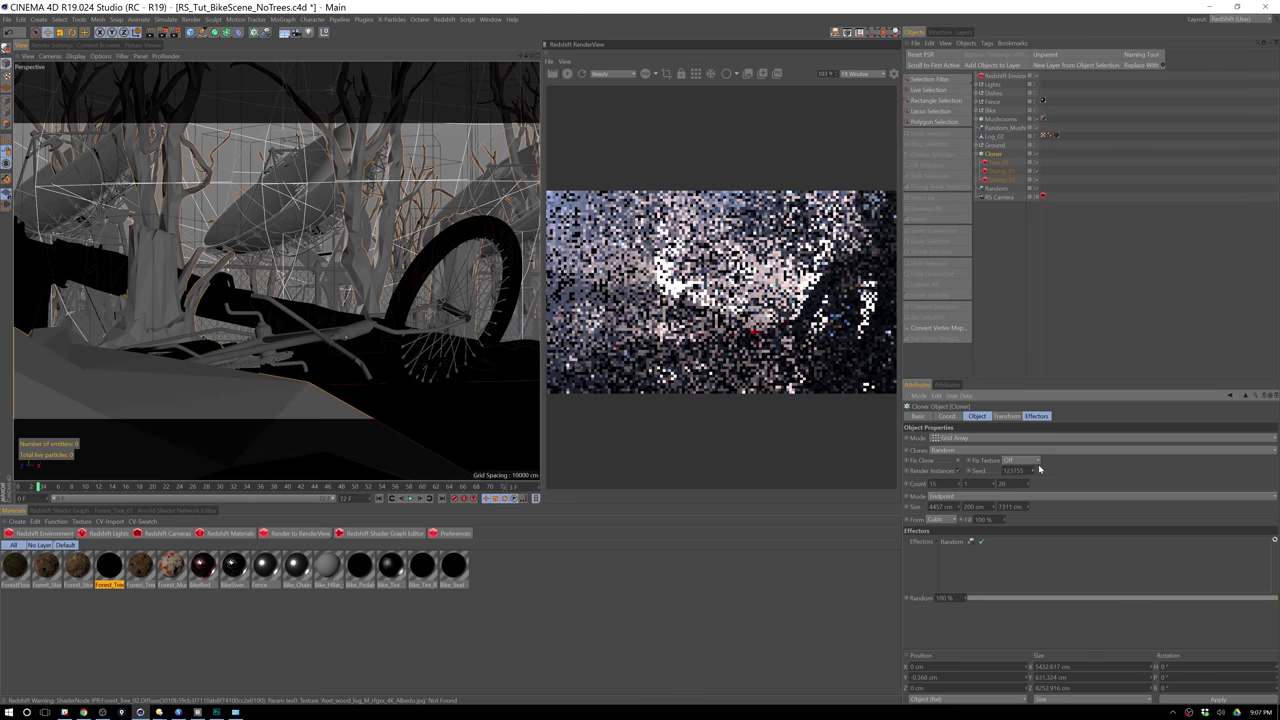
pyautogui.click(1037, 467)
pyautogui.click(1037, 467)
pyautogui.click(1038, 467)
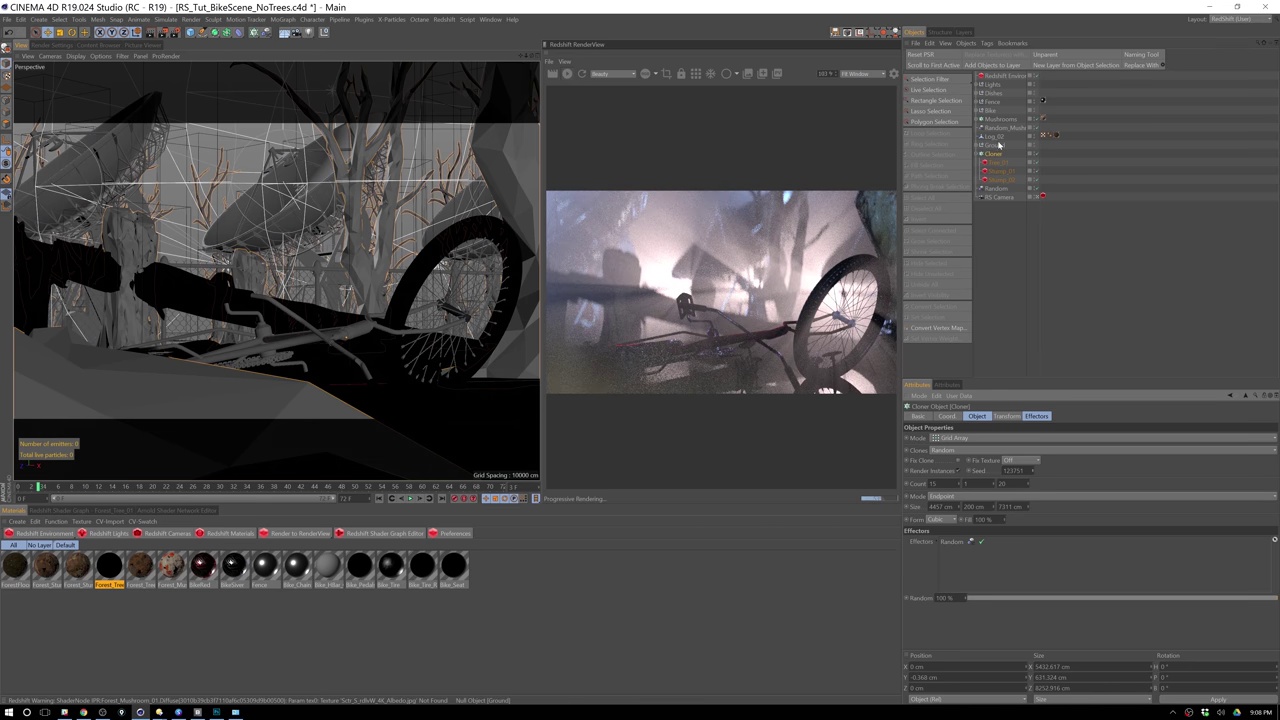
# Reframe the camera view around the bike, and move Log_02 back to about X 429 cm, Z 504 cm.
pyautogui.click(992, 110)
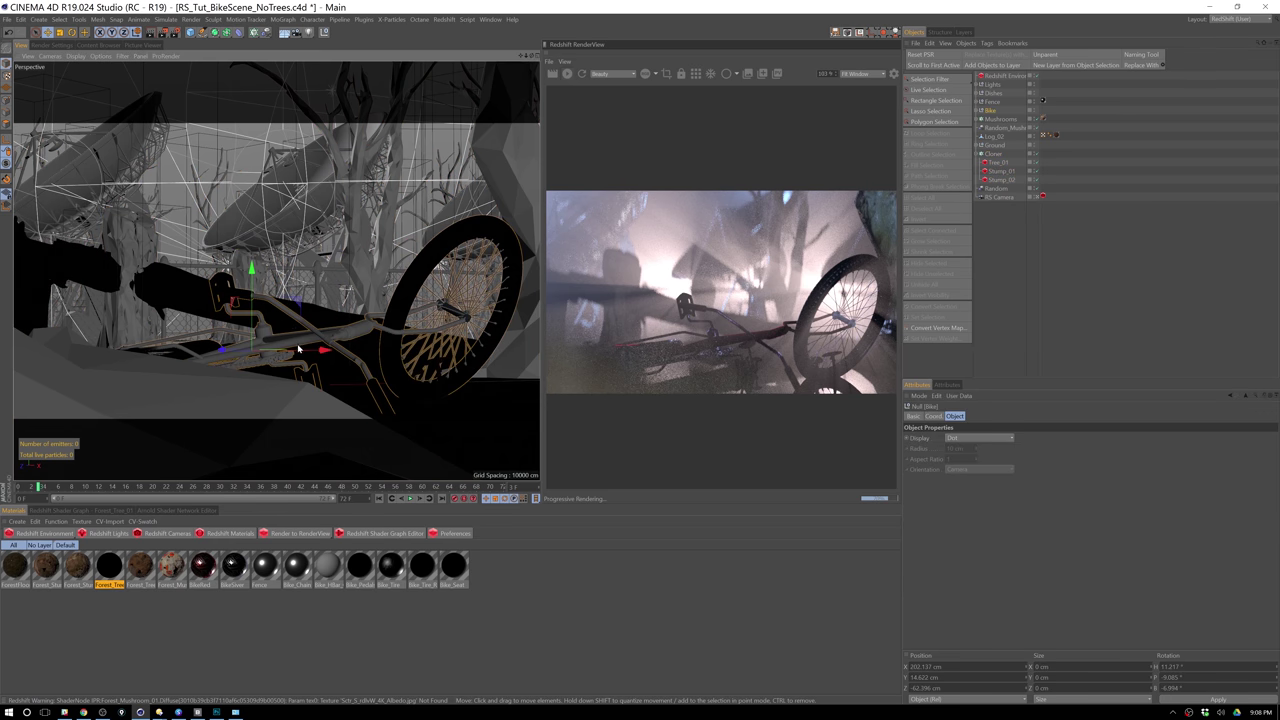
pyautogui.moveTo(298, 348)
pyautogui.keyDown('alt'); pyautogui.mouseDown()
pyautogui.moveTo(310, 340)
pyautogui.moveTo(286, 360)
pyautogui.moveTo(288, 345)
pyautogui.mouseUp(); pyautogui.keyUp('alt')
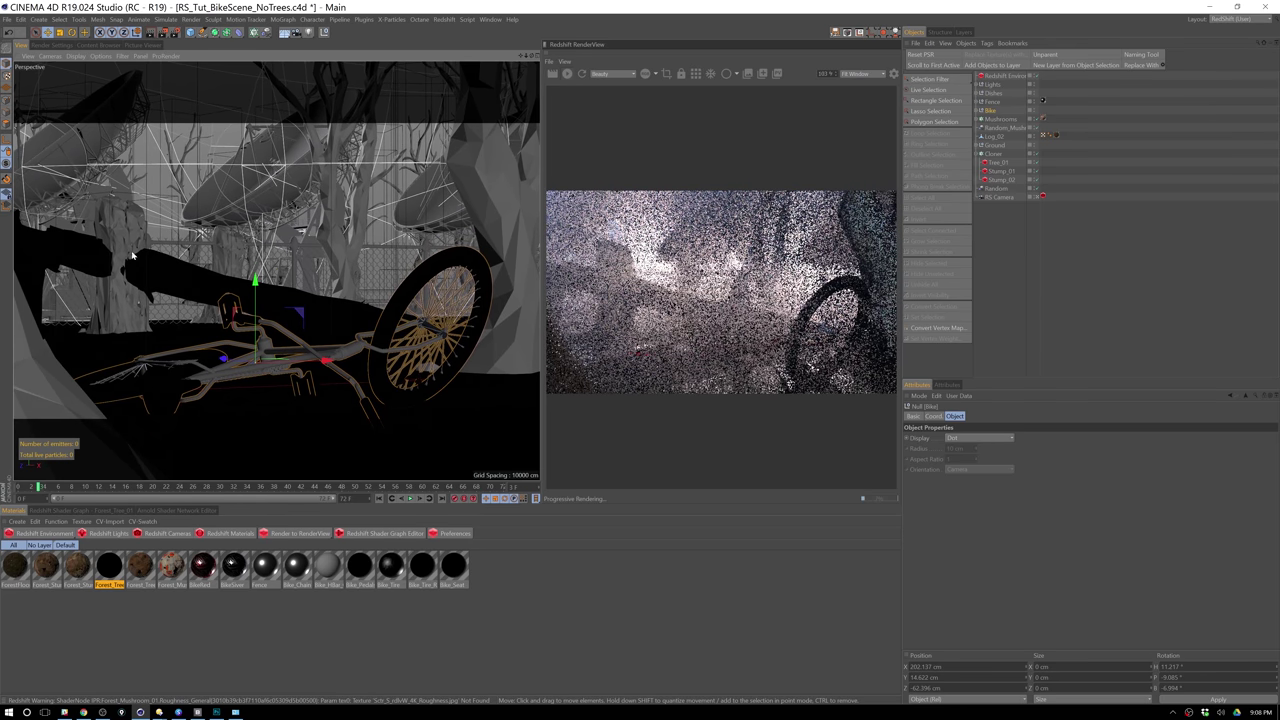
pyautogui.click(993, 136)
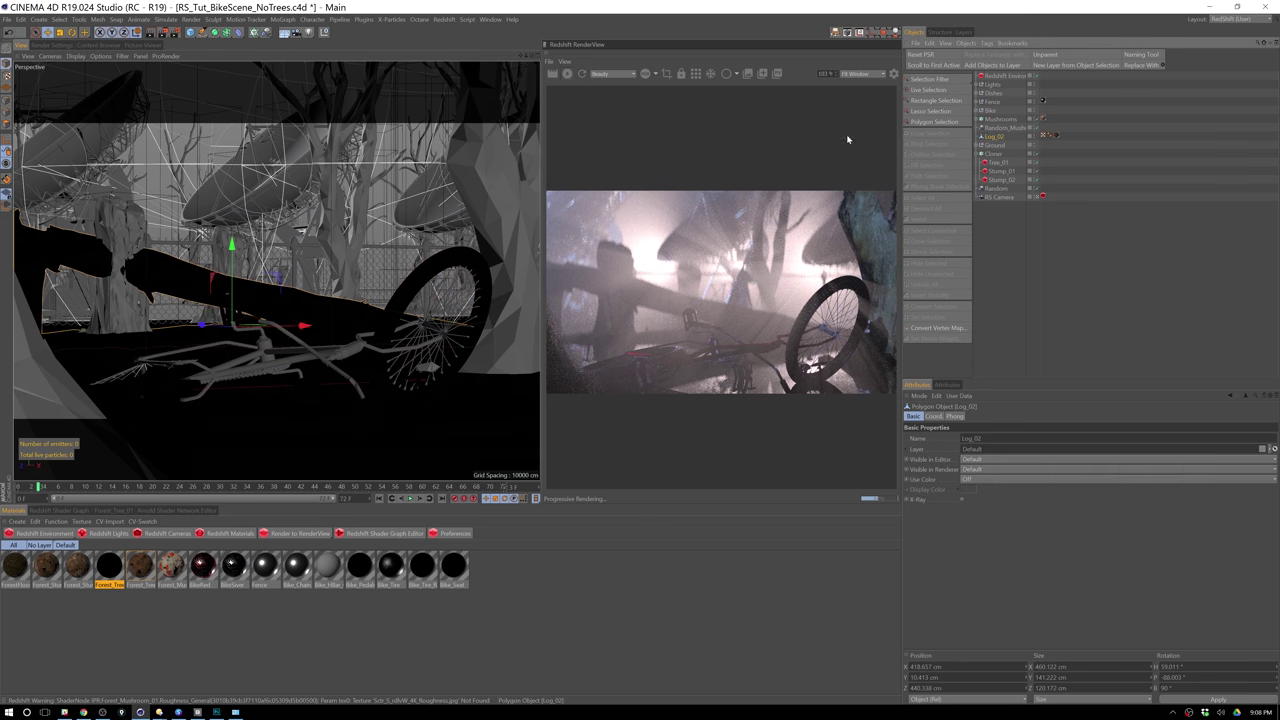
pyautogui.moveTo(200, 323); pyautogui.dragTo(192, 325)
pyautogui.moveTo(286, 327); pyautogui.dragTo(184, 325)
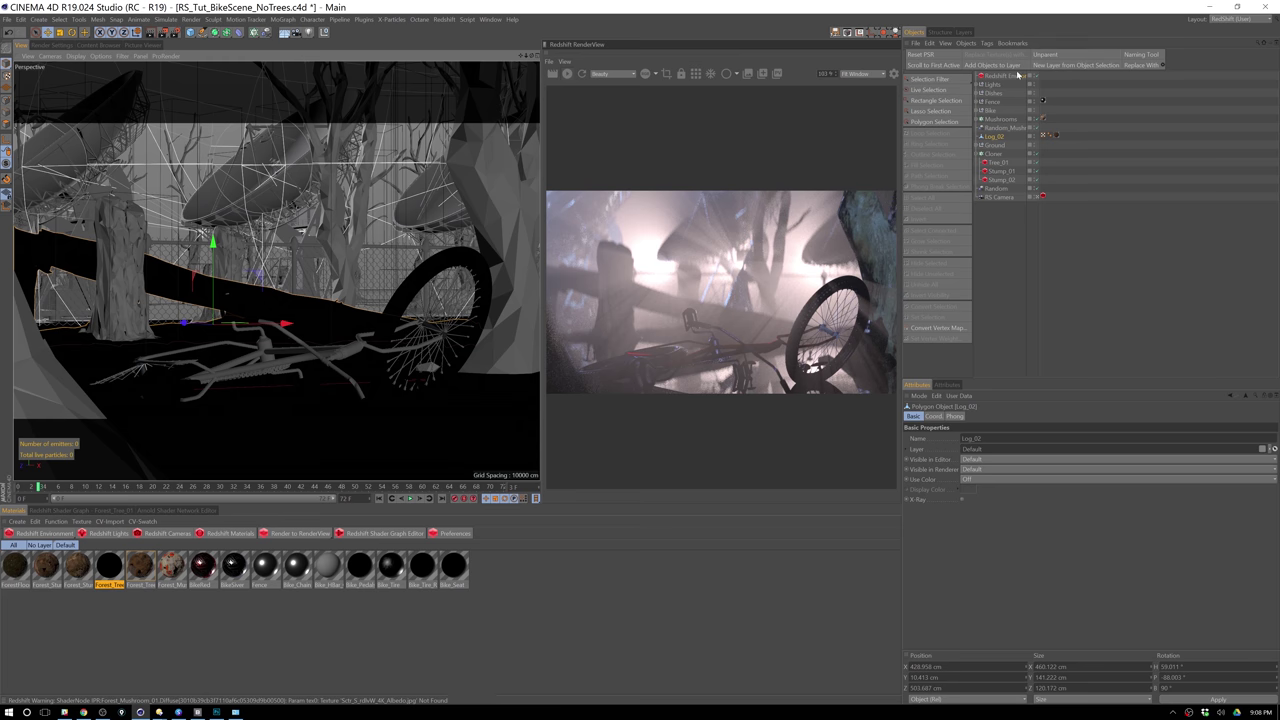
# Disable bokeh in the Redshift Camera tag of the RS Camera.
pyautogui.click(1010, 76)
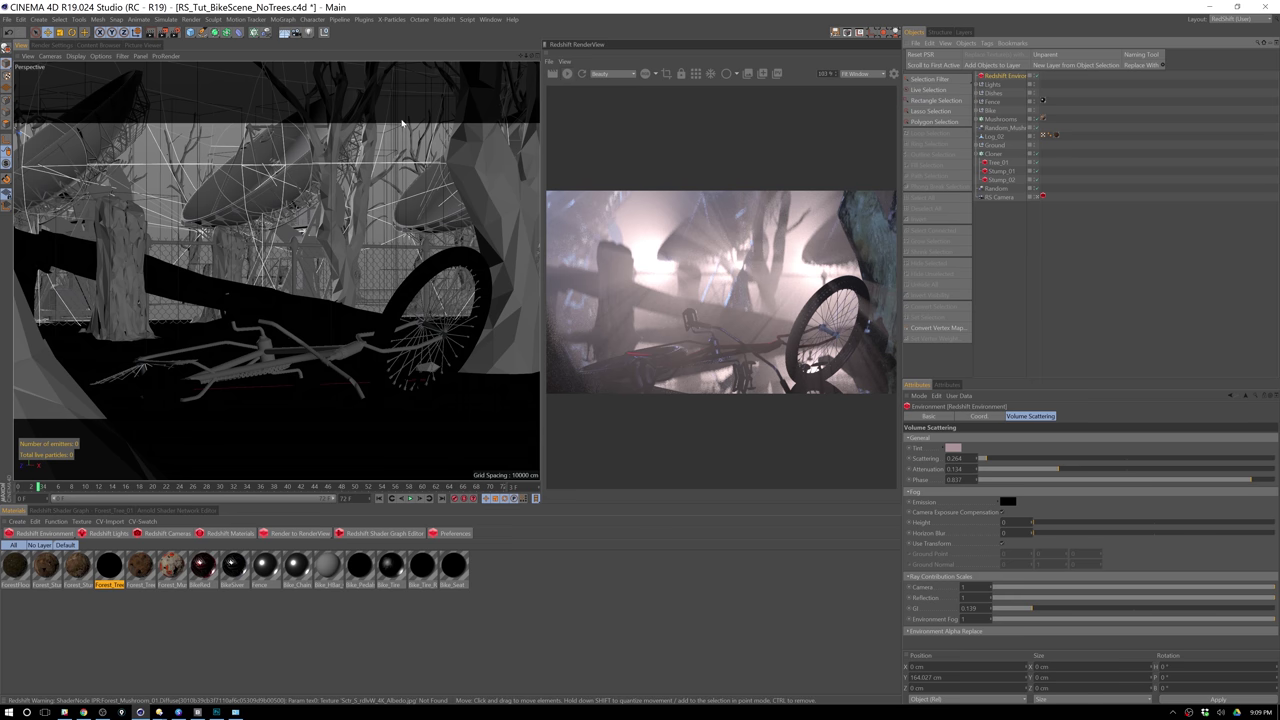
pyautogui.click(1042, 197)
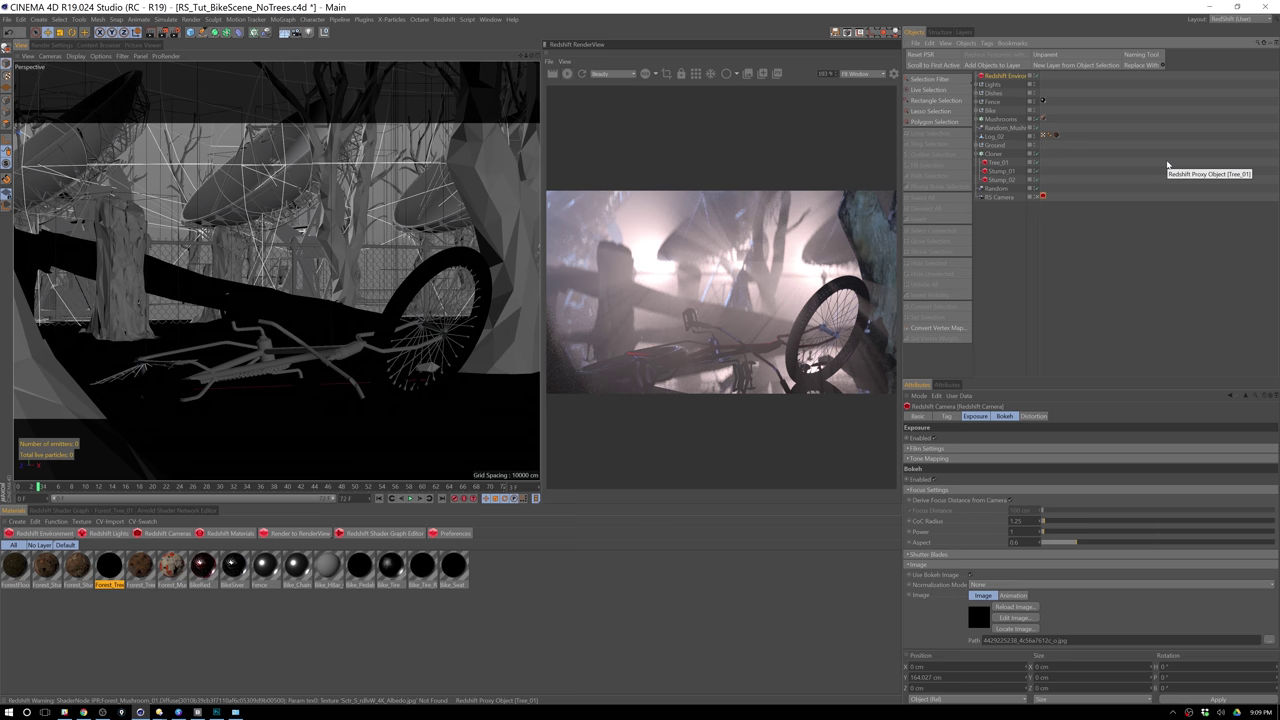
pyautogui.click(1003, 418)
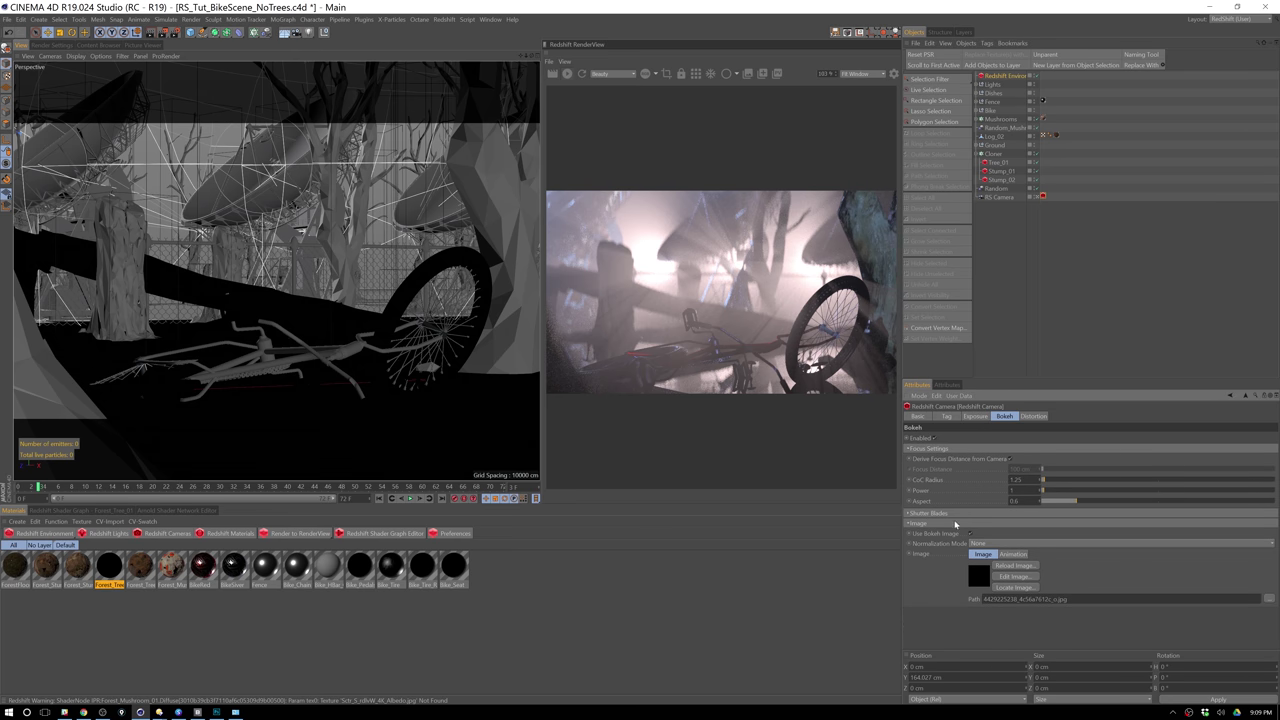
pyautogui.click(934, 438)
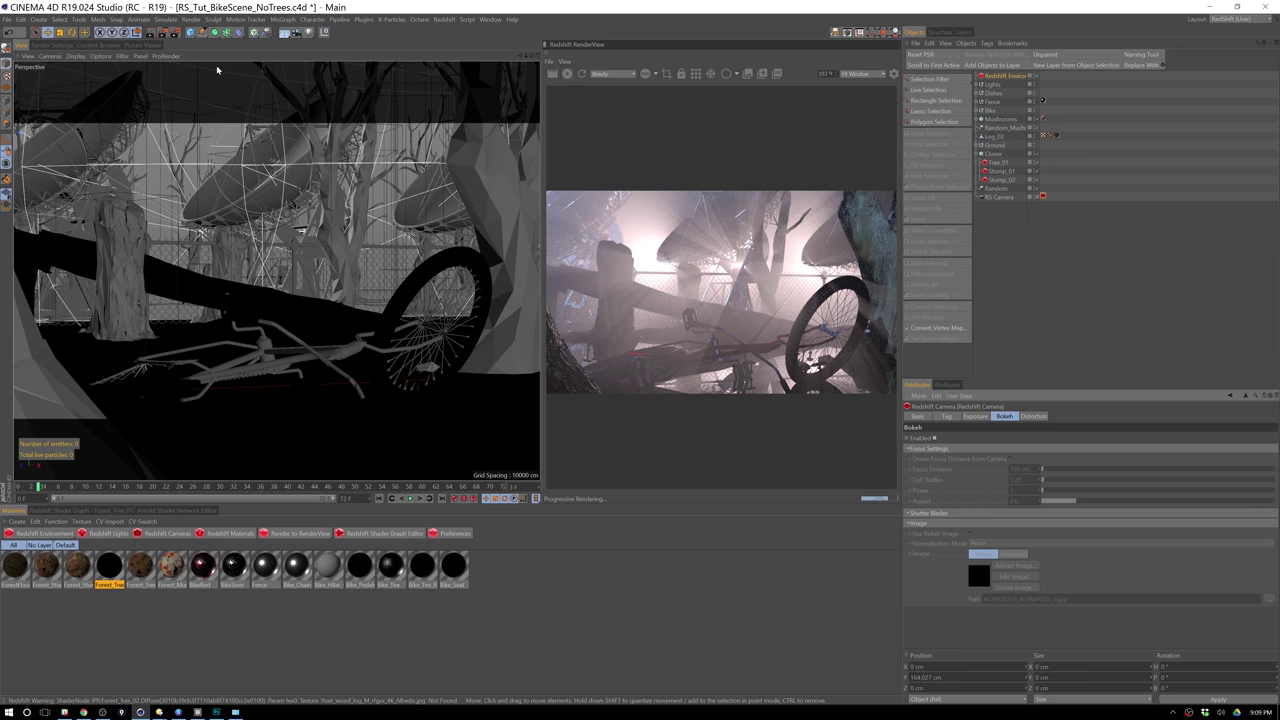
# Review AOV 1 in the Redshift render settings, keeping Depth as its type and Full as its filter type.
pyautogui.click(55, 45)
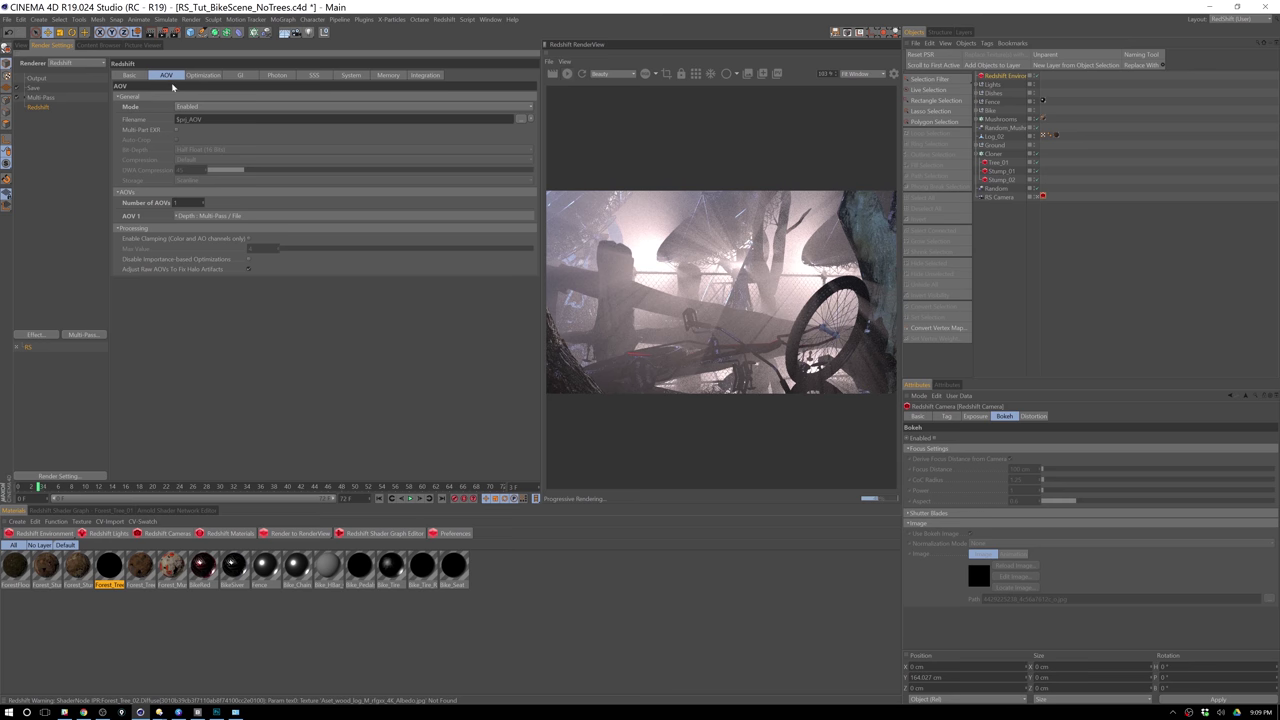
pyautogui.click(129, 75)
pyautogui.click(167, 77)
pyautogui.click(177, 216)
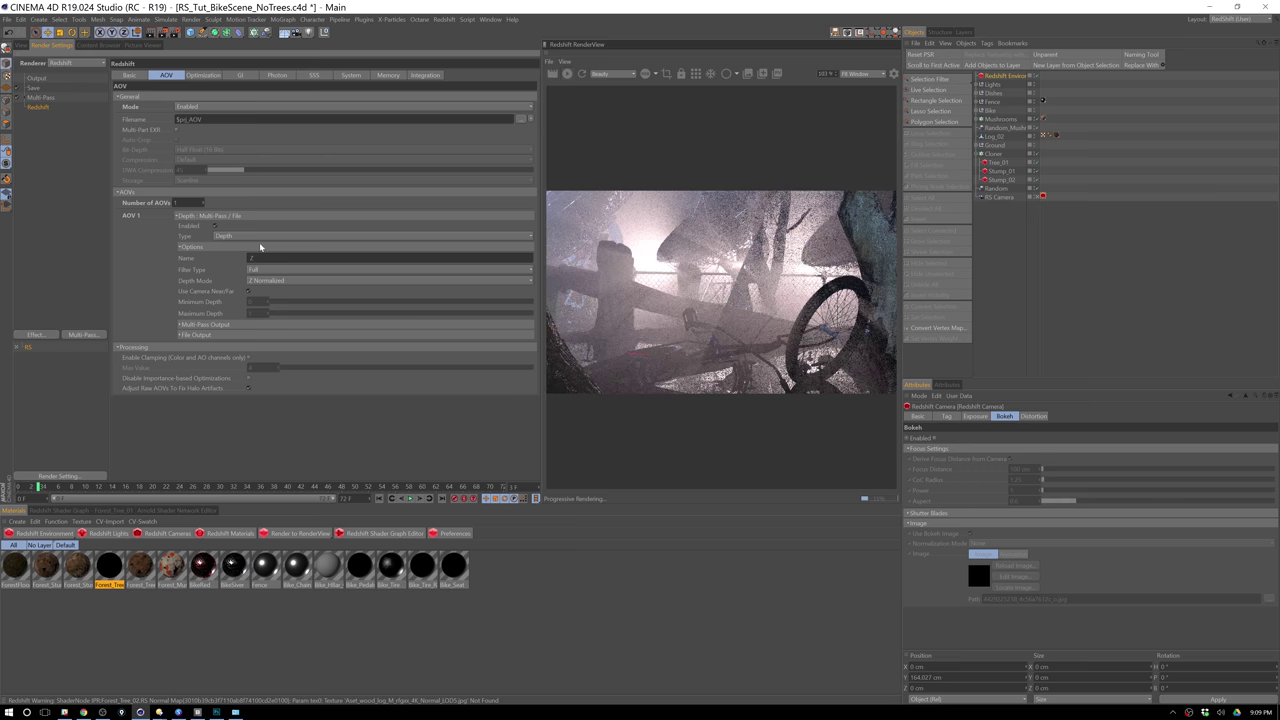
pyautogui.click(258, 237)
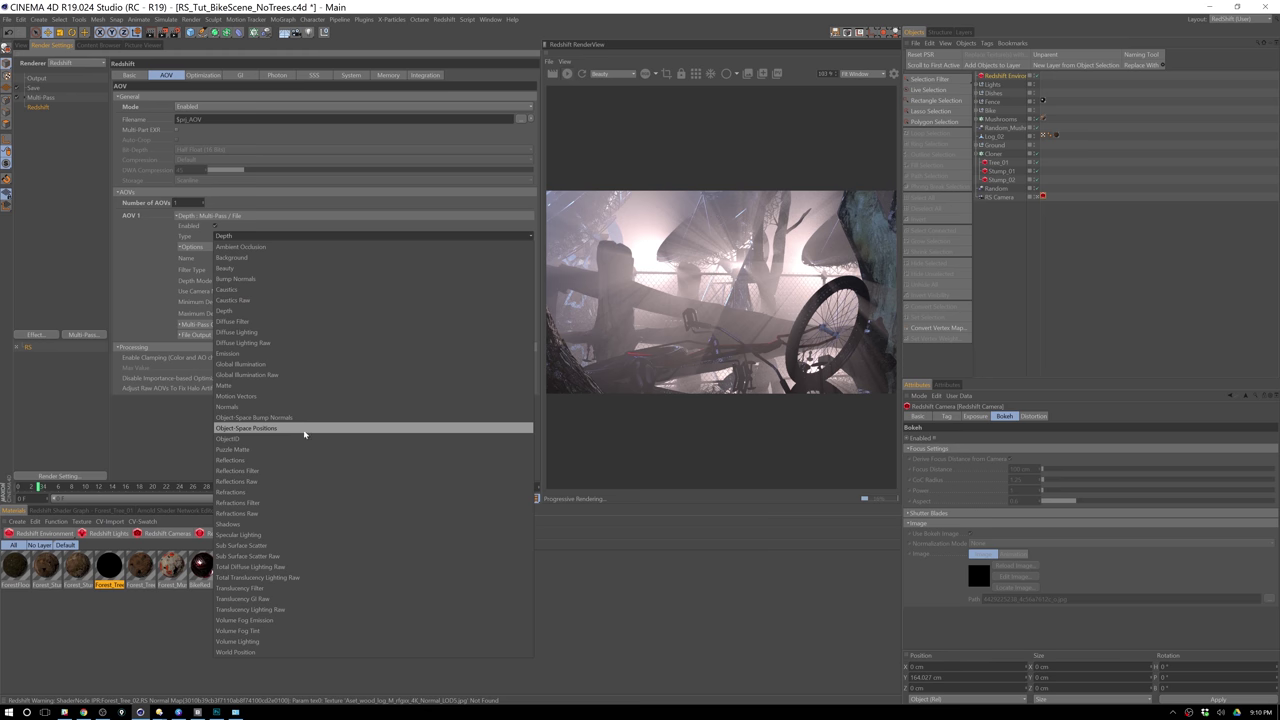
pyautogui.click(250, 310)
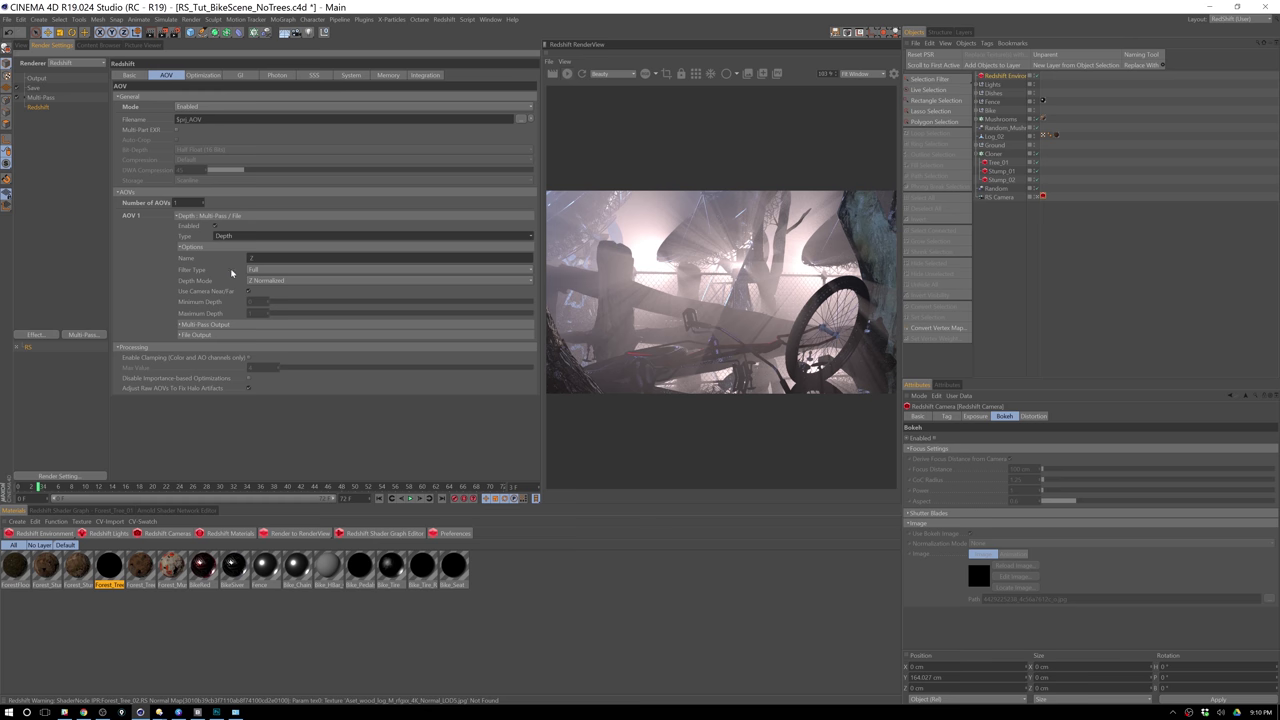
pyautogui.click(287, 271)
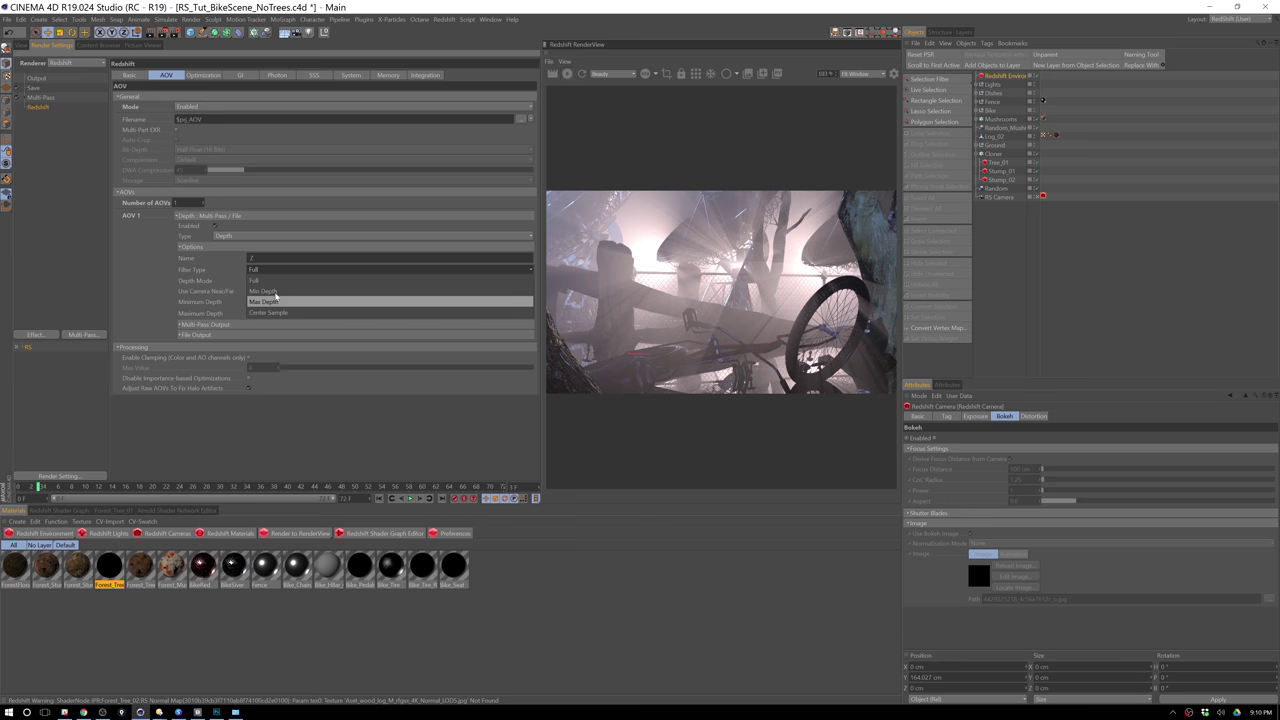
pyautogui.click(273, 281)
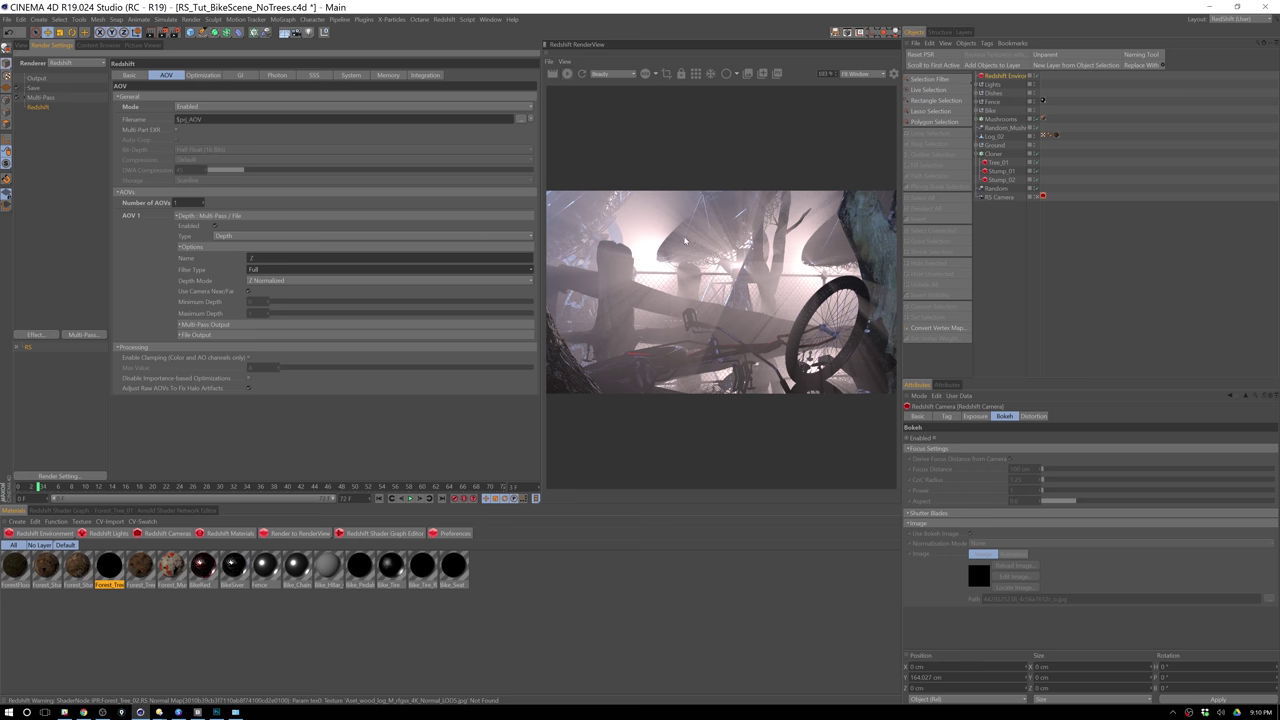
# Set the Depth AOV's maximum depth to 10000 with Use Camera Near/Far off, and return its depth mode to Z Normalized.
pyautogui.click(285, 281)
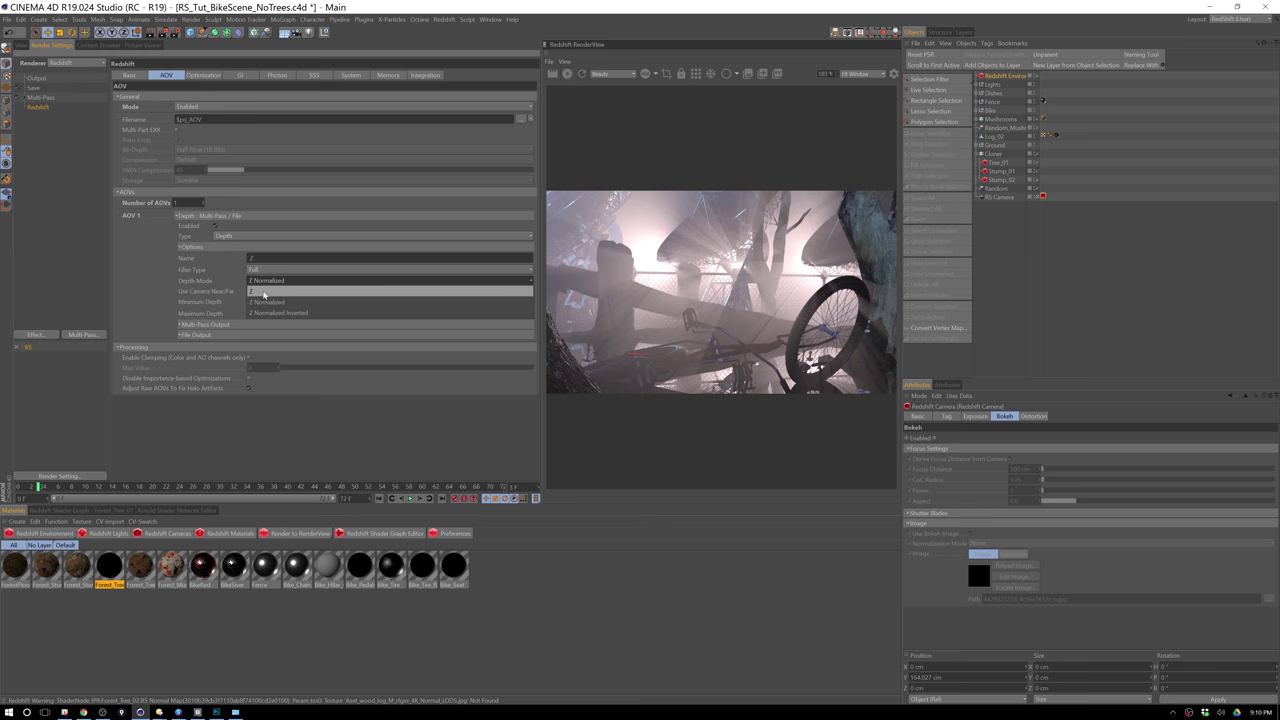
pyautogui.click(266, 292)
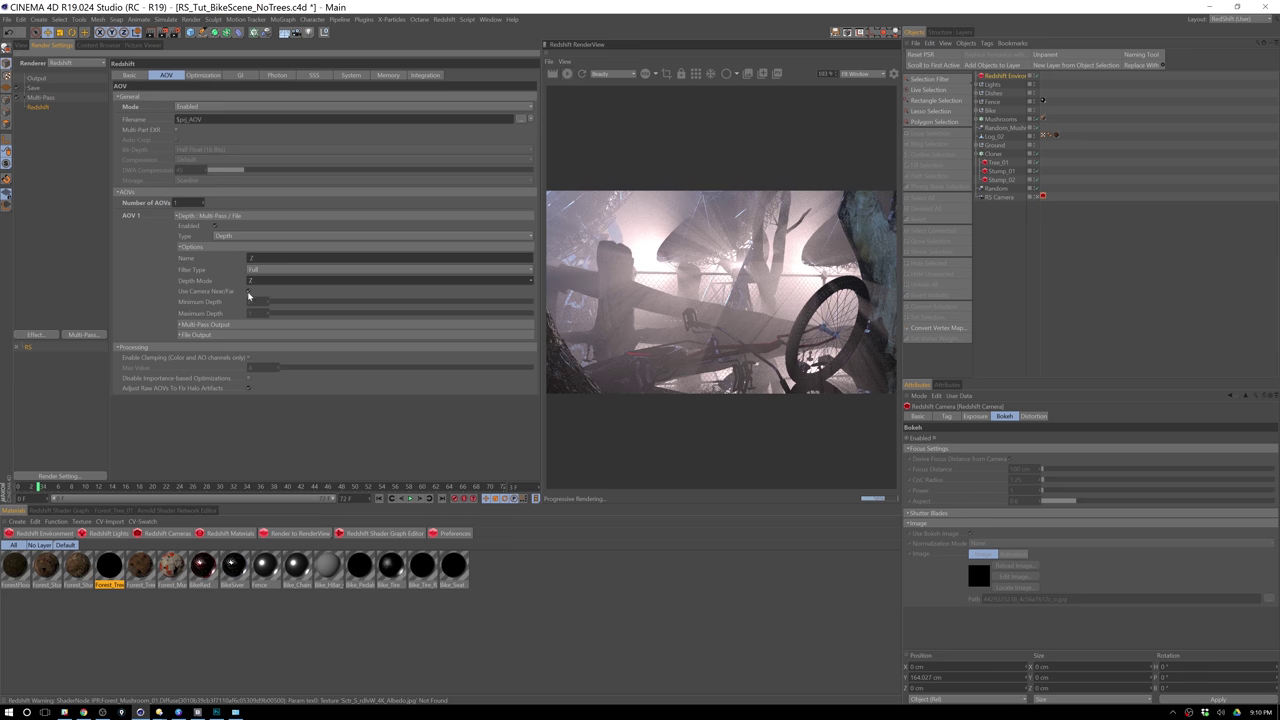
pyautogui.click(248, 291)
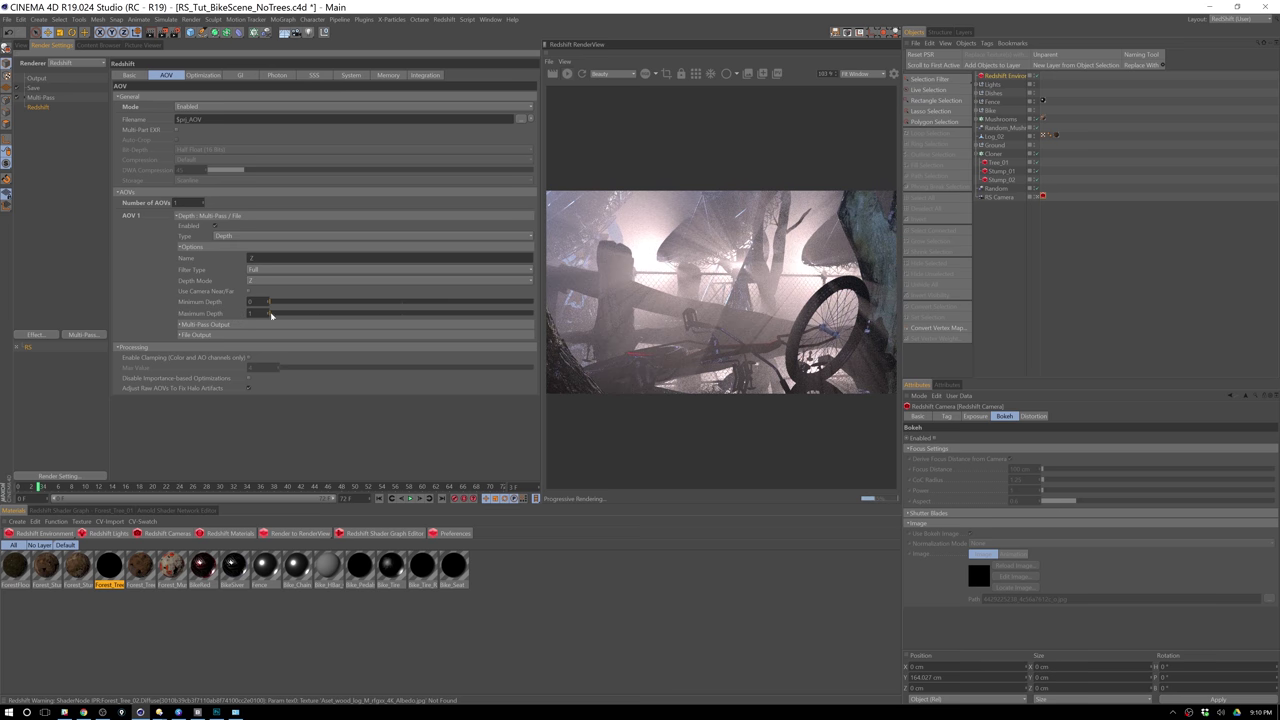
pyautogui.write('10000')
pyautogui.press('Return')
pyautogui.click(265, 281)
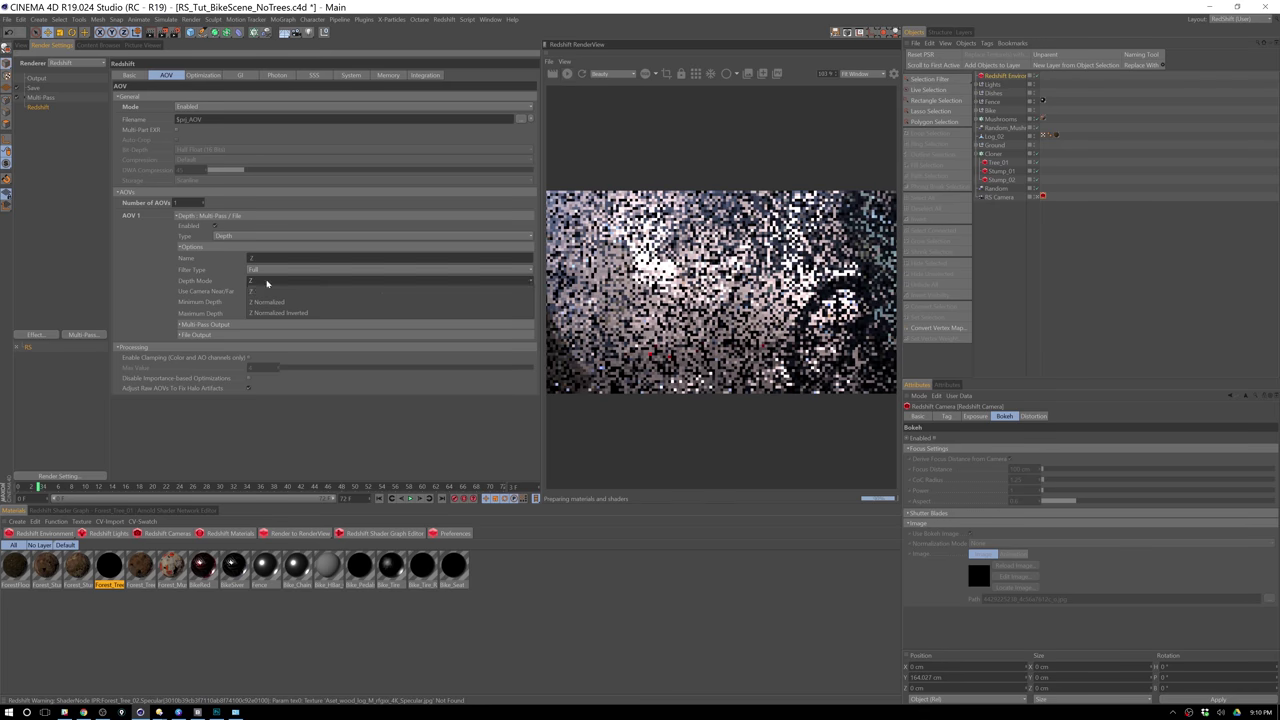
pyautogui.click(280, 303)
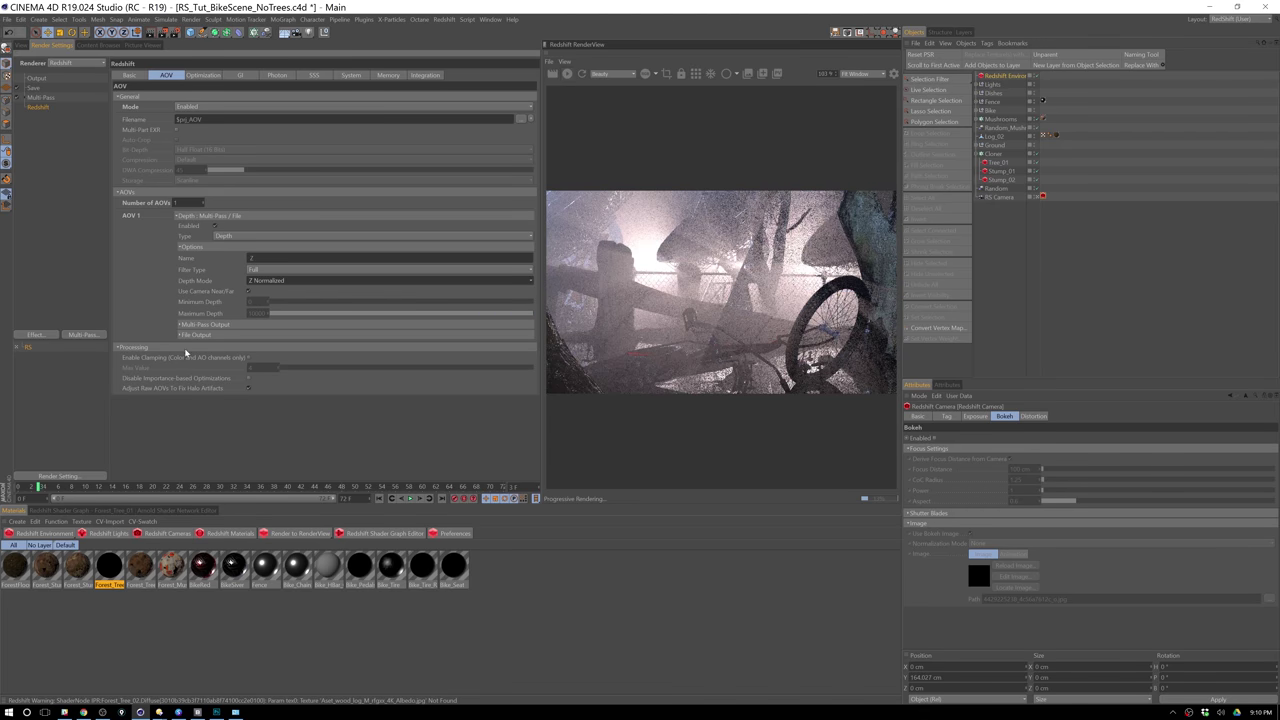
# Examine the Depth AOV's multi-pass output and file output settings.
pyautogui.click(181, 325)
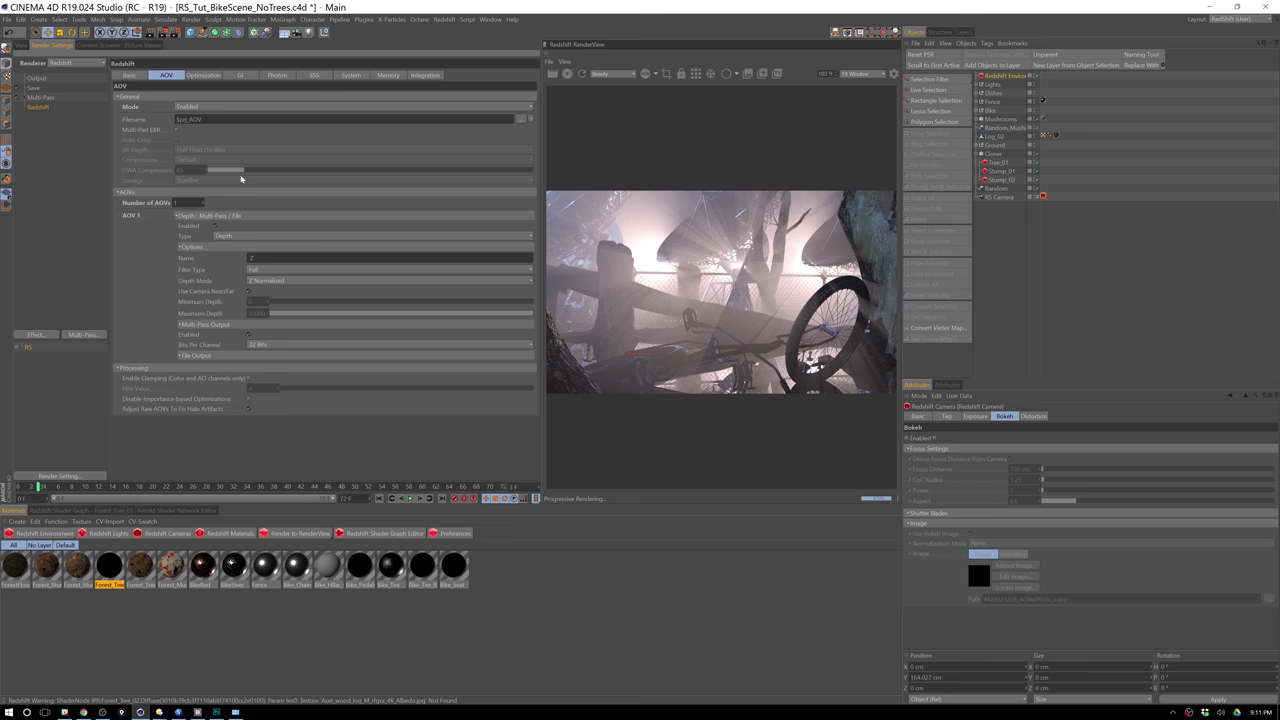
pyautogui.click(188, 355)
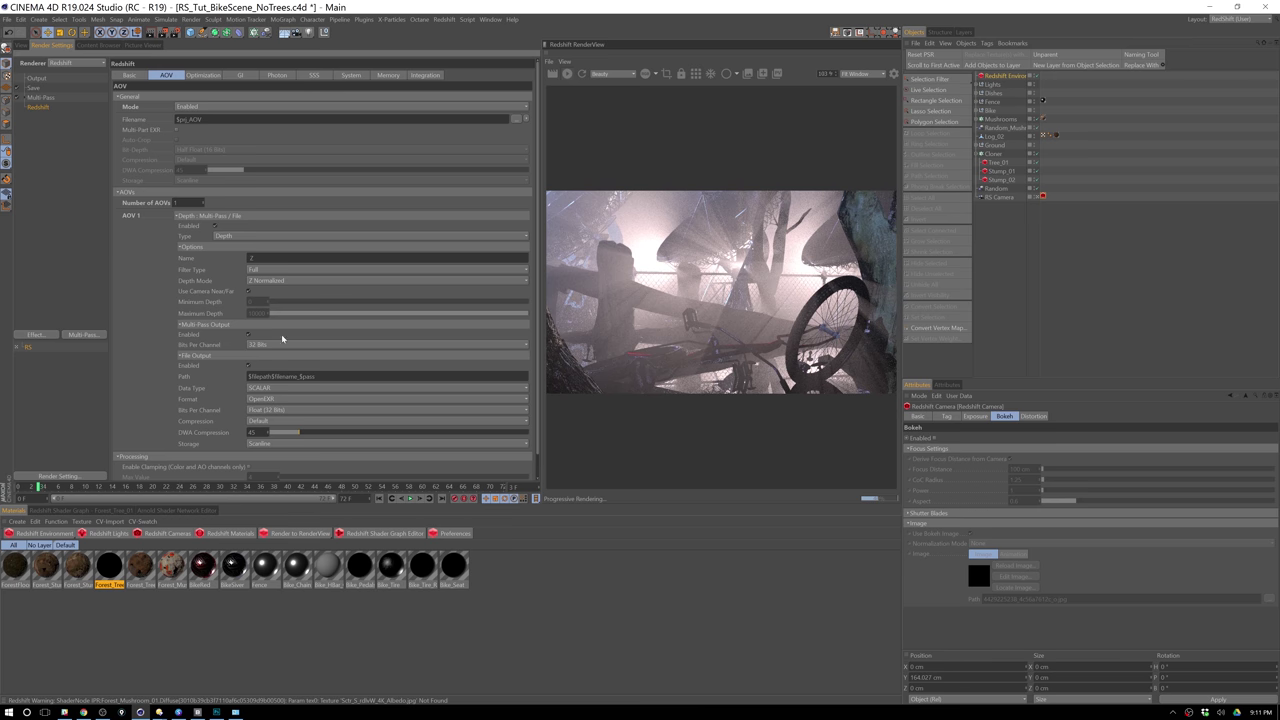
pyautogui.click(44, 97)
# Enable saving of the regular image and create a ForYoutube folder inside the Renders folder for its output.
pyautogui.click(35, 88)
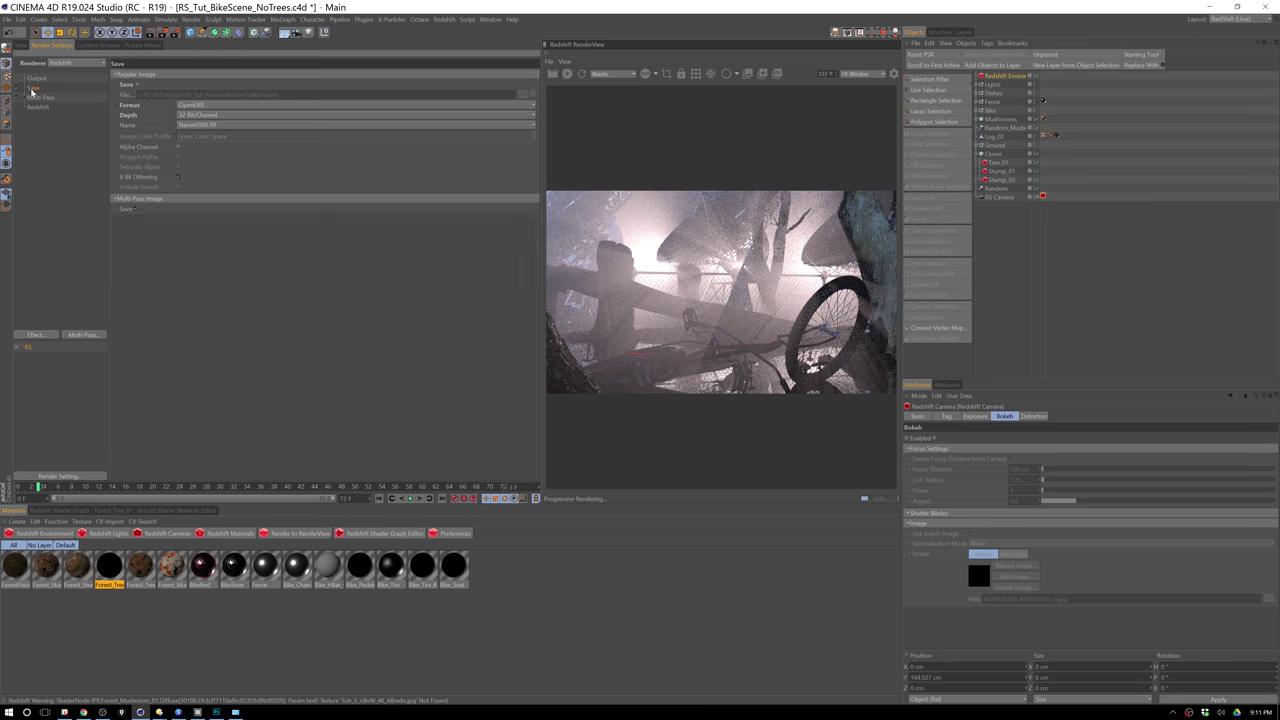
pyautogui.click(137, 85)
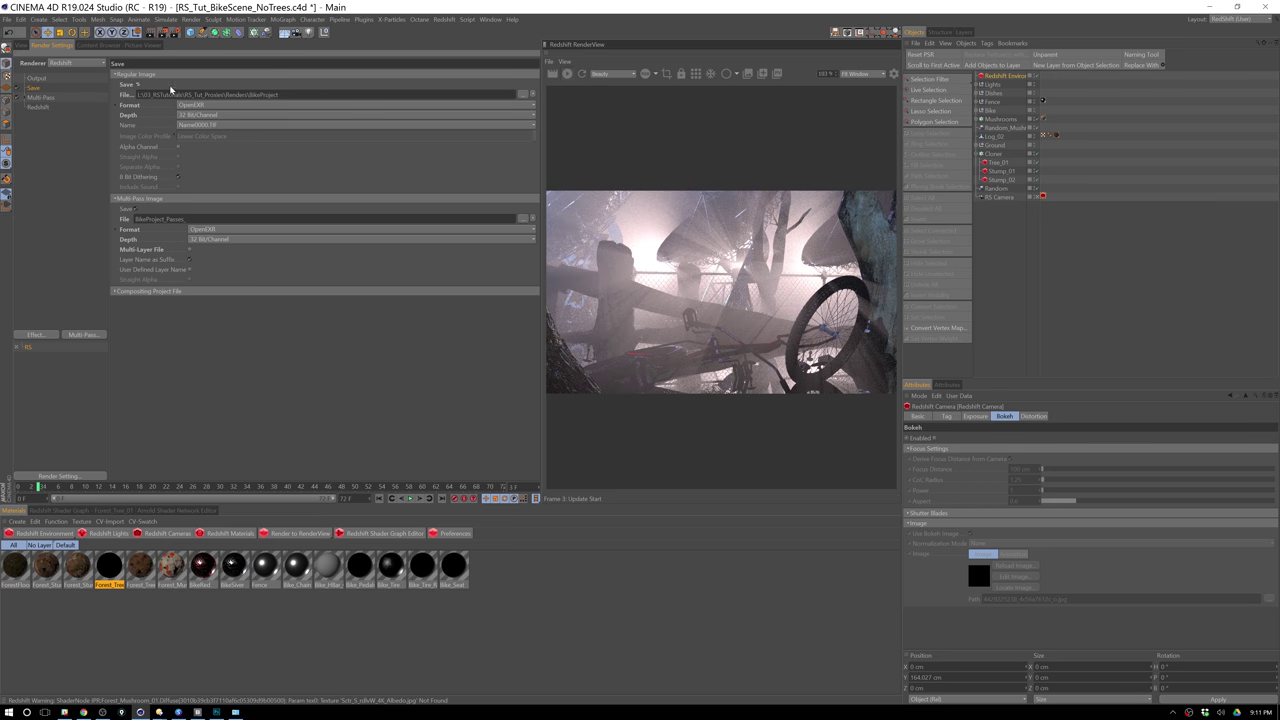
pyautogui.click(522, 94)
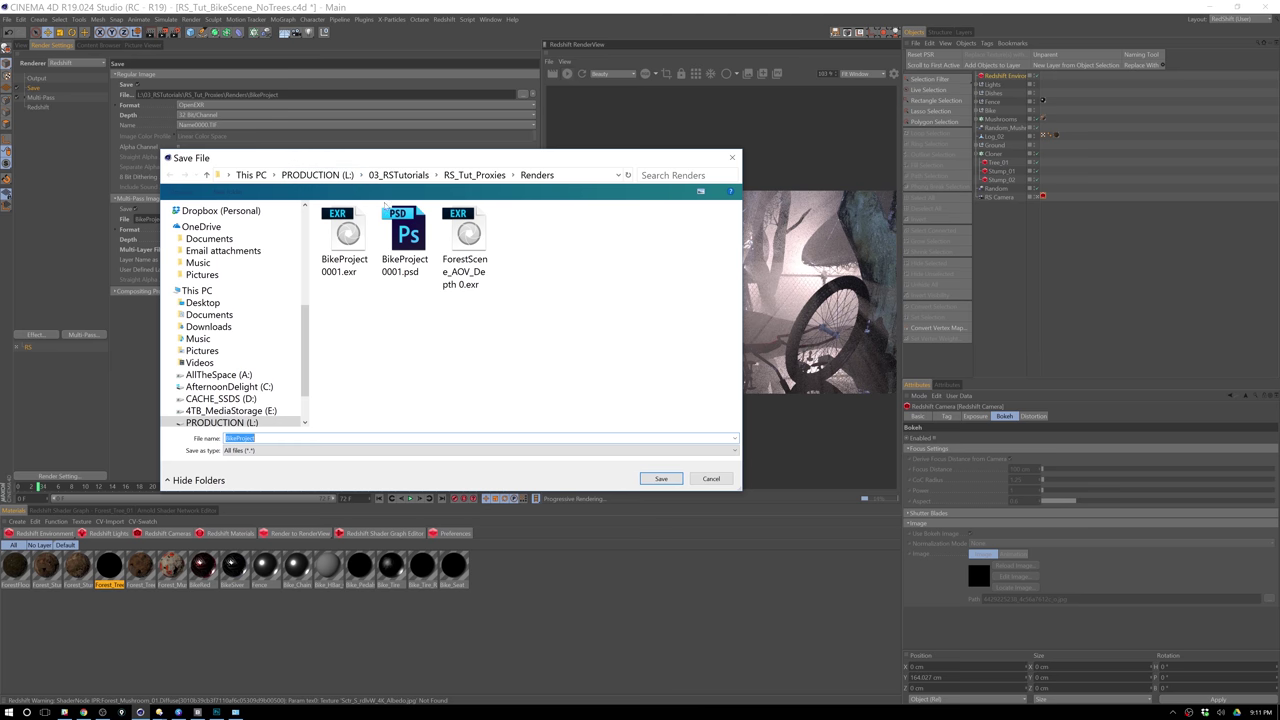
pyautogui.click(490, 176)
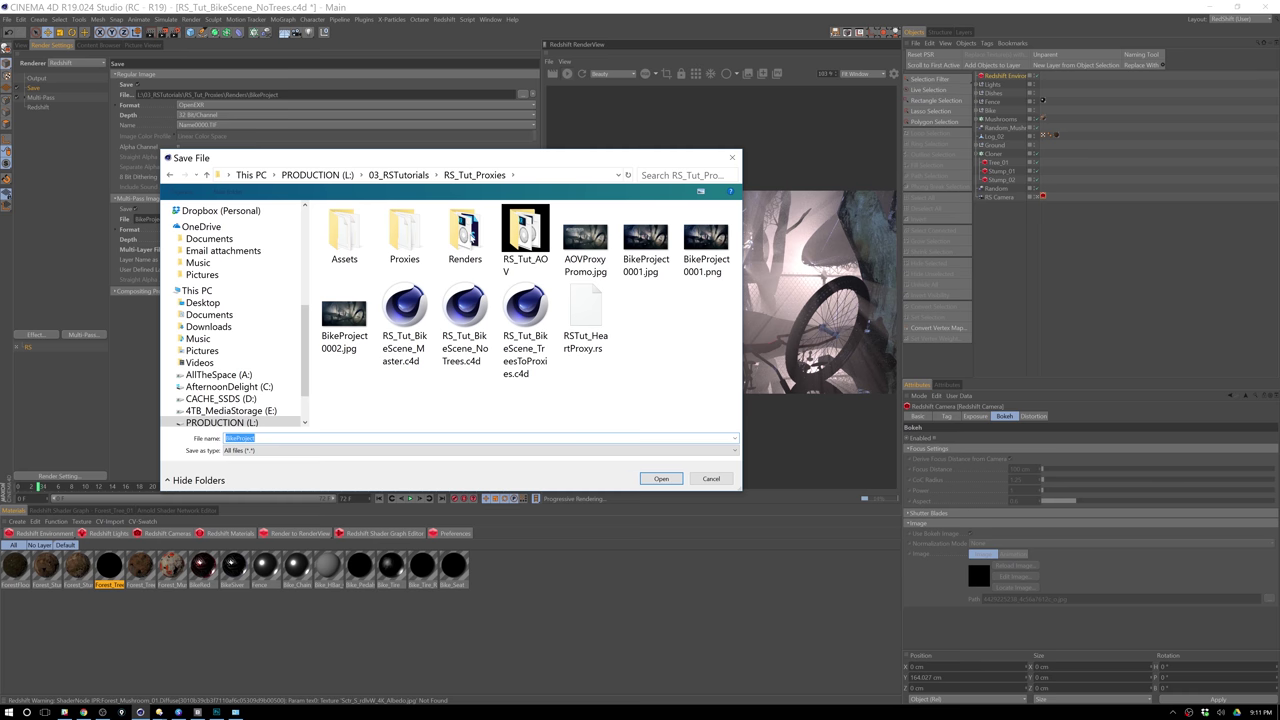
pyautogui.doubleClick(464, 238)
pyautogui.hotkey('ctrl', 'shift', 'n')
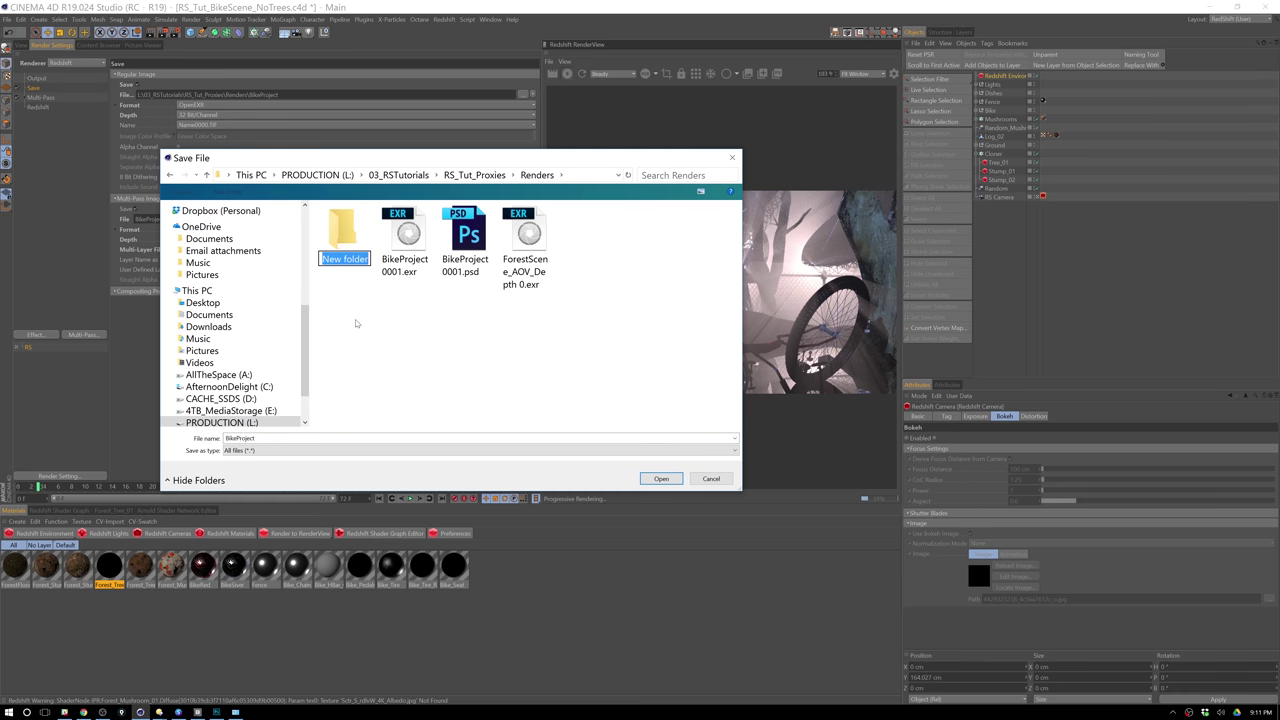
pyautogui.write('ForYoutube')
pyautogui.press('Return')
# Set the regular image's output file to Tutorial_RegularImage in the ForYoutube folder.
pyautogui.doubleClick(344, 238)
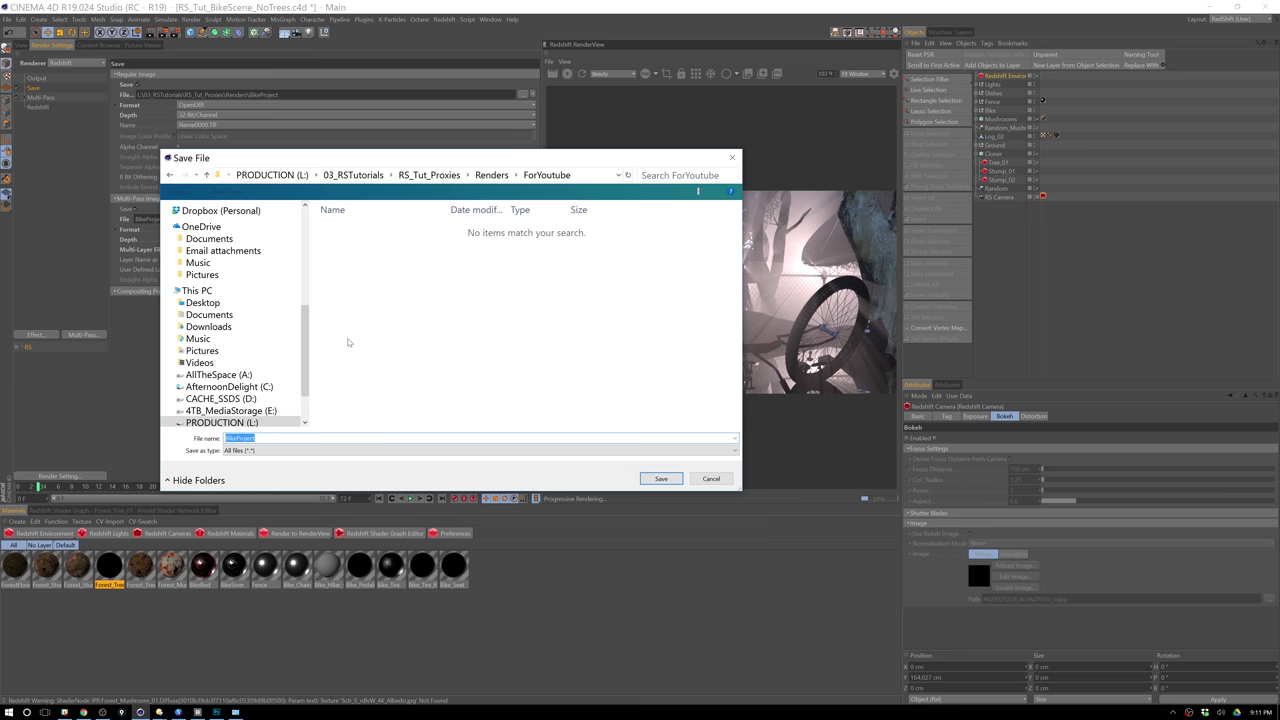
pyautogui.write('Tutorial_RegularImage')
pyautogui.press('Return')
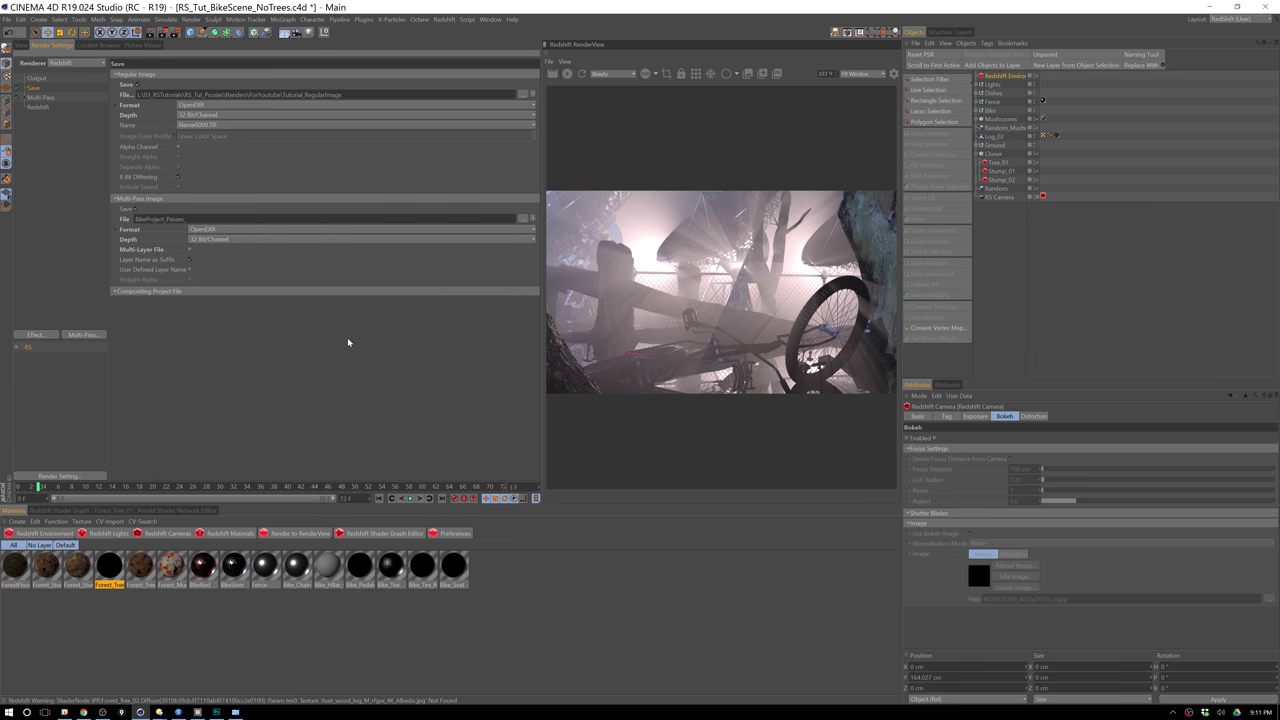
# Set the multi-pass image's output file to Tutorial_MP_ in the ForYoutube folder.
pyautogui.click(523, 218)
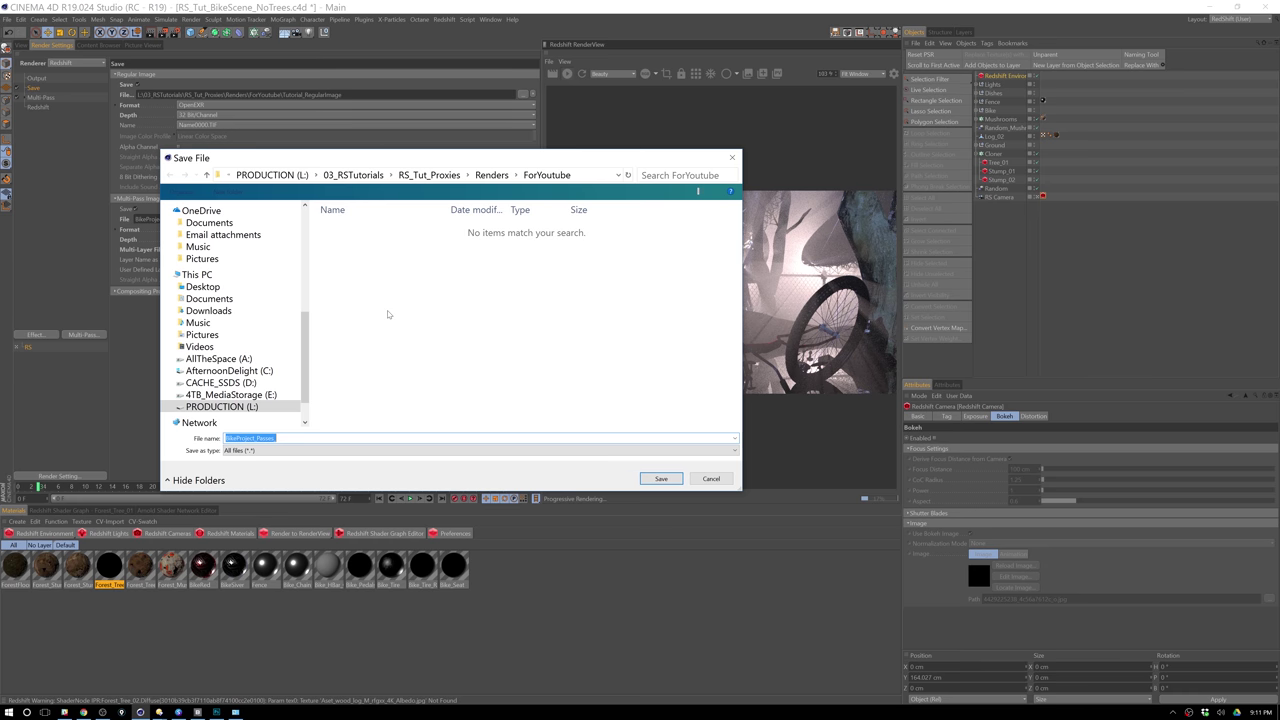
pyautogui.write('Tutorial_MP')
pyautogui.press('Return')
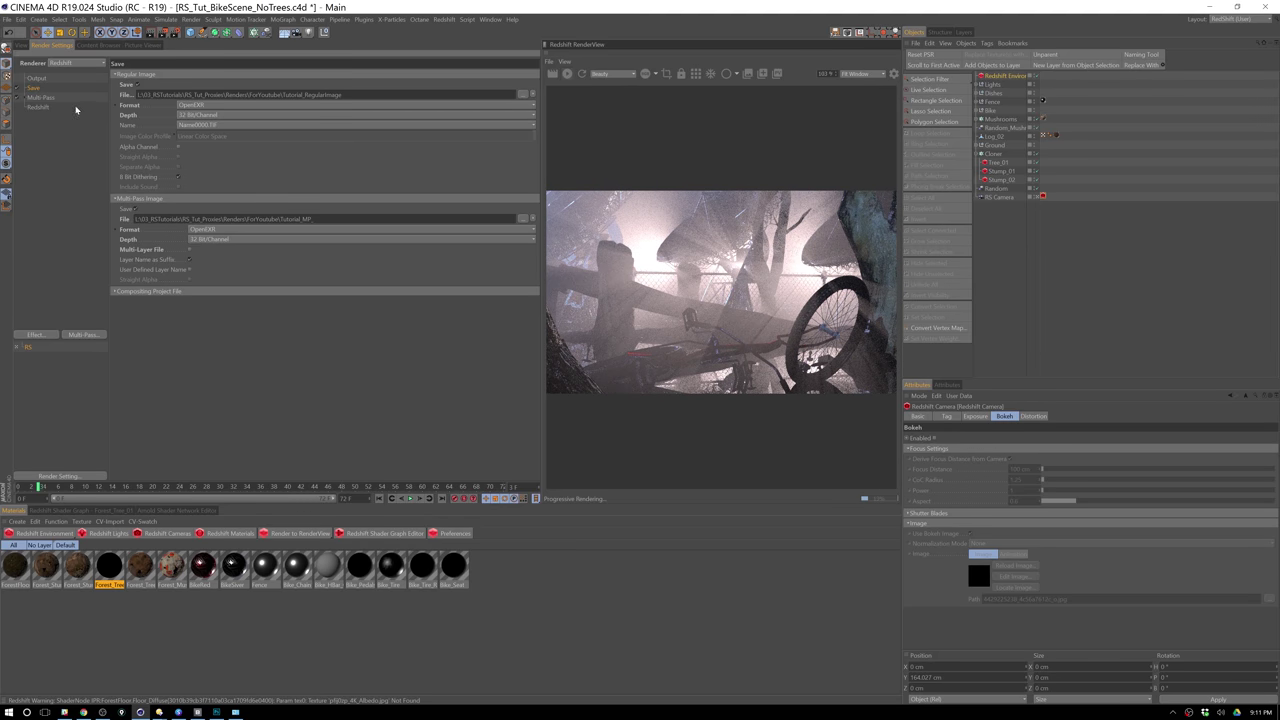
# Save the scene and render the current frame to the Picture Viewer, closing the Redshift Feedback Display.
pyautogui.hotkey('ctrl', 's')
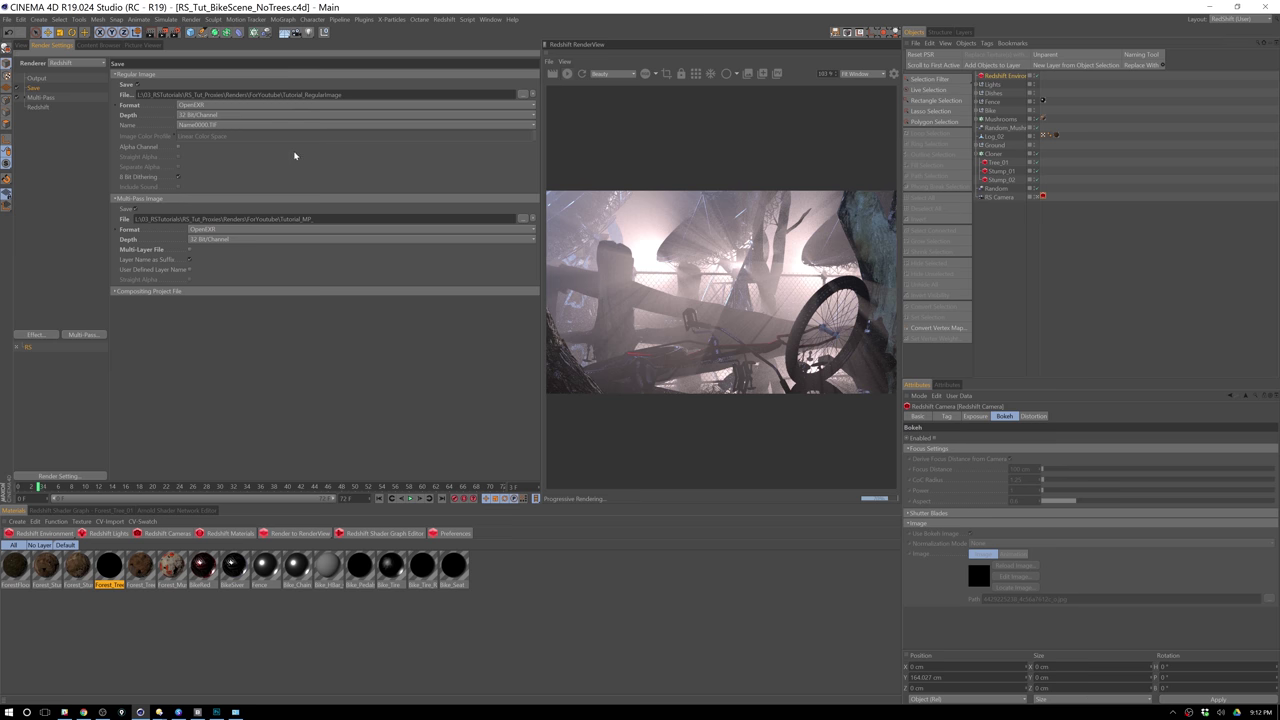
pyautogui.hotkey('shift', 'r')
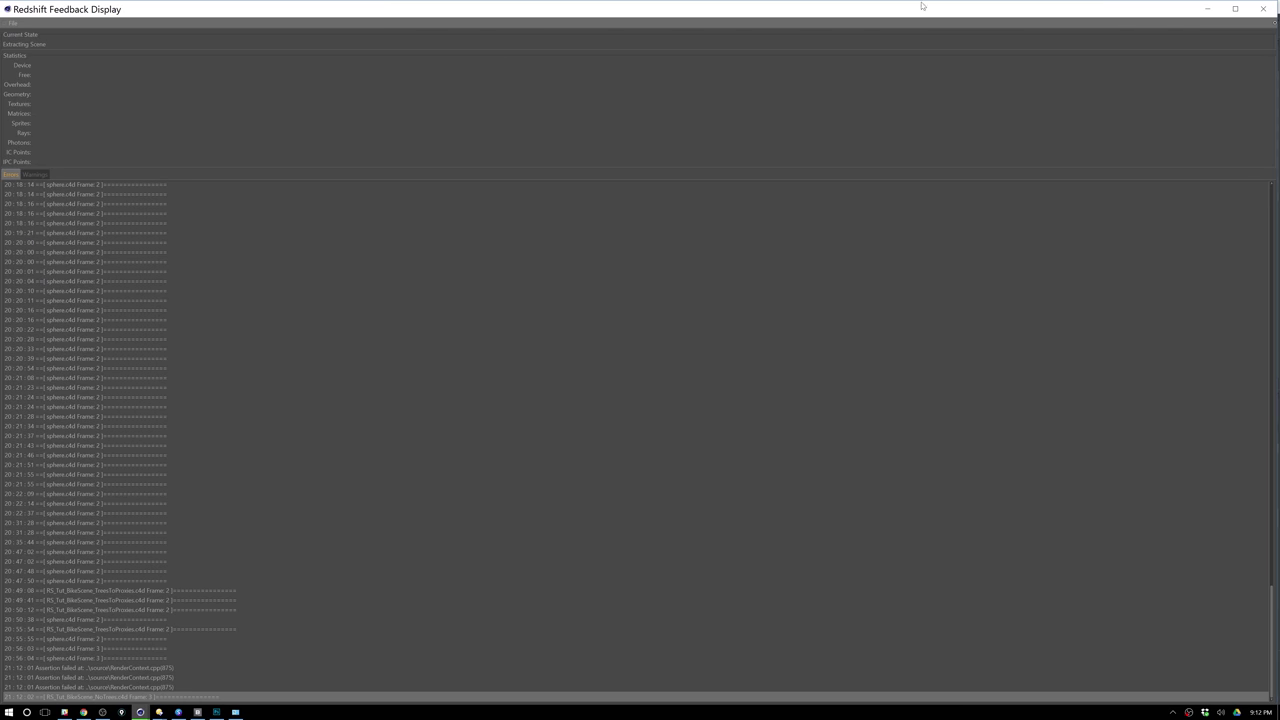
pyautogui.click(1262, 7)
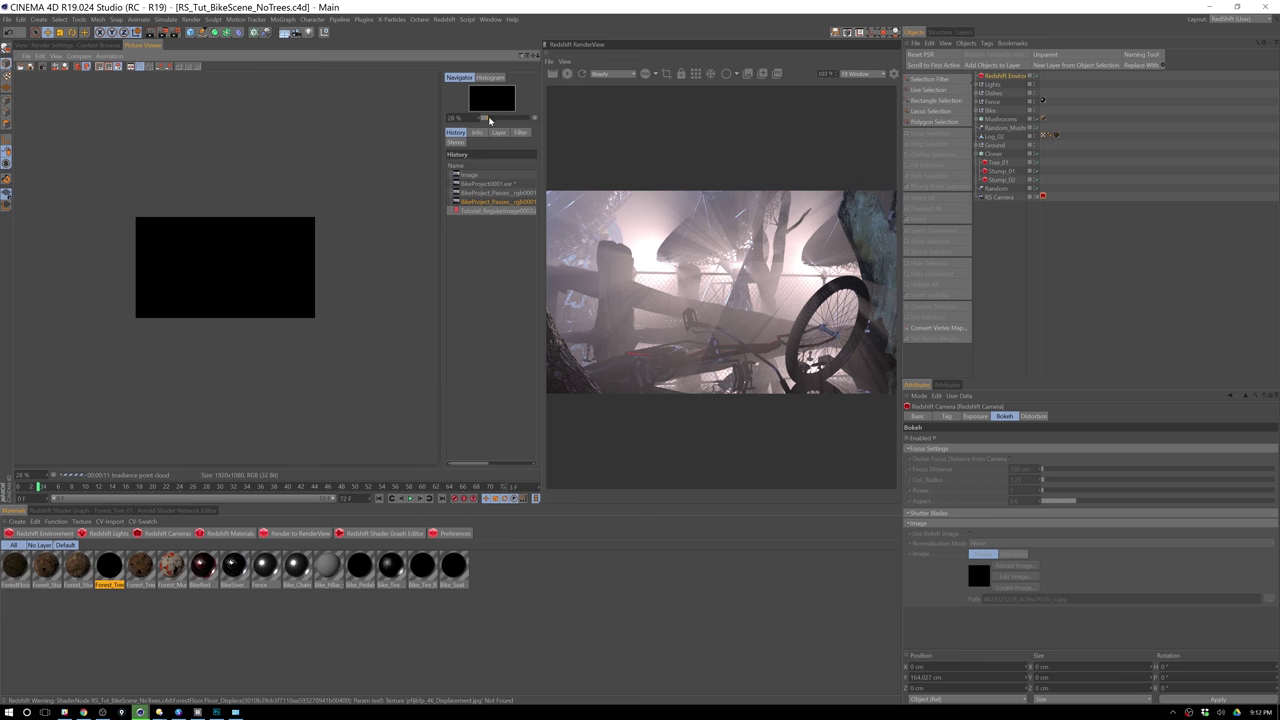
pyautogui.moveTo(489, 120); pyautogui.dragTo(483, 120)
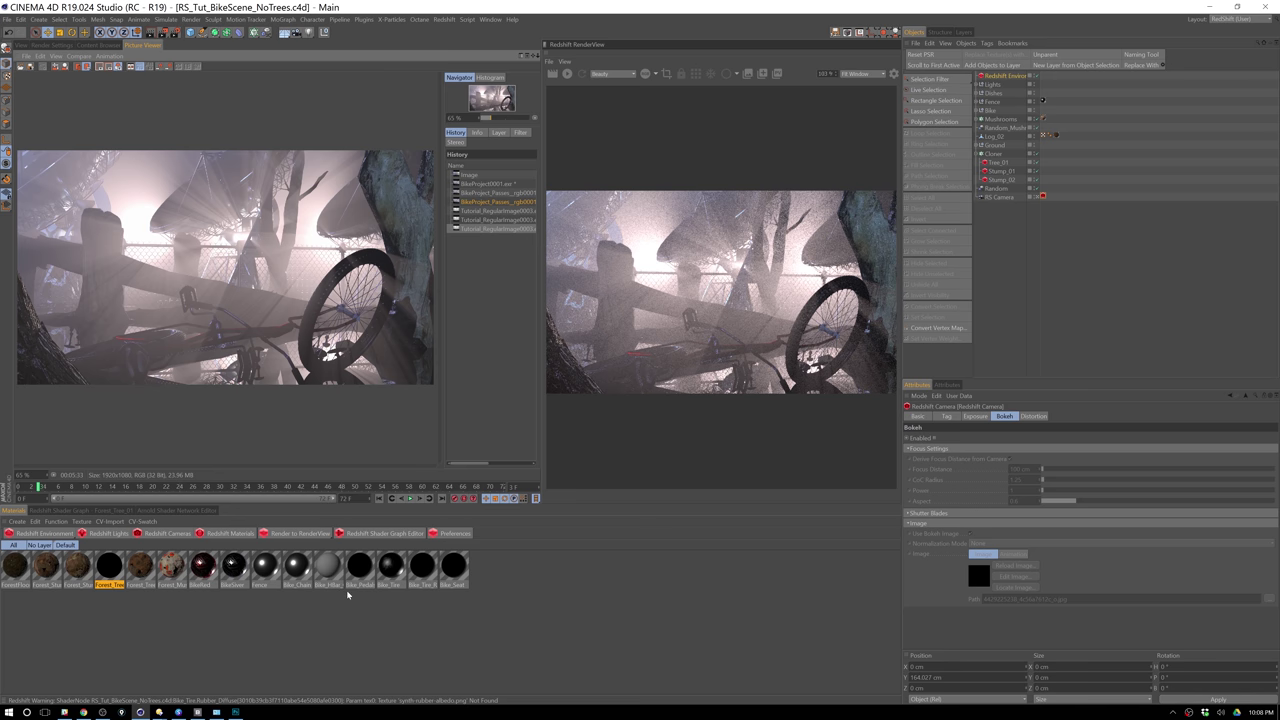
# Switch to Photoshop and compare the Tutorial_MP__depth0003 layer with the rendered image beneath it.
pyautogui.click(235, 712)
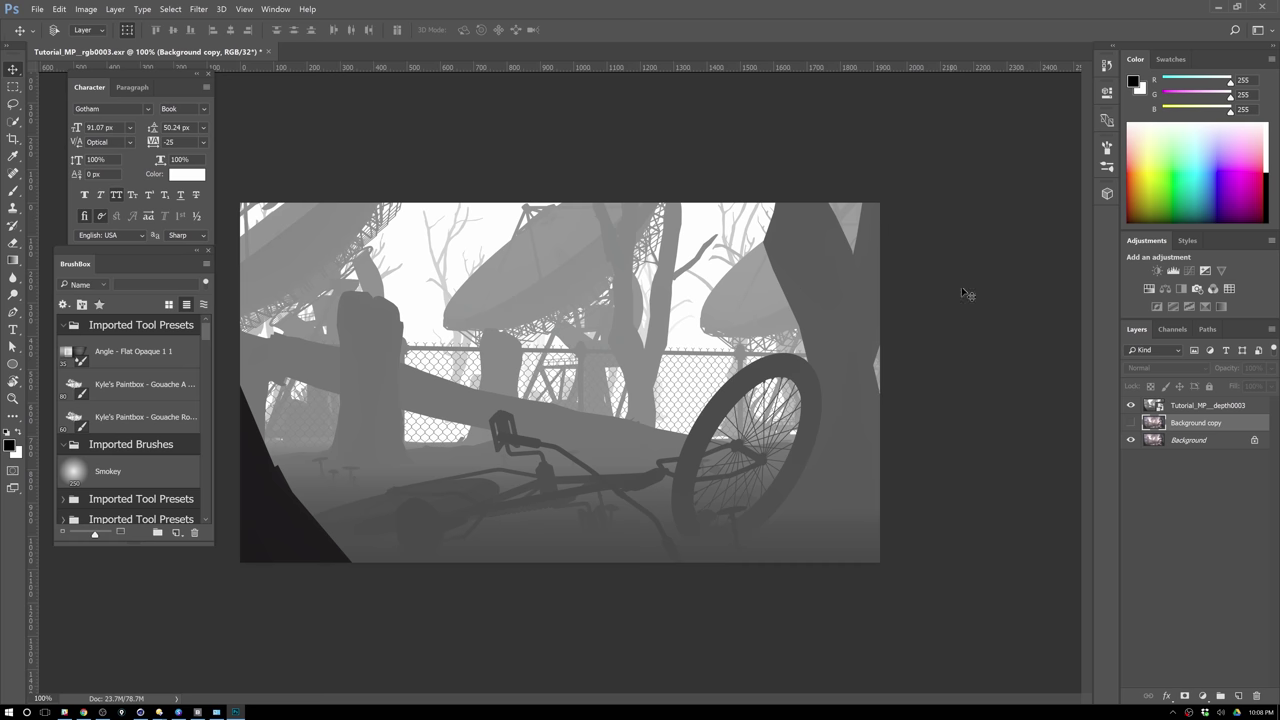
pyautogui.click(1131, 405)
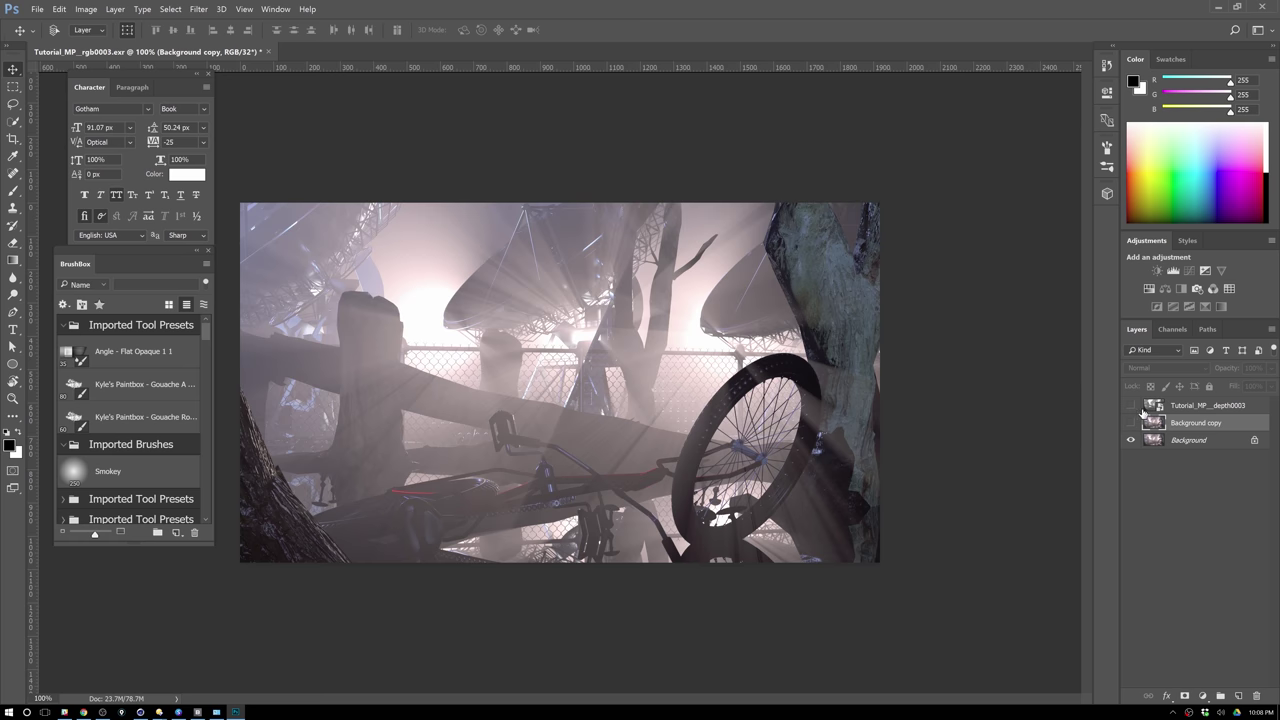
pyautogui.click(1131, 406)
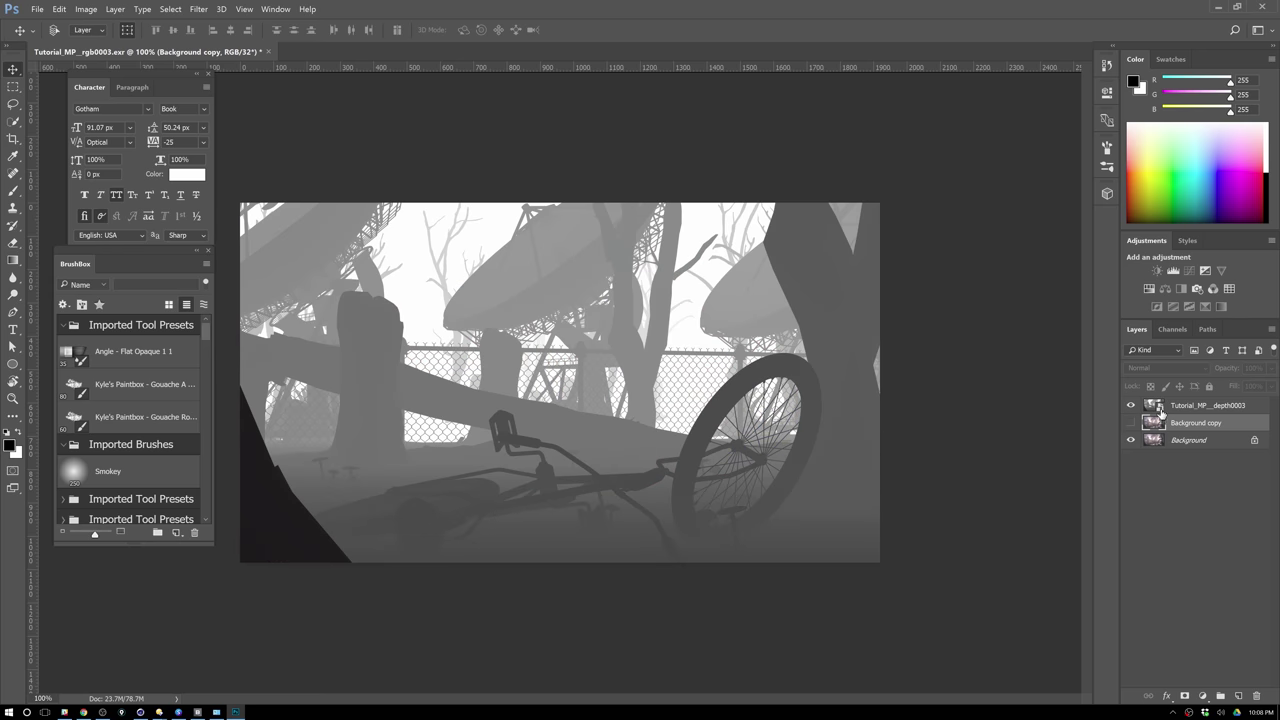
# Try the Multiply, Lighter Color, Linear Dodge (Add) and Difference blend modes on the depth layer, and return it to Normal.
pyautogui.click(1200, 410)
pyautogui.click(1166, 372)
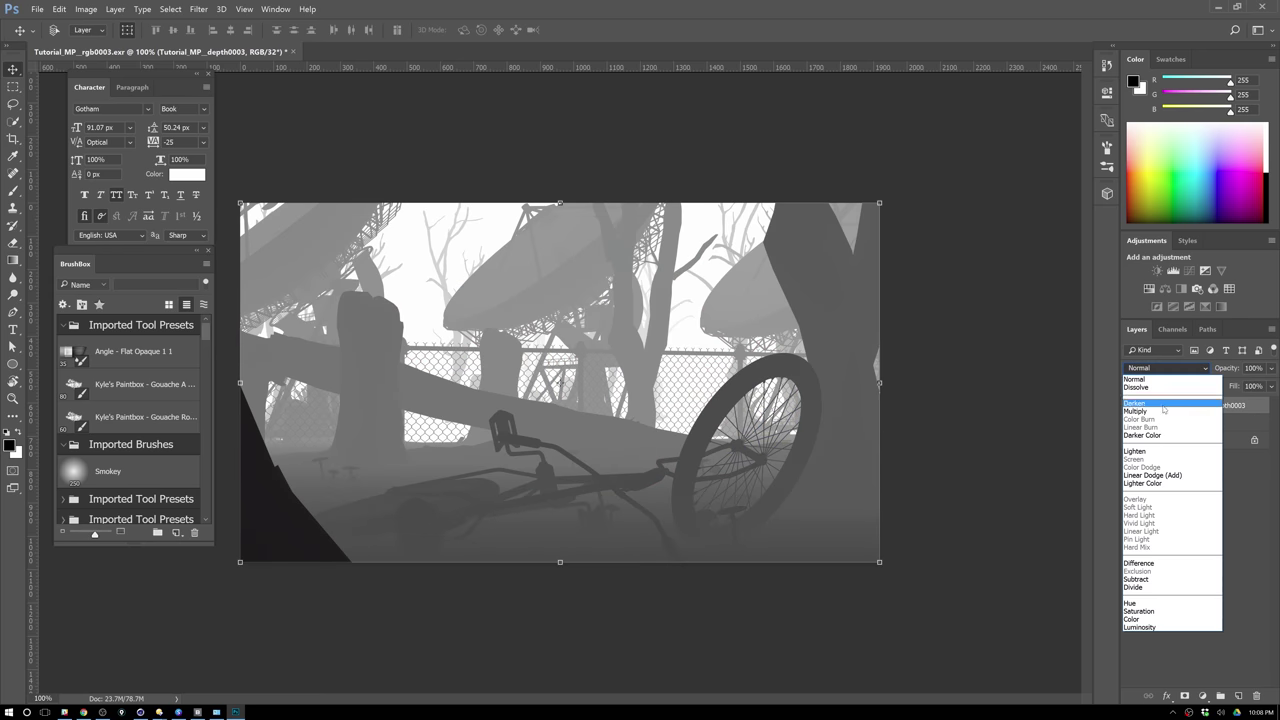
pyautogui.click(1162, 414)
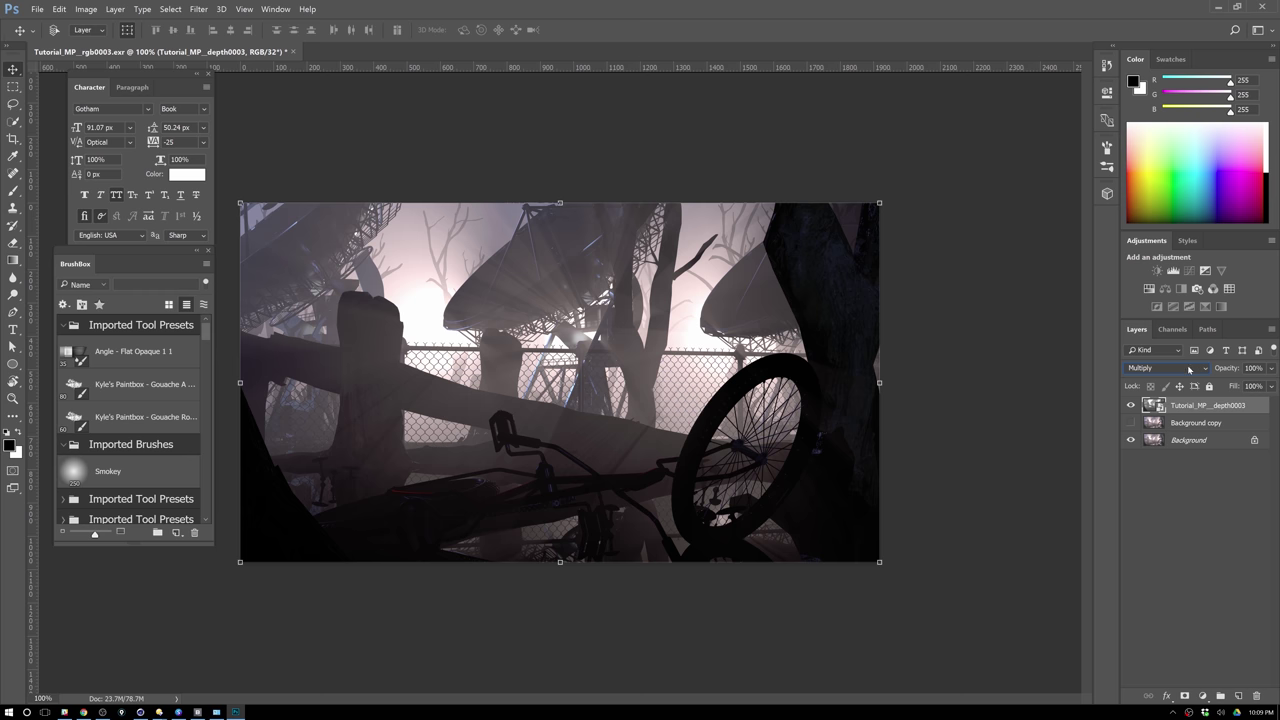
pyautogui.click(1185, 370)
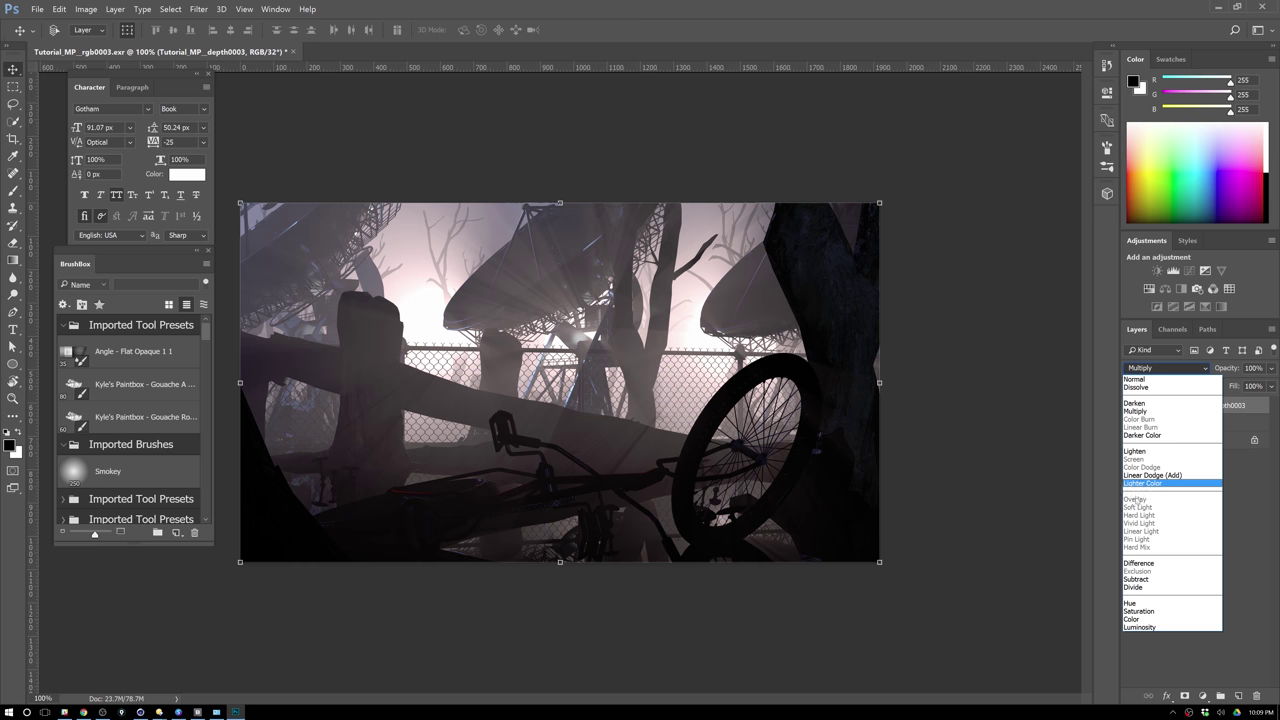
pyautogui.click(1140, 484)
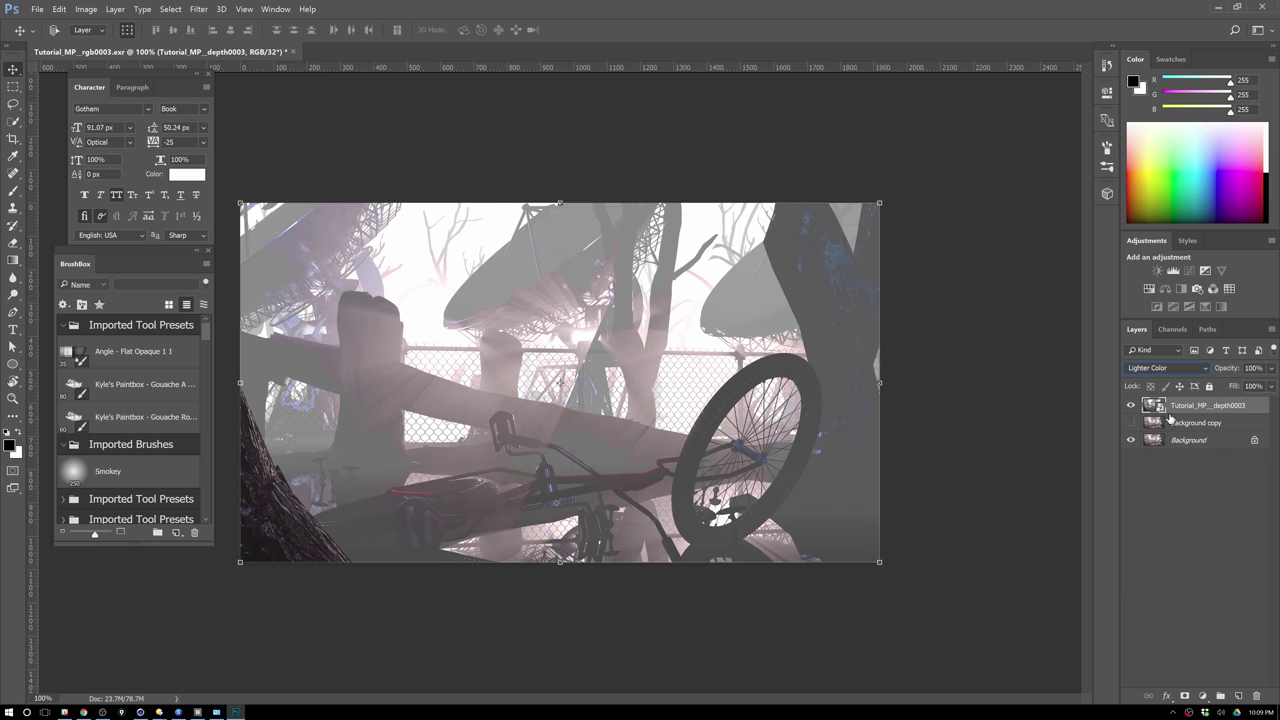
pyautogui.click(1177, 372)
pyautogui.click(1158, 476)
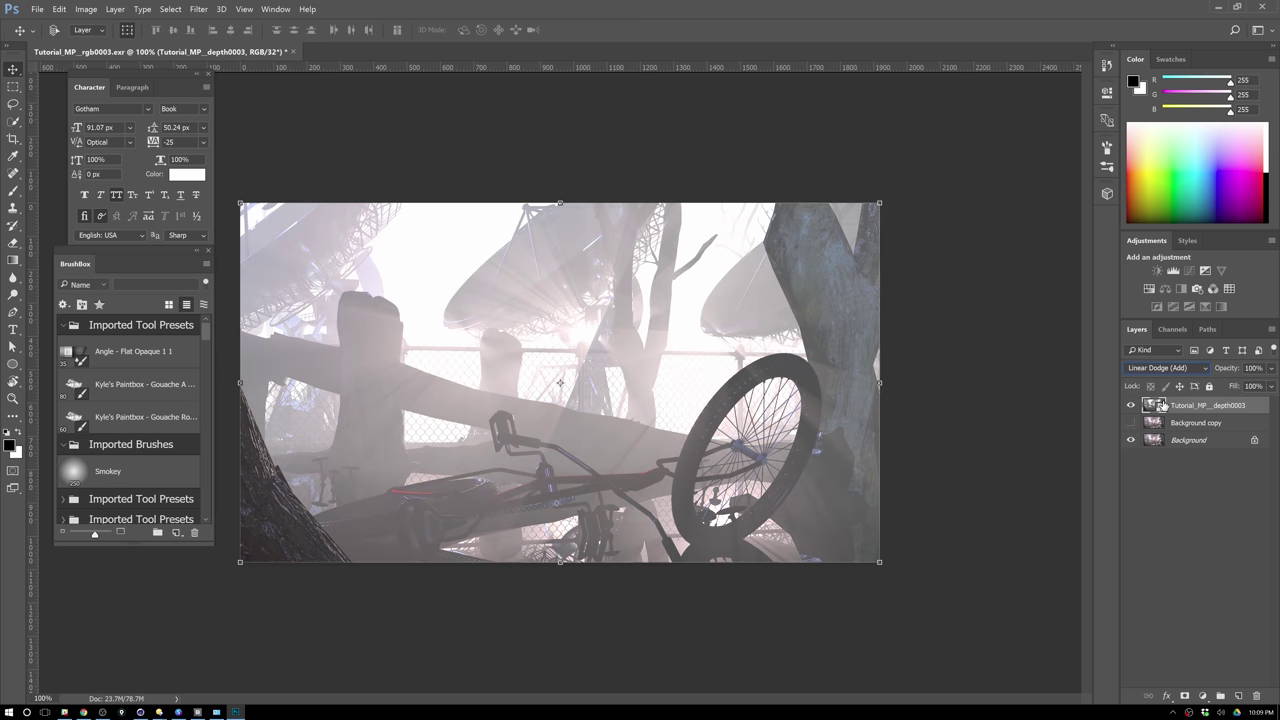
pyautogui.click(1177, 372)
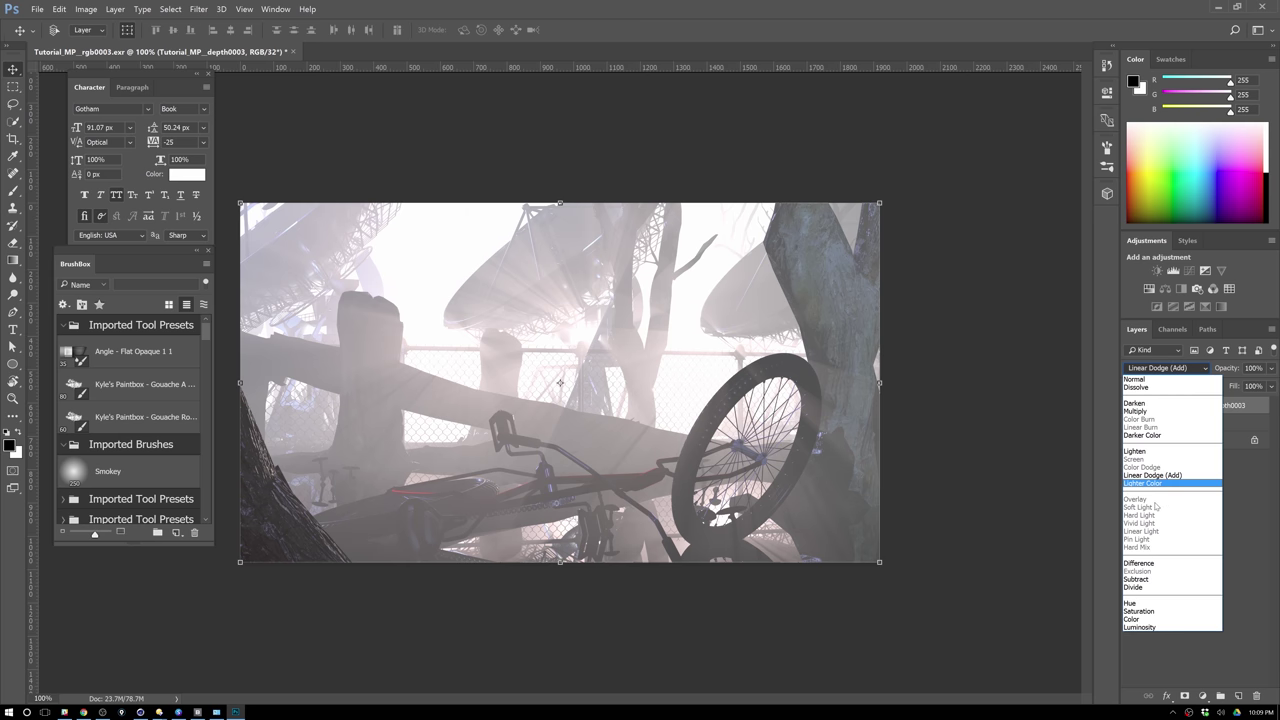
pyautogui.click(1140, 564)
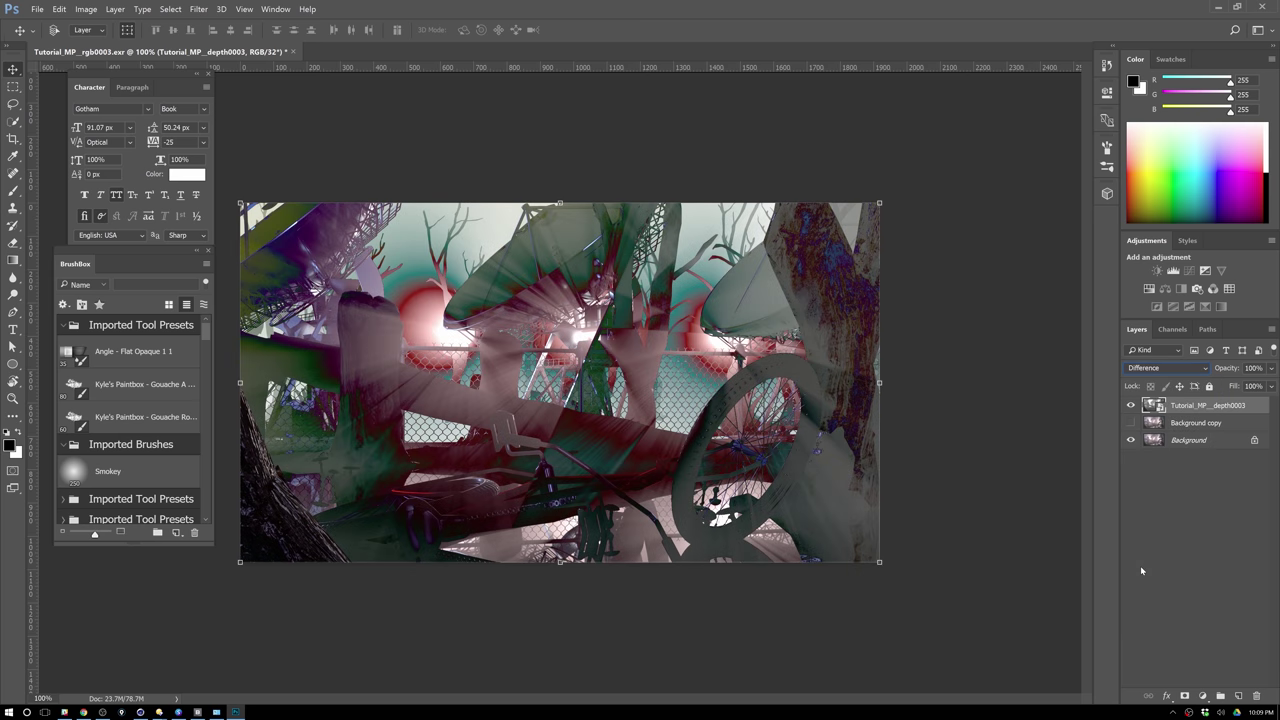
pyautogui.click(1167, 368)
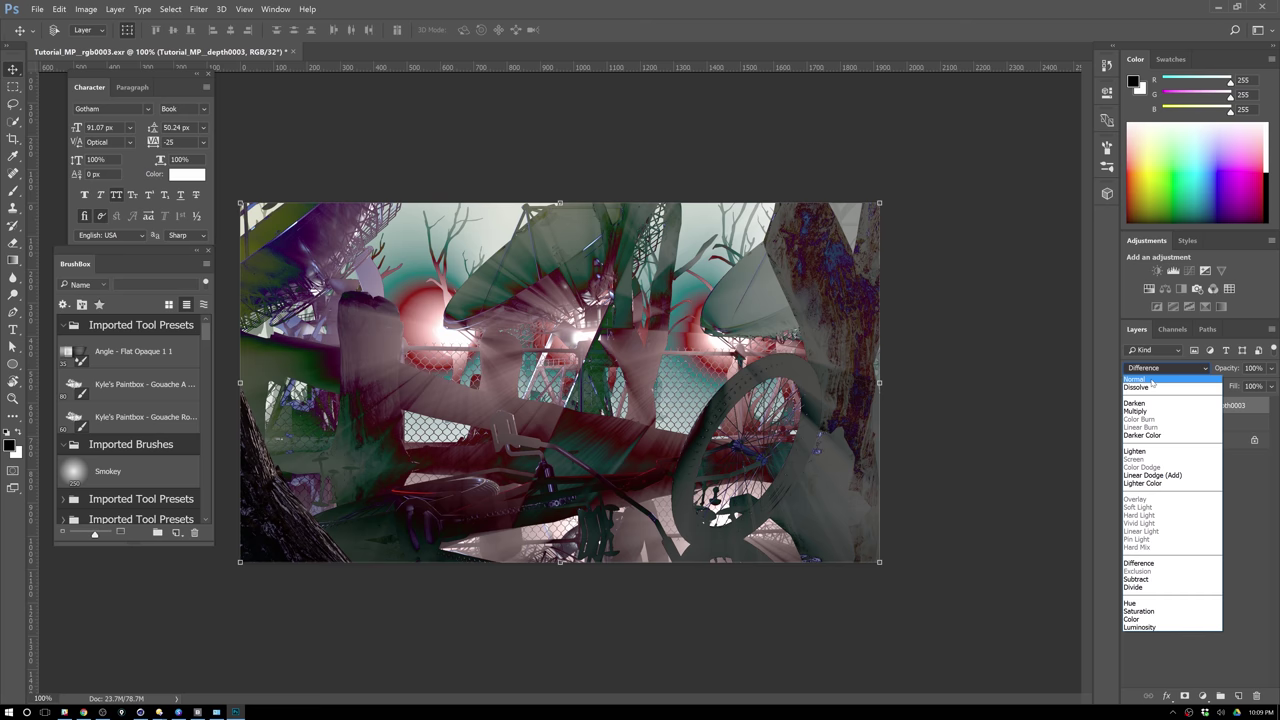
pyautogui.click(1158, 377)
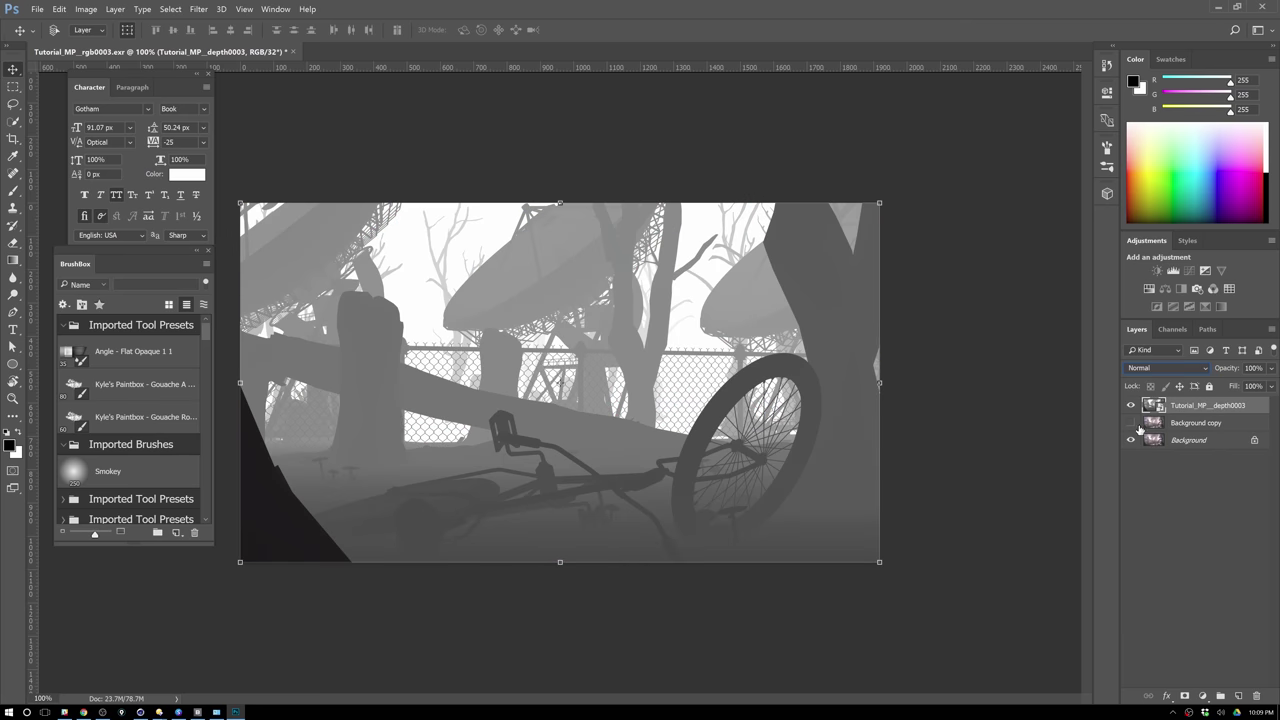
# Compare the depth layer with the render, preview the Frischluft Lenscare filter on it, and close the filter without applying it.
pyautogui.moveTo(1132, 421); pyautogui.dragTo(1131, 405)
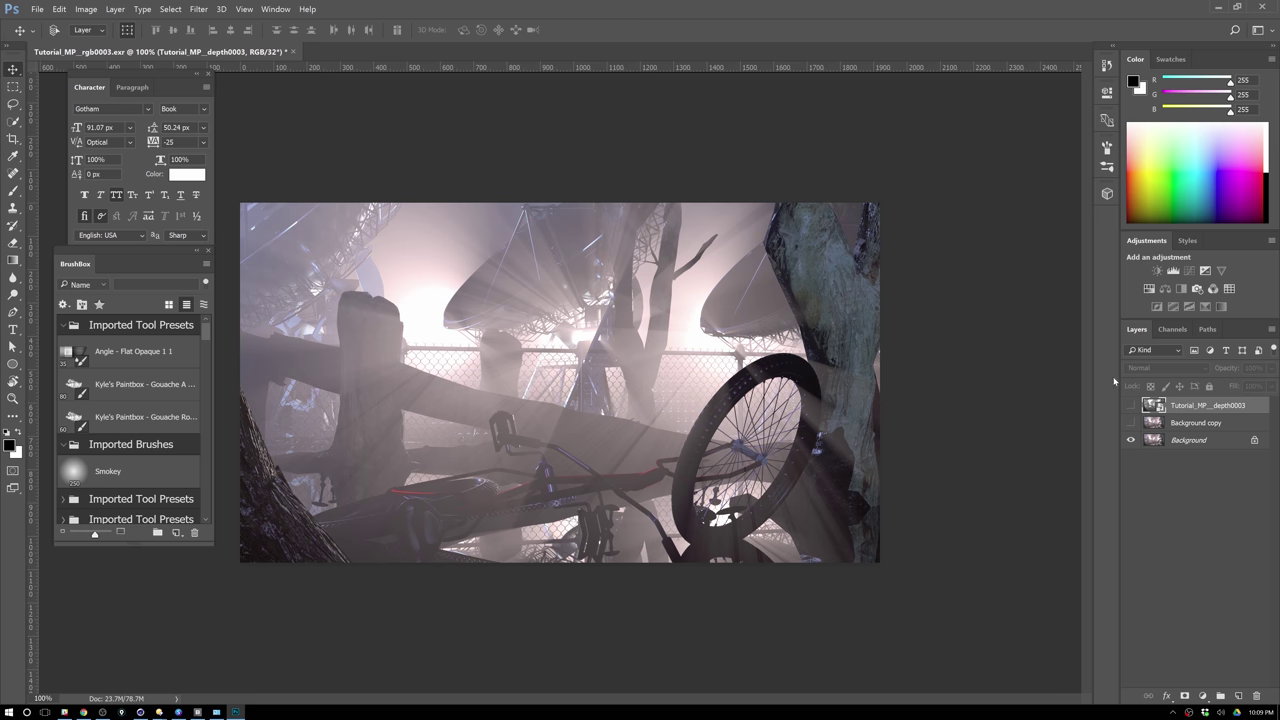
pyautogui.click(1131, 405)
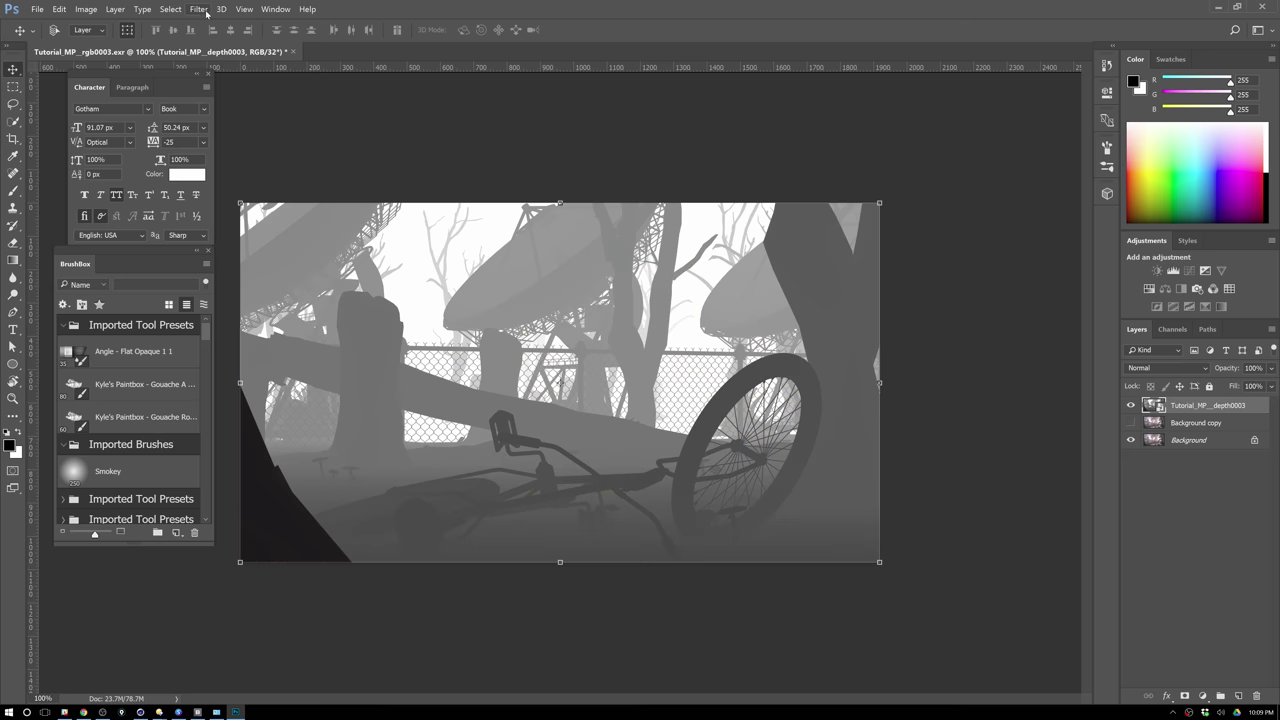
pyautogui.click(199, 10)
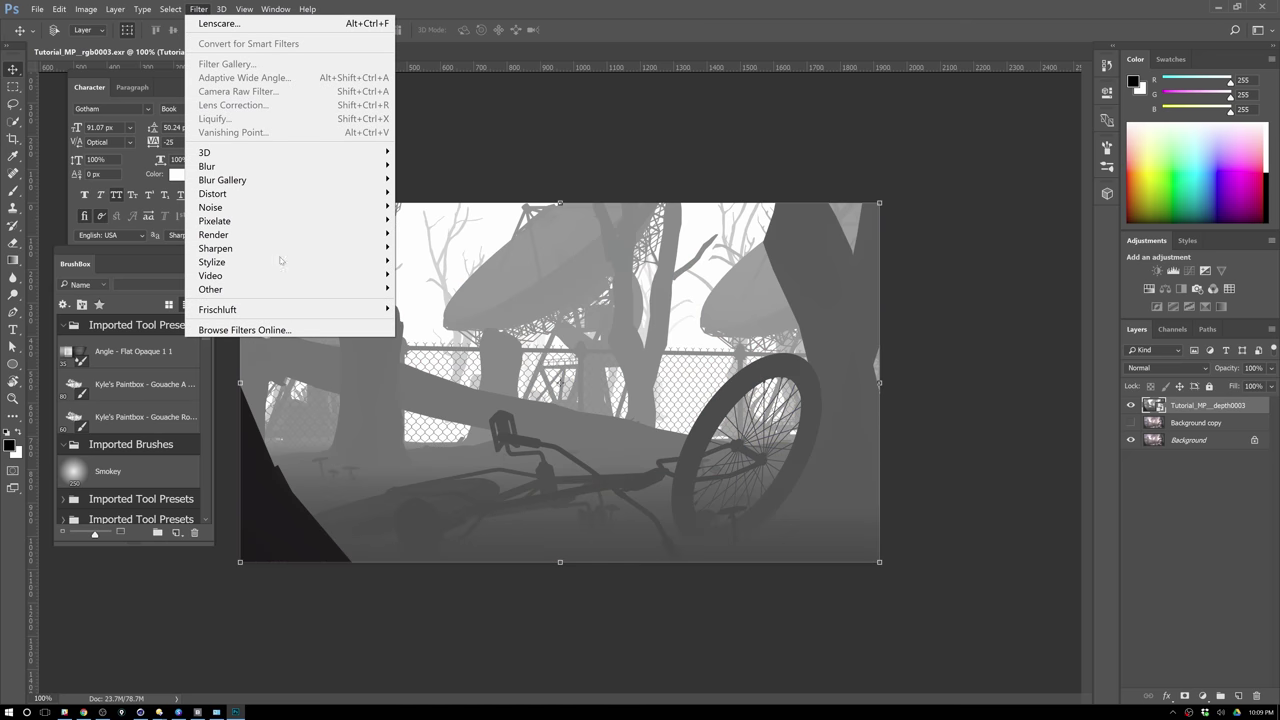
pyautogui.moveTo(243, 314)
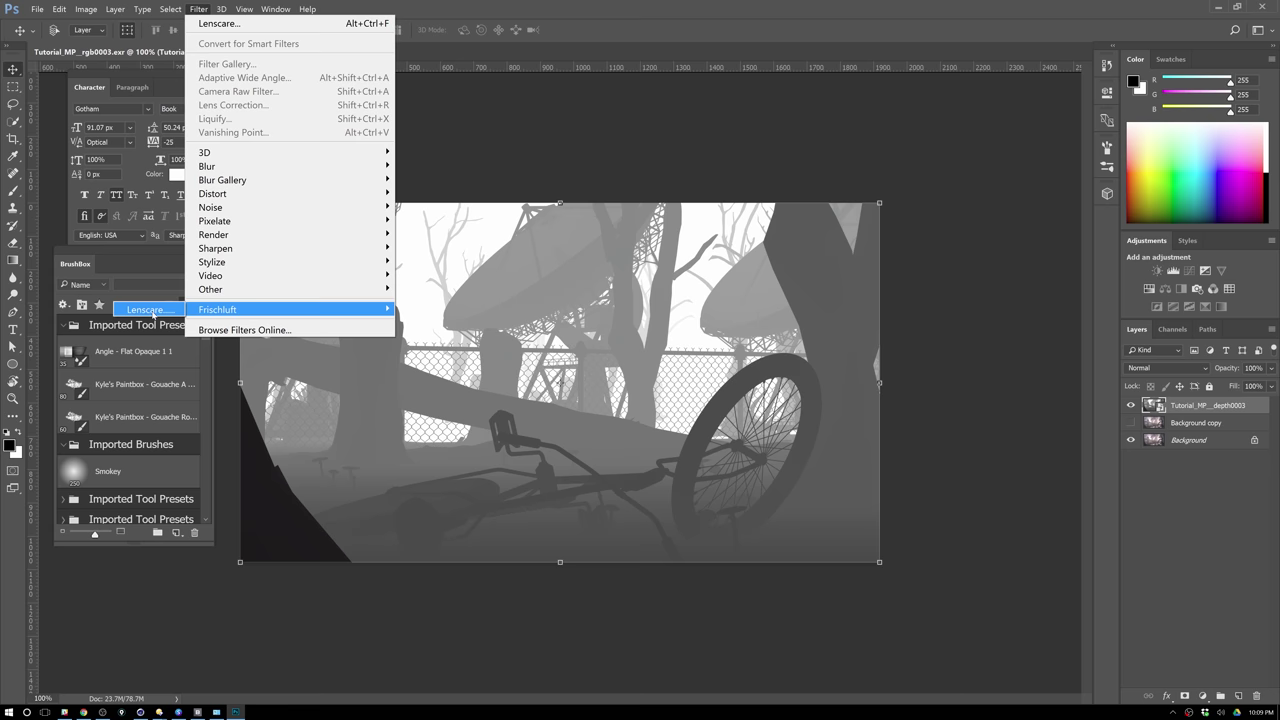
pyautogui.click(150, 310)
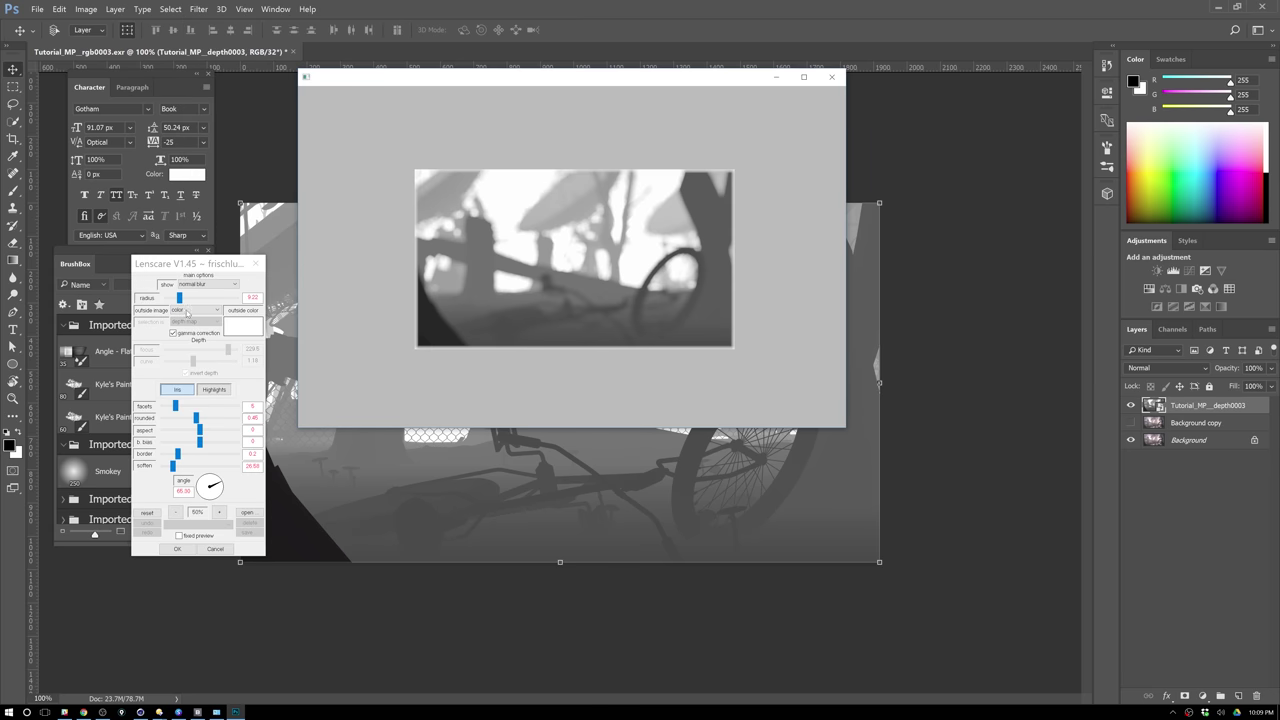
pyautogui.click(200, 298)
pyautogui.click(203, 298)
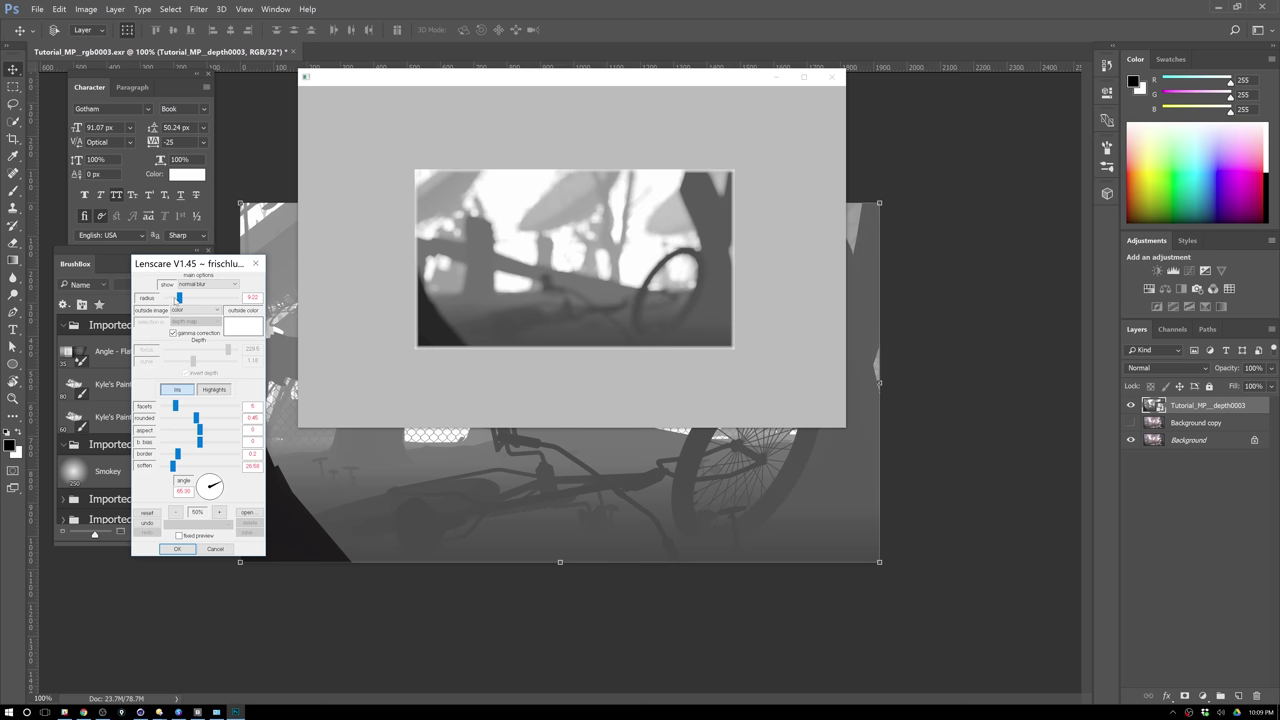
pyautogui.click(255, 264)
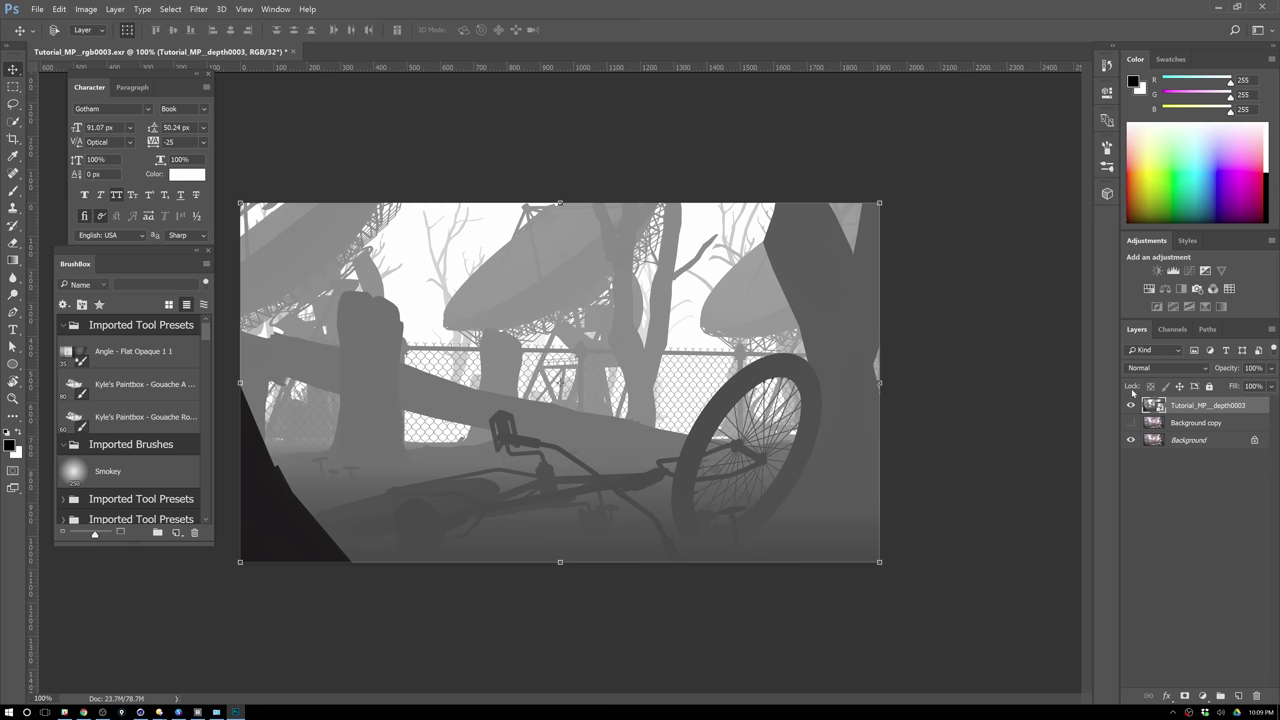
# Hide the Tutorial_MP__depth0003 layer and show the Background copy layer.
pyautogui.click(1131, 405)
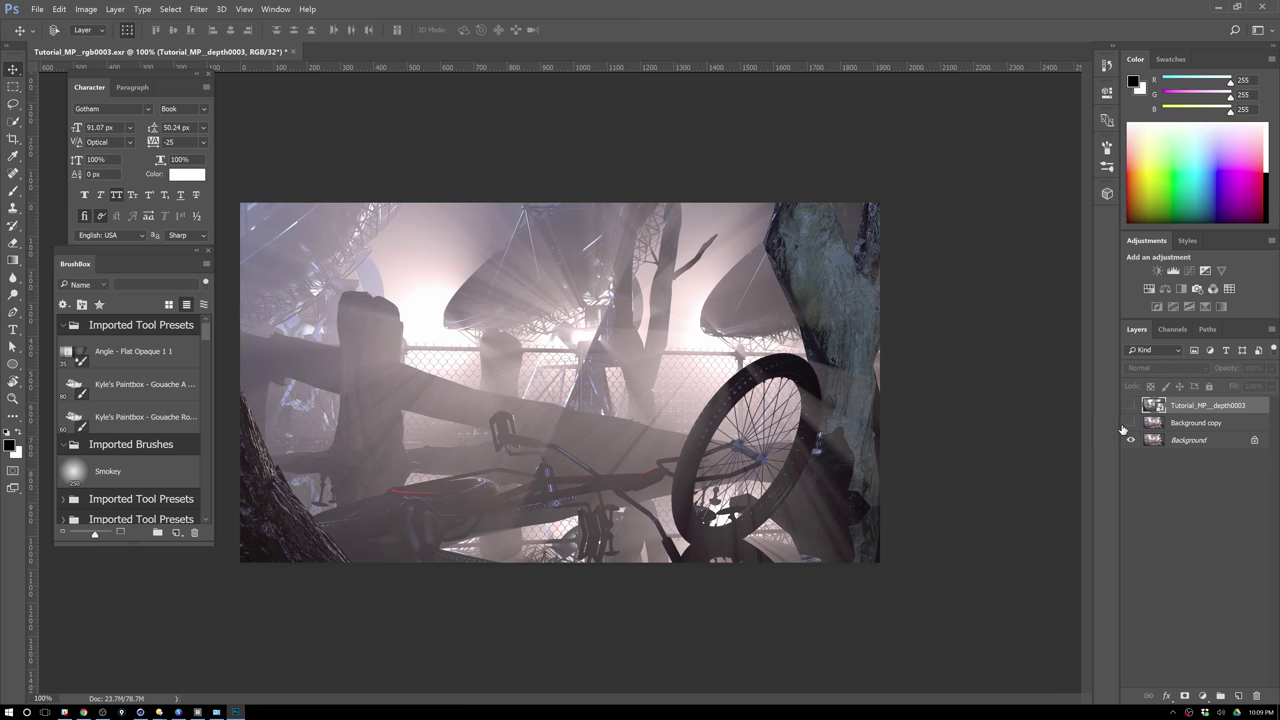
pyautogui.click(1131, 423)
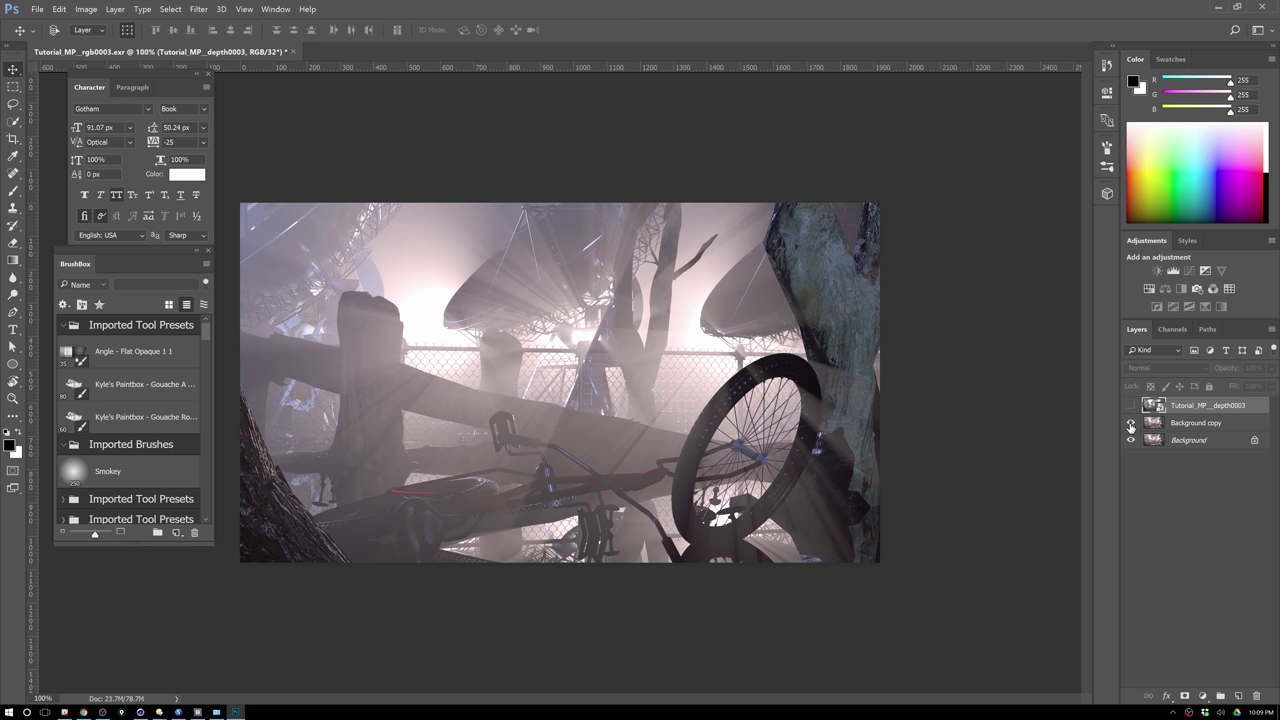